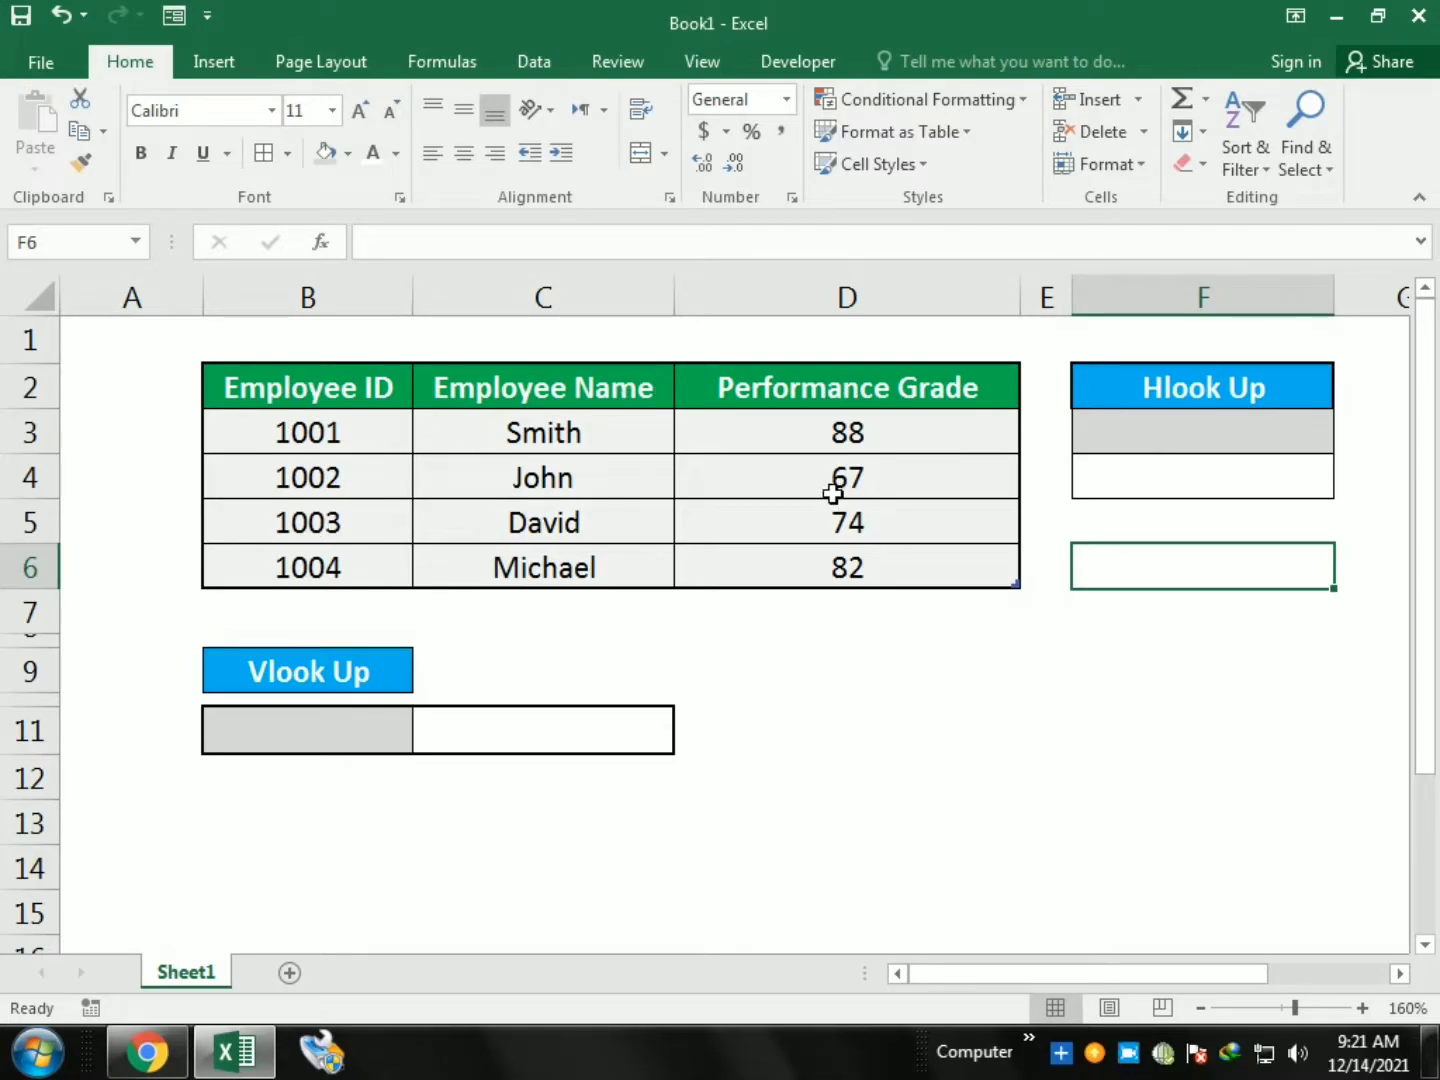
Step: Select cell C11 and insert a VLOOKUP function there
{"action": "left_click", "coordinate": [291, 732]}
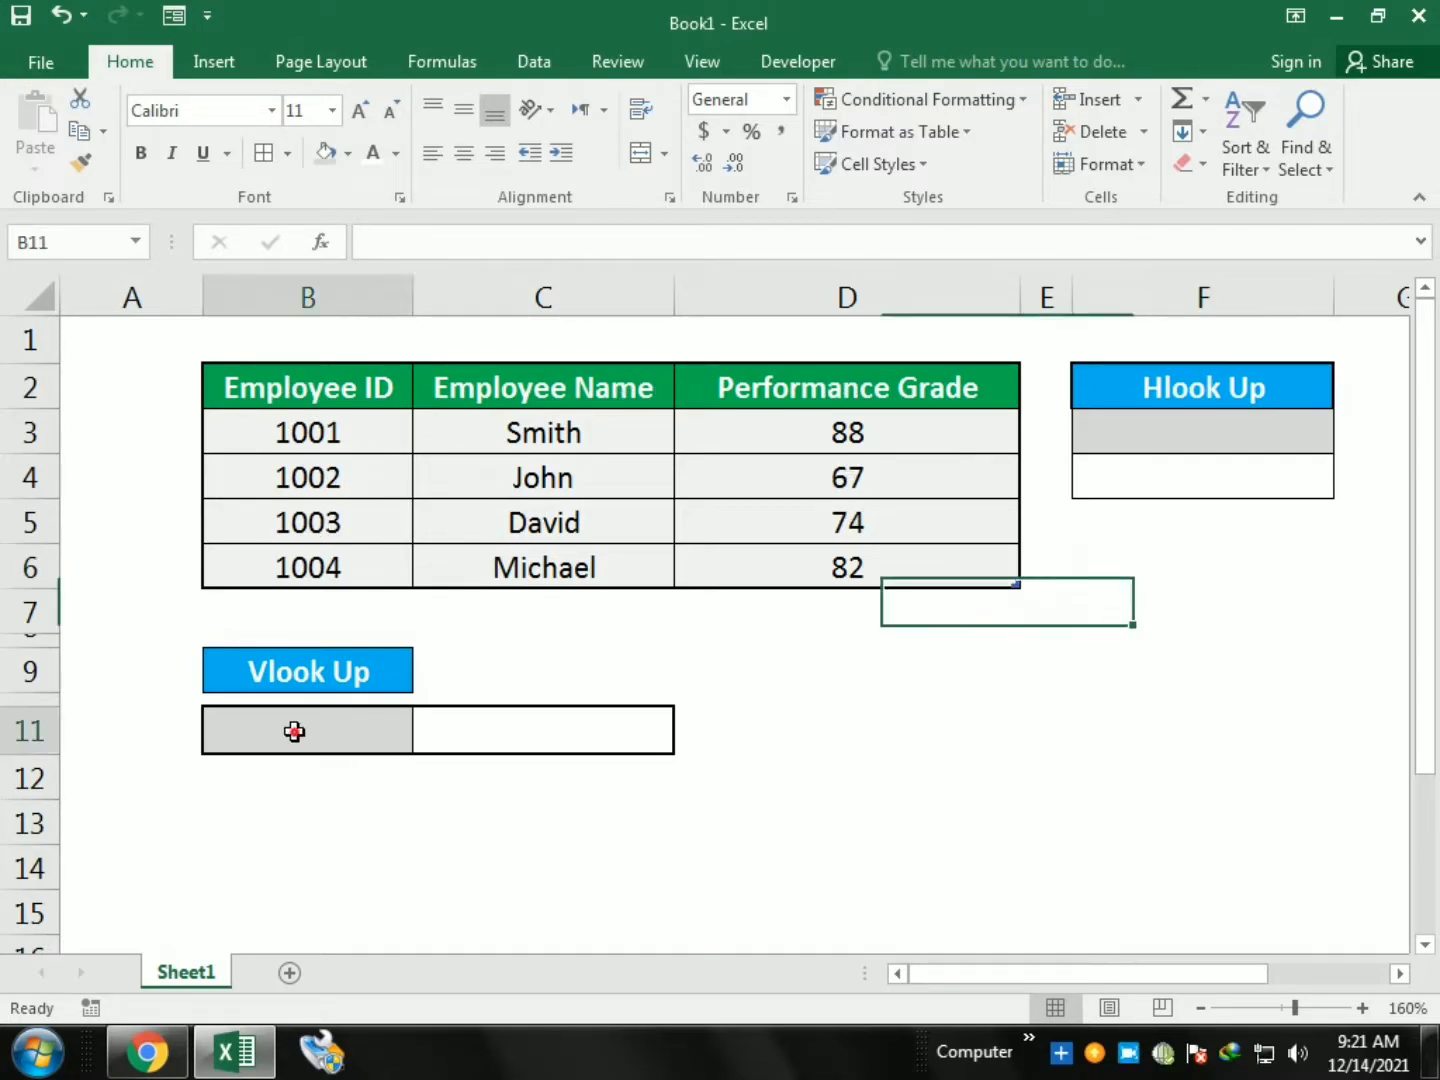
{"action": "left_click", "coordinate": [489, 735]}
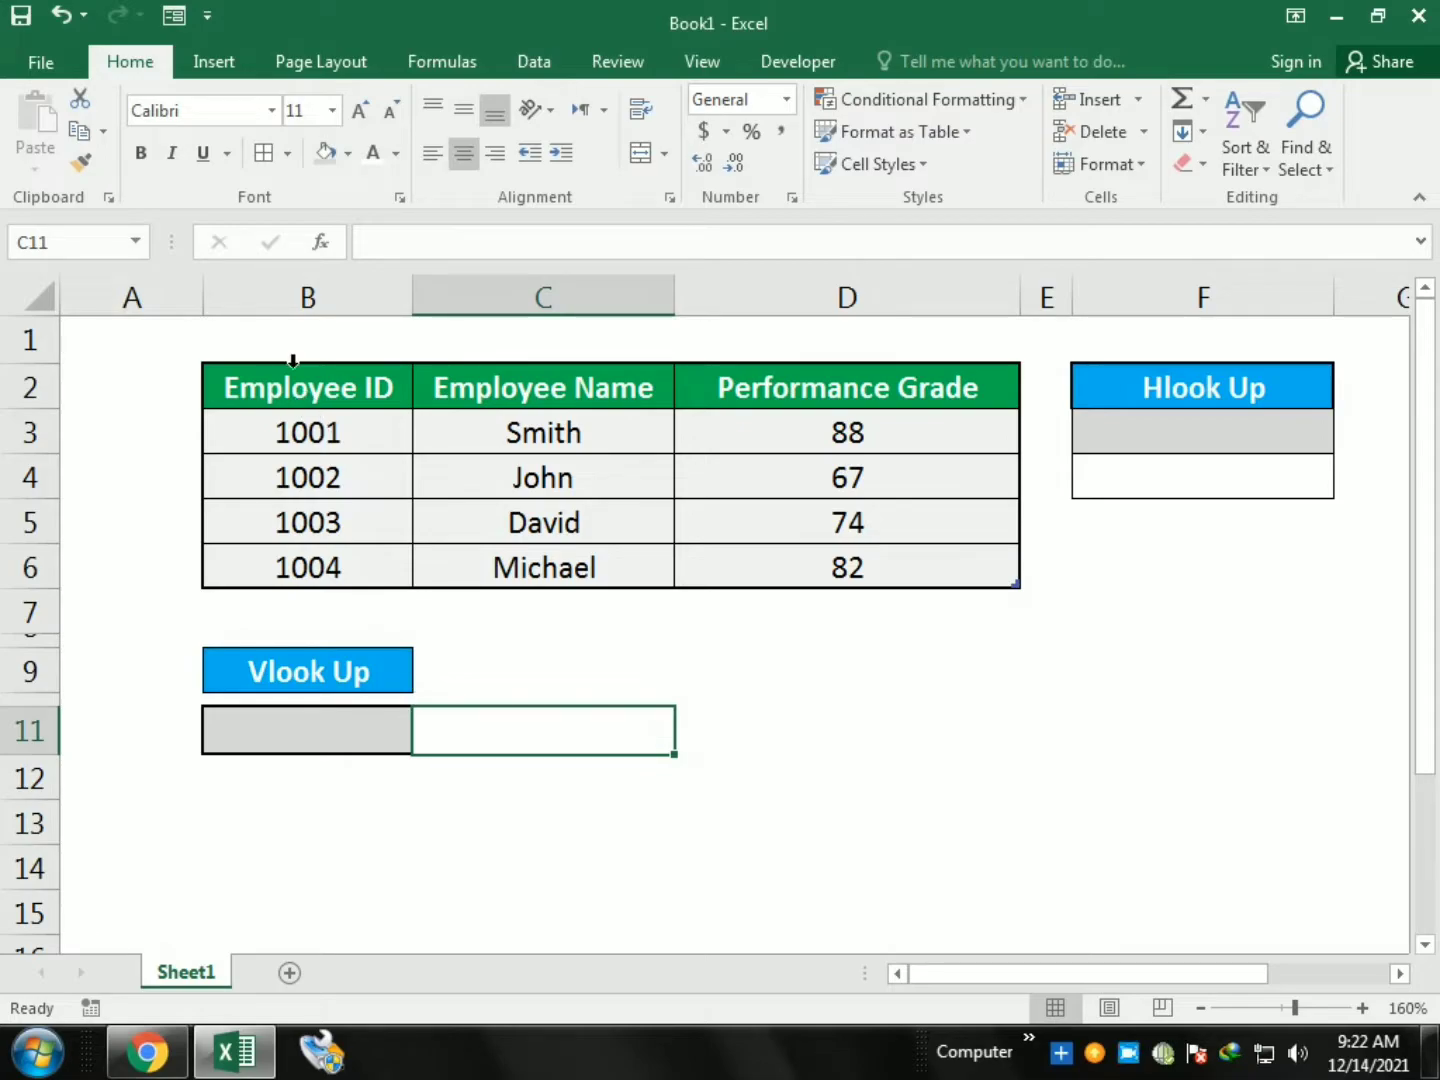
{"action": "left_click", "coordinate": [320, 242]}
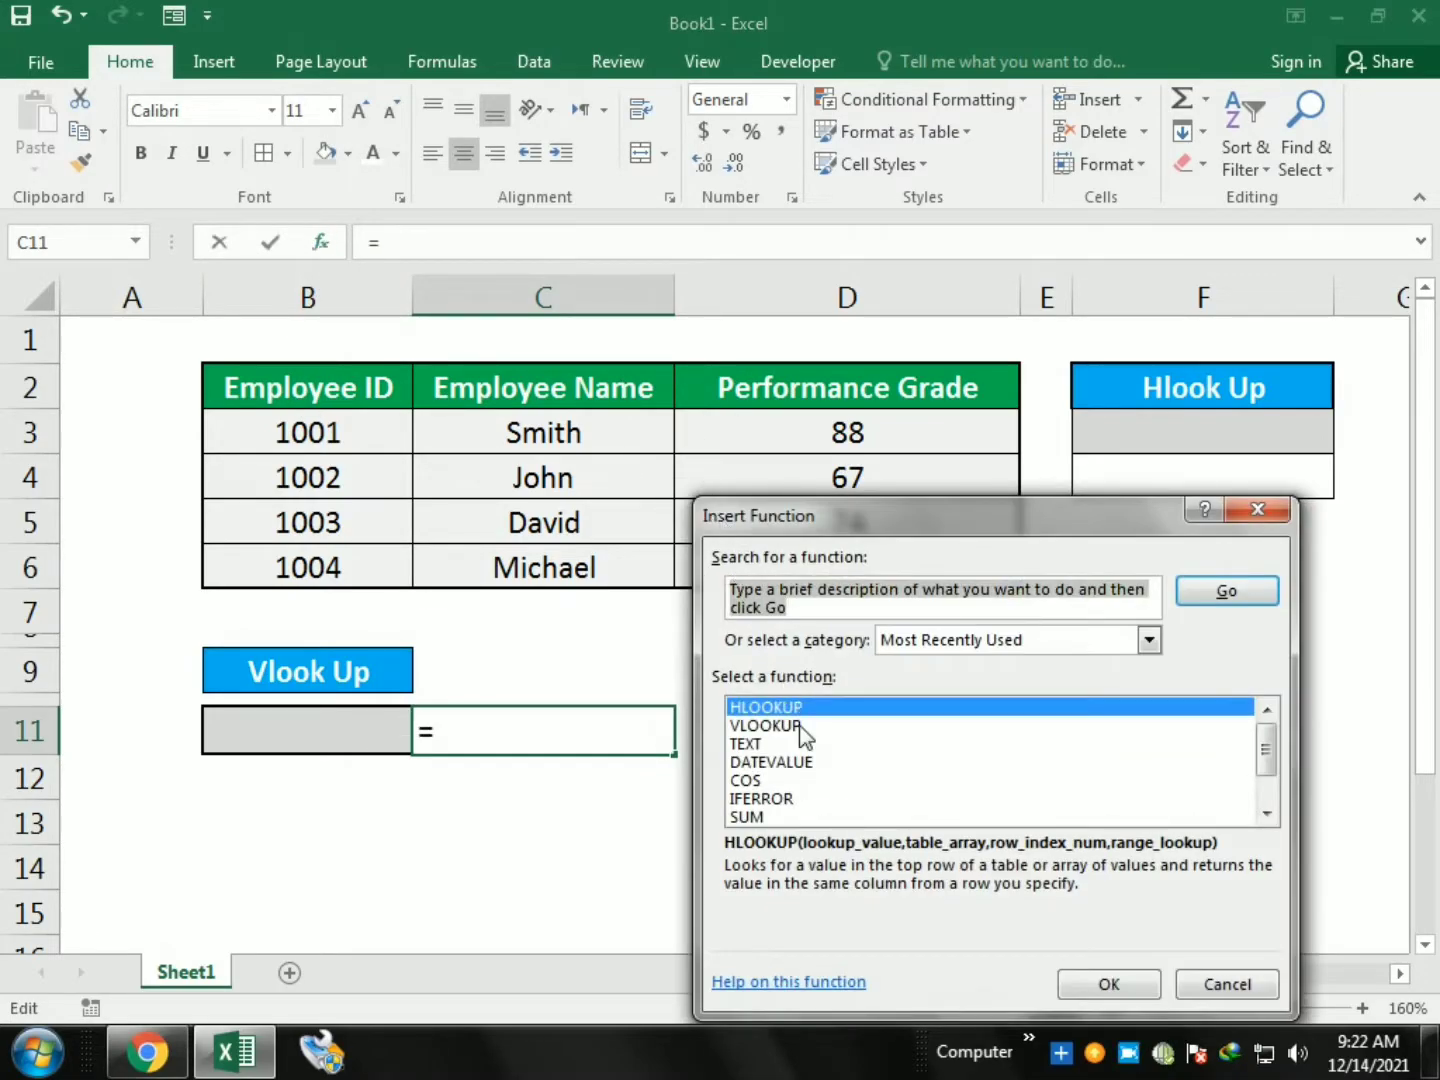
{"action": "left_click", "coordinate": [760, 727]}
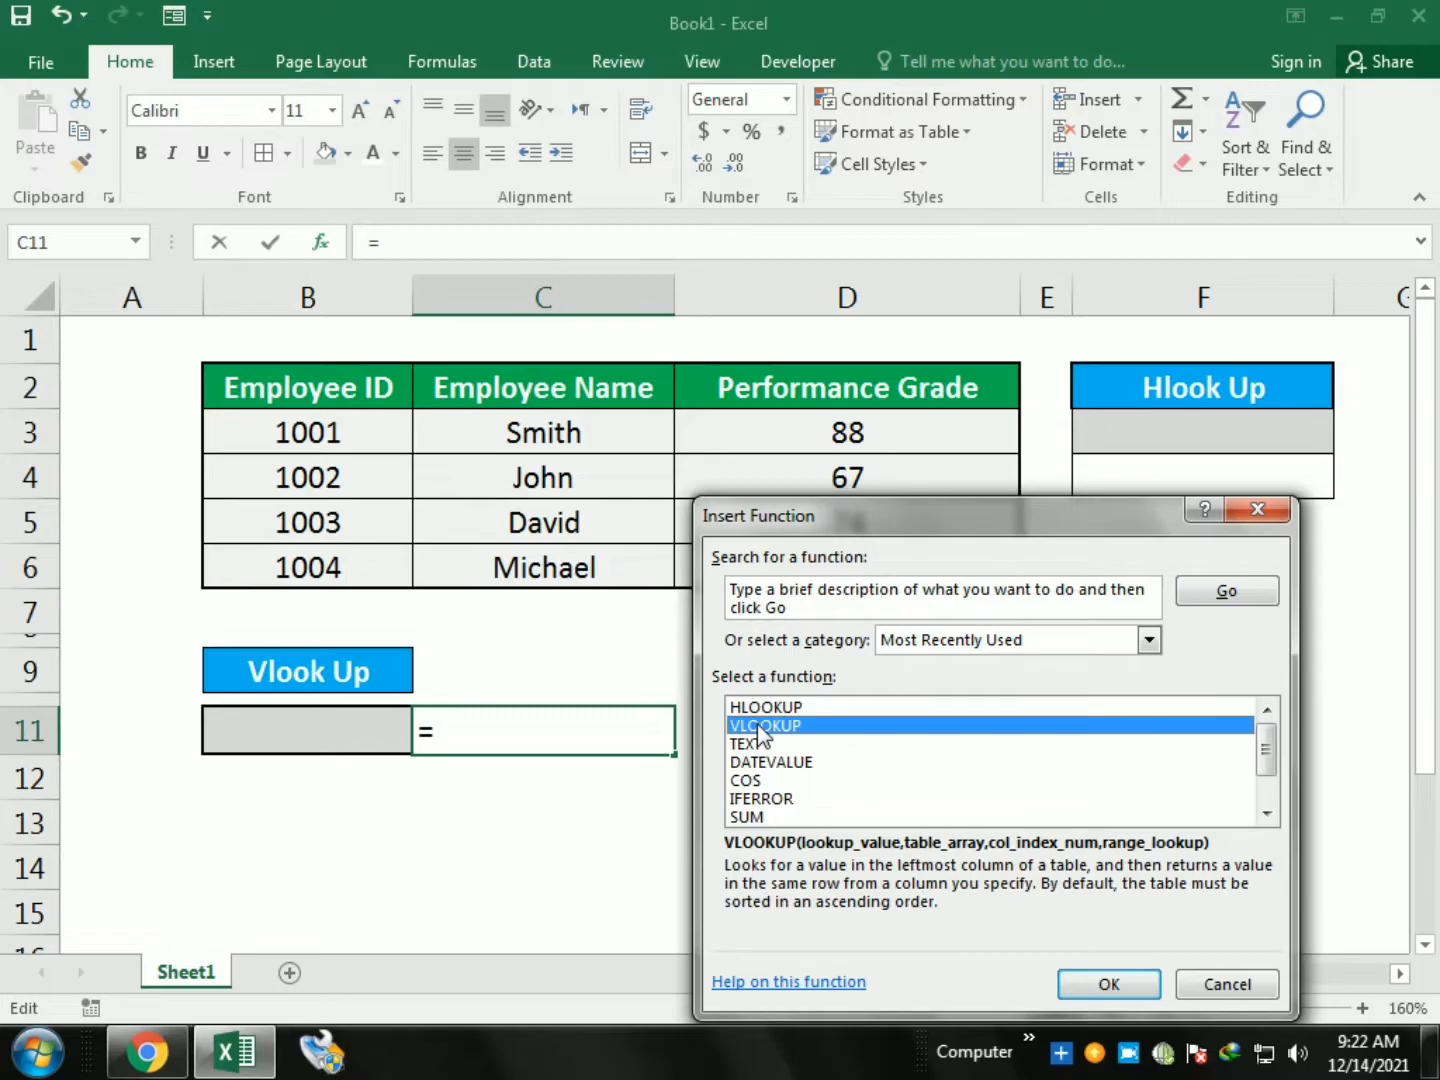
{"action": "double_click", "coordinate": [760, 727]}
{"action": "left_click_drag", "start_coordinate": [742, 560], "coordinate": [800, 542]}
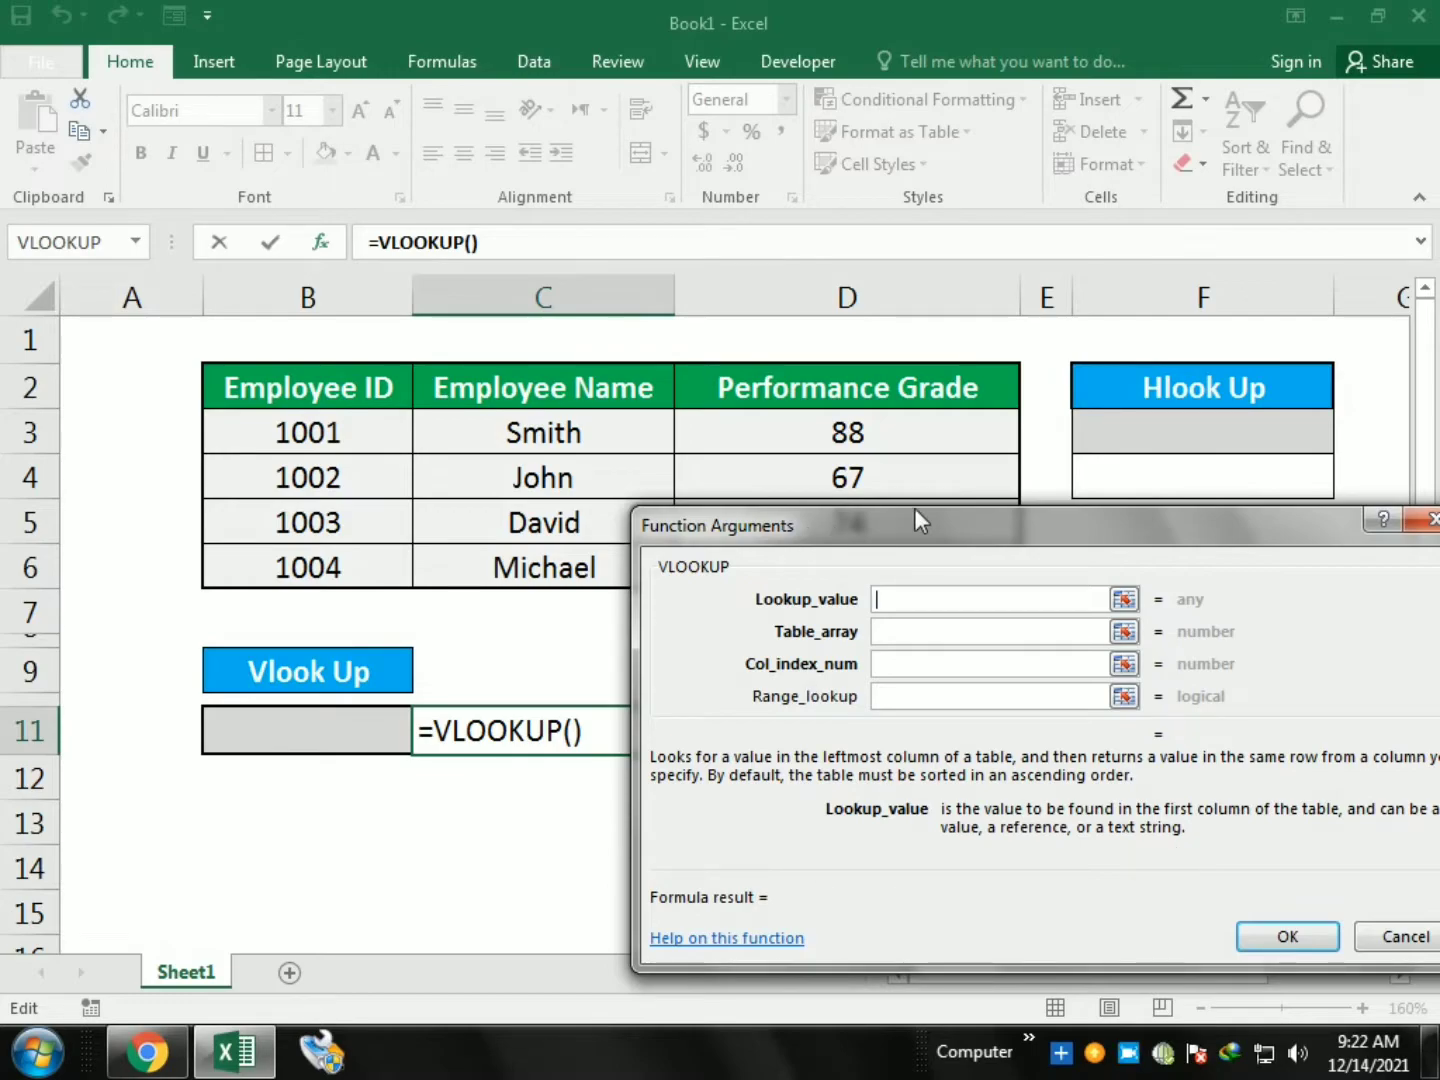
{"action": "left_click_drag", "start_coordinate": [916, 530], "coordinate": [950, 532]}
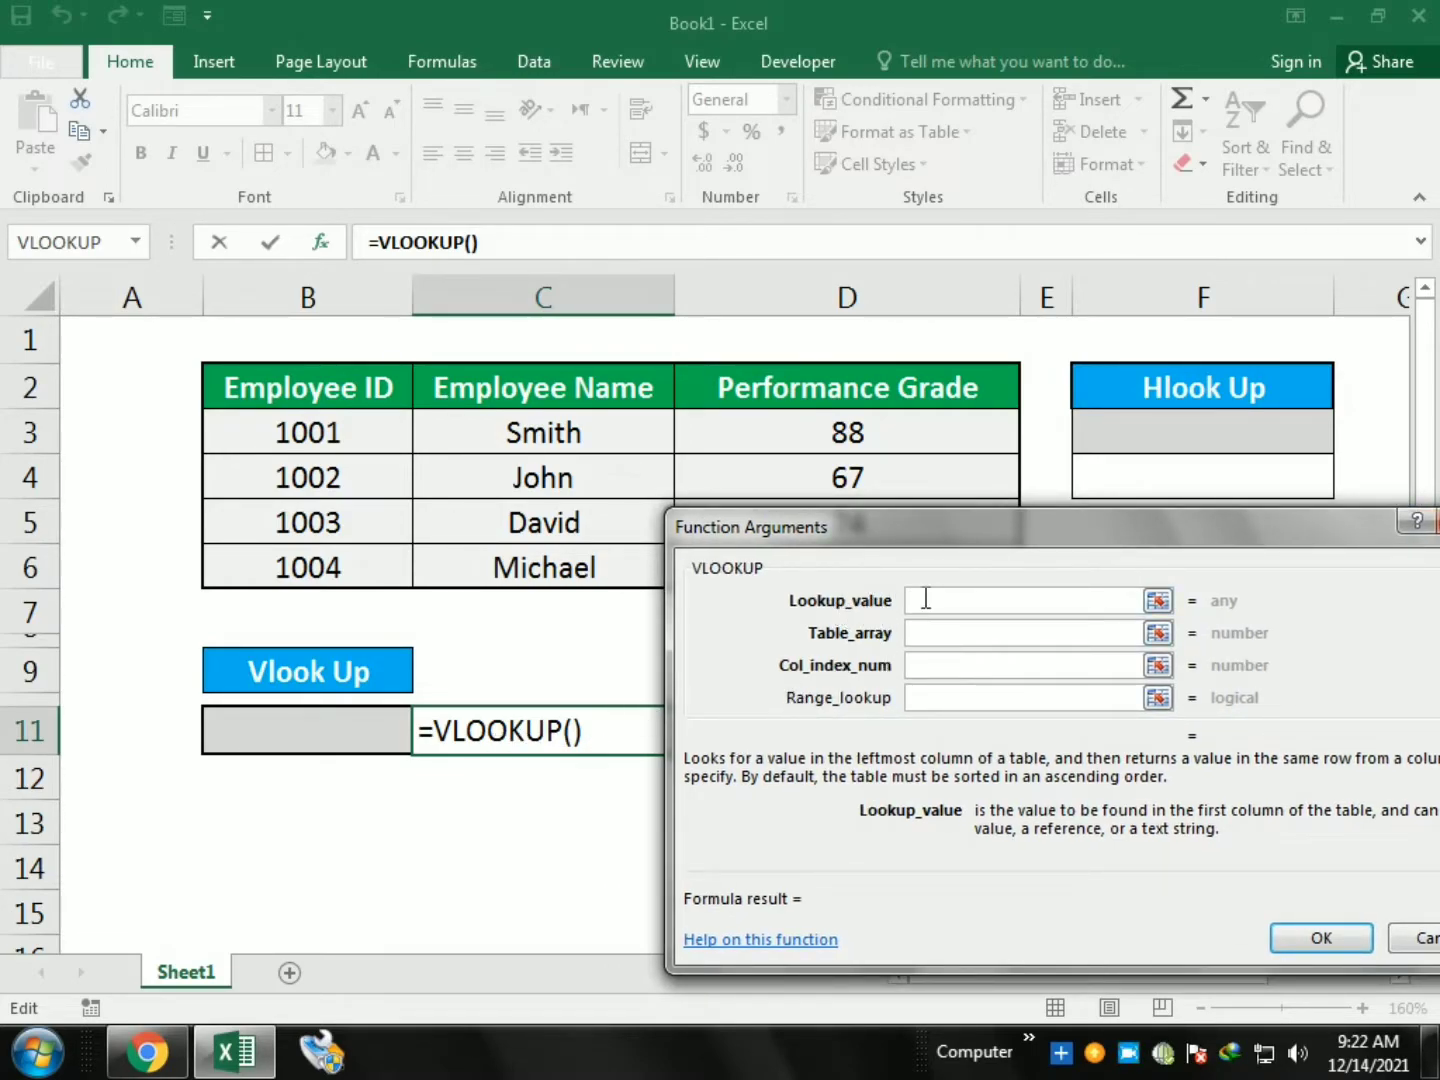
Step: Set VLOOKUP's lookup value to B11, the range to the whole table, column 2, and match type 0
{"action": "left_click", "coordinate": [323, 720]}
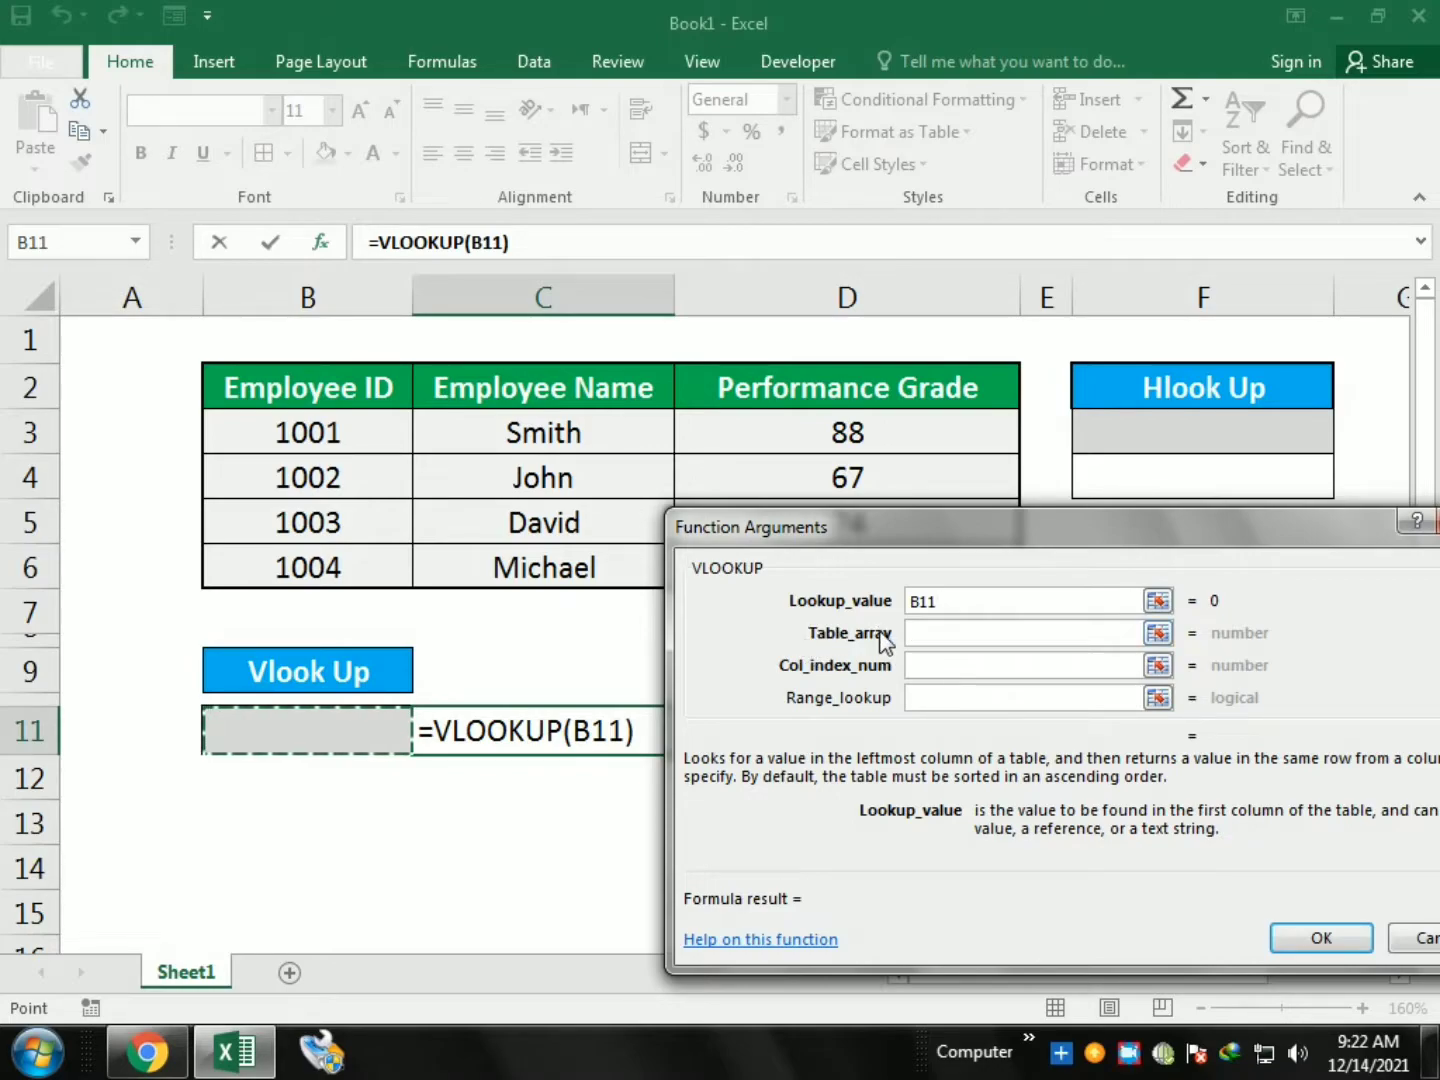
{"action": "left_click", "coordinate": [914, 631]}
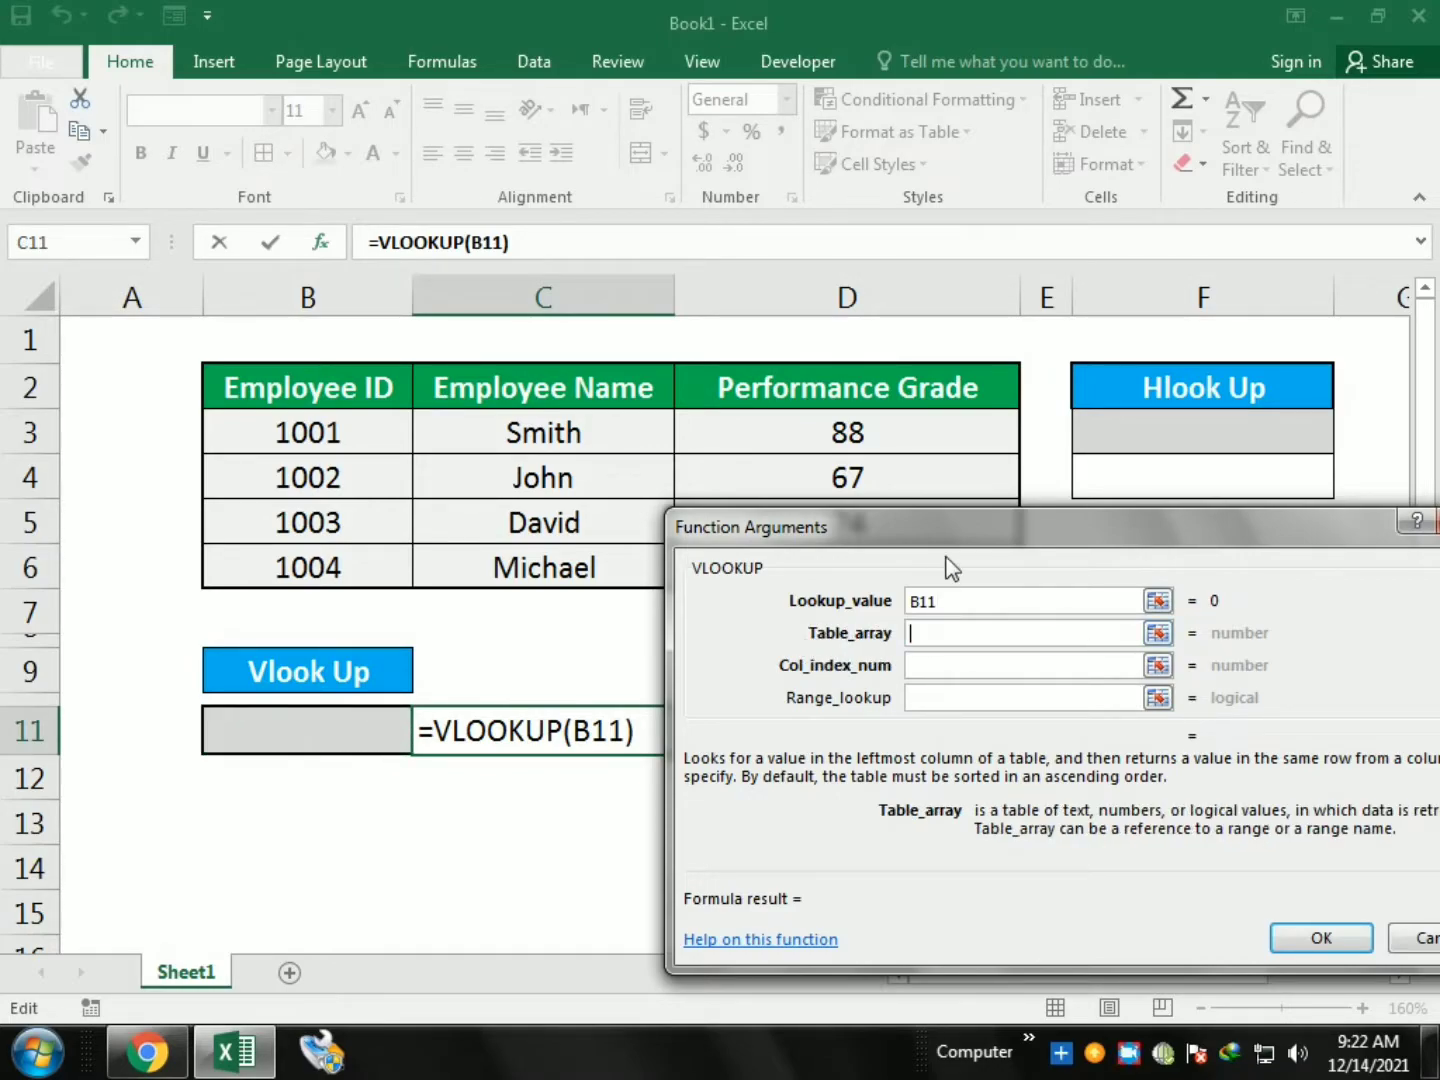
{"action": "left_click_drag", "start_coordinate": [955, 527], "coordinate": [956, 684]}
{"action": "left_click_drag", "start_coordinate": [238, 388], "coordinate": [754, 547]}
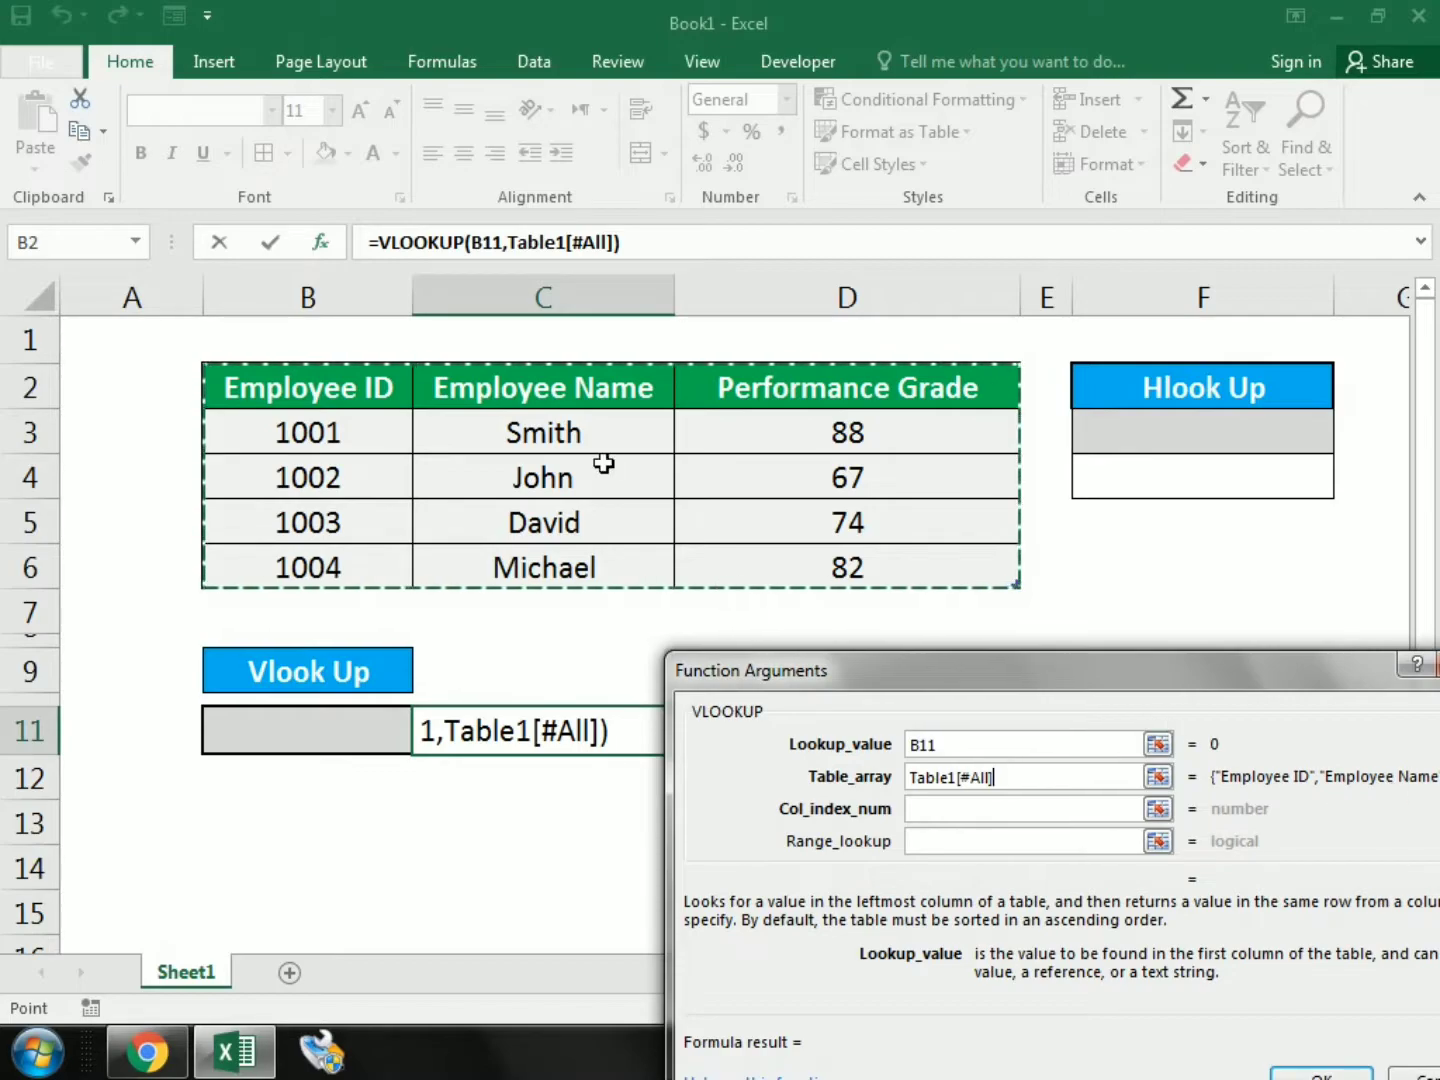
{"action": "left_click", "coordinate": [926, 808]}
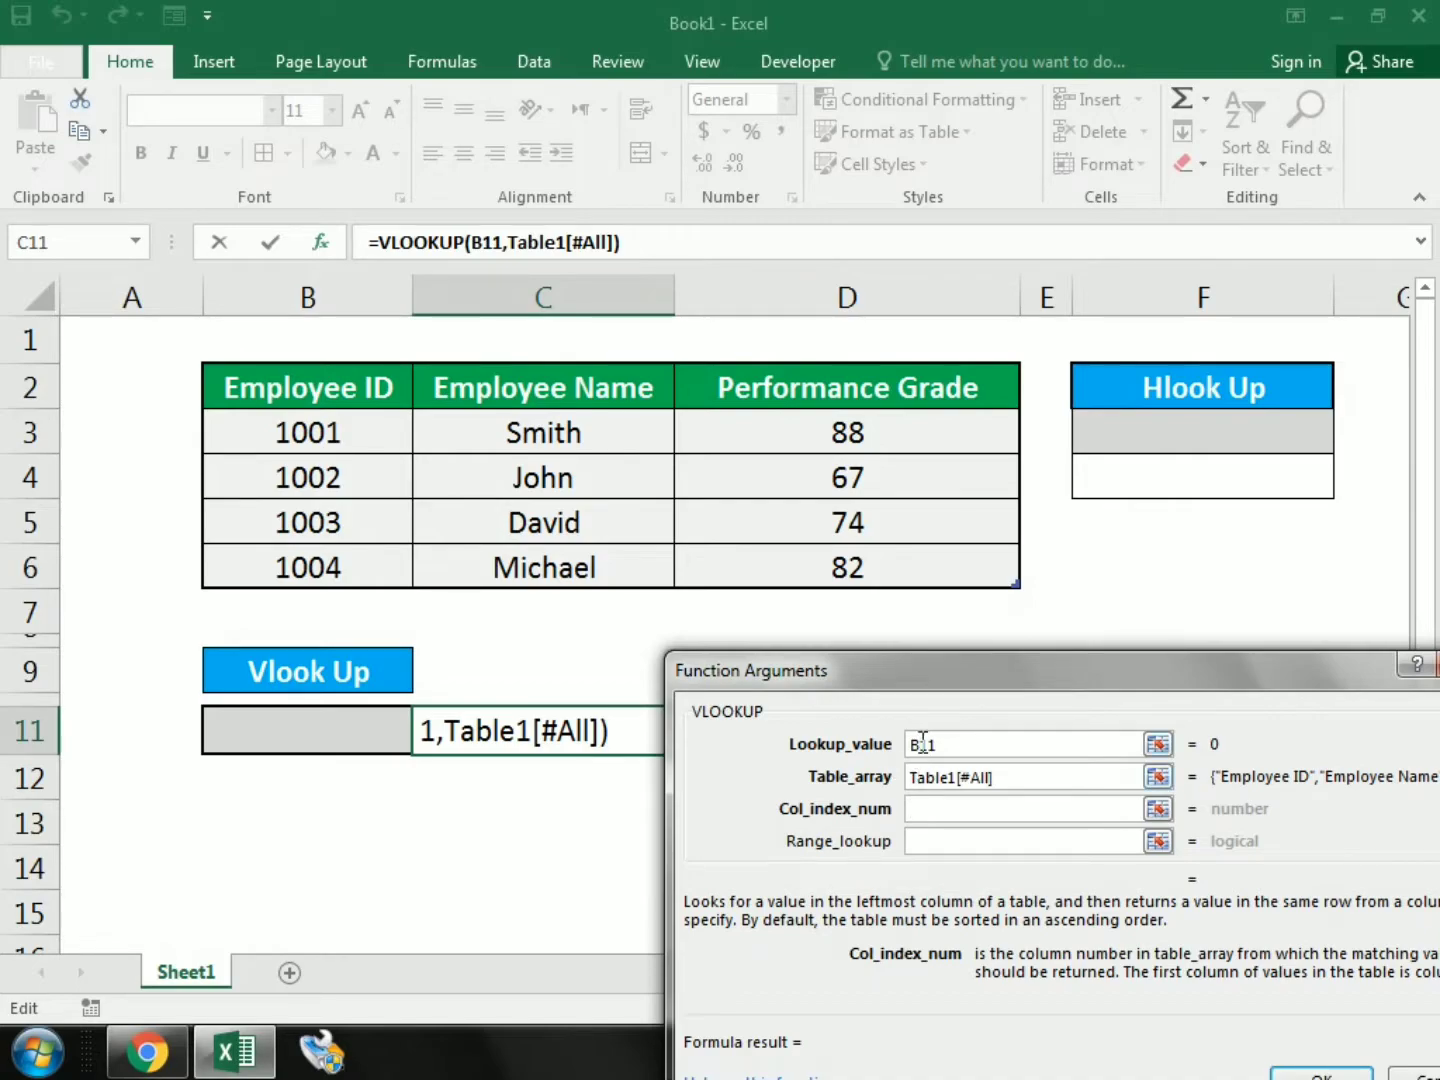
{"action": "type", "text": "2"}
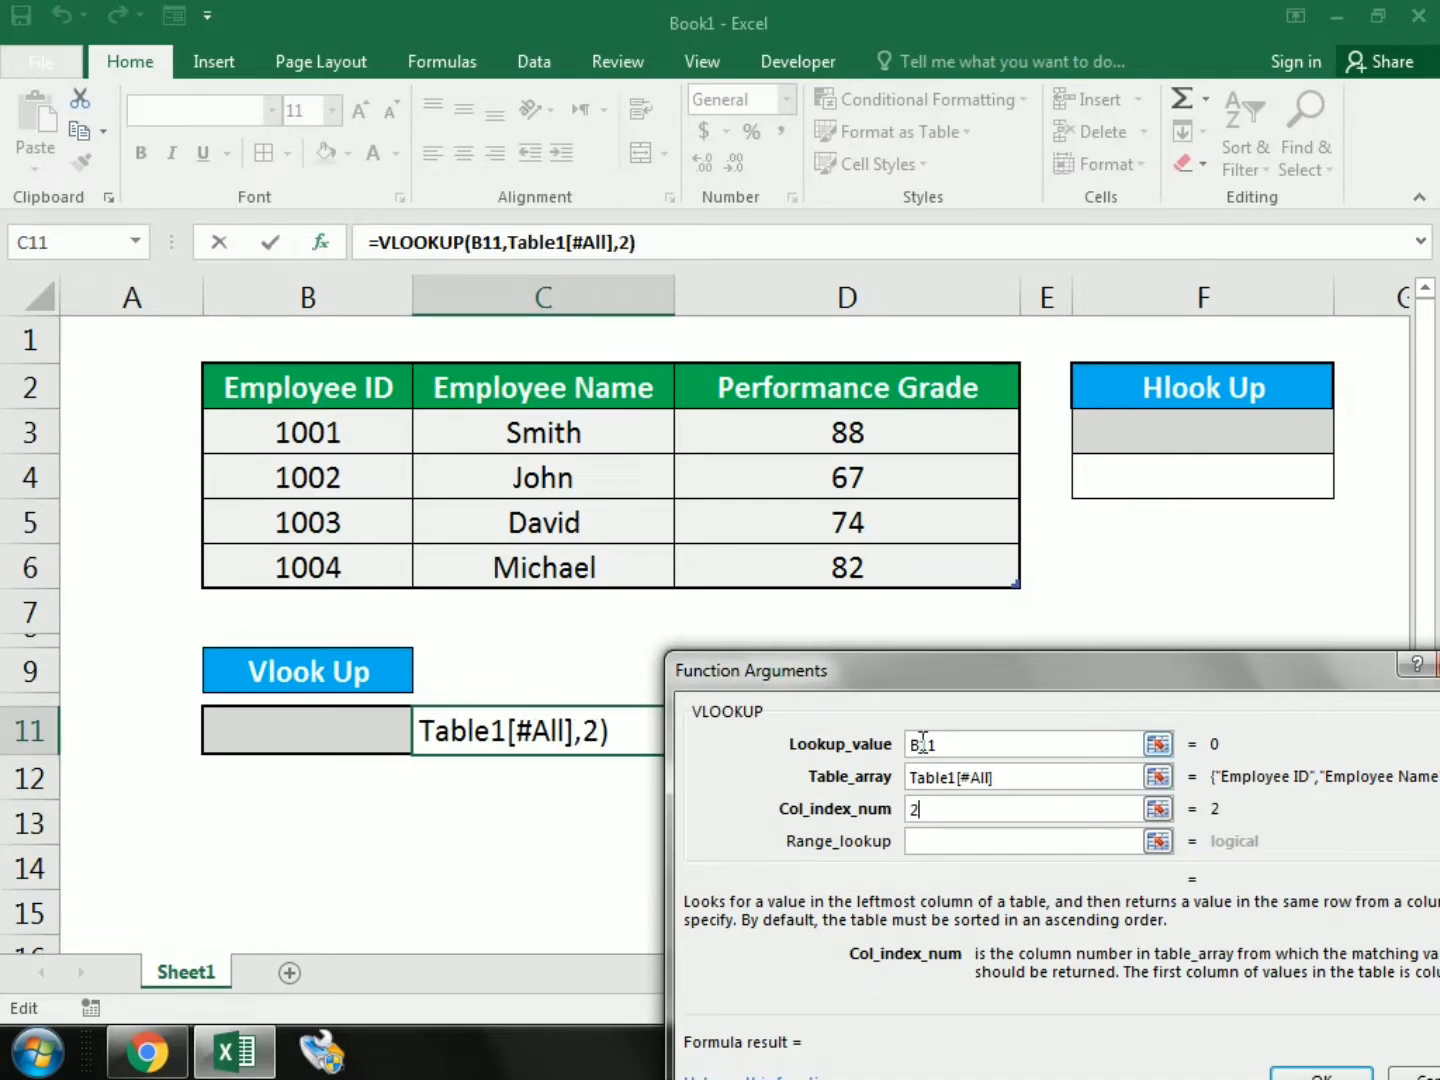
{"action": "left_click", "coordinate": [928, 842]}
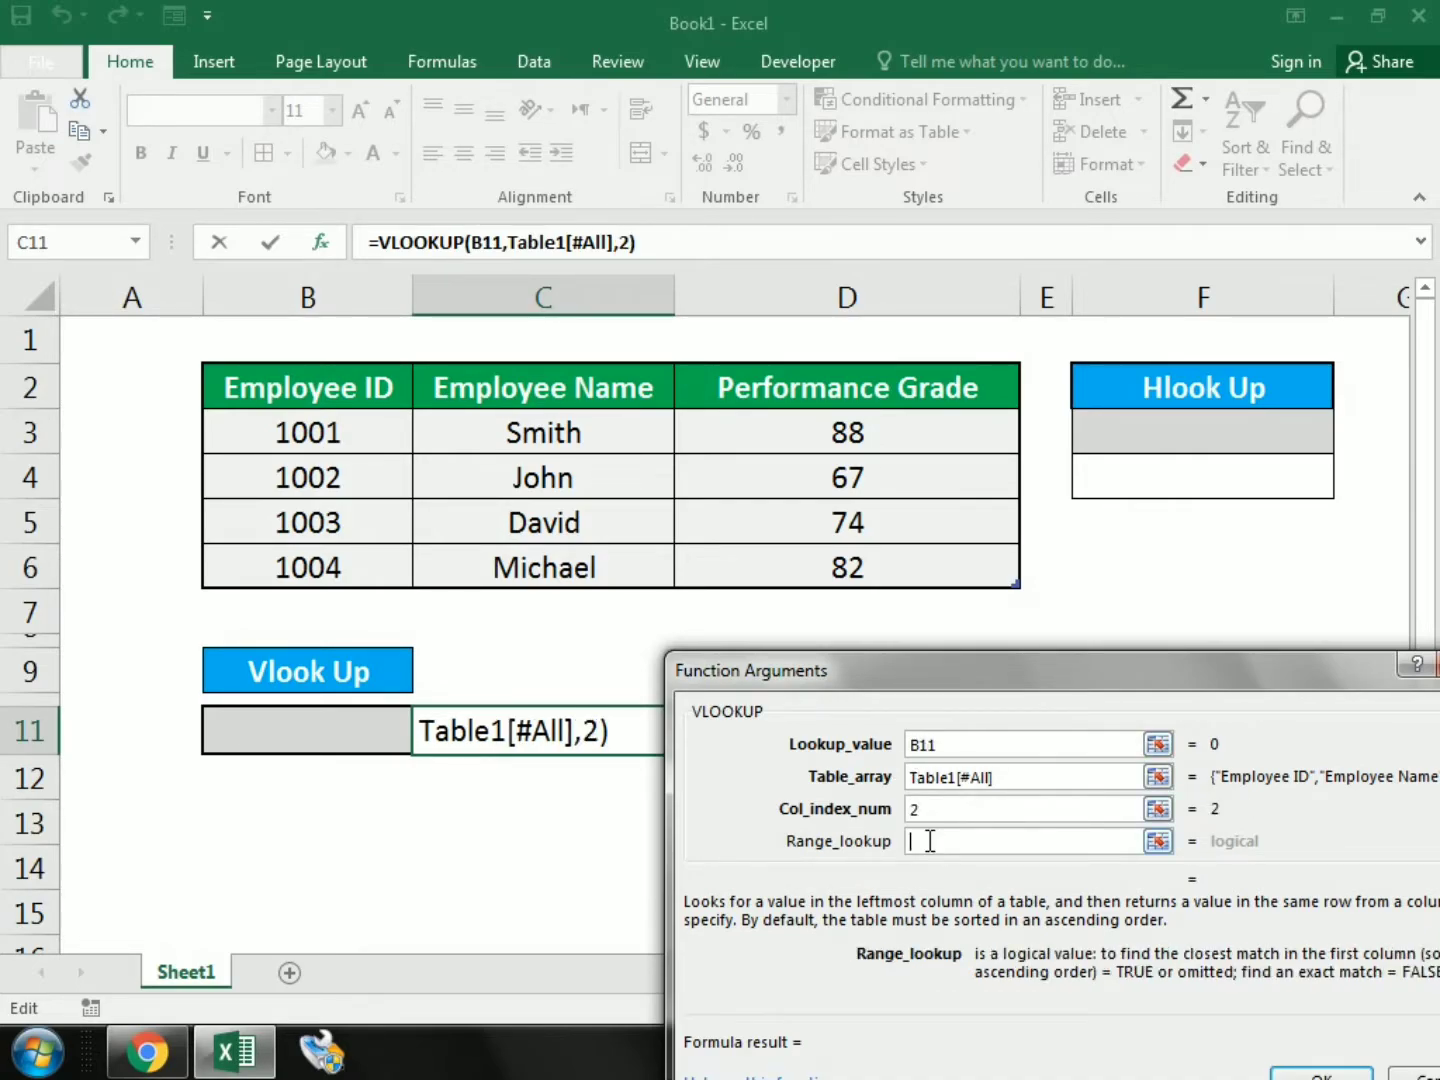
{"action": "type", "text": "0"}
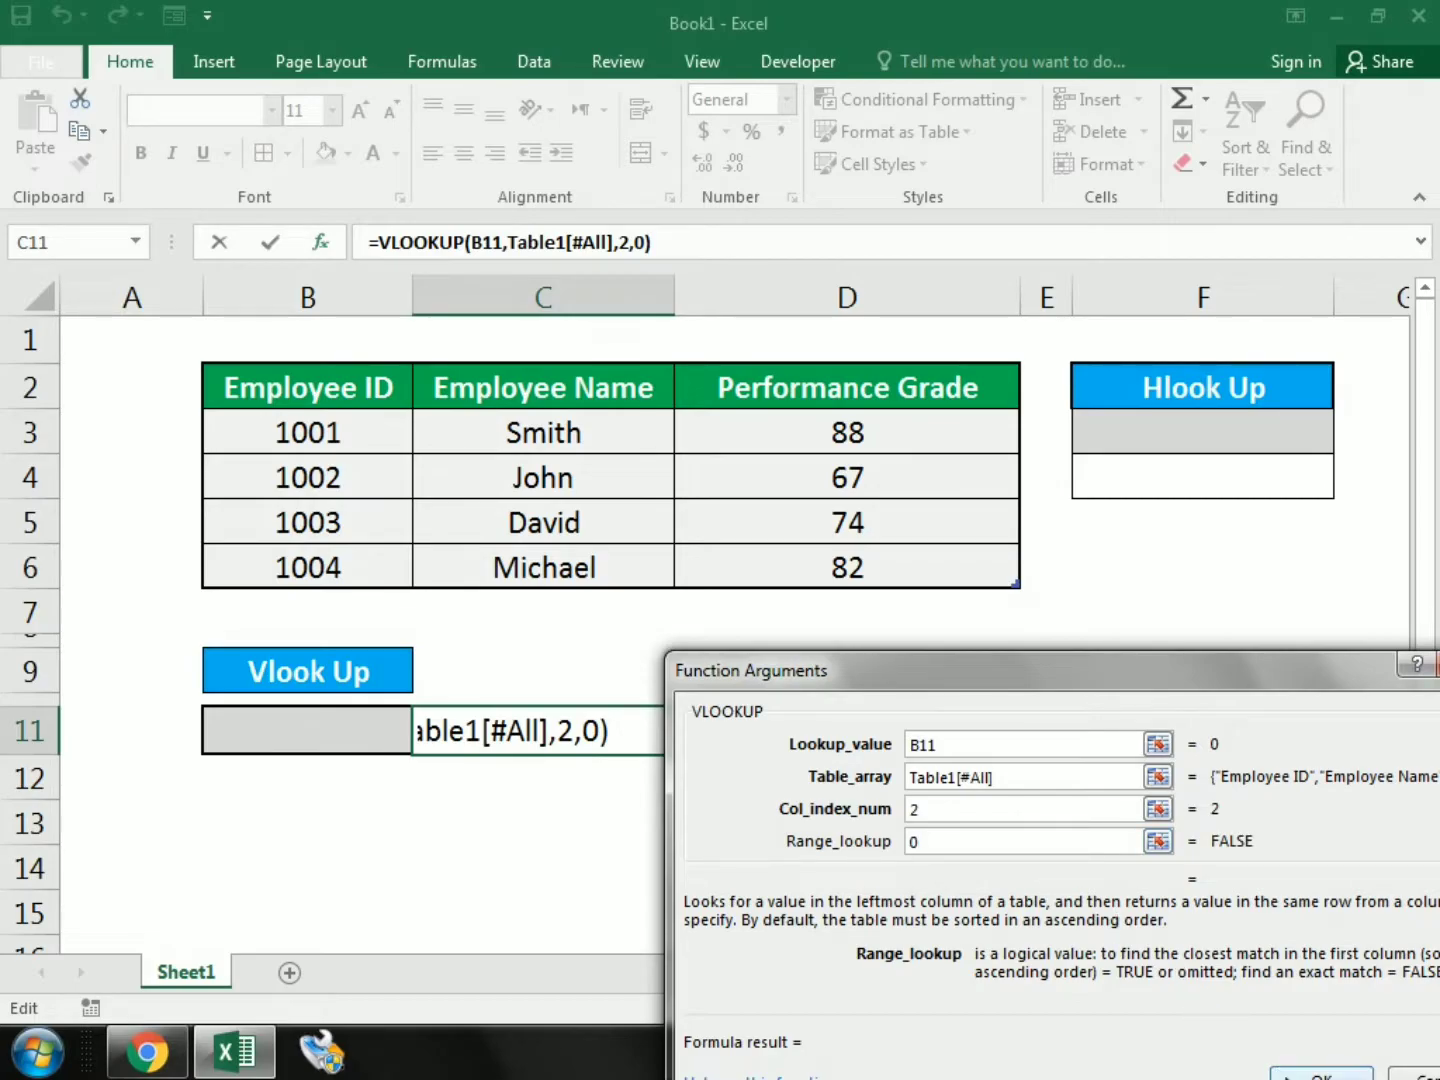
{"action": "left_click", "coordinate": [1301, 1074]}
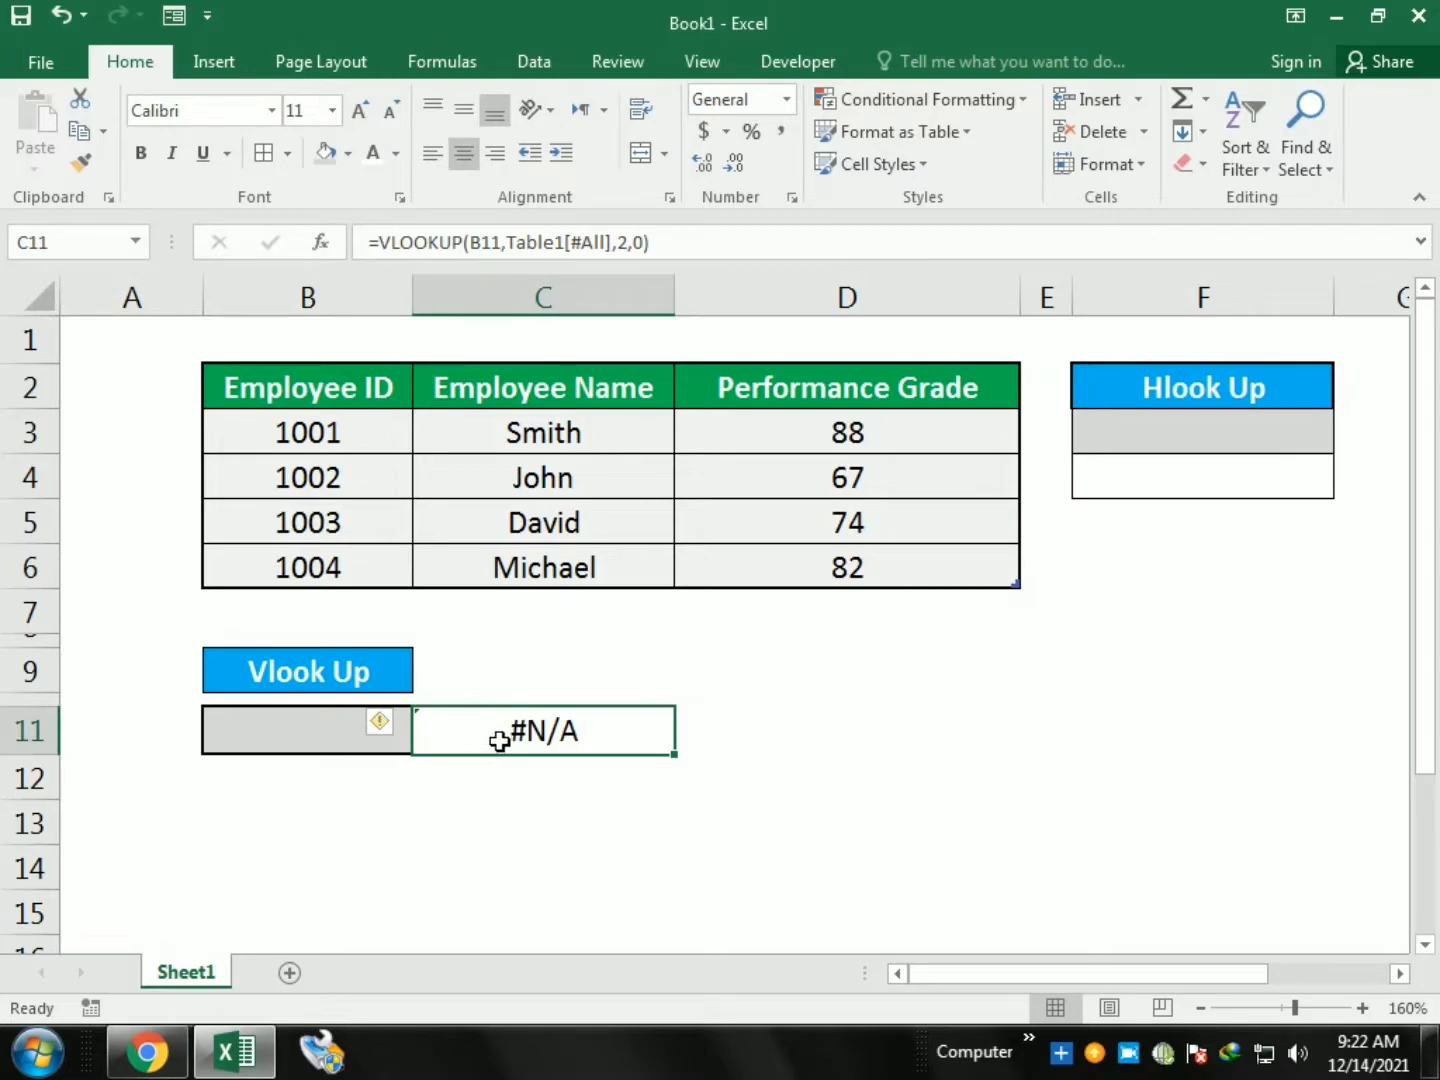
Step: Enter IDs 1001 (Smith), 1004 (Michael), then 1003 (David) in B11, checking C11's name each time
{"action": "left_click", "coordinate": [310, 741]}
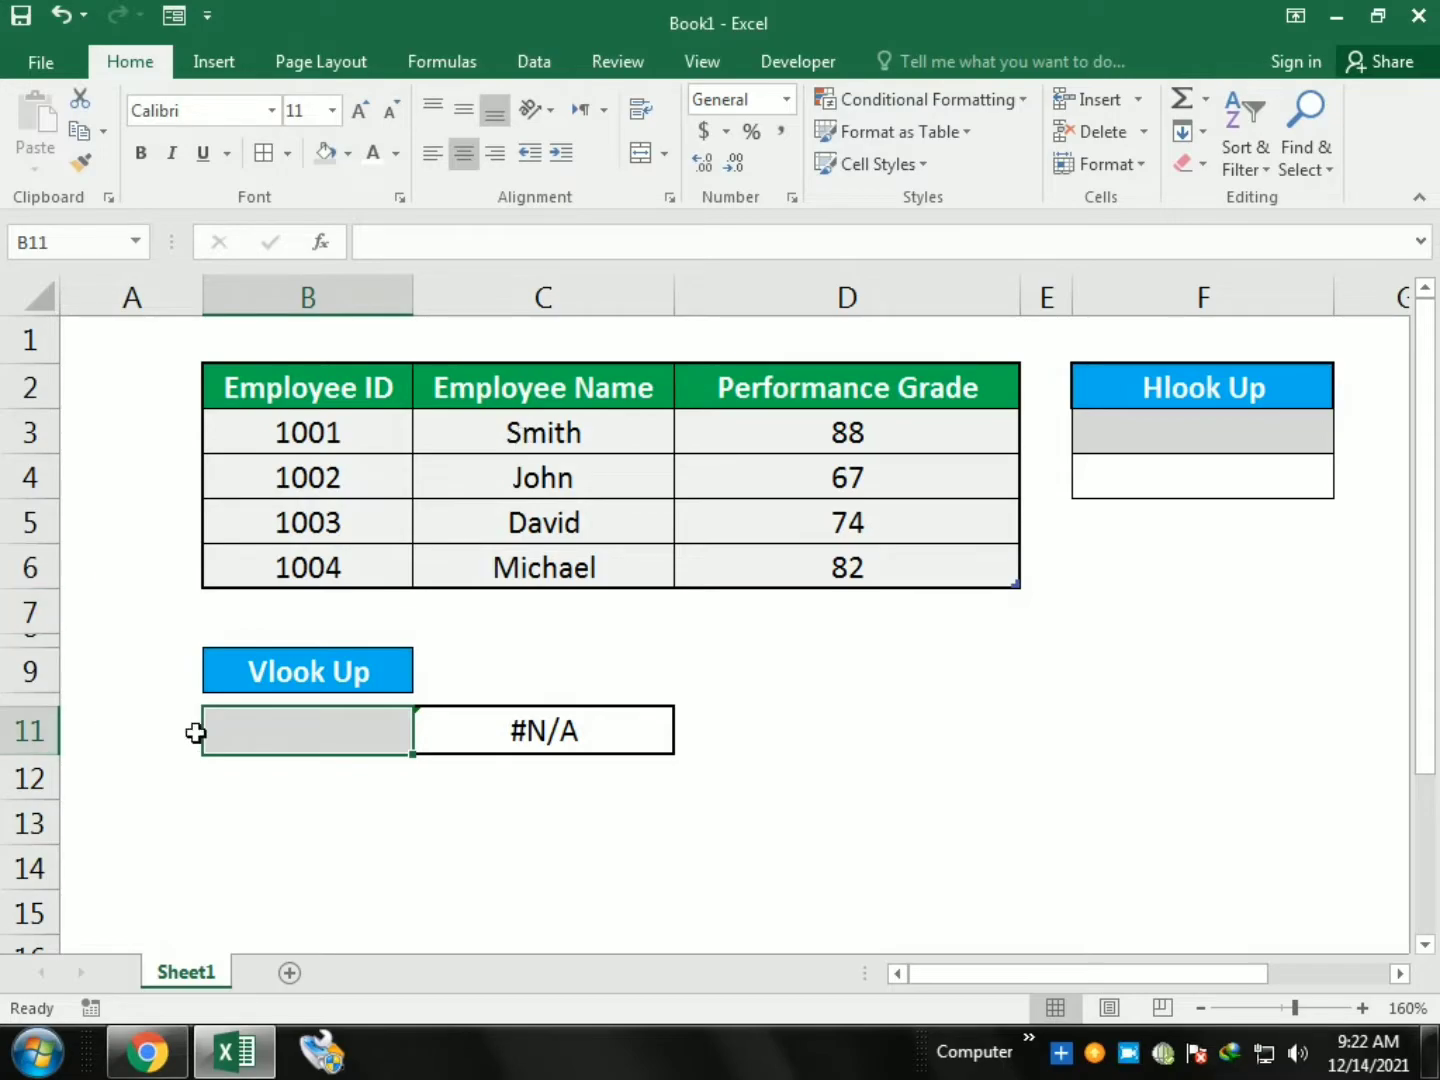
{"action": "type", "text": "1001"}
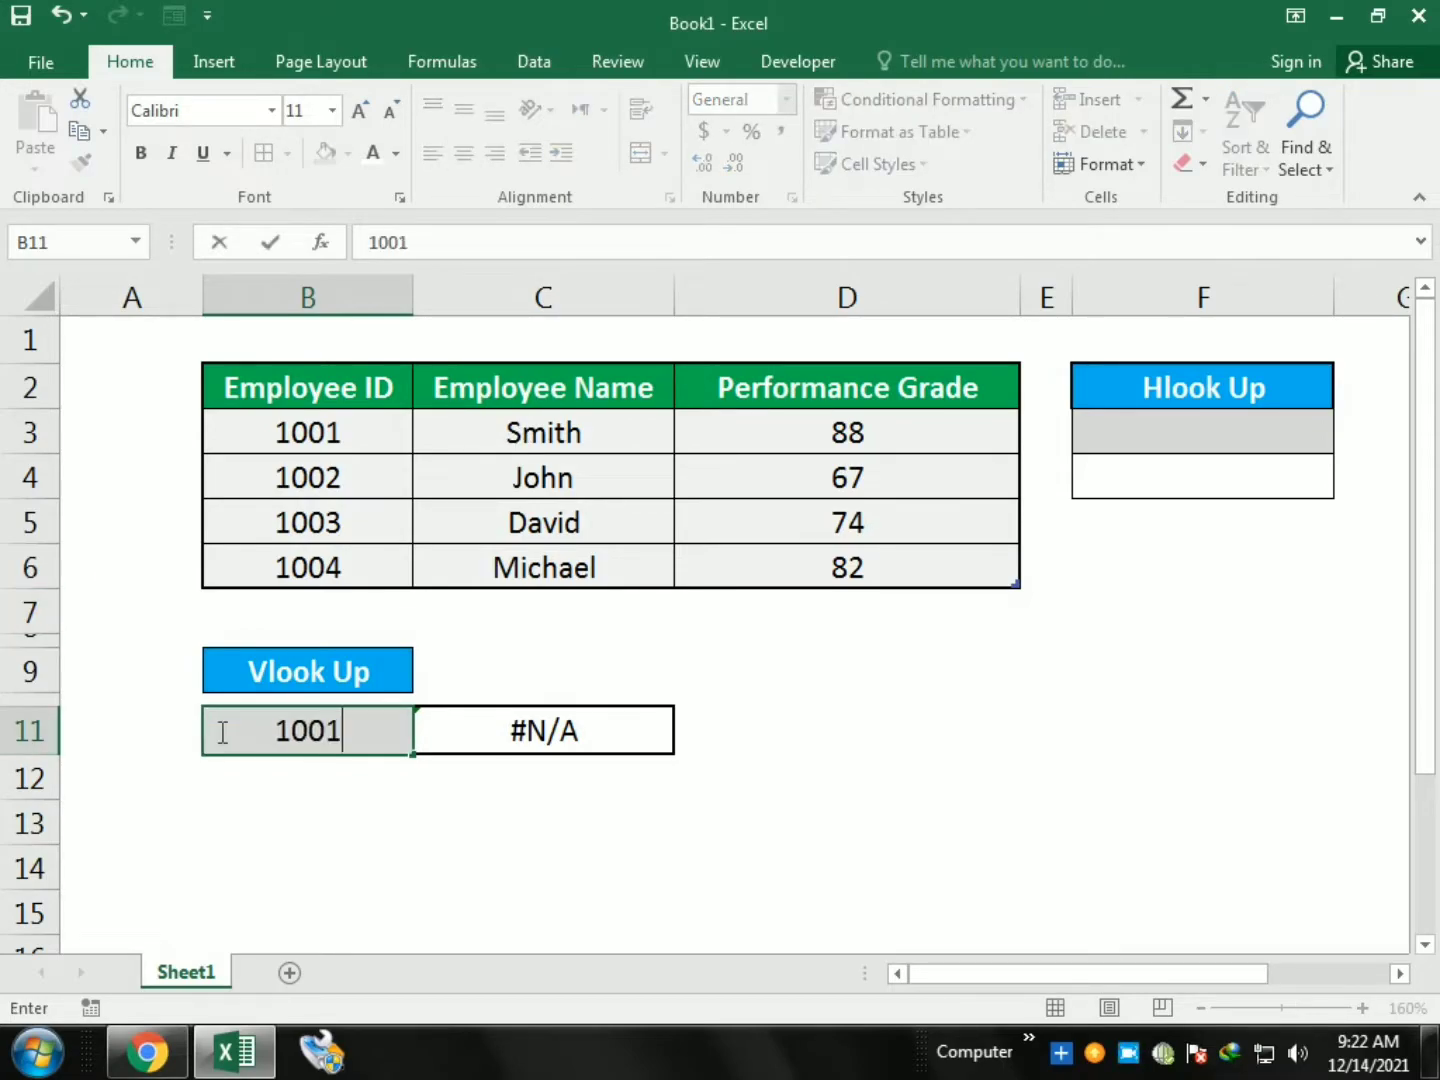
{"action": "key", "text": "Return"}
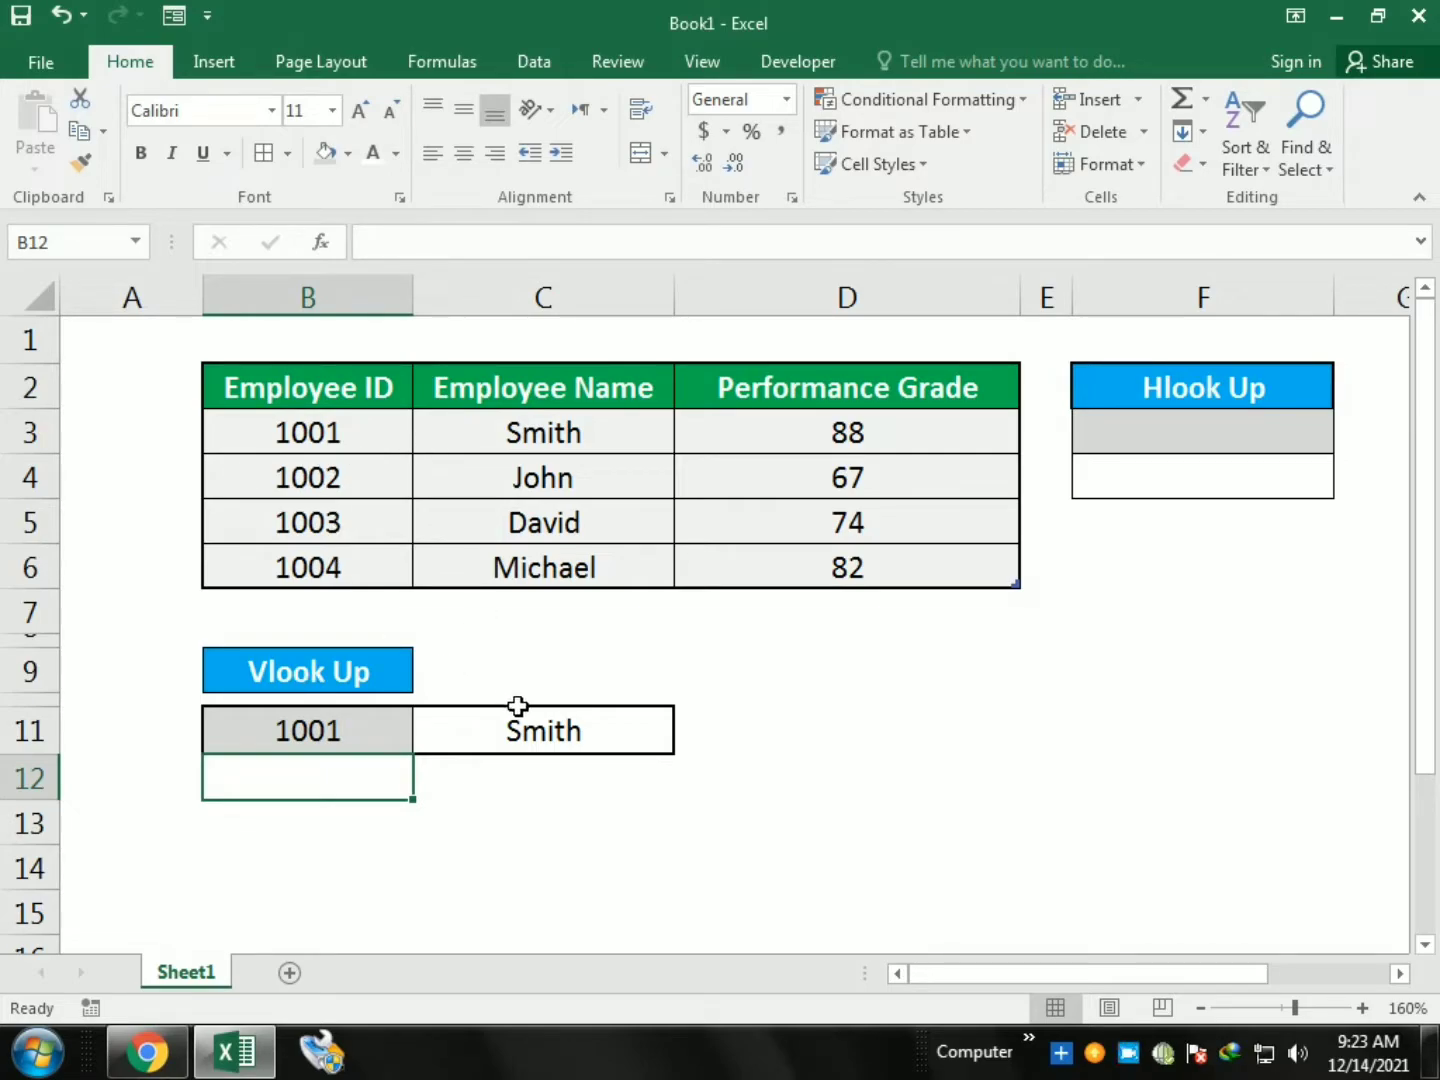
{"action": "left_click", "coordinate": [365, 723]}
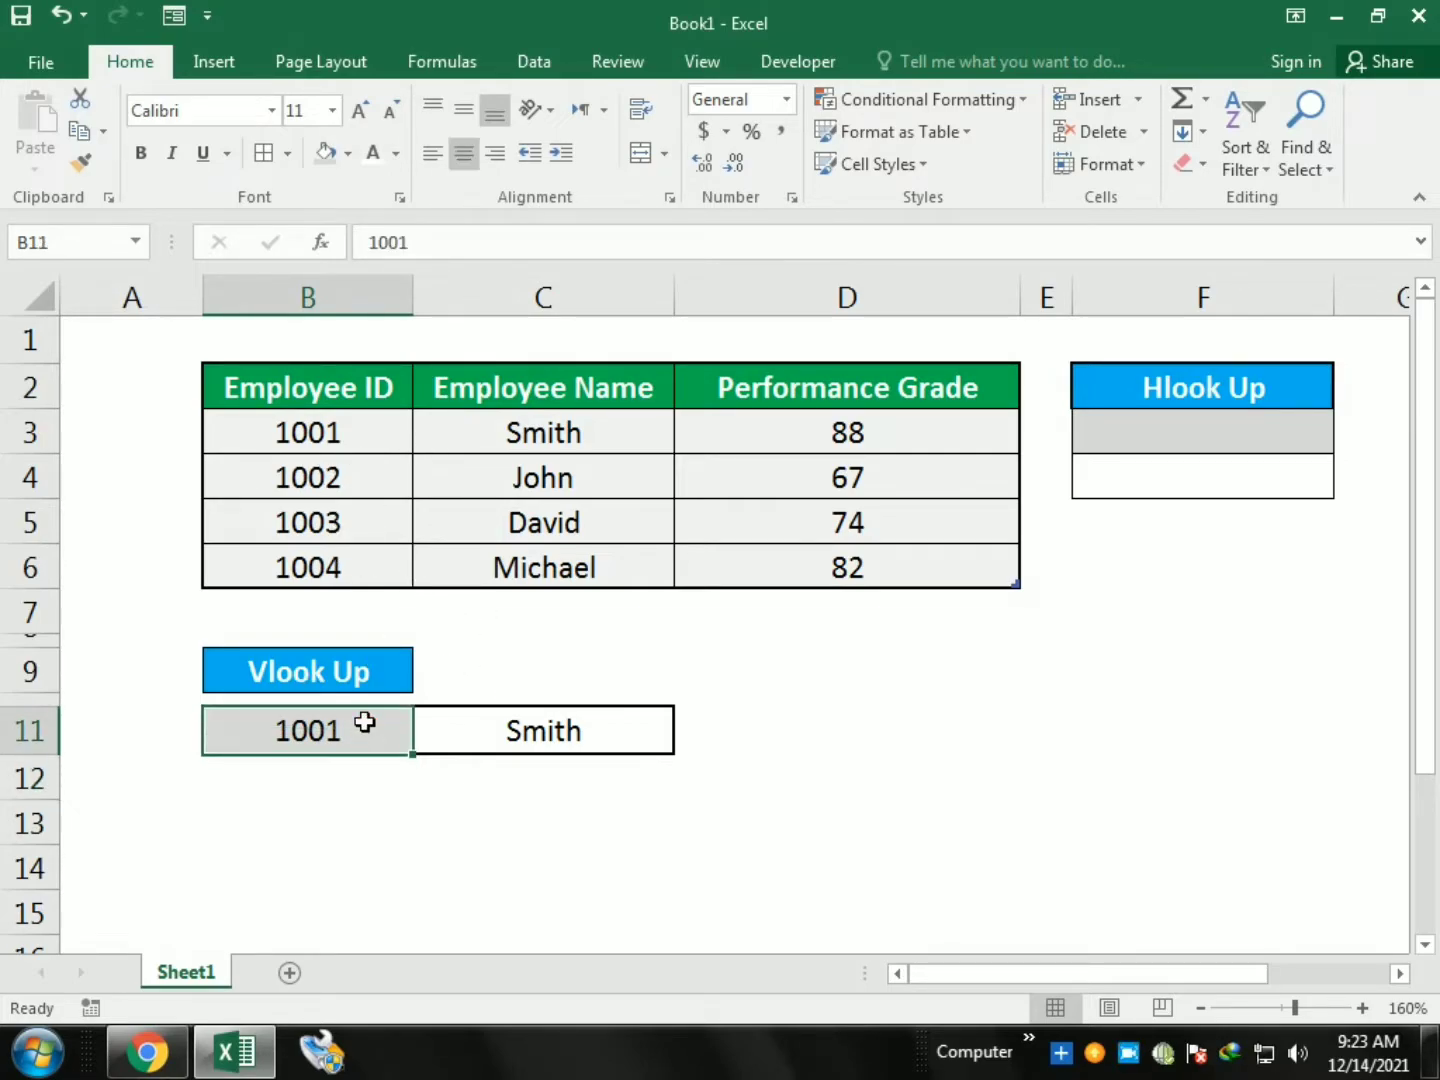
{"action": "type", "text": "1004"}
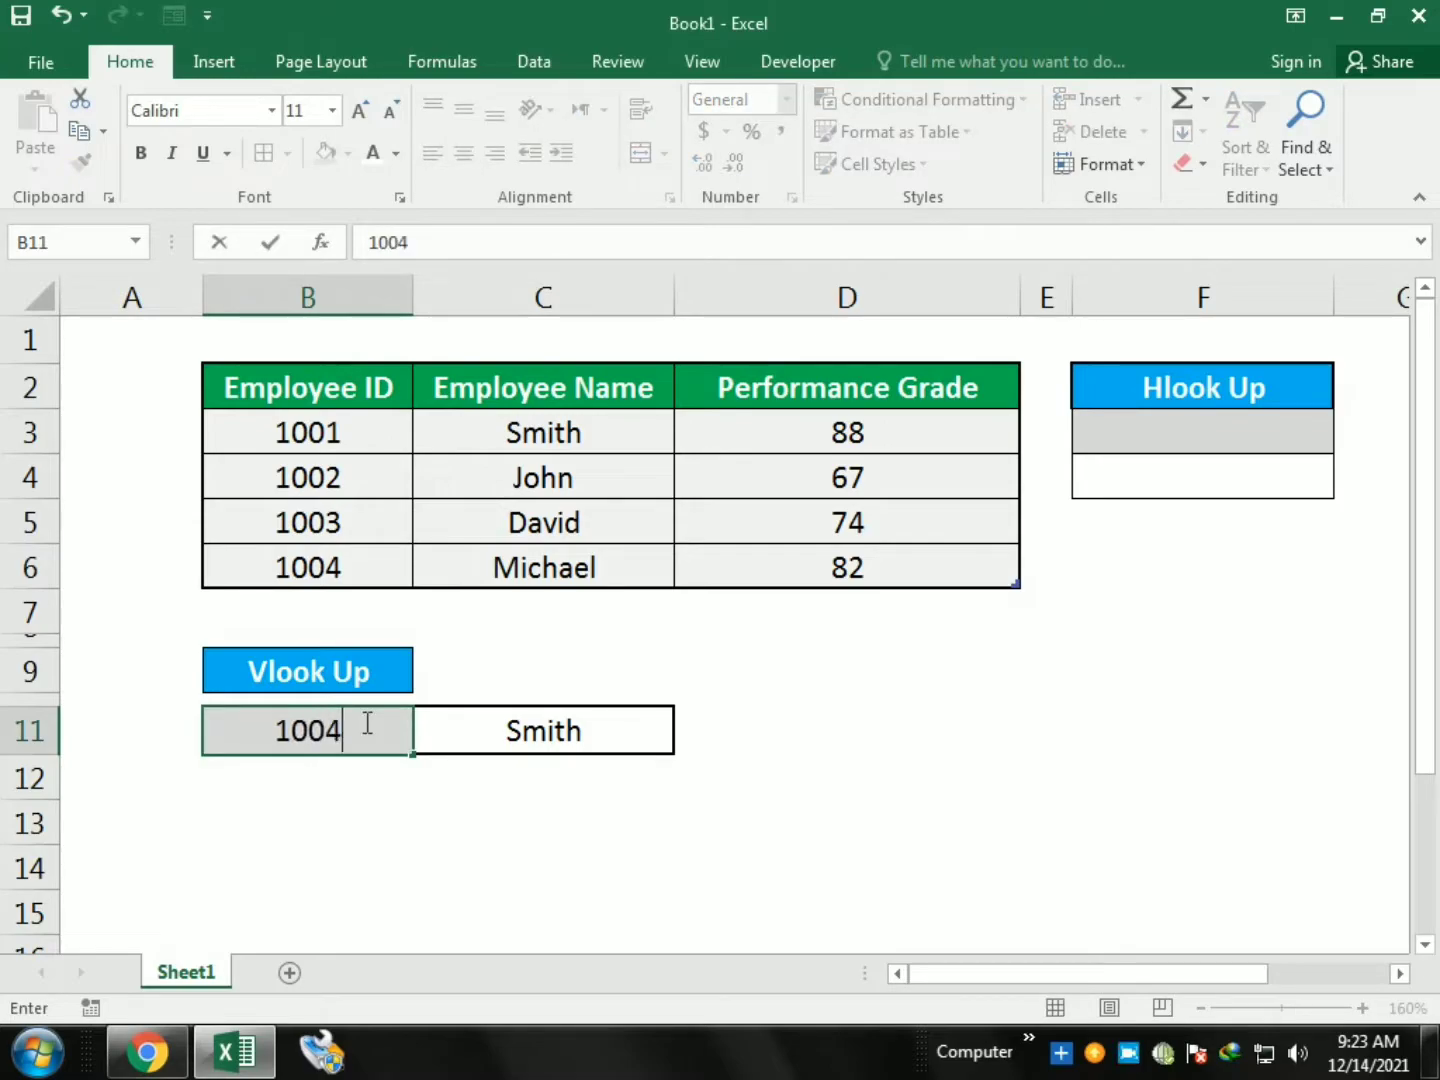
{"action": "key", "text": "Return"}
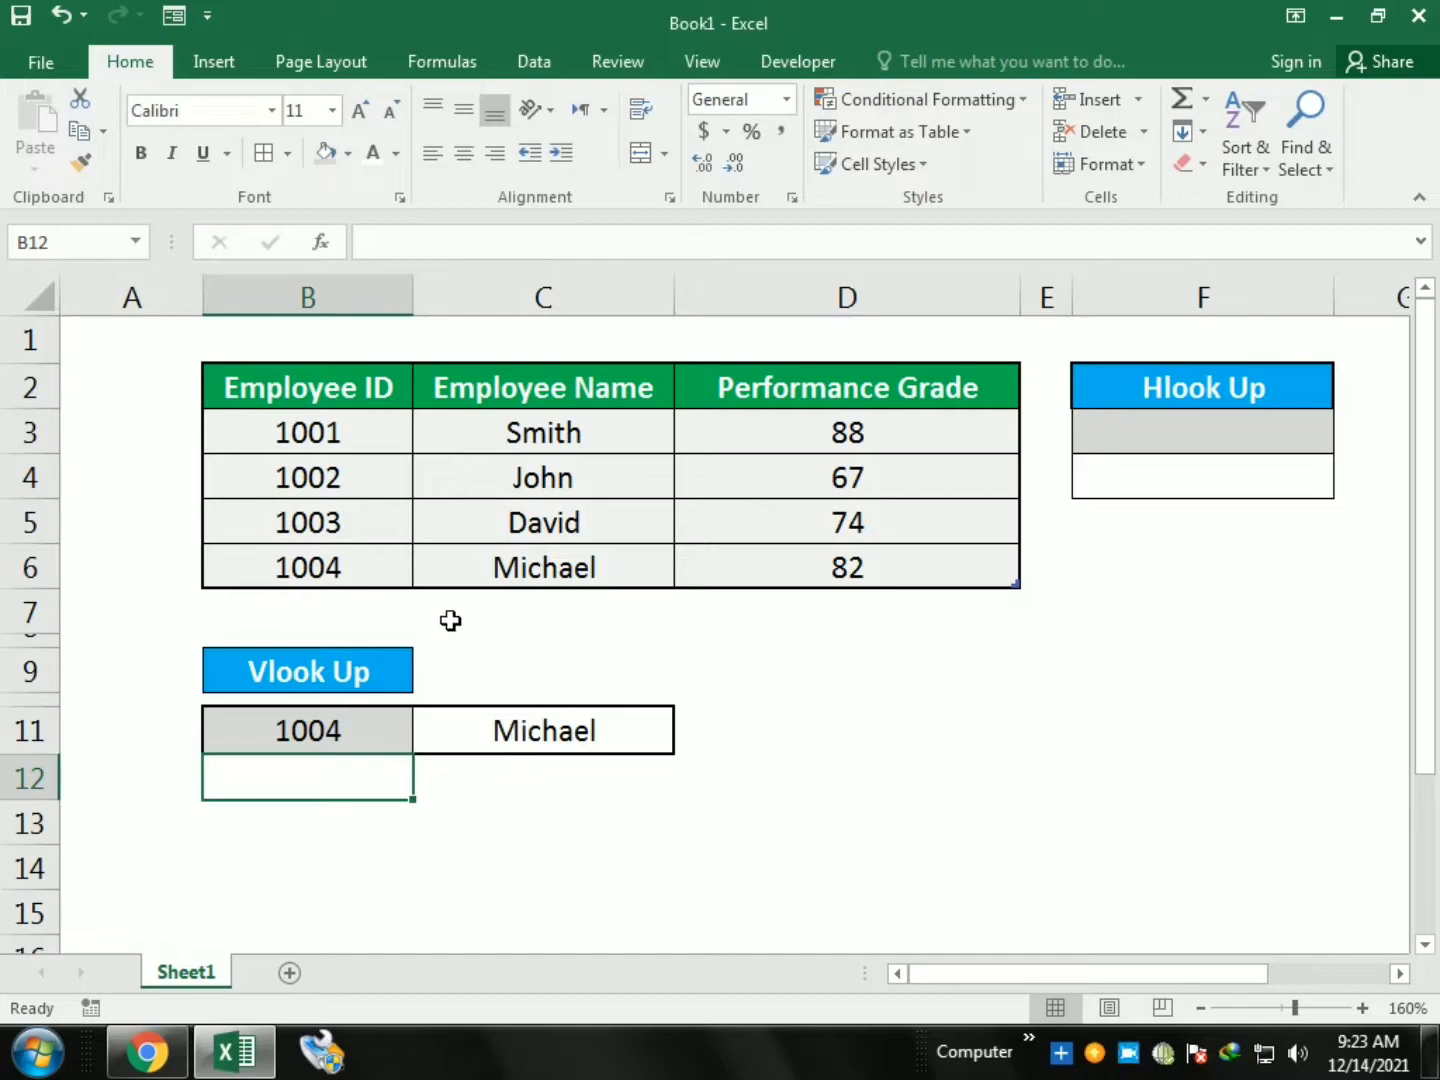
{"action": "left_click", "coordinate": [364, 732]}
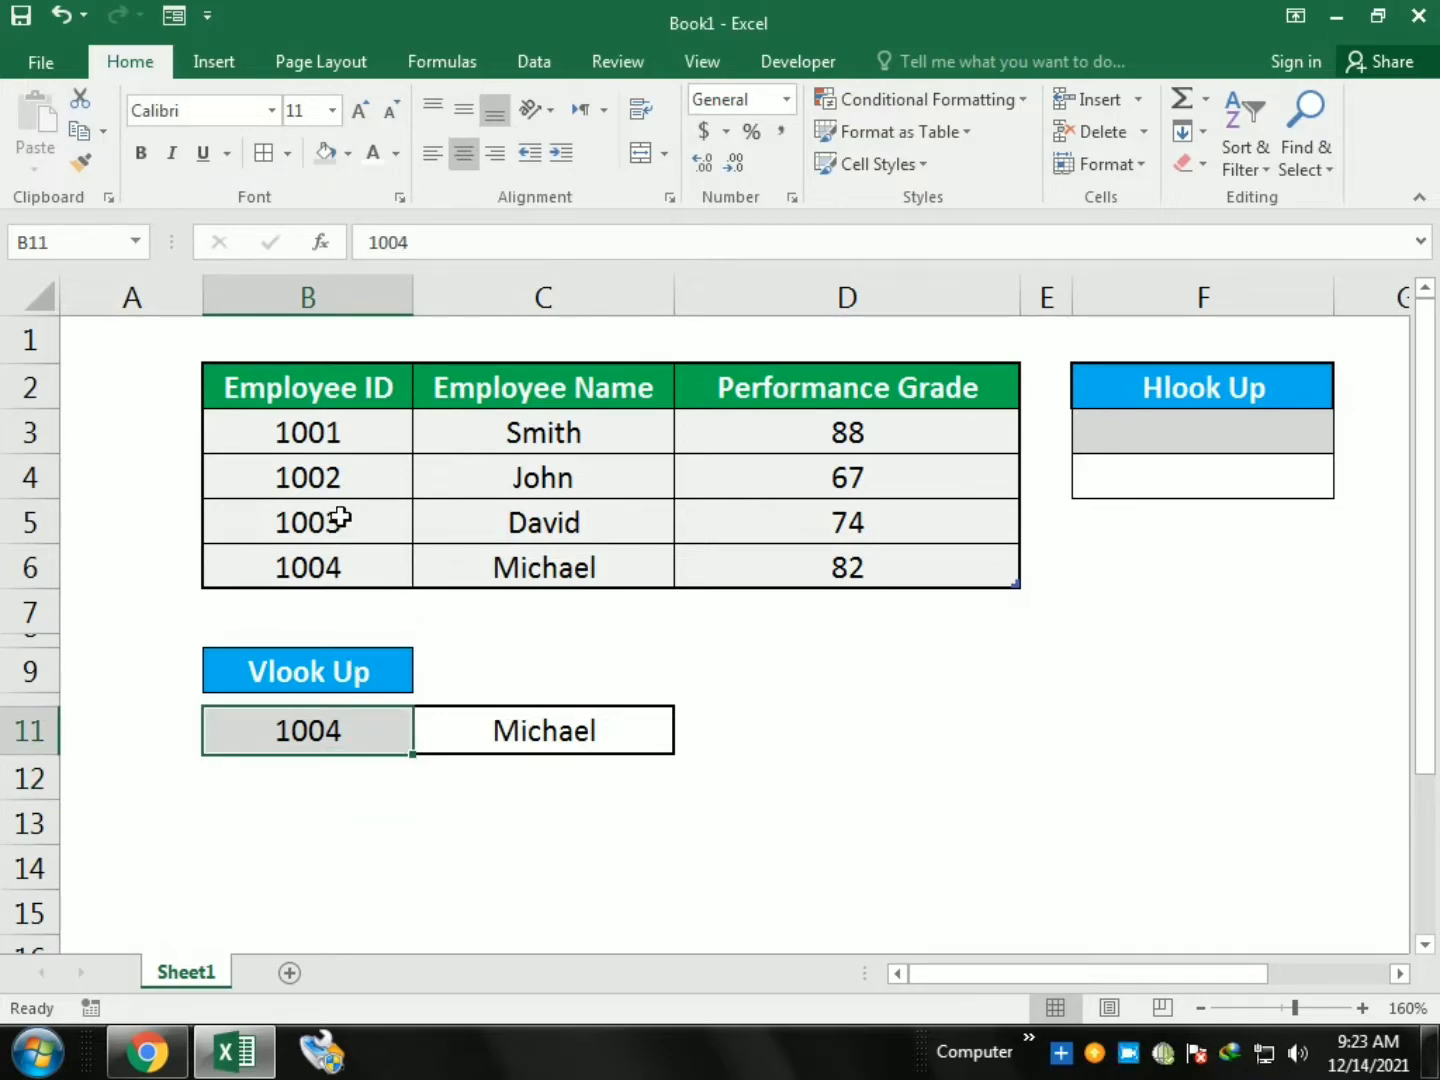
{"action": "type", "text": "1003"}
{"action": "key", "text": "Return"}
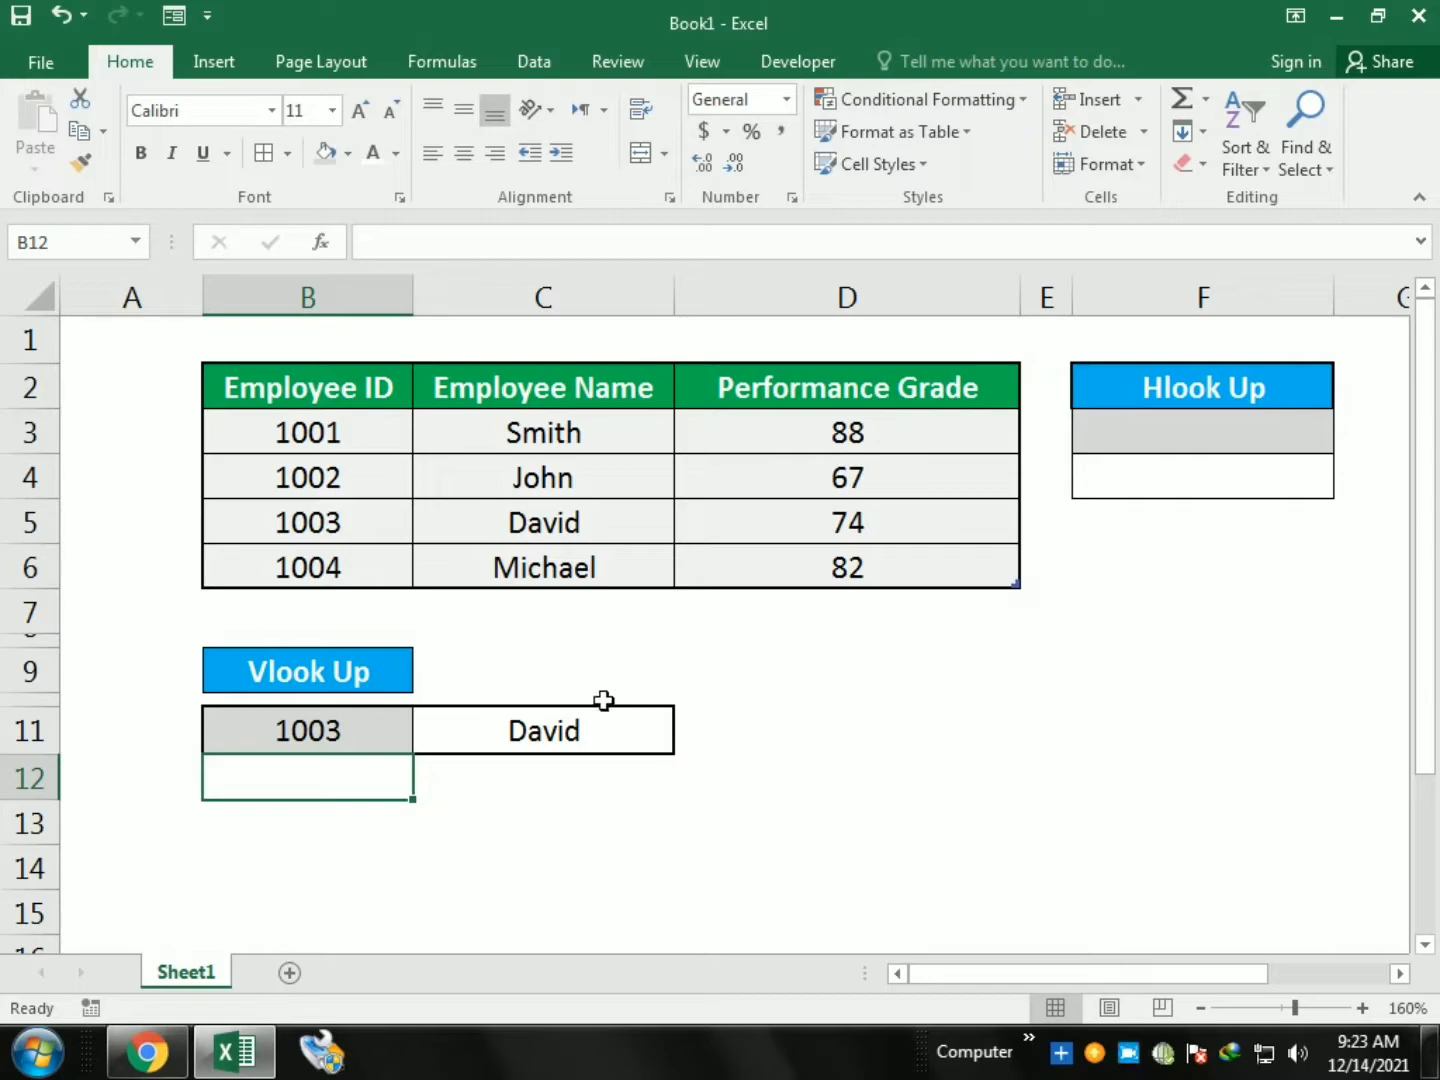
{"action": "left_click", "coordinate": [544, 728]}
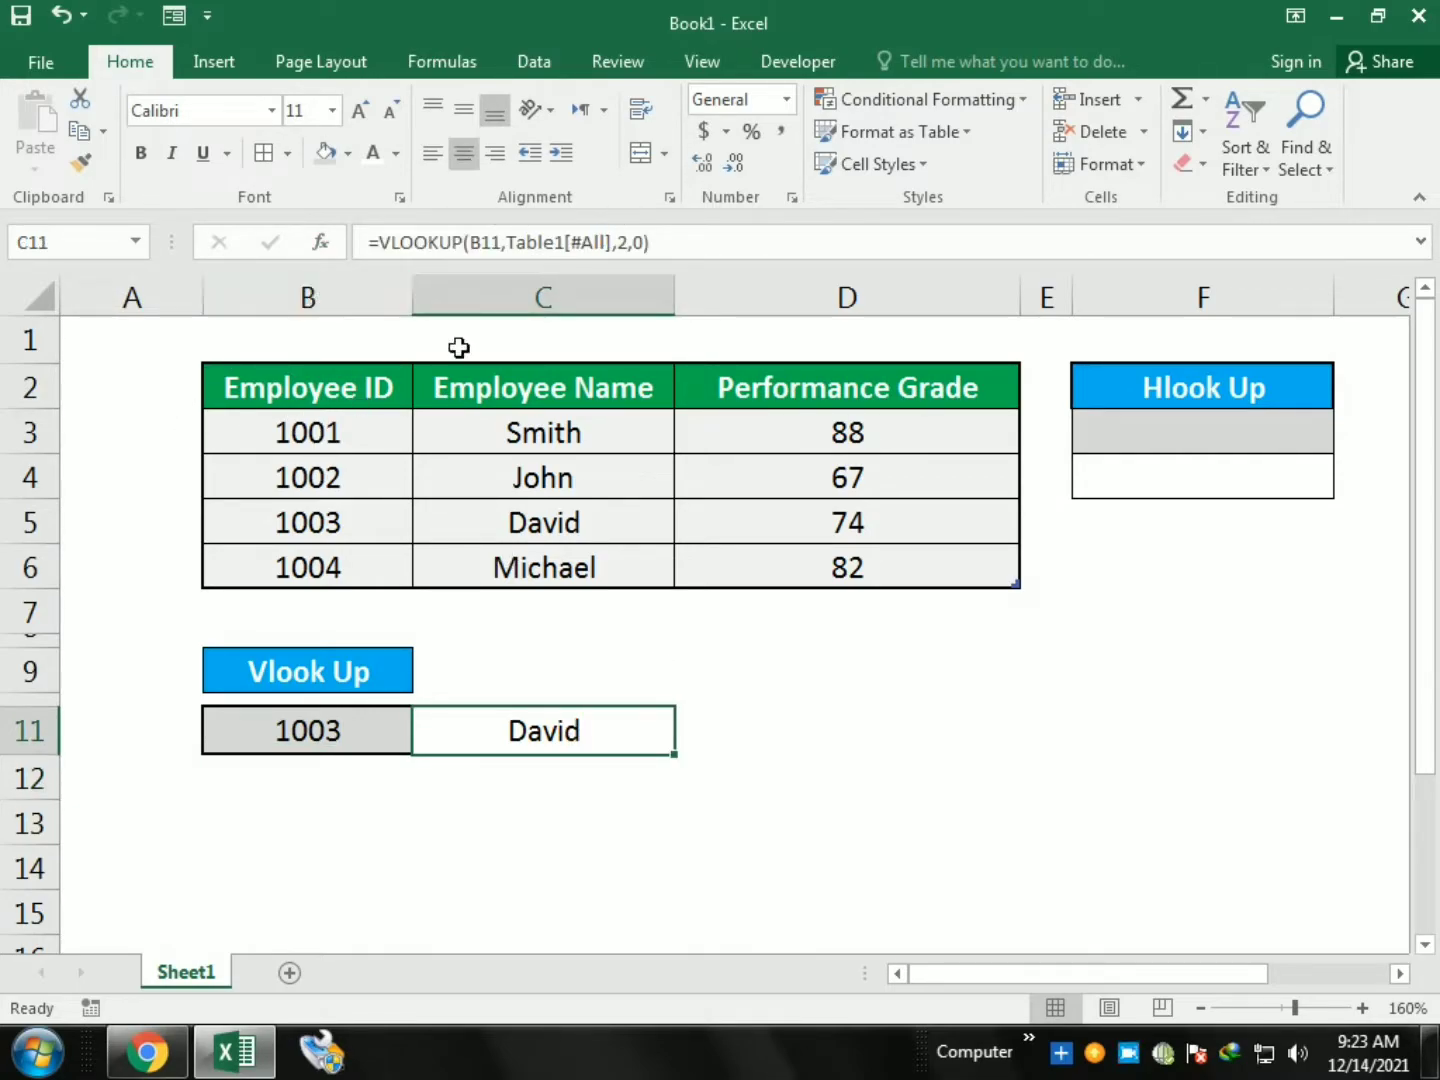
Step: Change the column index in C11's VLOOKUP to 3 so it returns performance grades
{"action": "left_click", "coordinate": [626, 243]}
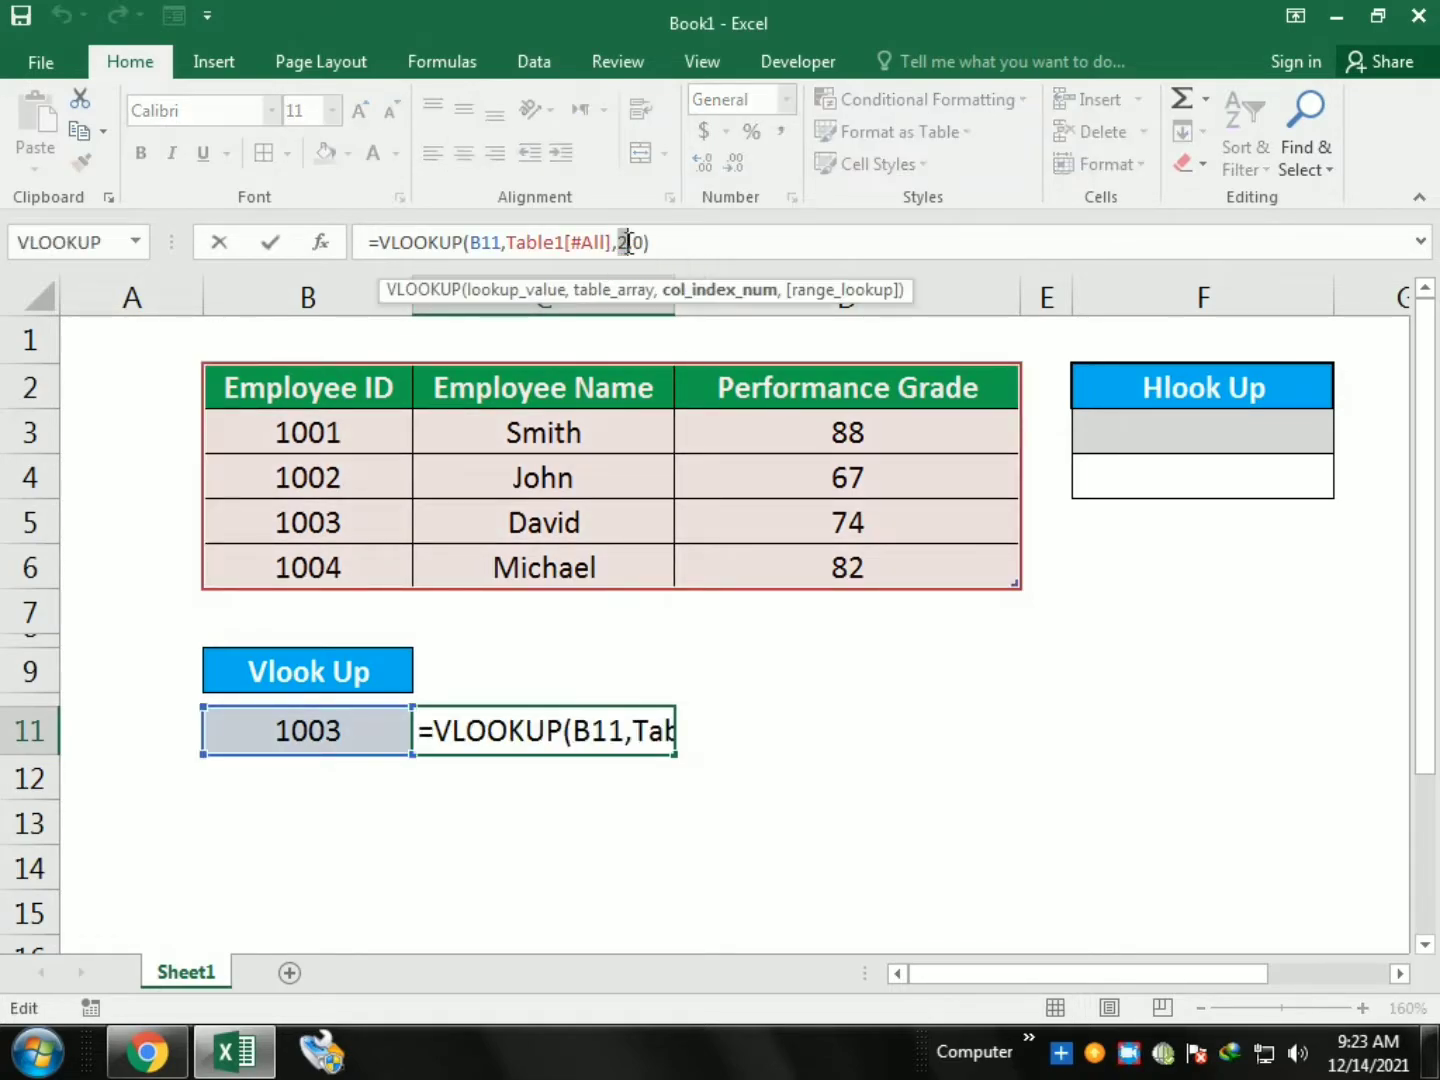
{"action": "type", "text": "3"}
{"action": "key", "text": "Return"}
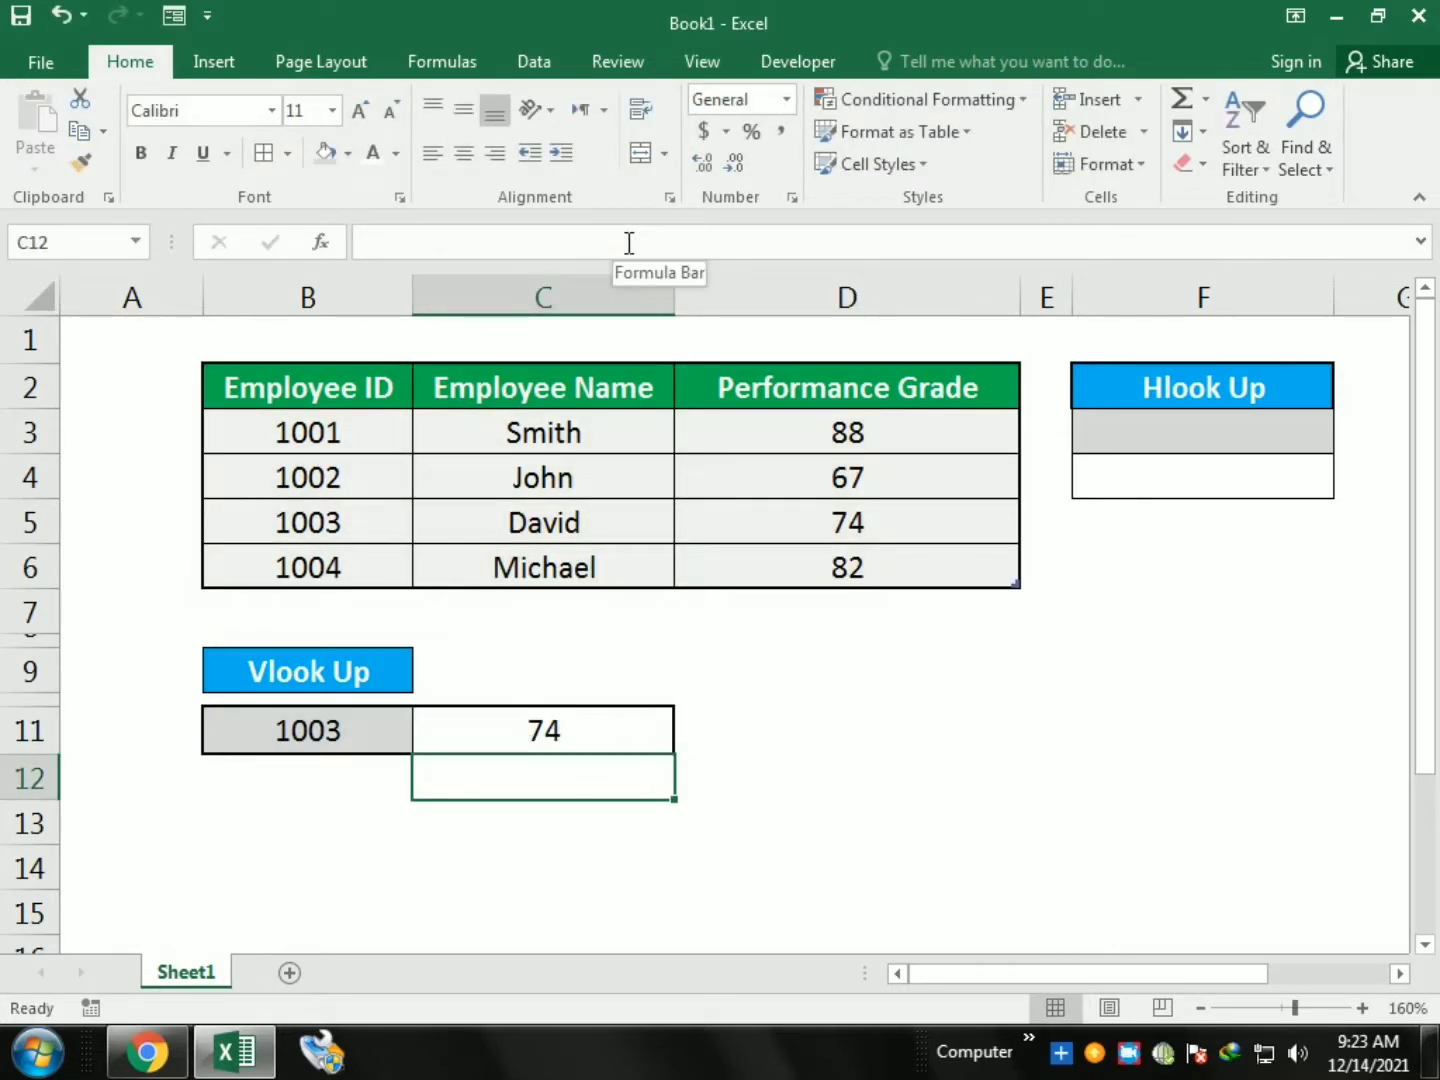
{"action": "left_click", "coordinate": [543, 722]}
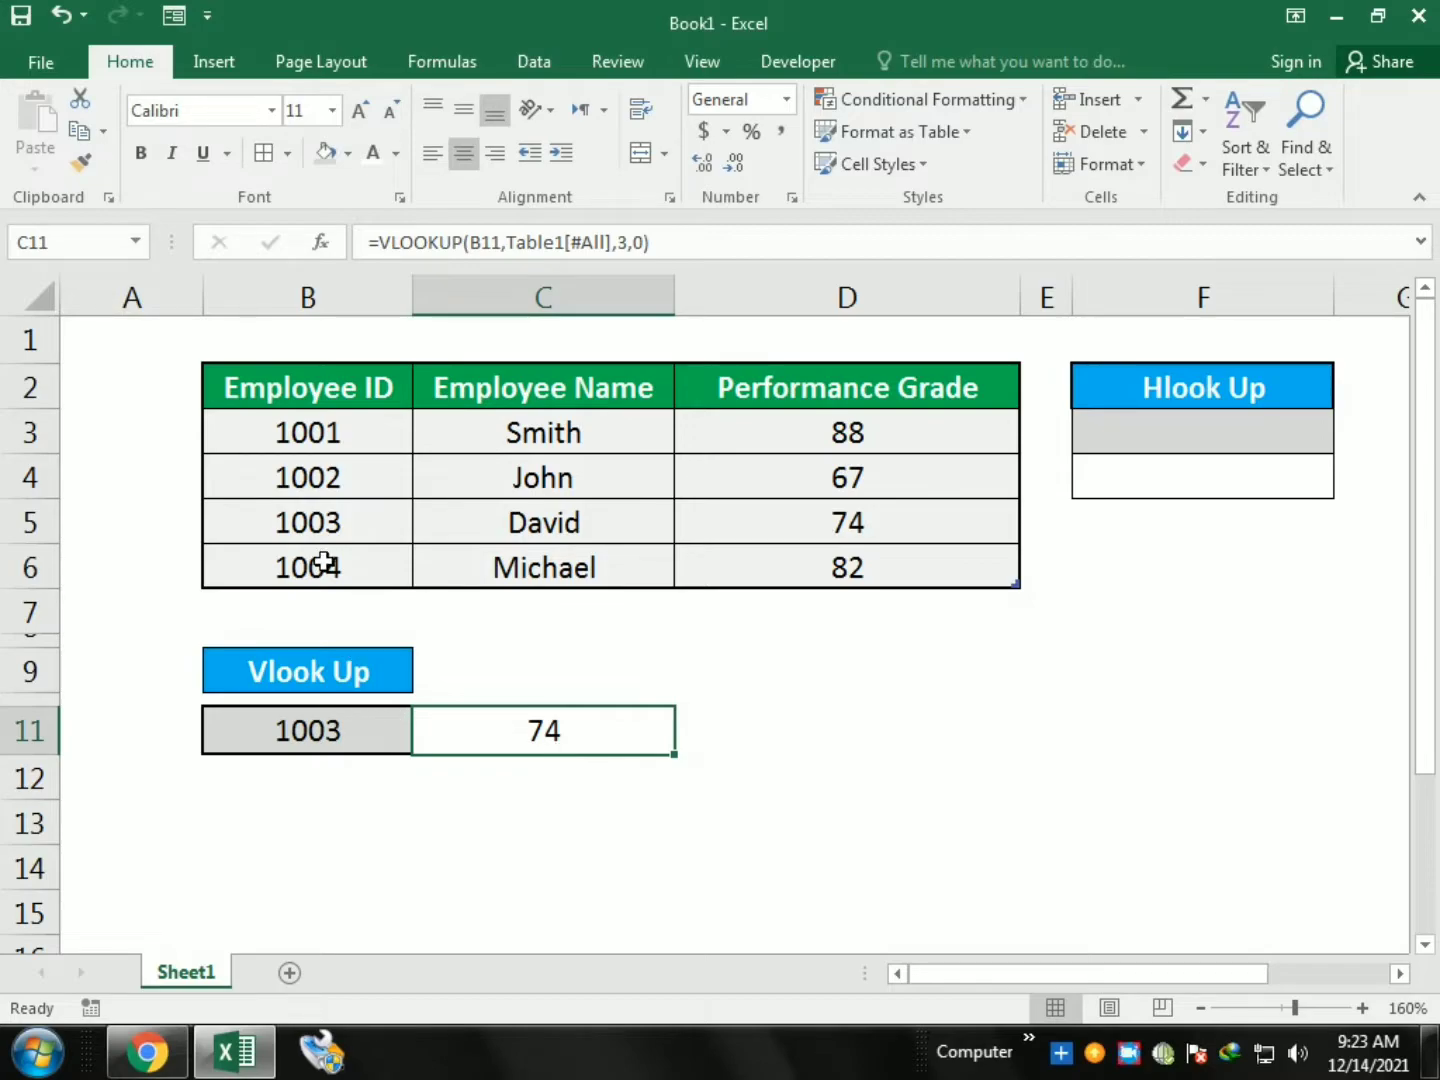
Step: Enter employee IDs 1004 and then 1002 in B11, so C11 shows grade 67
{"action": "left_click", "coordinate": [318, 726]}
{"action": "type", "text": "1004"}
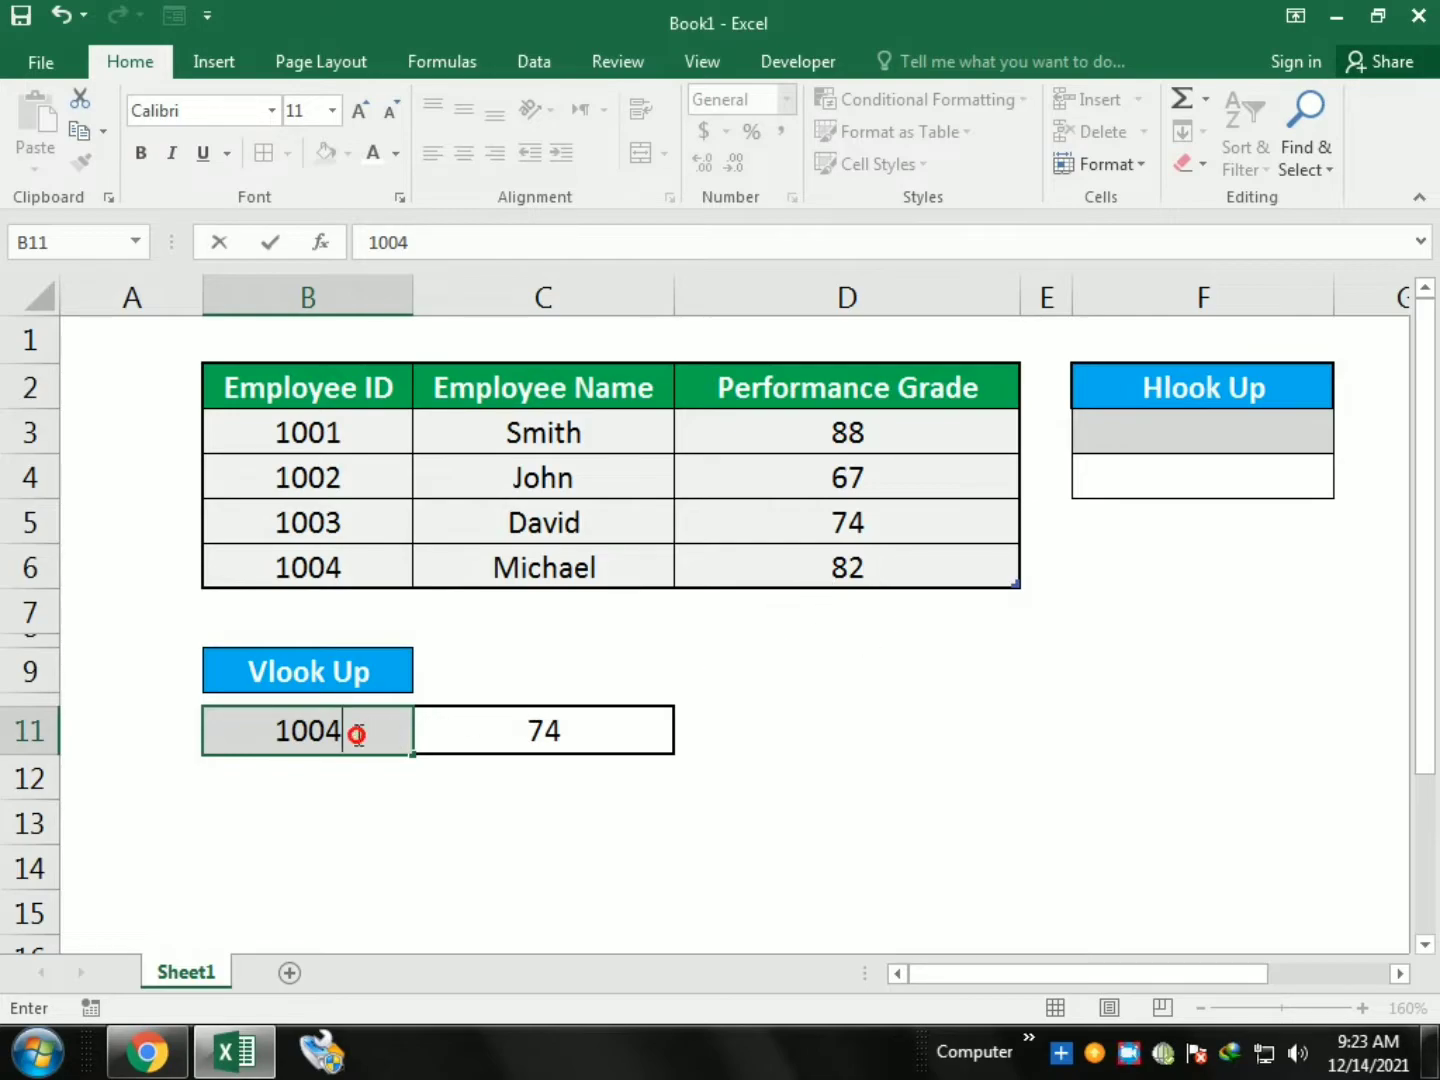
{"action": "key", "text": "Return"}
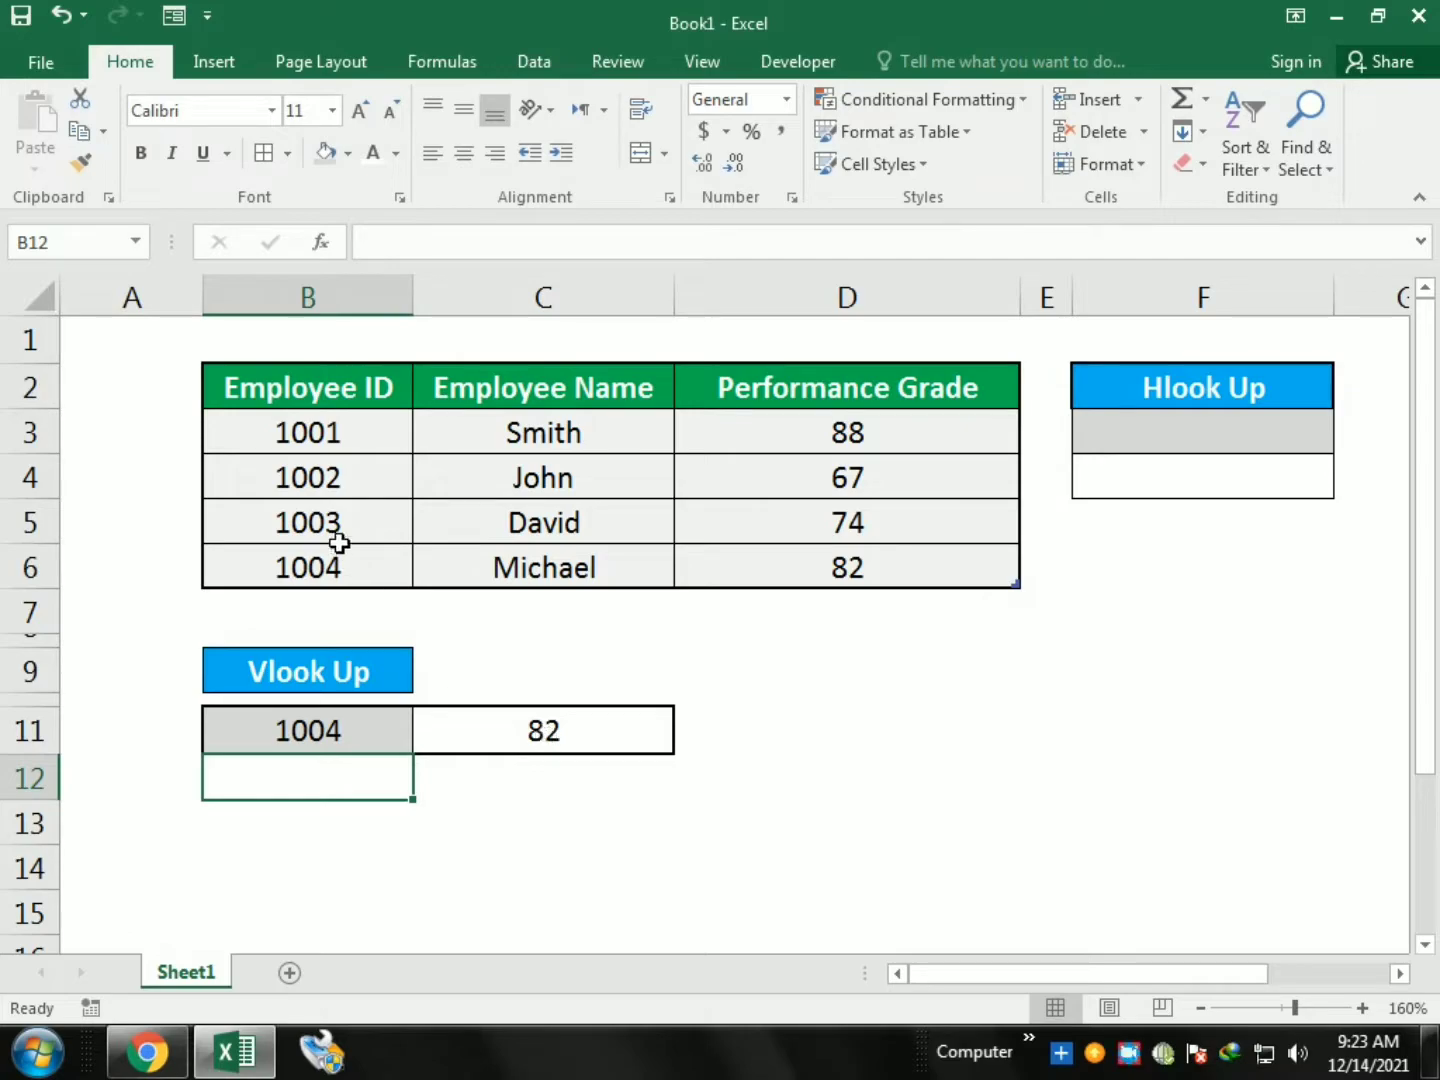
{"action": "left_click", "coordinate": [317, 730]}
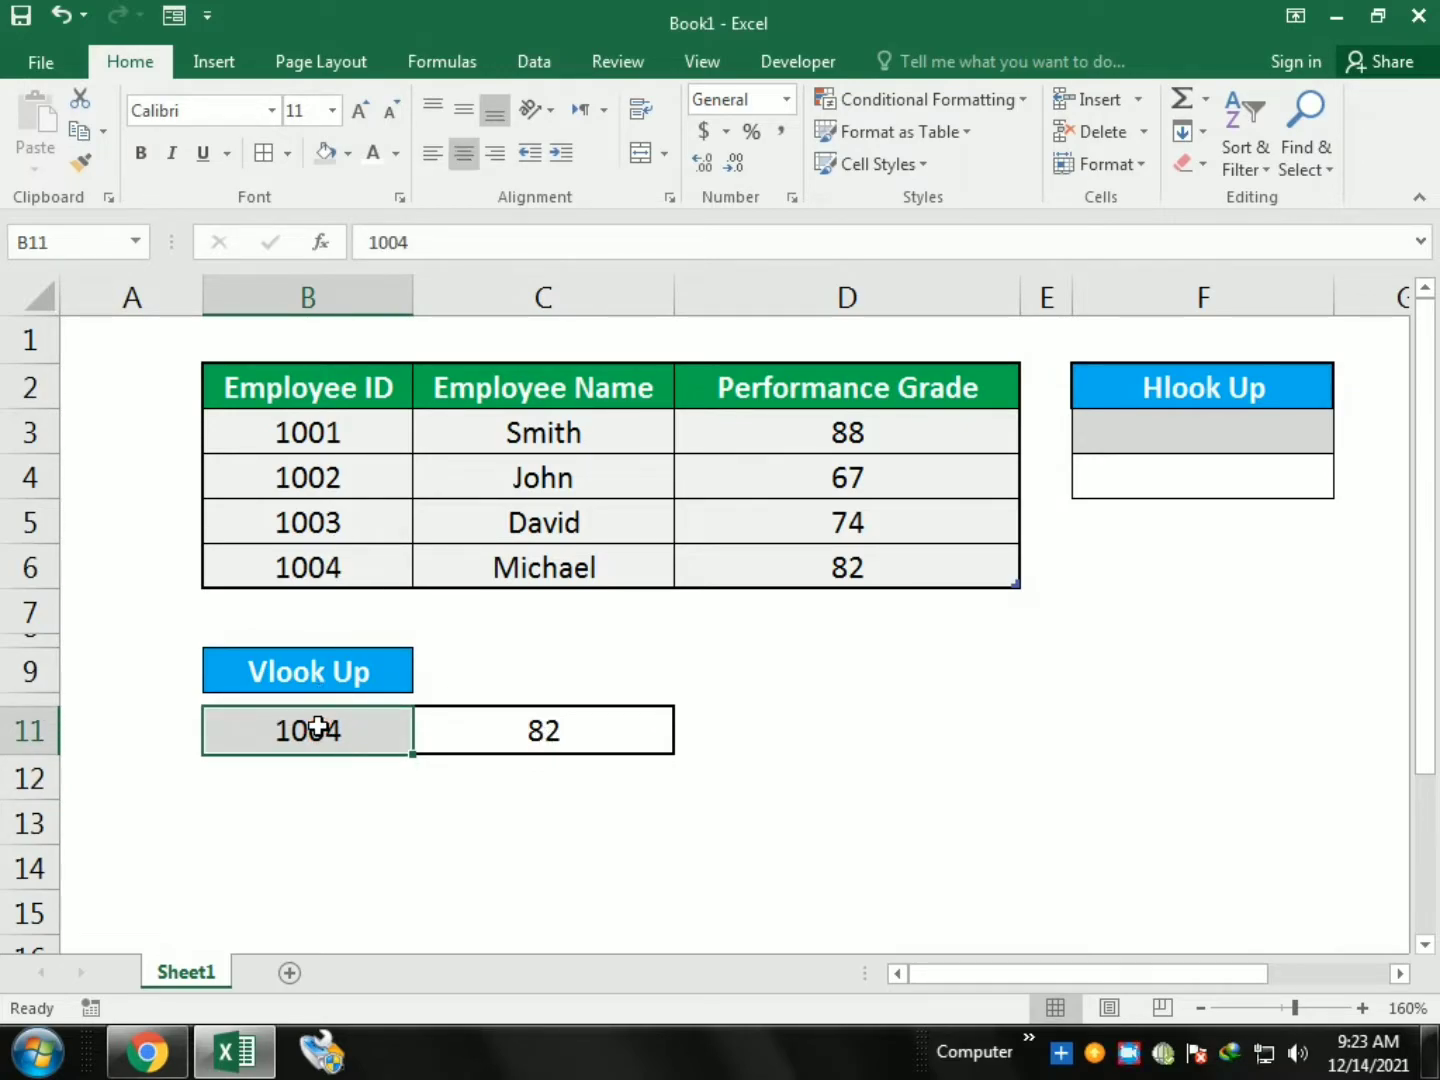
{"action": "type", "text": "1002"}
{"action": "key", "text": "Return"}
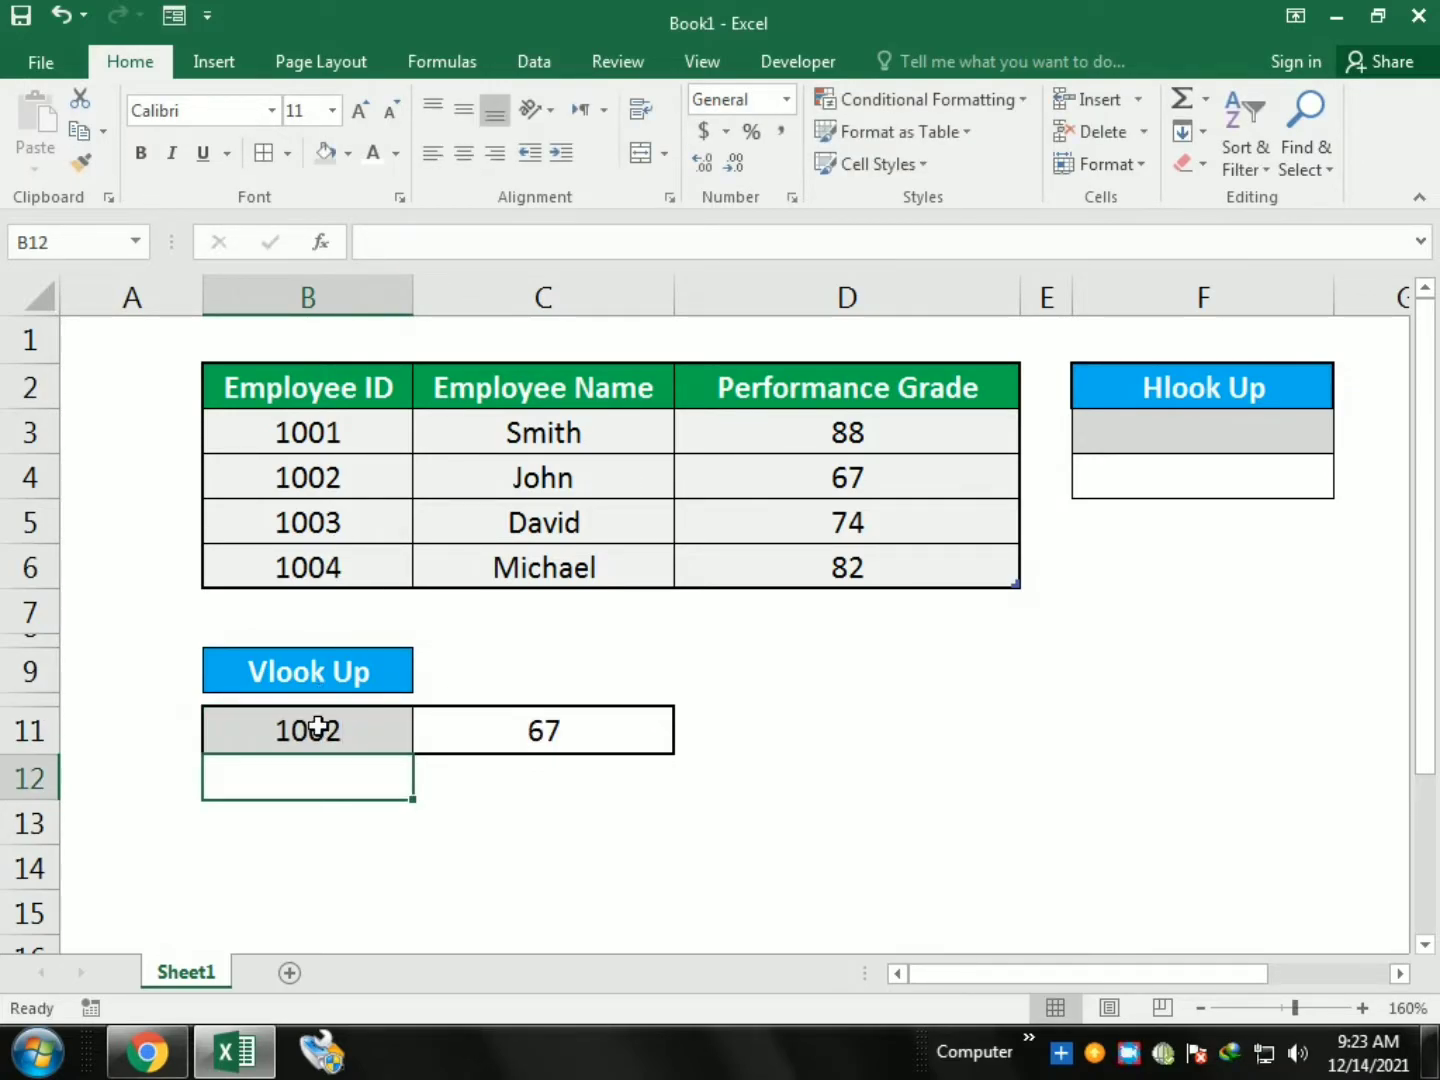
{"action": "left_click", "coordinate": [524, 740]}
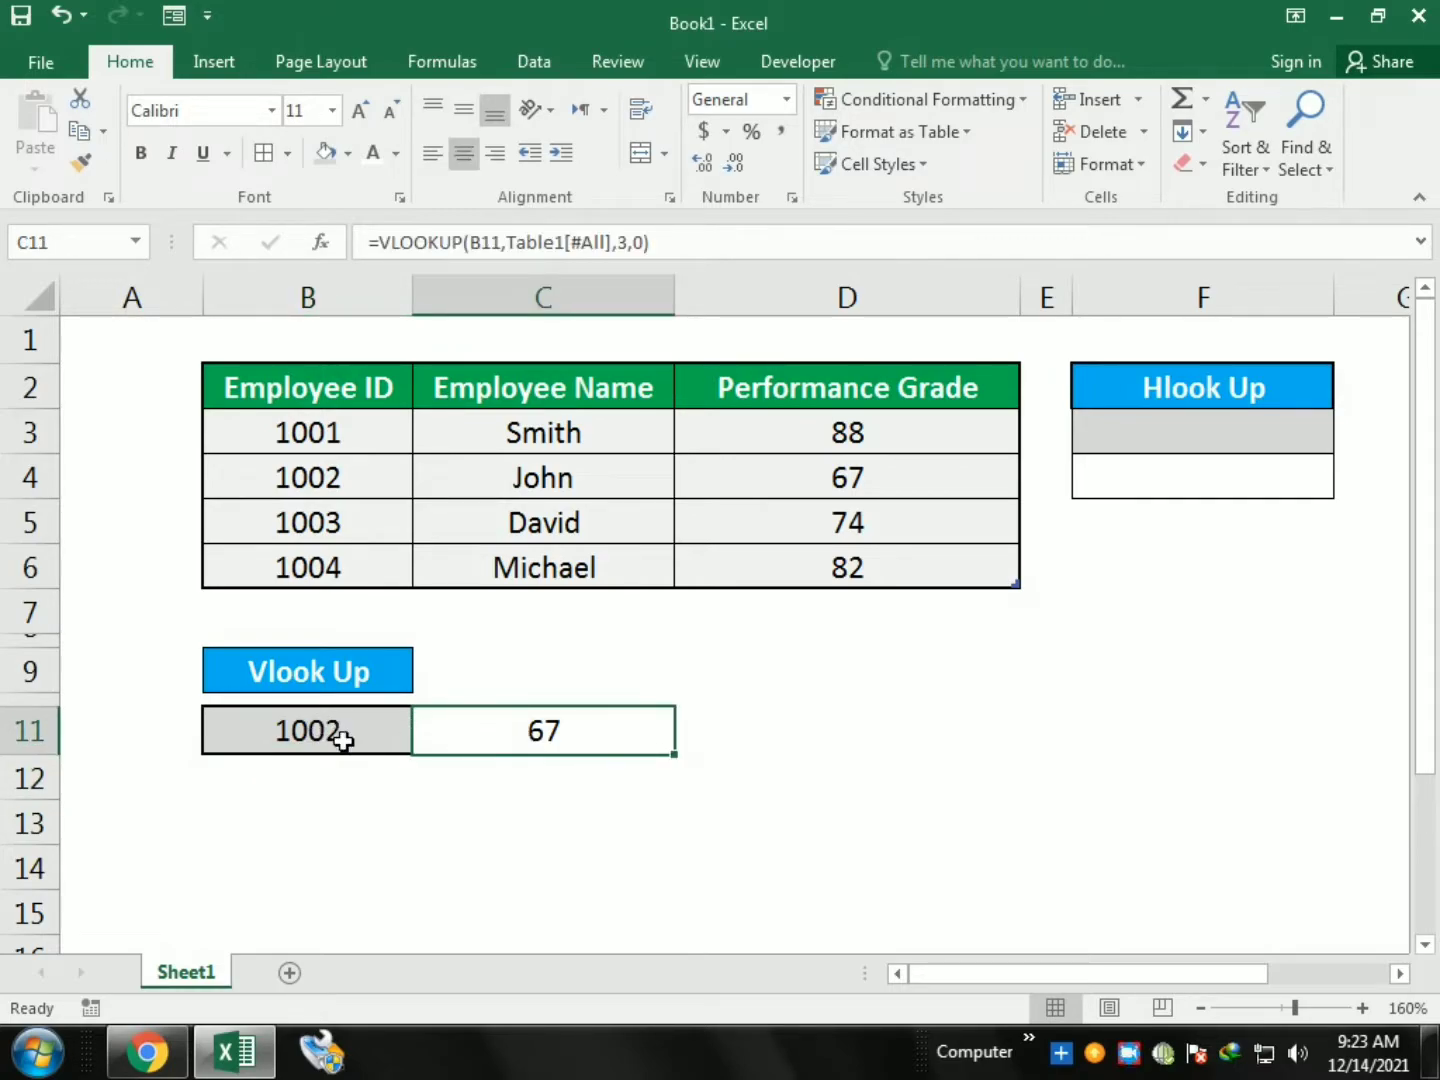
{"action": "left_click", "coordinate": [319, 242]}
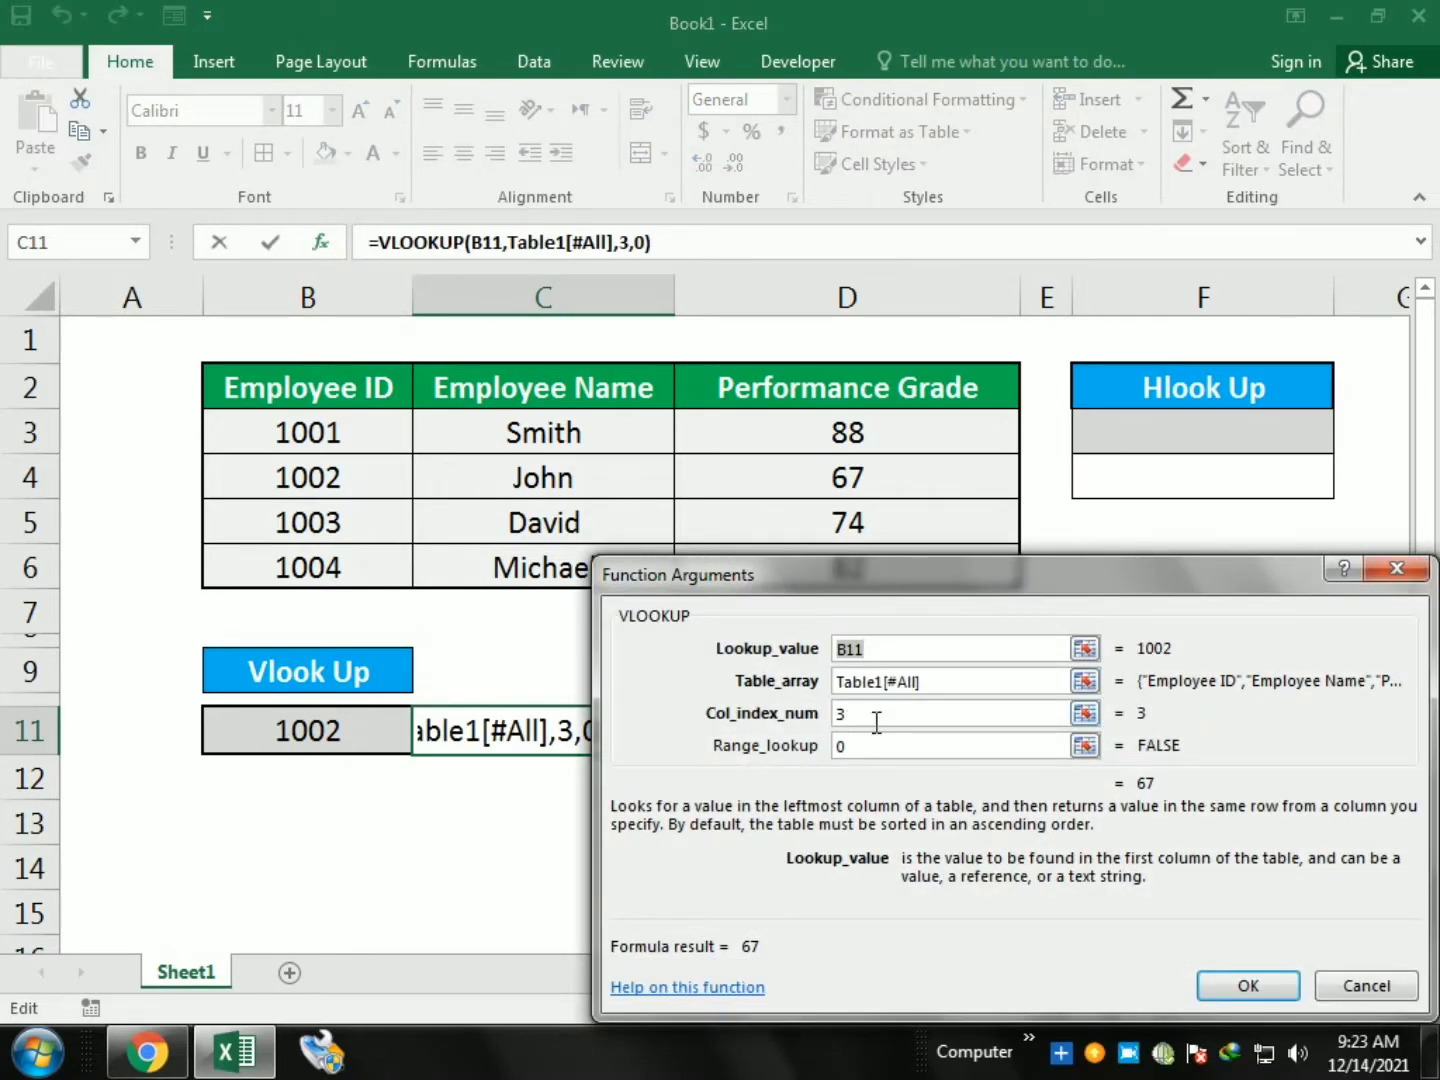
{"action": "left_click", "coordinate": [877, 722]}
{"action": "type", "text": "2"}
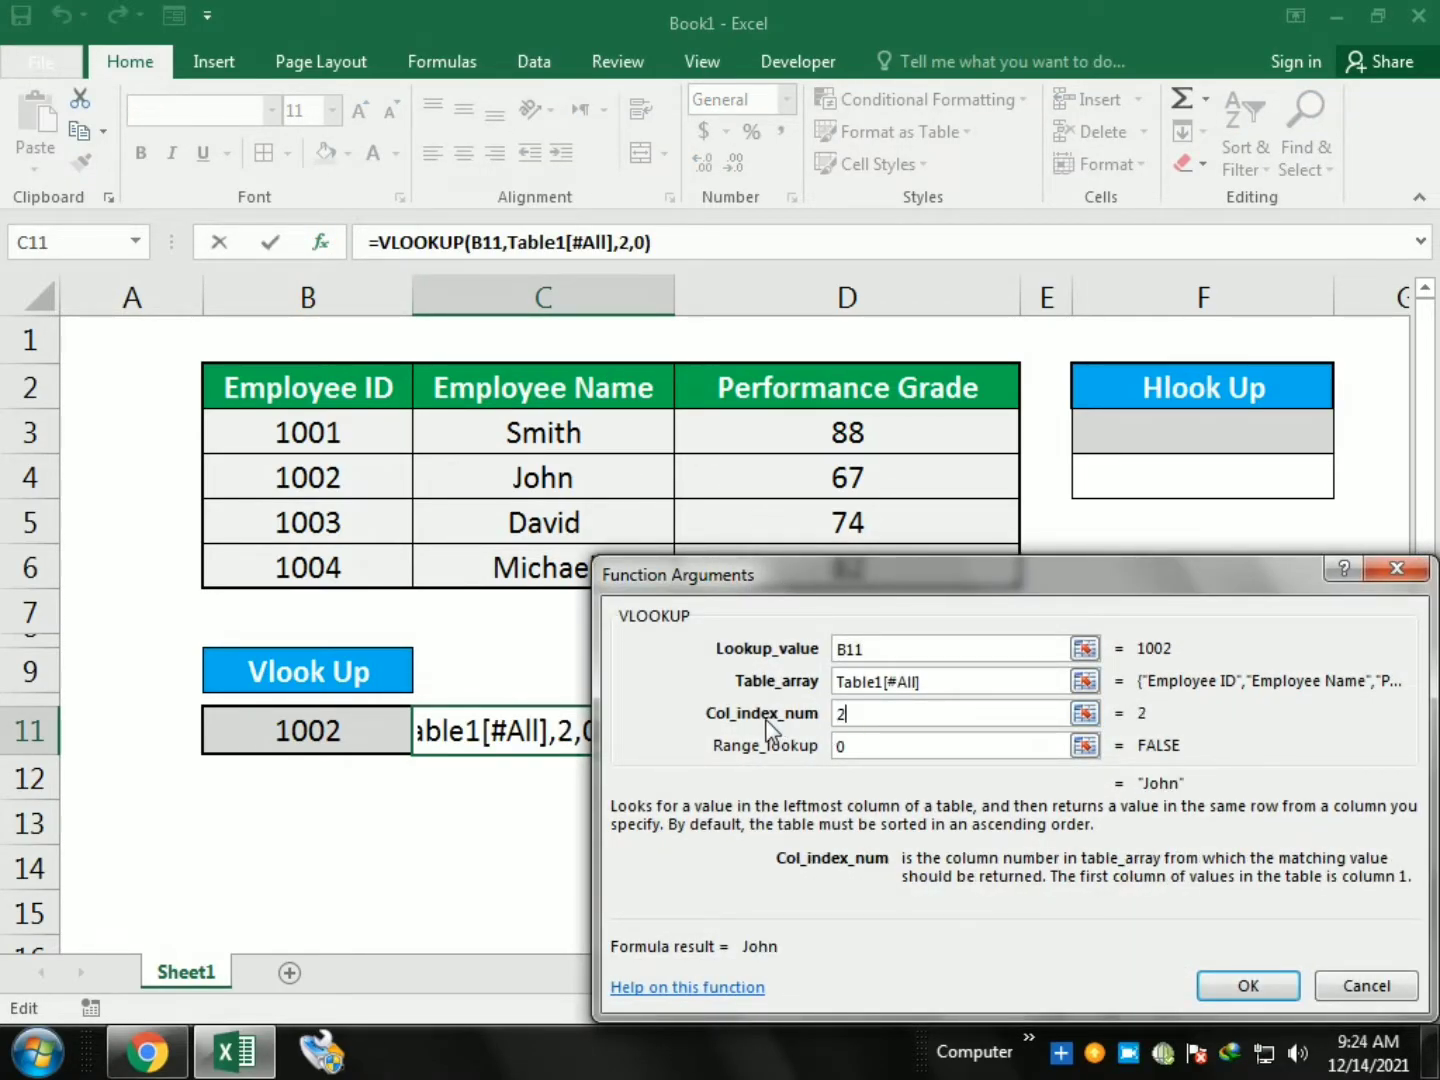
{"action": "left_click_drag", "start_coordinate": [1037, 577], "coordinate": [734, 608]}
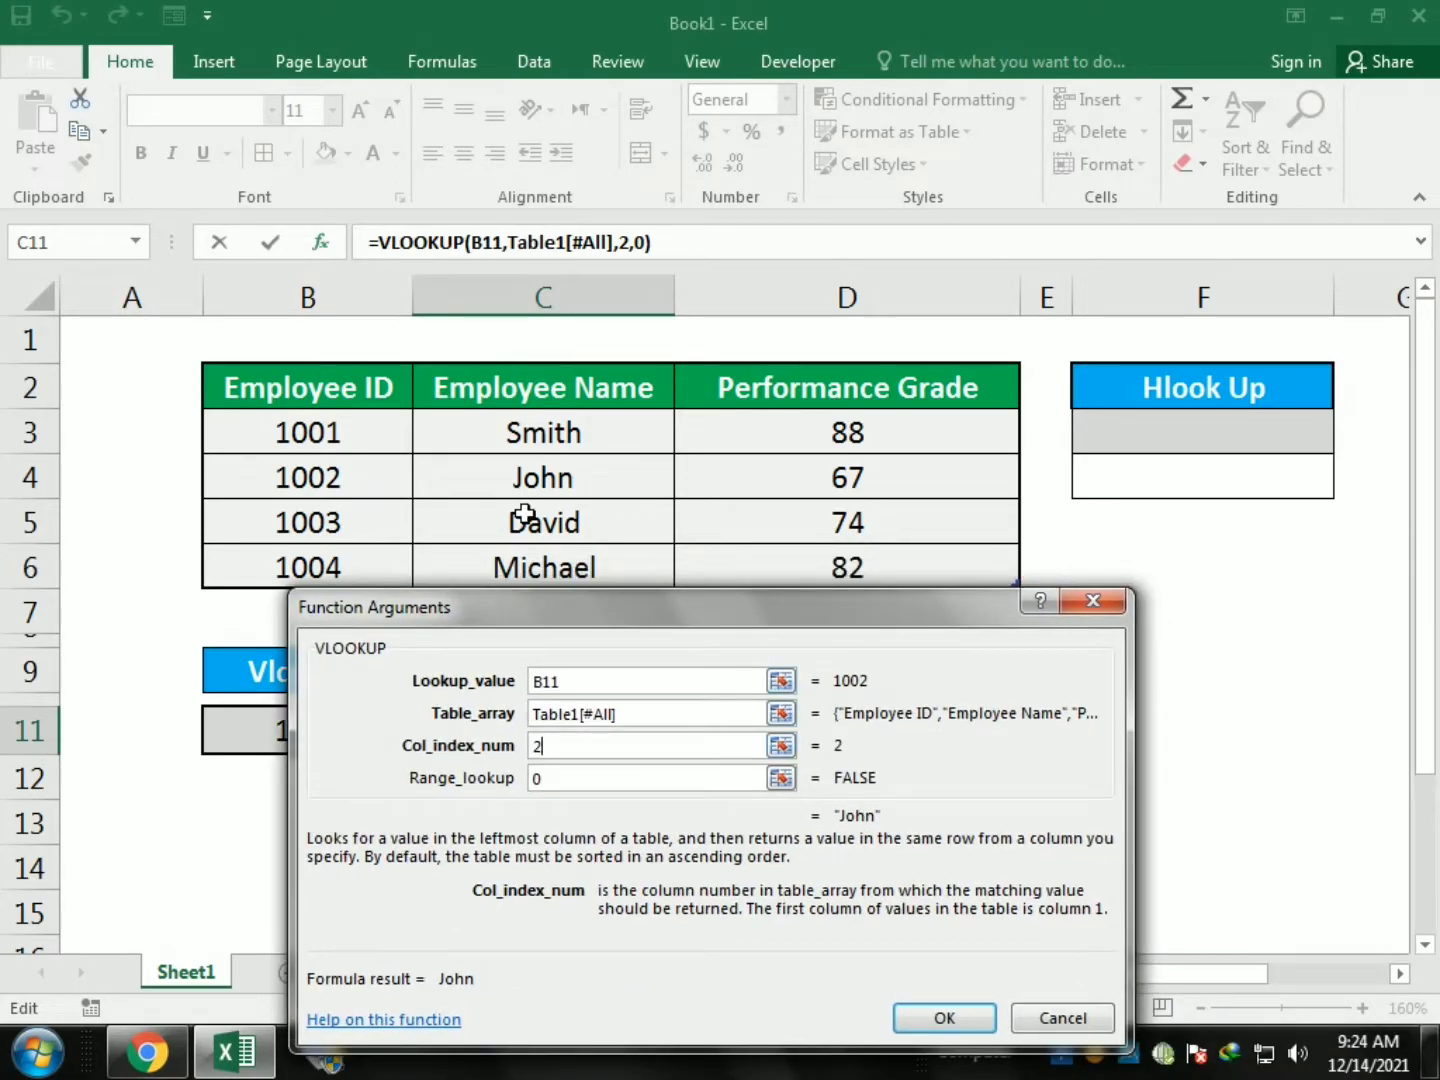
{"action": "left_click_drag", "start_coordinate": [442, 621], "coordinate": [629, 618]}
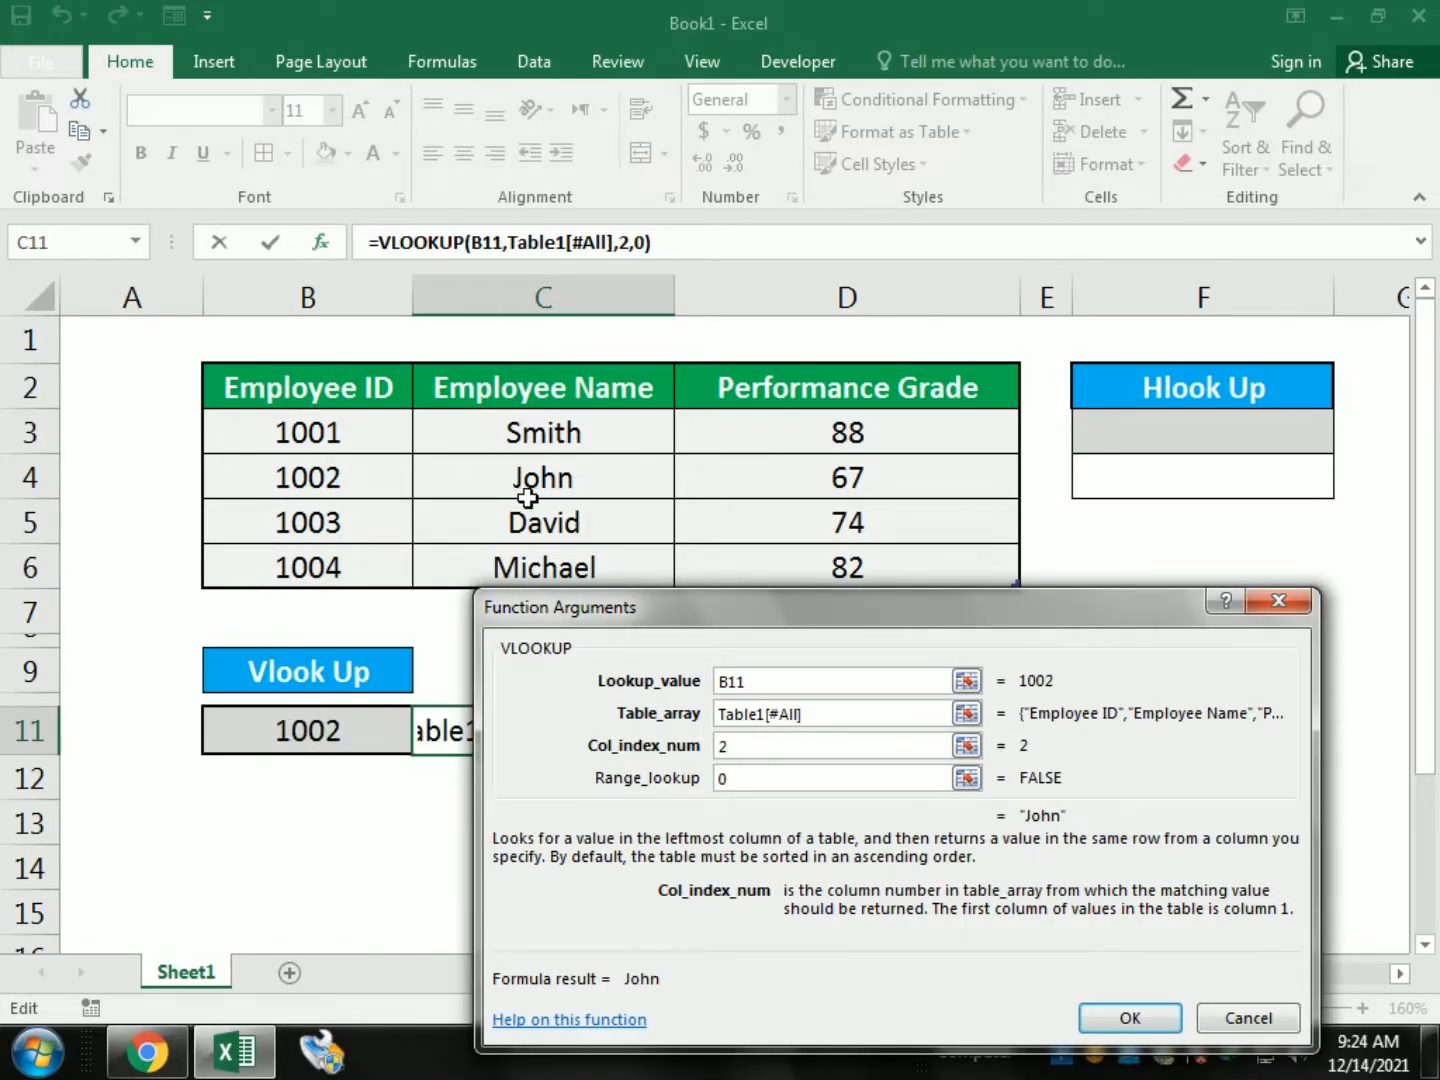
{"action": "double_click", "coordinate": [743, 740]}
{"action": "type", "text": "3"}
{"action": "left_click", "coordinate": [1163, 1018]}
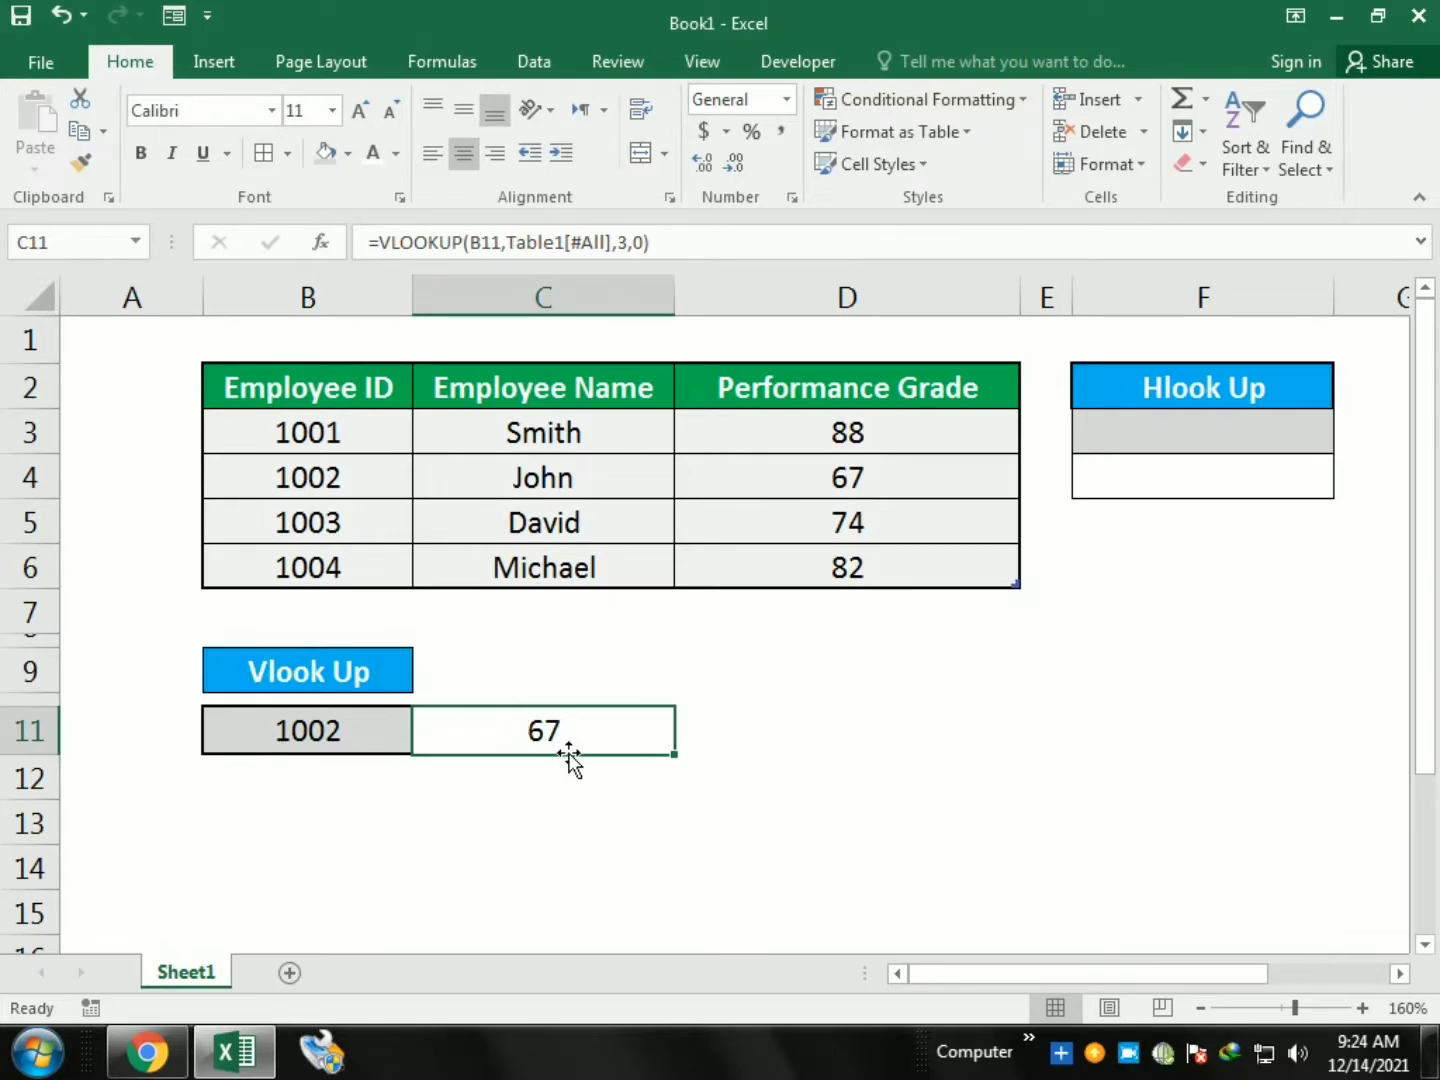
{"action": "left_click", "coordinate": [1160, 425]}
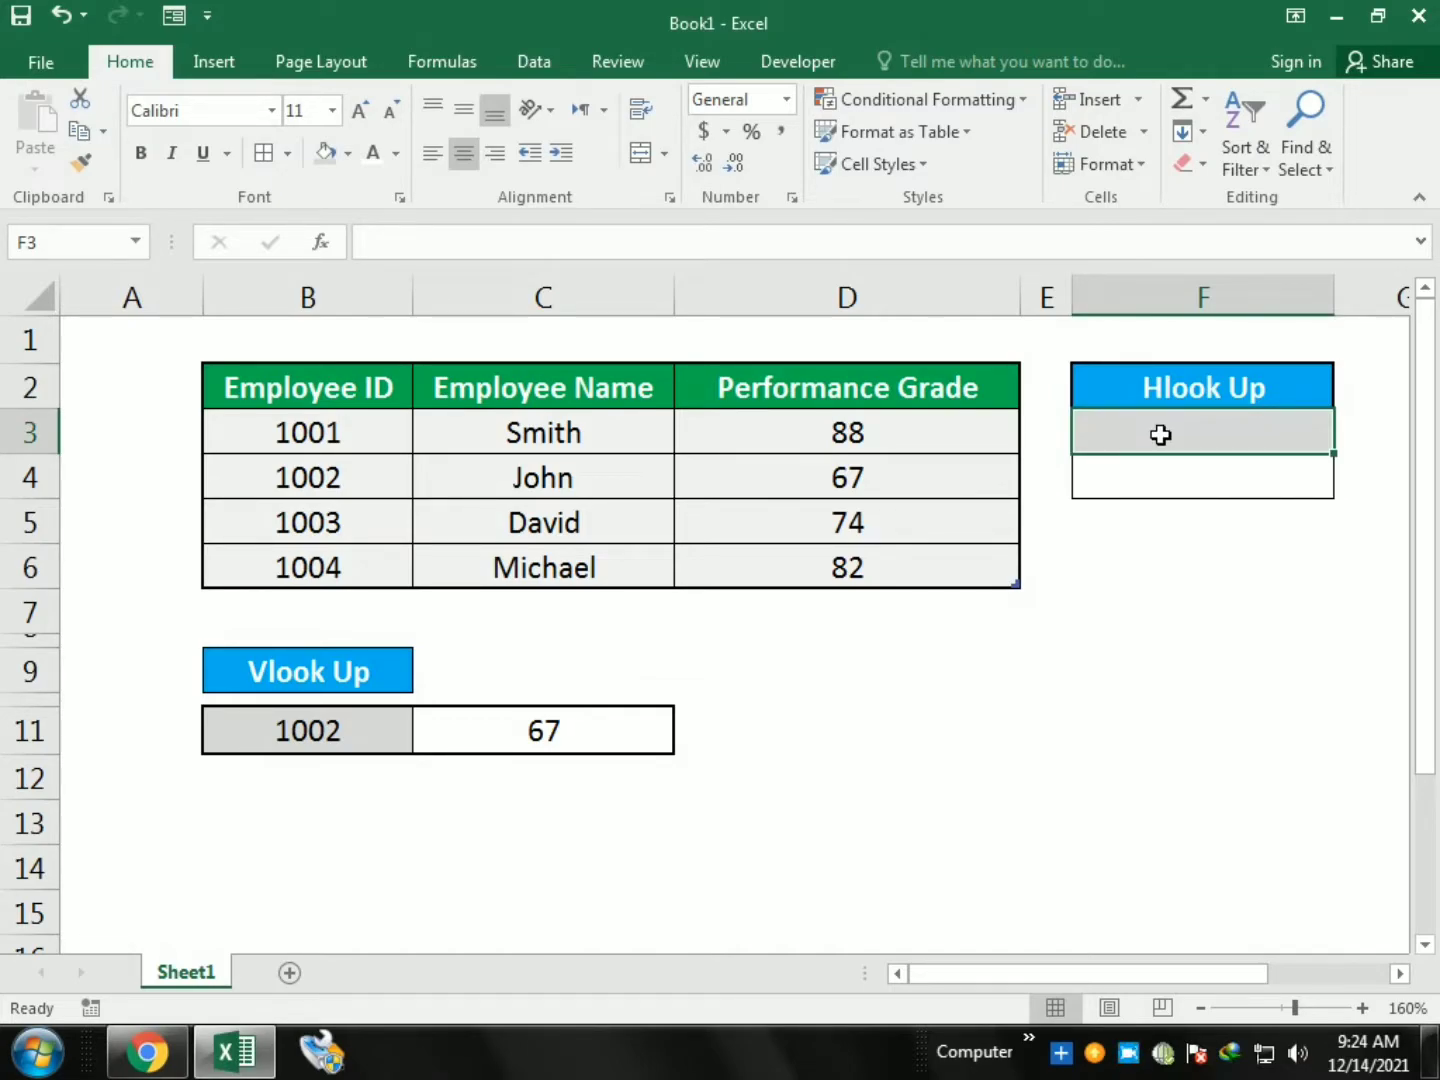
Step: Insert an HLOOKUP in F4 using F3 as the lookup value
{"action": "left_click", "coordinate": [1166, 493]}
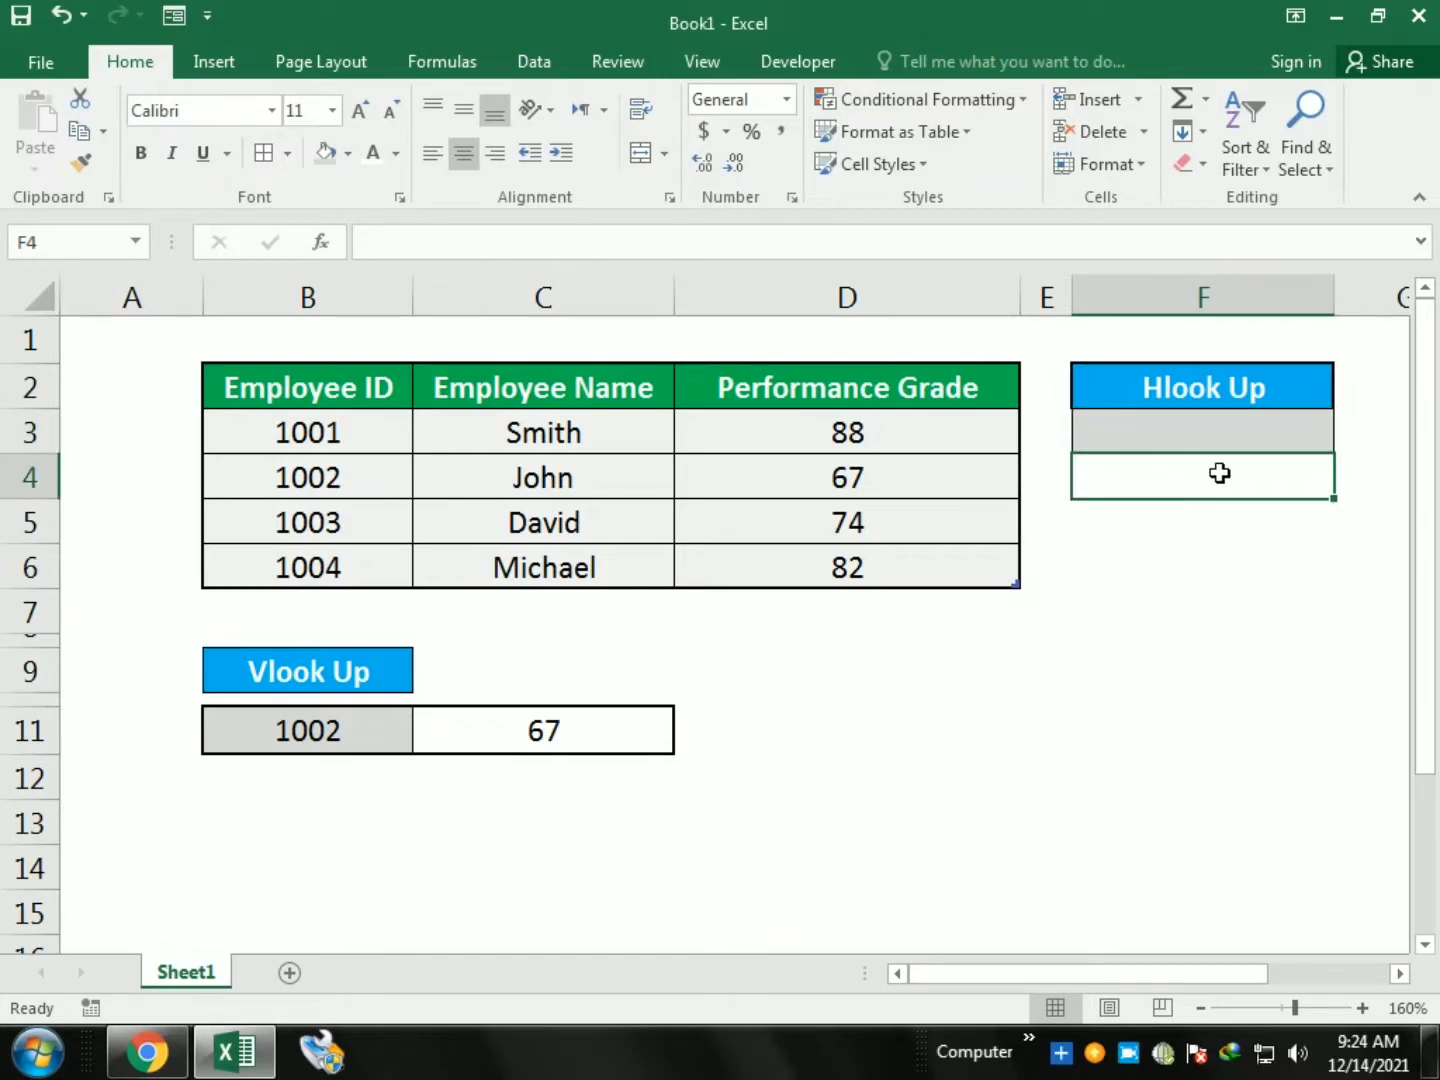
{"action": "left_click", "coordinate": [319, 242]}
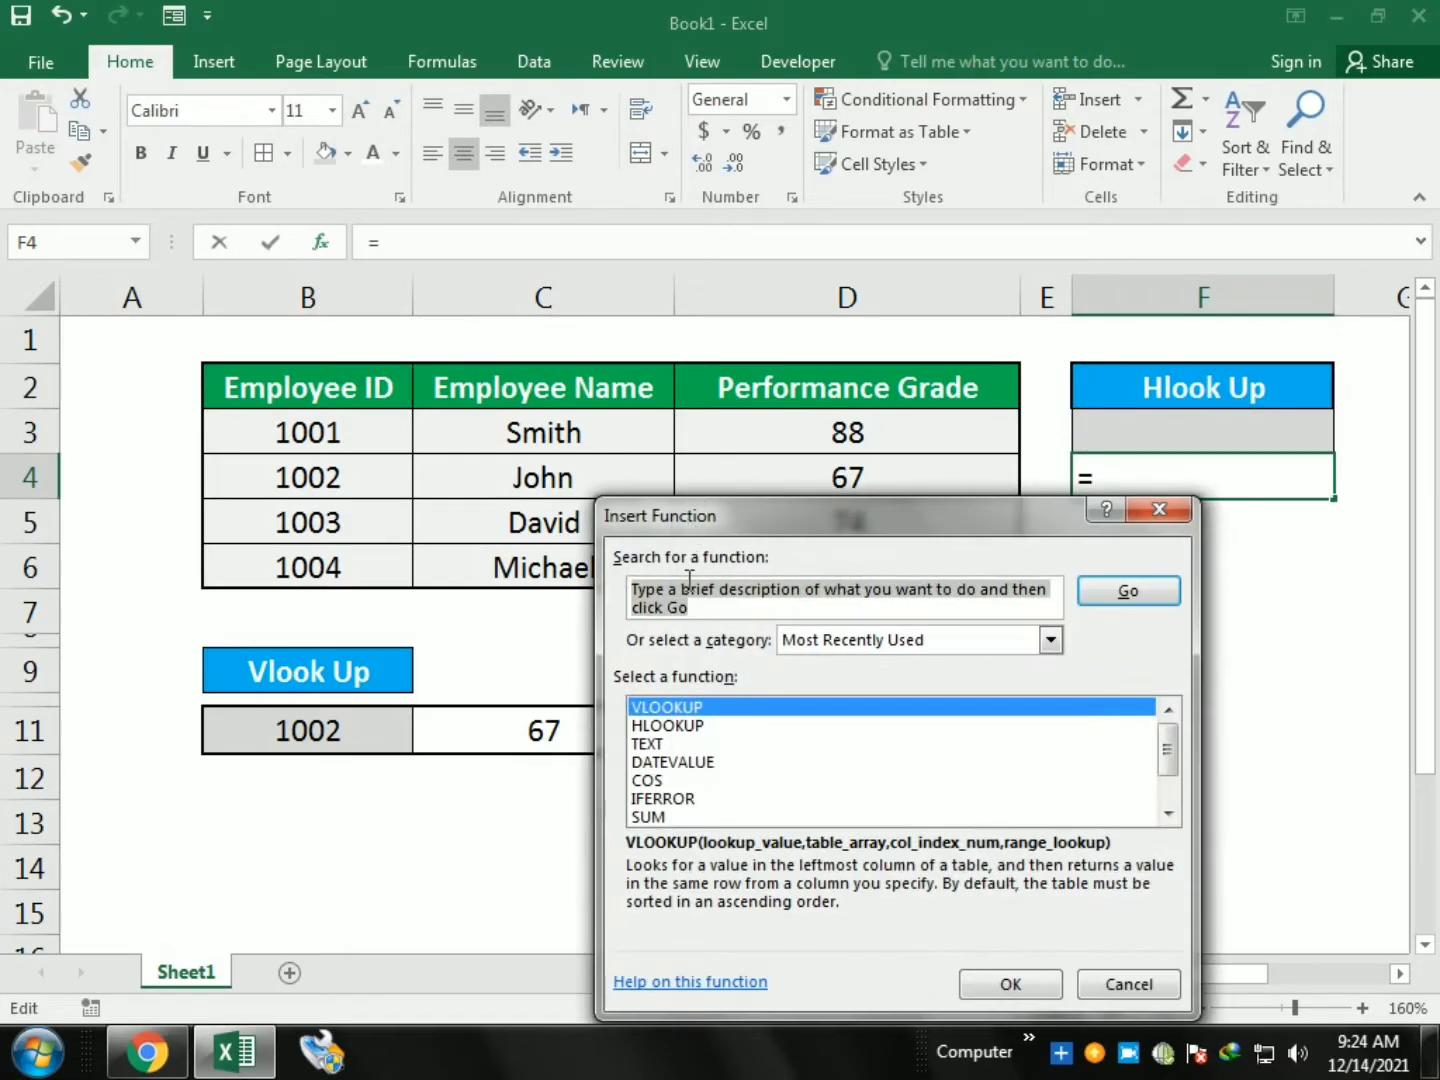
{"action": "double_click", "coordinate": [660, 727]}
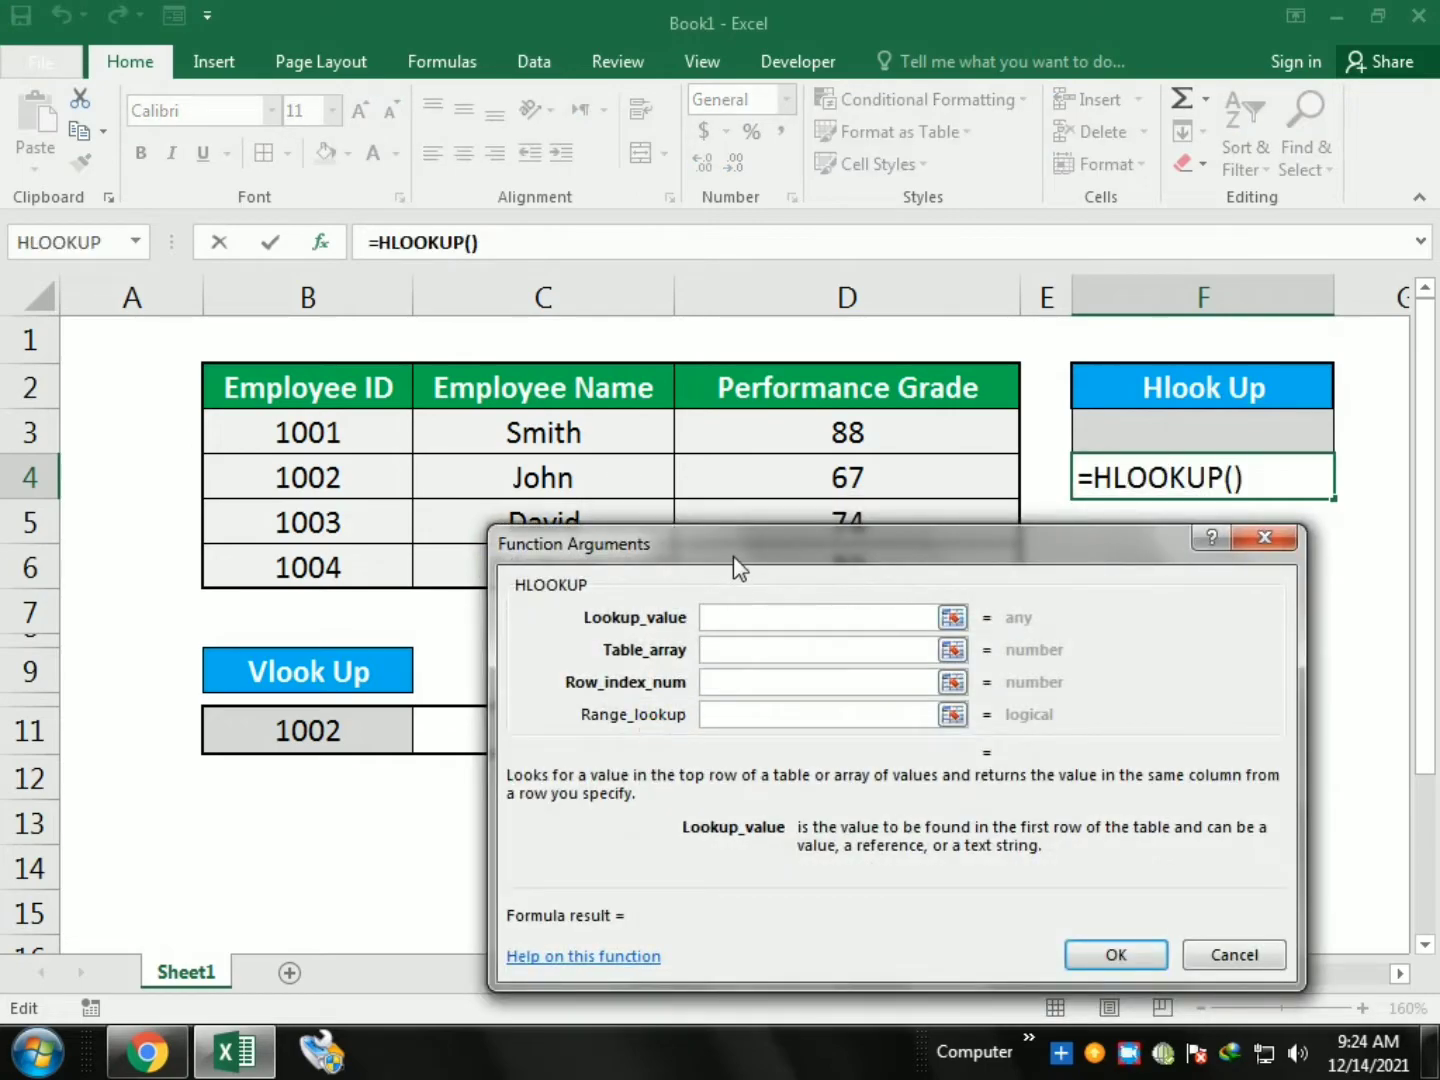
{"action": "left_click_drag", "start_coordinate": [734, 556], "coordinate": [744, 692]}
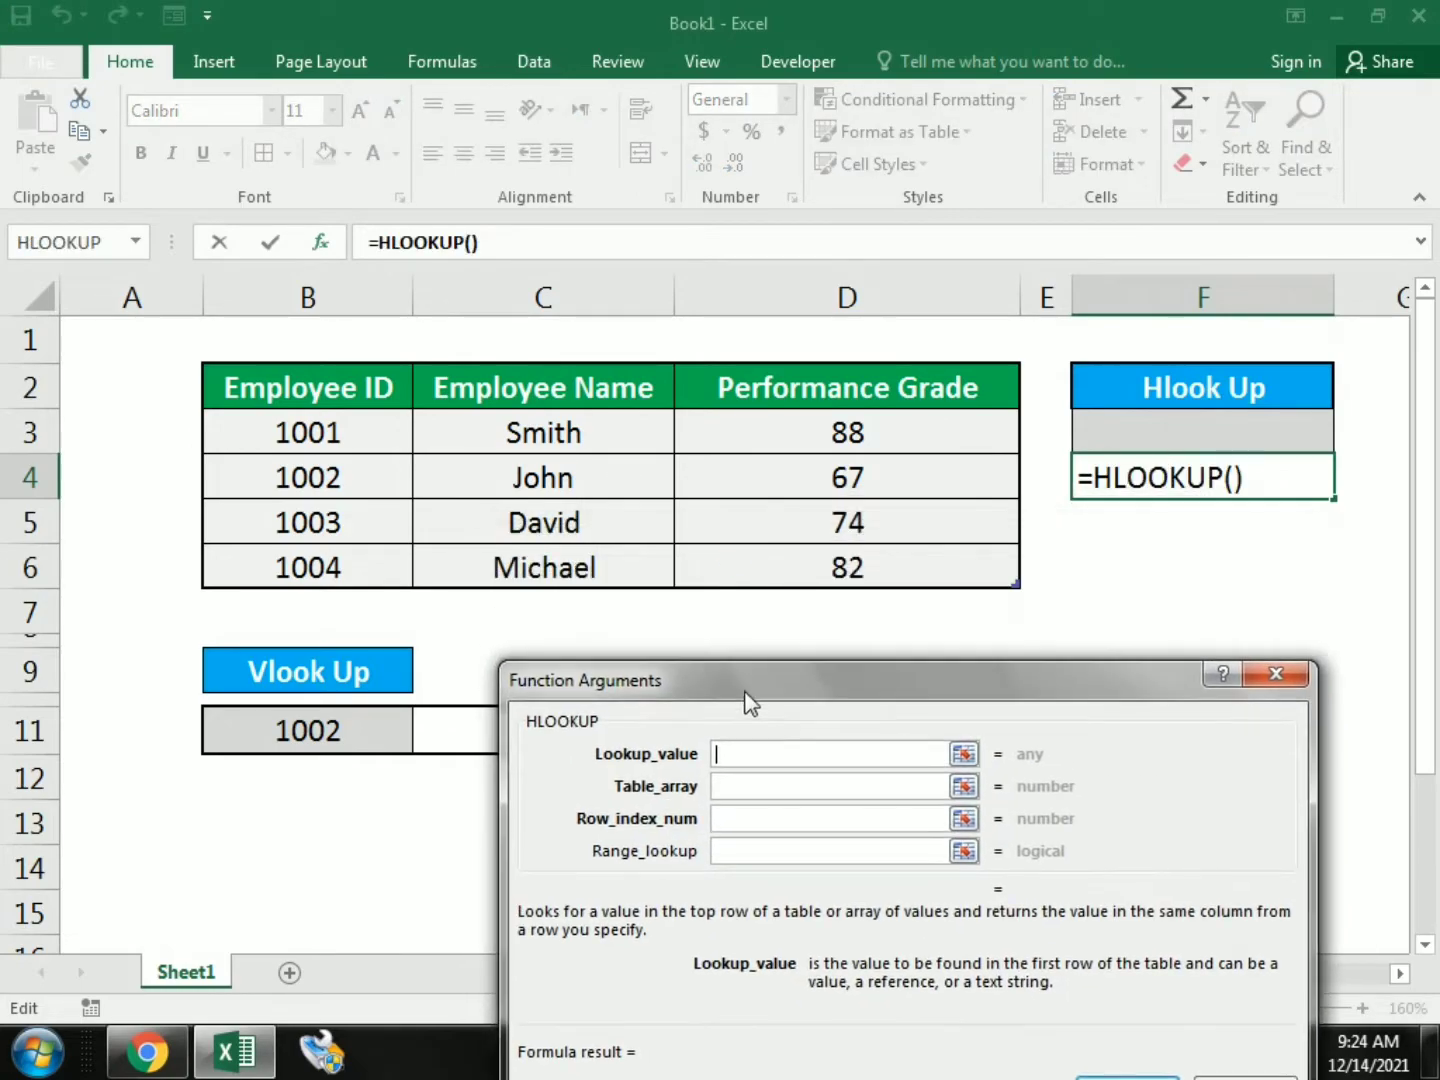
{"action": "left_click", "coordinate": [1150, 435]}
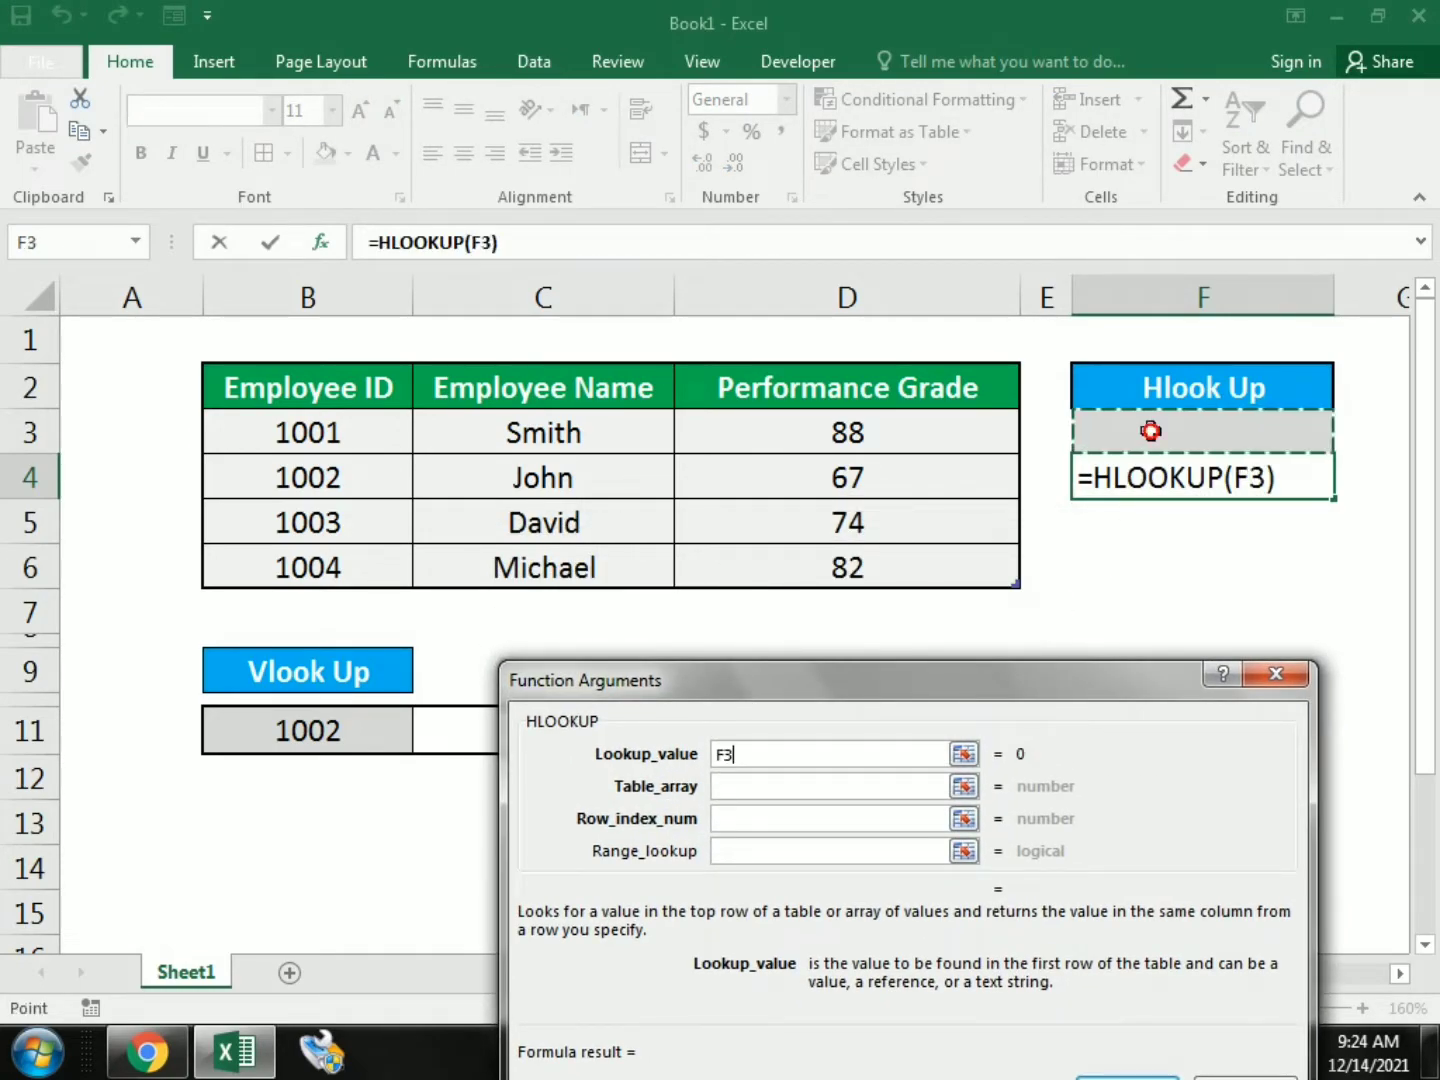
Step: Set the HLOOKUP range to the whole employee table, row index 2, match type 0, and confirm
{"action": "left_click", "coordinate": [875, 798]}
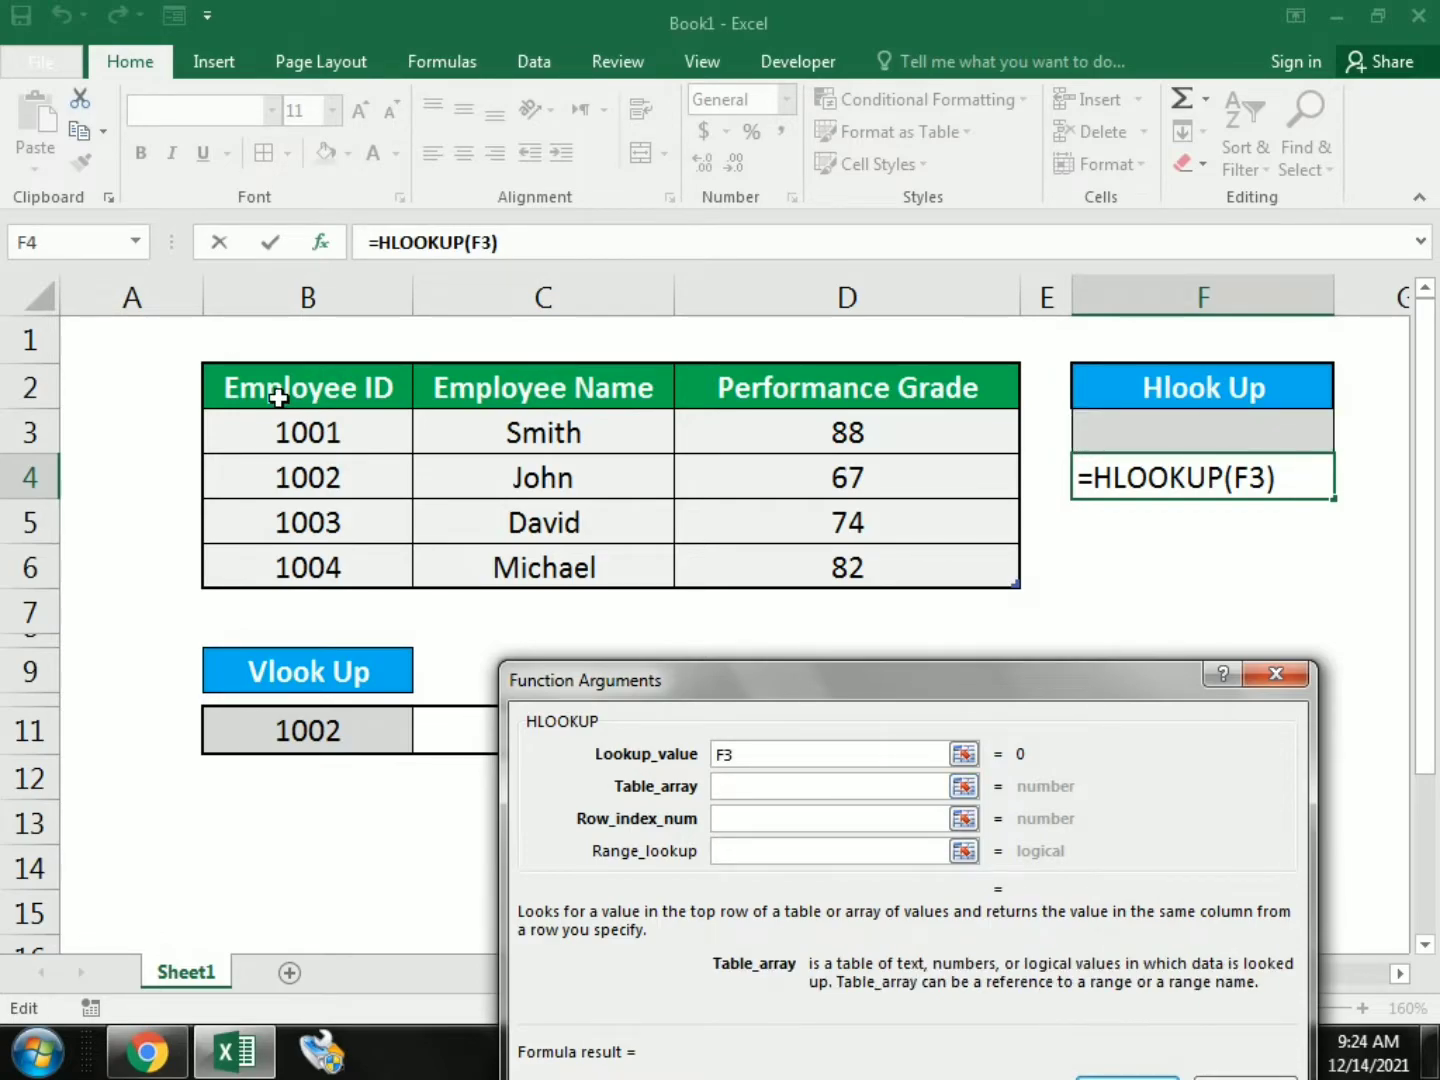
{"action": "left_click_drag", "start_coordinate": [278, 397], "coordinate": [830, 566]}
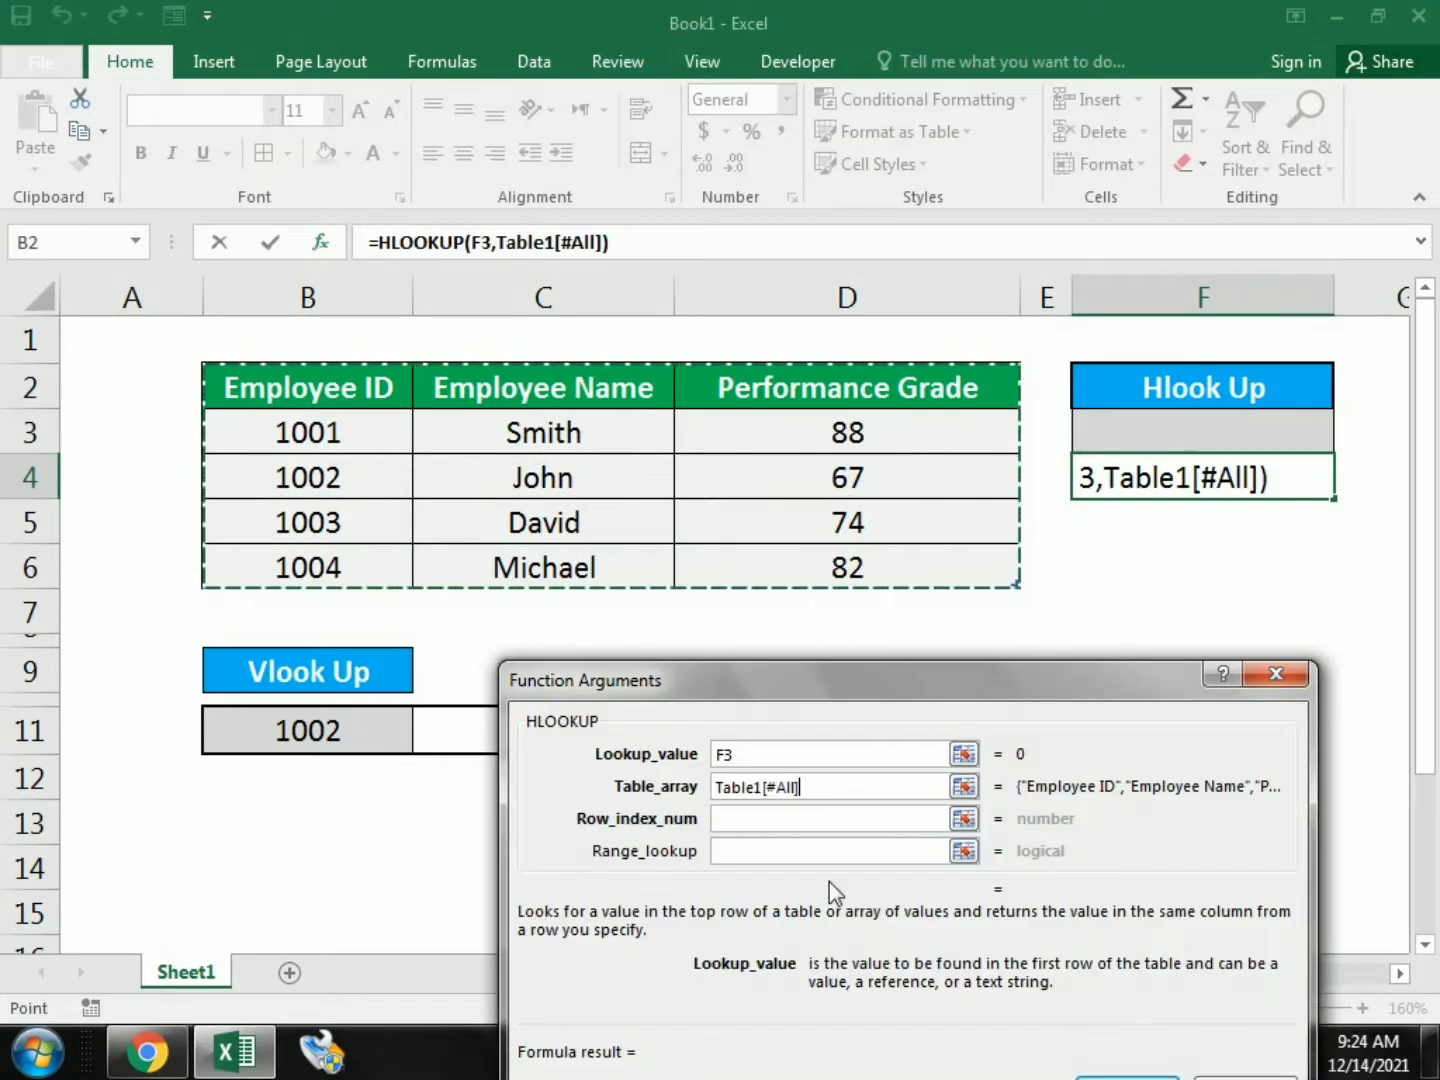
{"action": "left_click", "coordinate": [757, 816]}
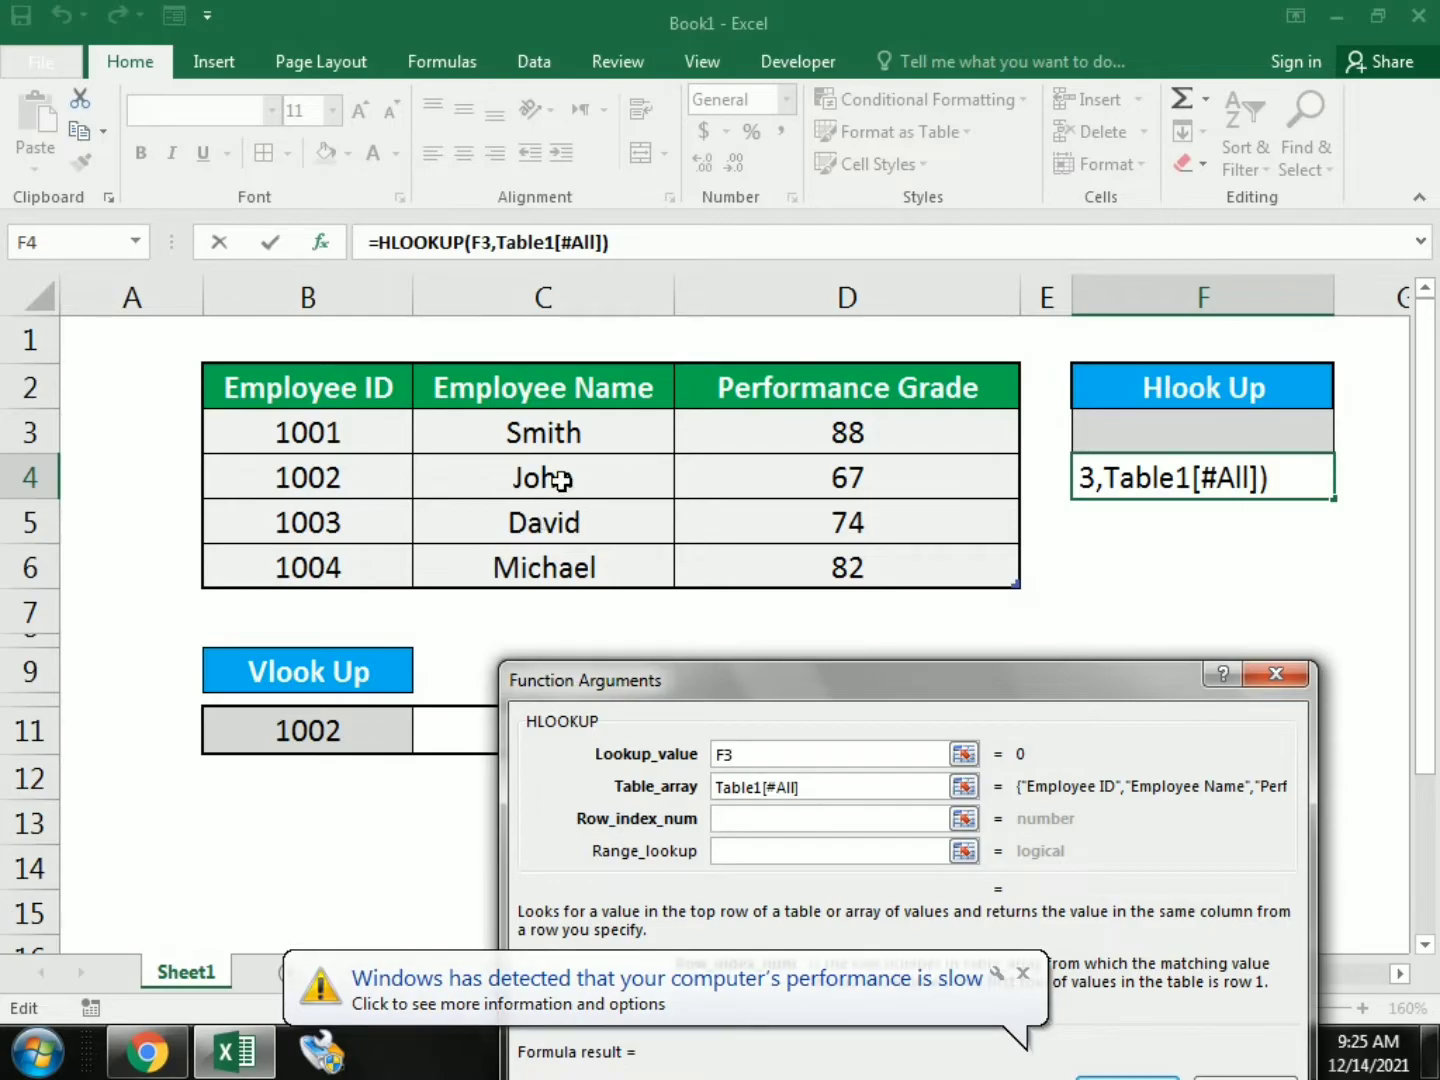
{"action": "type", "text": "2"}
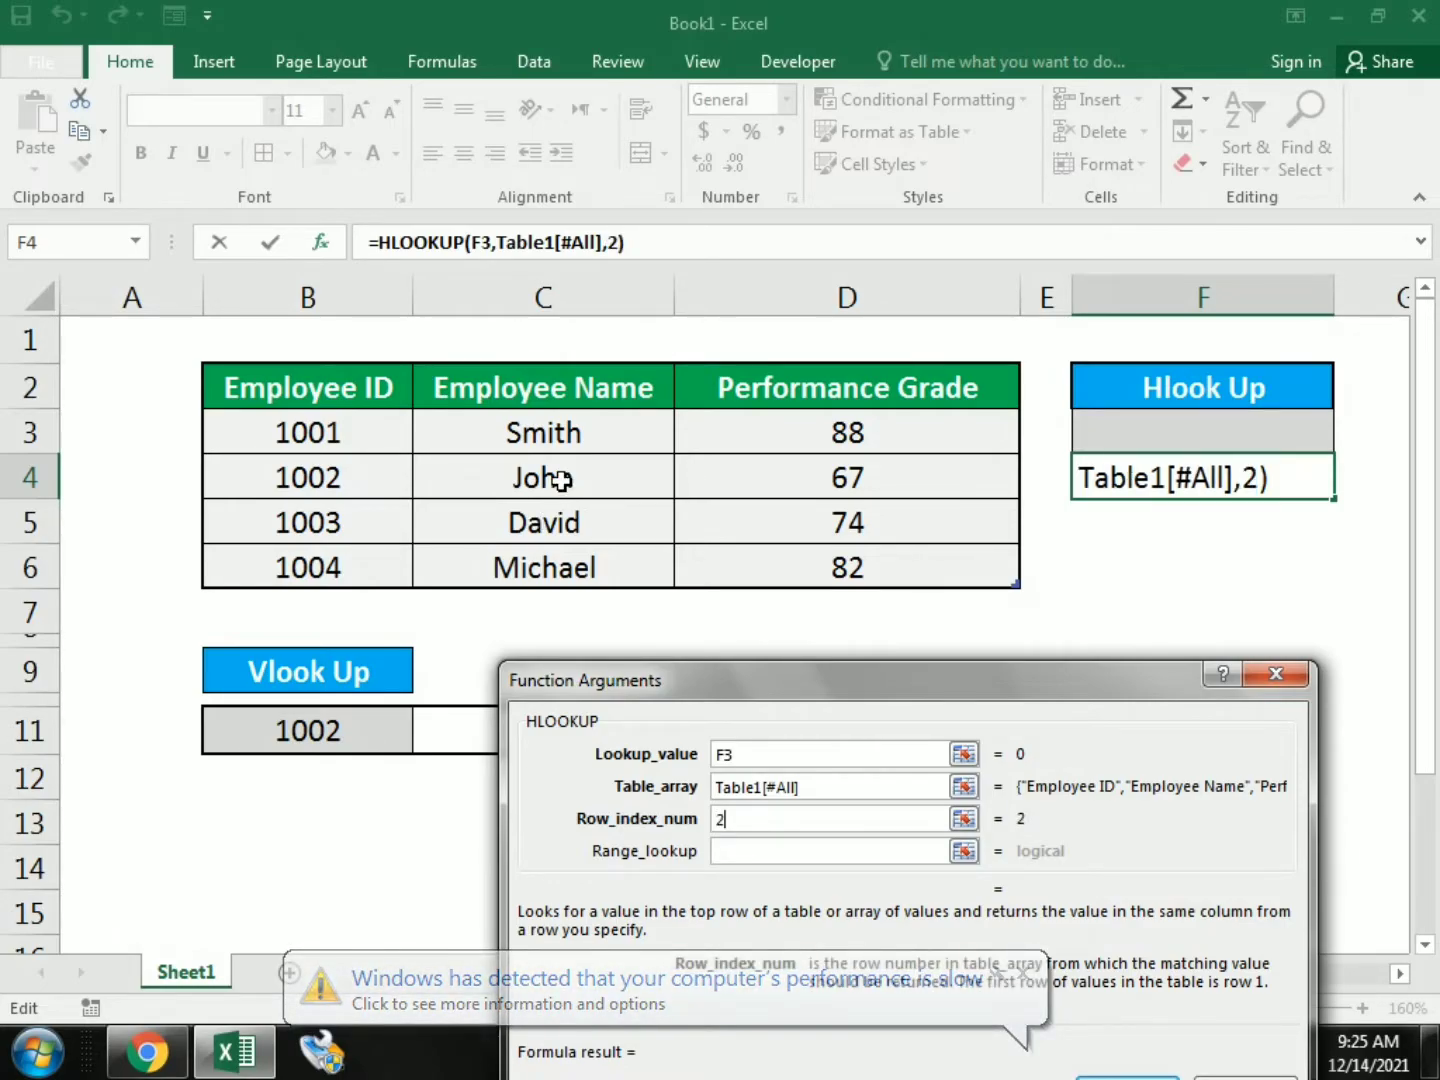
{"action": "left_click", "coordinate": [755, 853]}
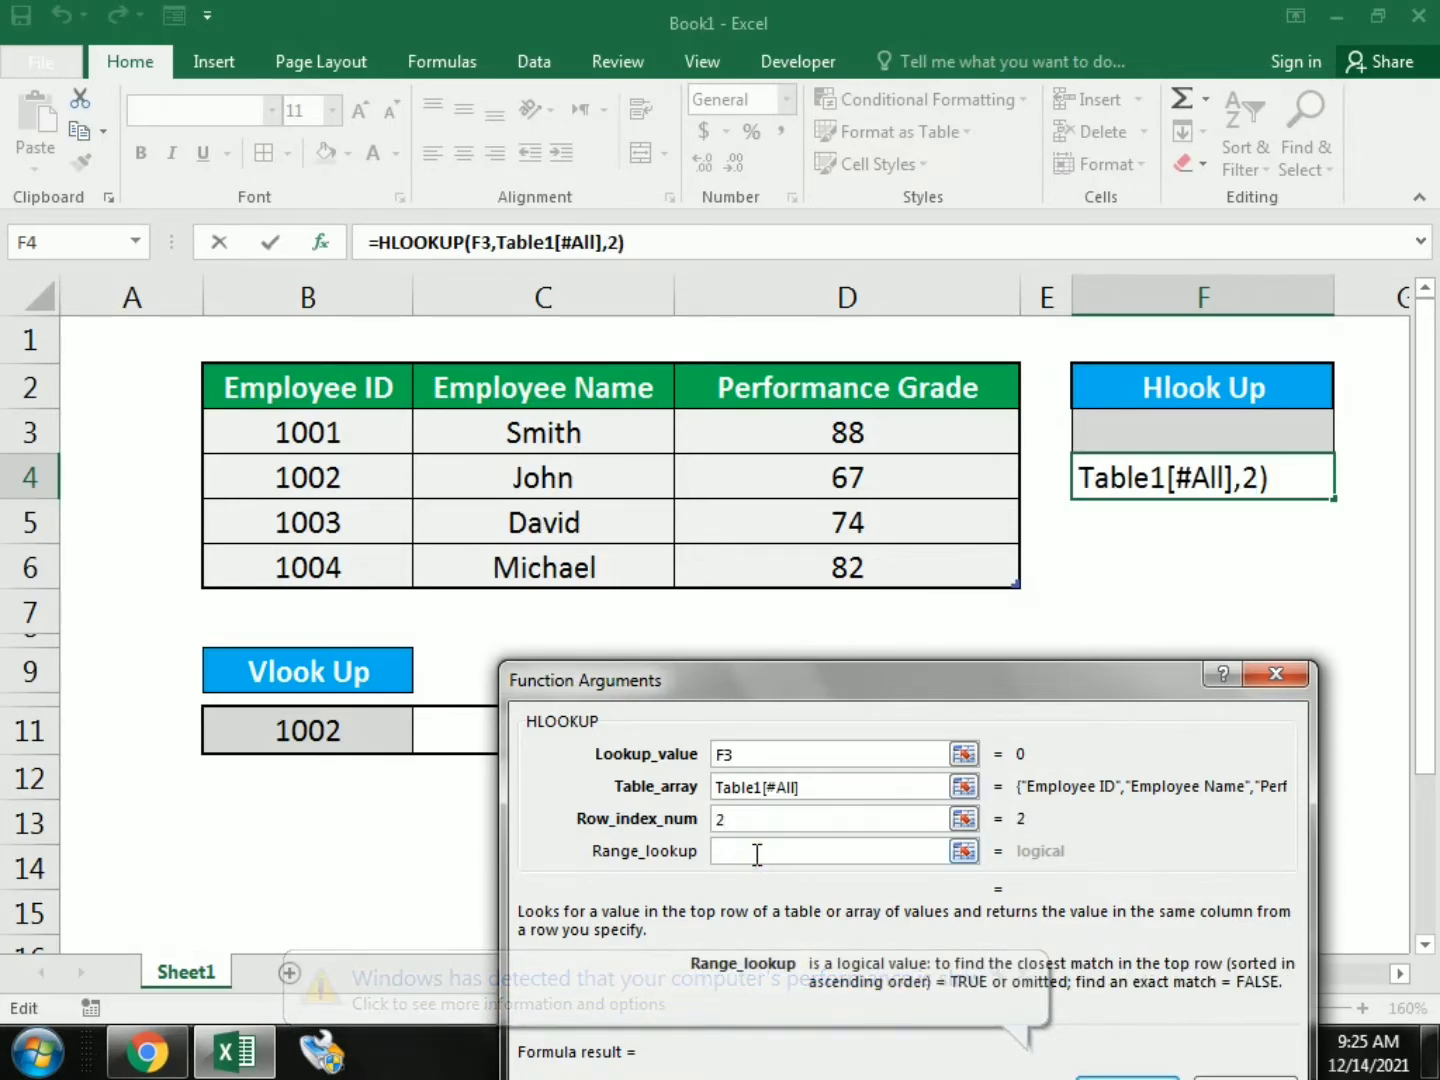
{"action": "type", "text": "0"}
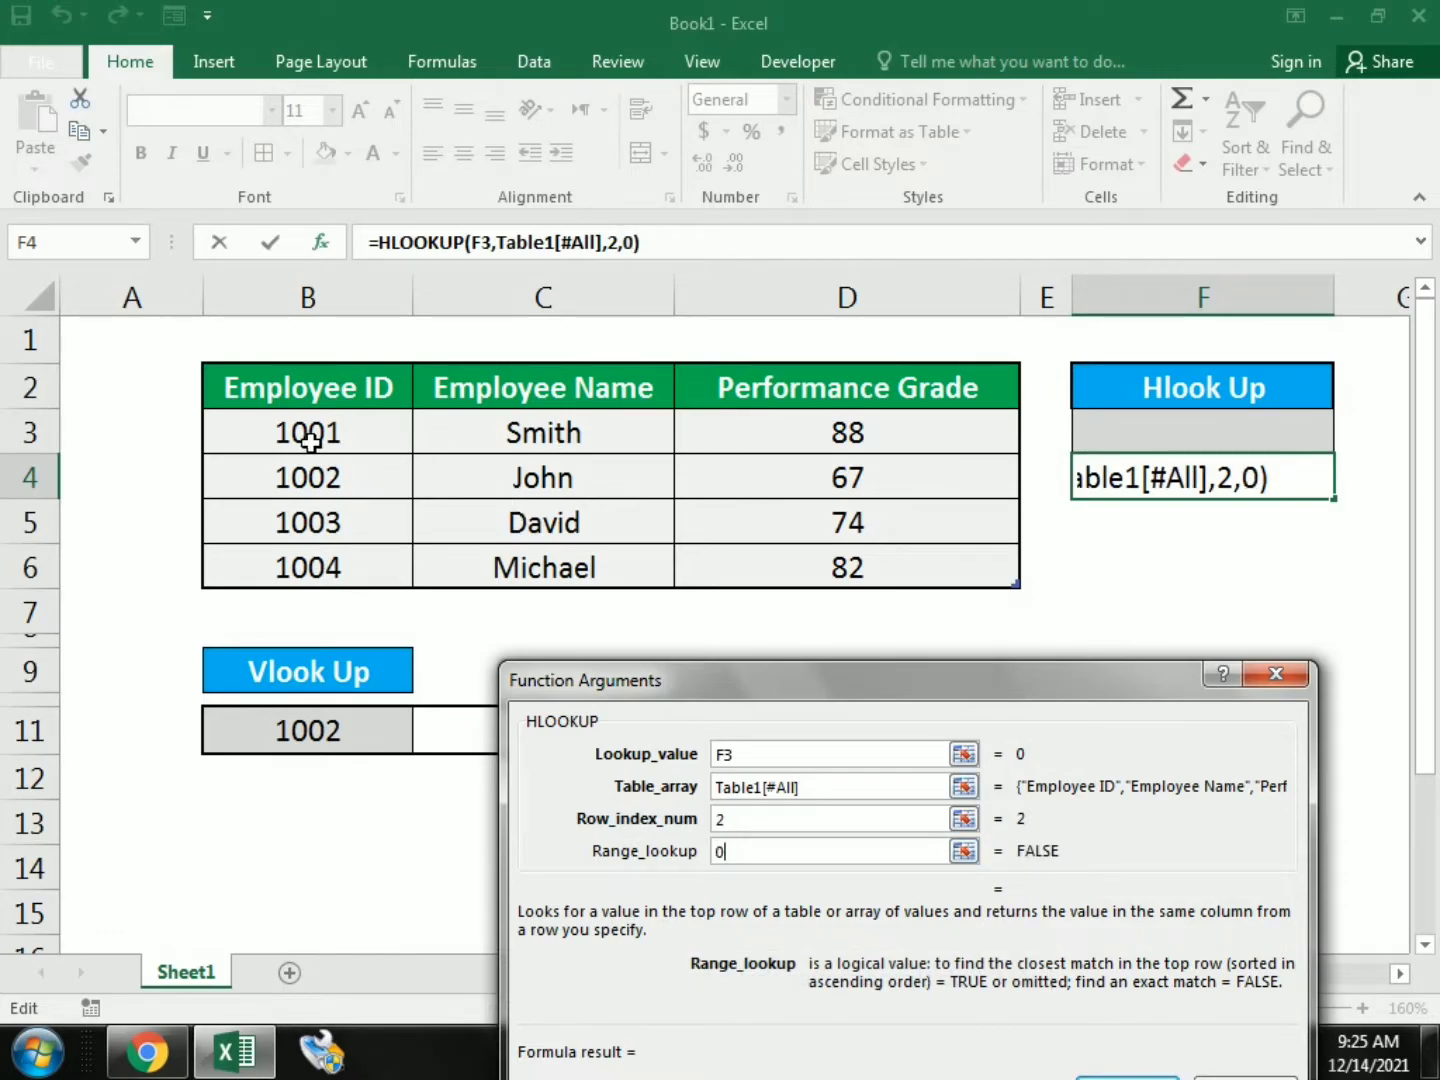
{"action": "left_click", "coordinate": [725, 819]}
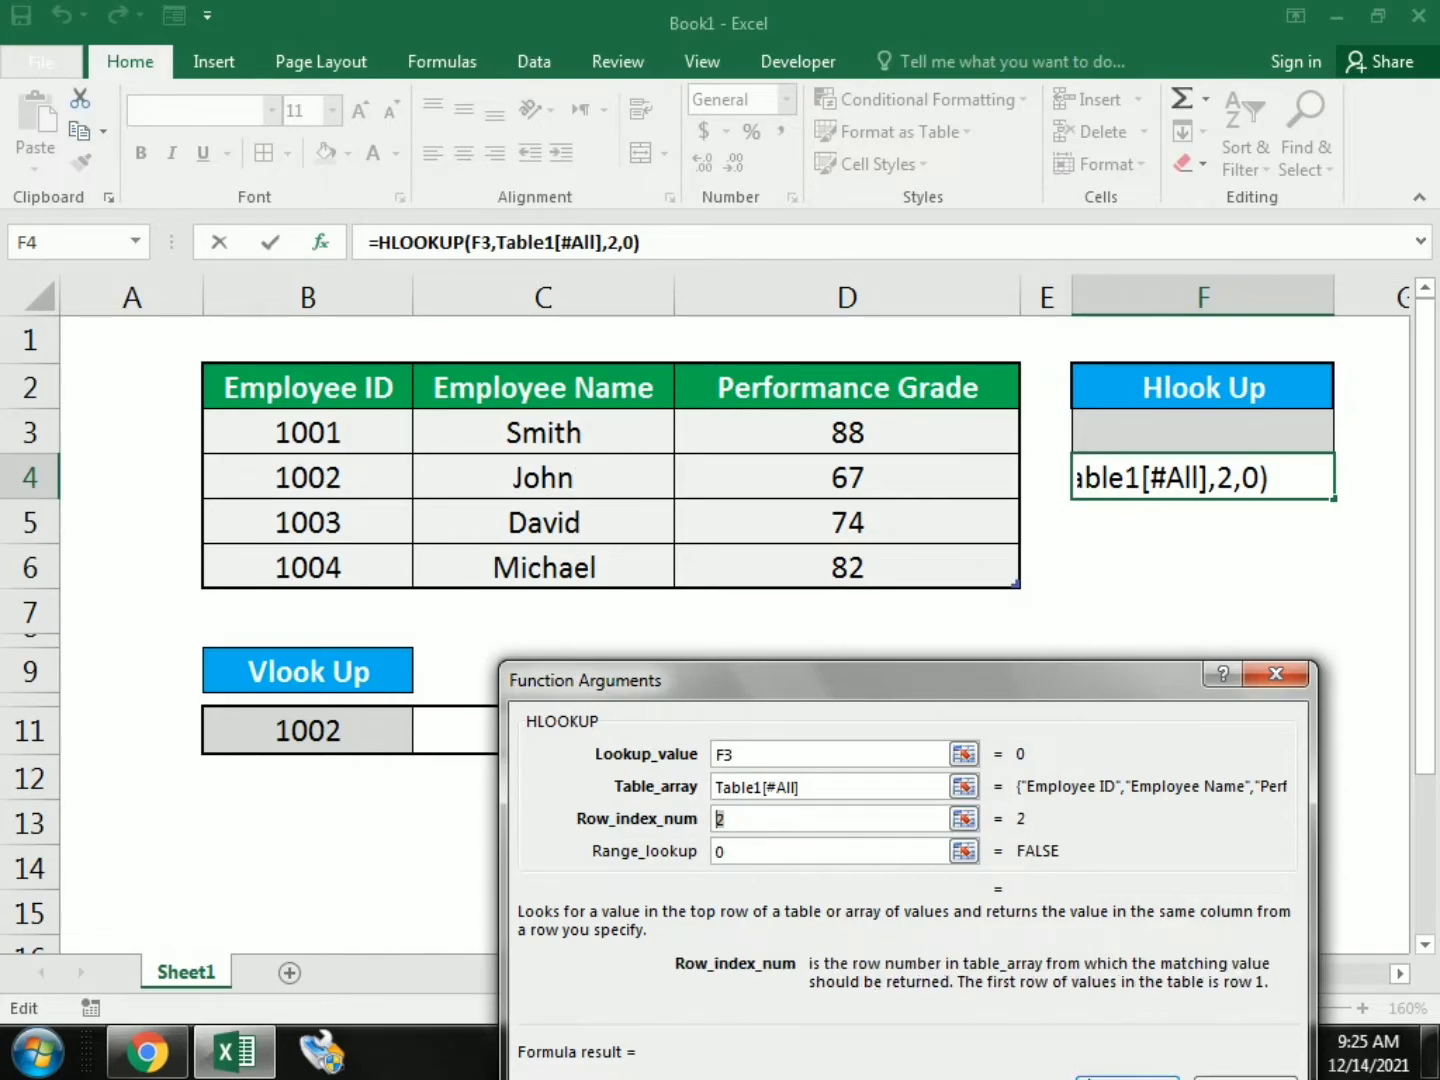
{"action": "left_click_drag", "start_coordinate": [896, 678], "coordinate": [822, 574]}
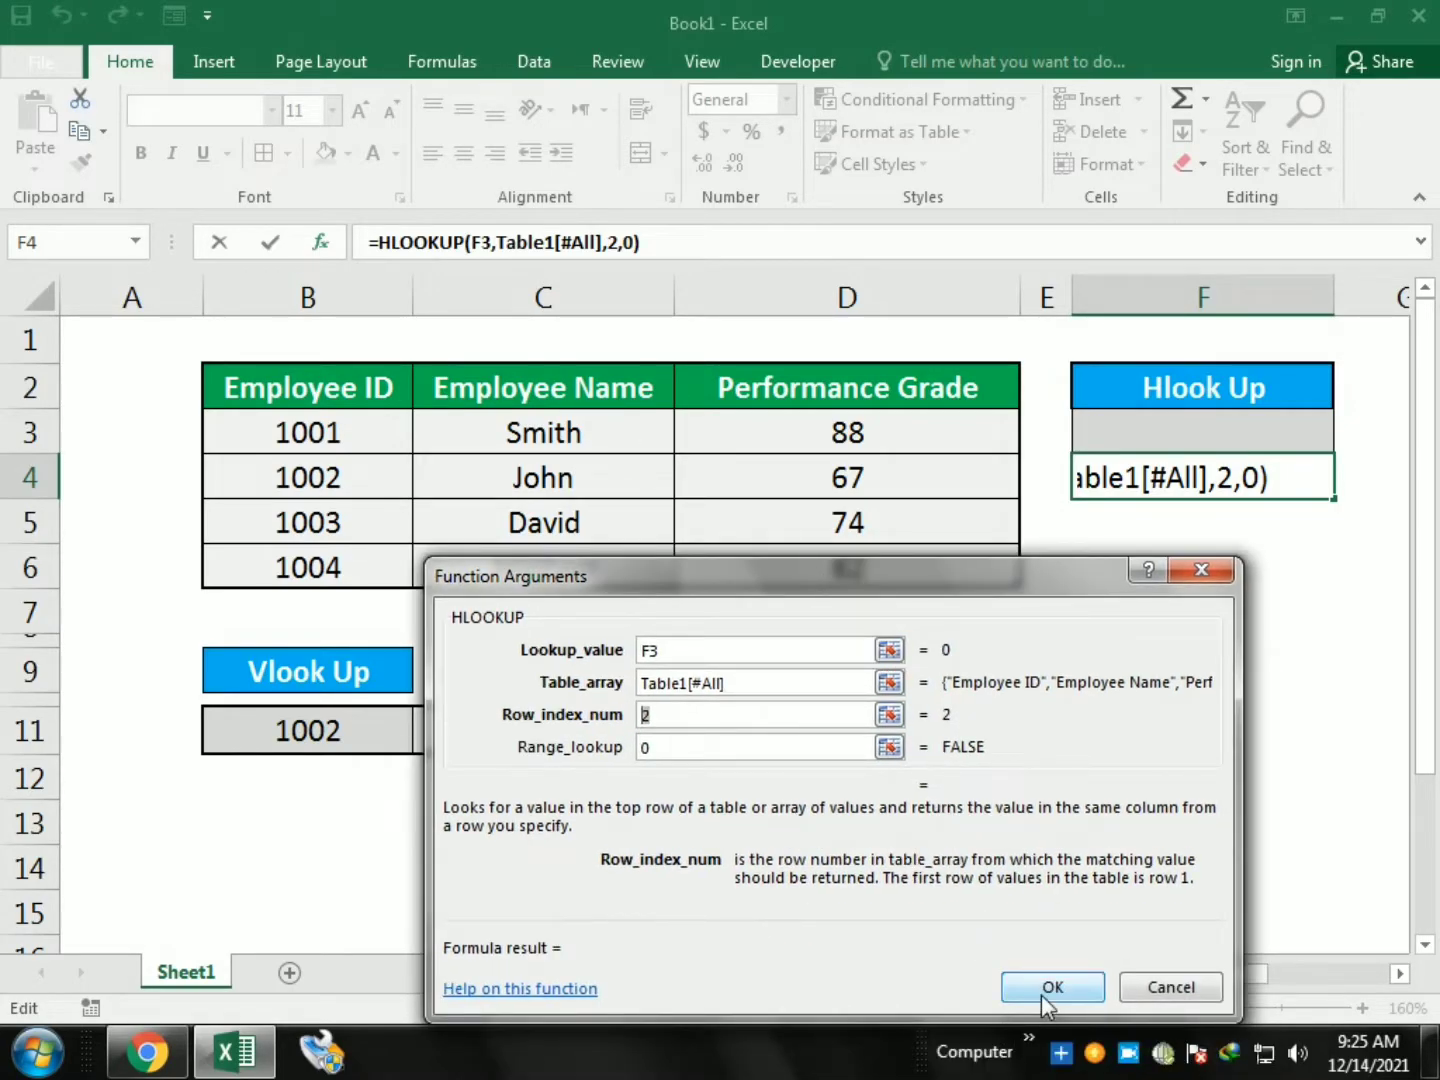
{"action": "left_click", "coordinate": [1041, 995]}
{"action": "left_click", "coordinate": [1203, 436]}
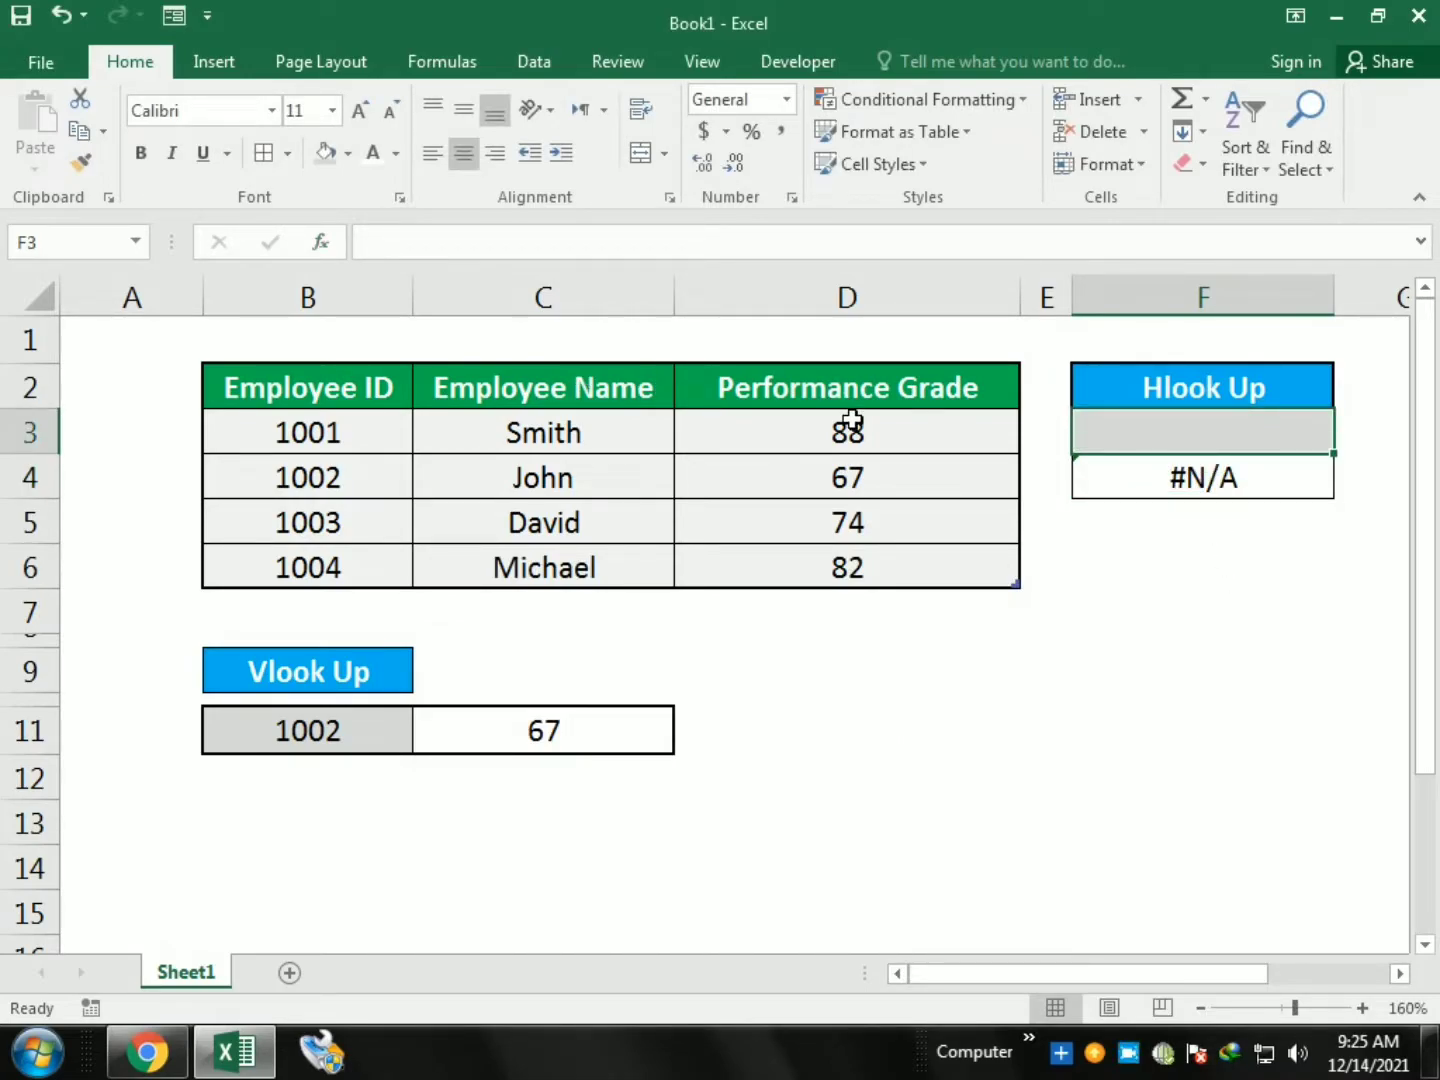
{"action": "type", "text": "Employ"}
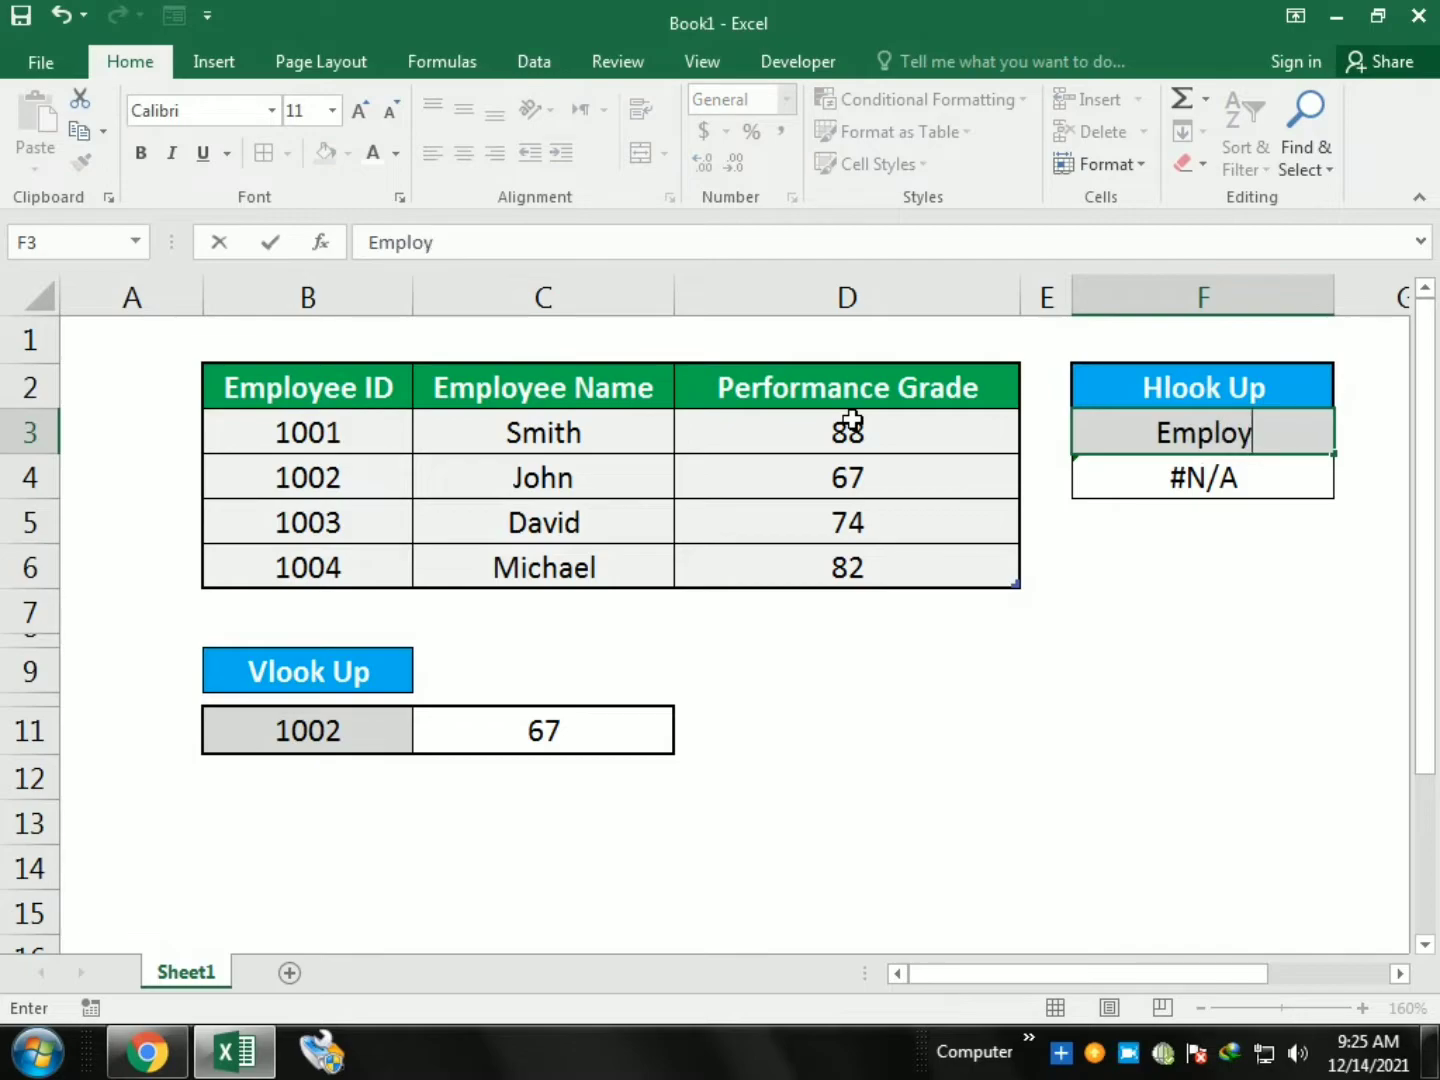
{"action": "type", "text": "ee Name"}
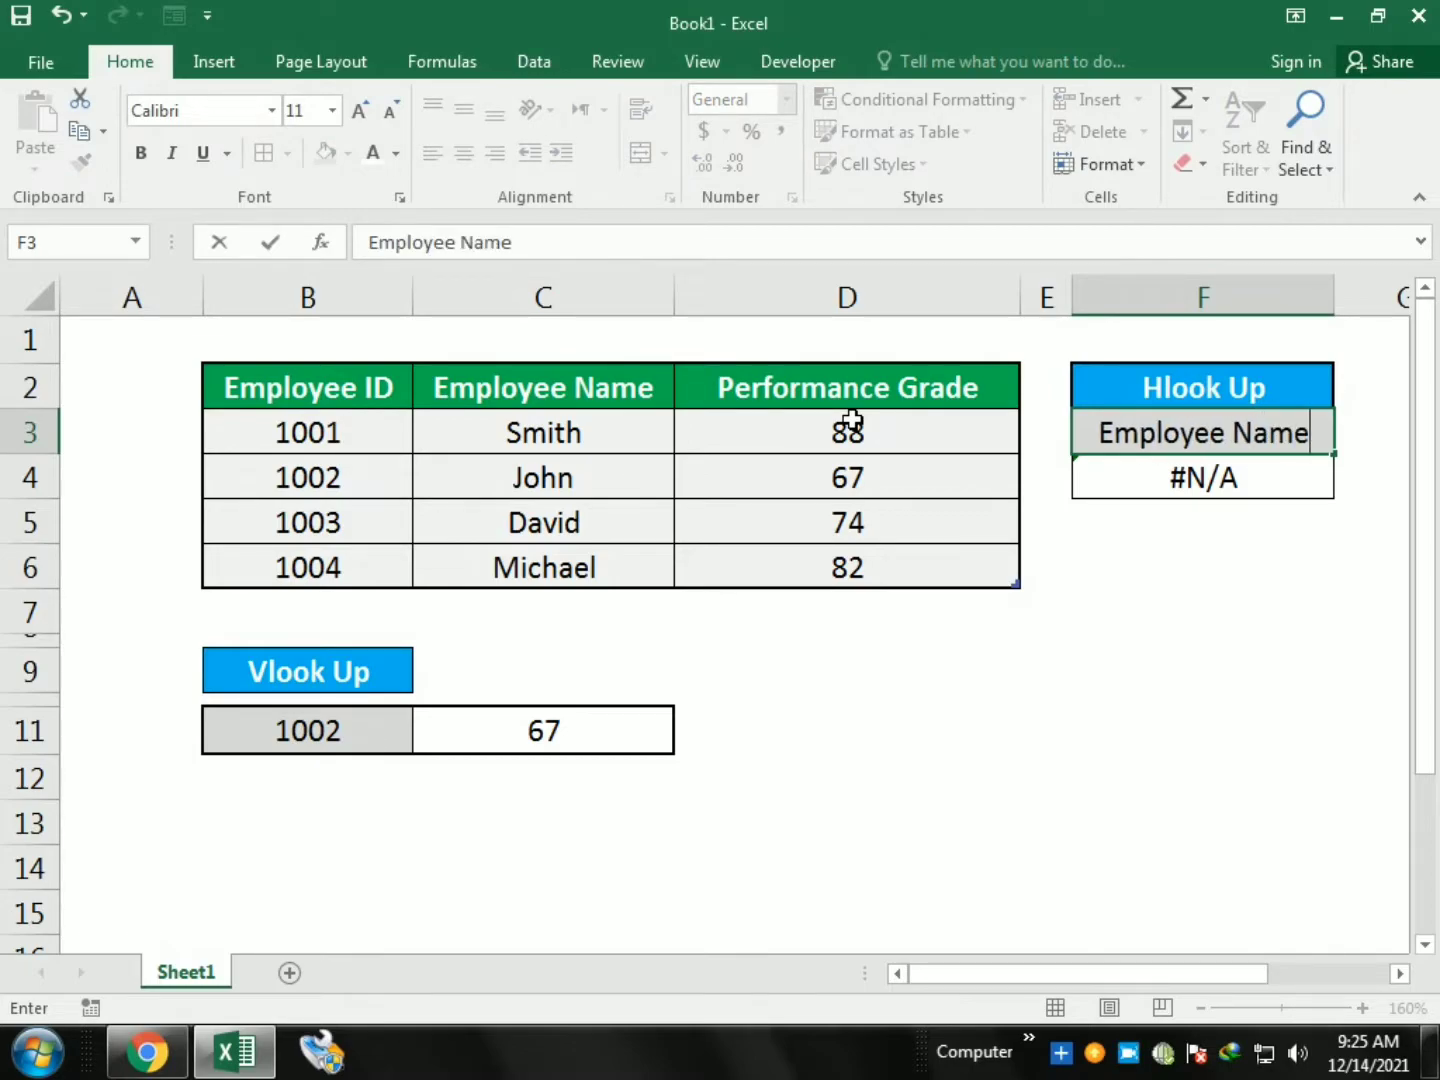
{"action": "key", "text": "Return"}
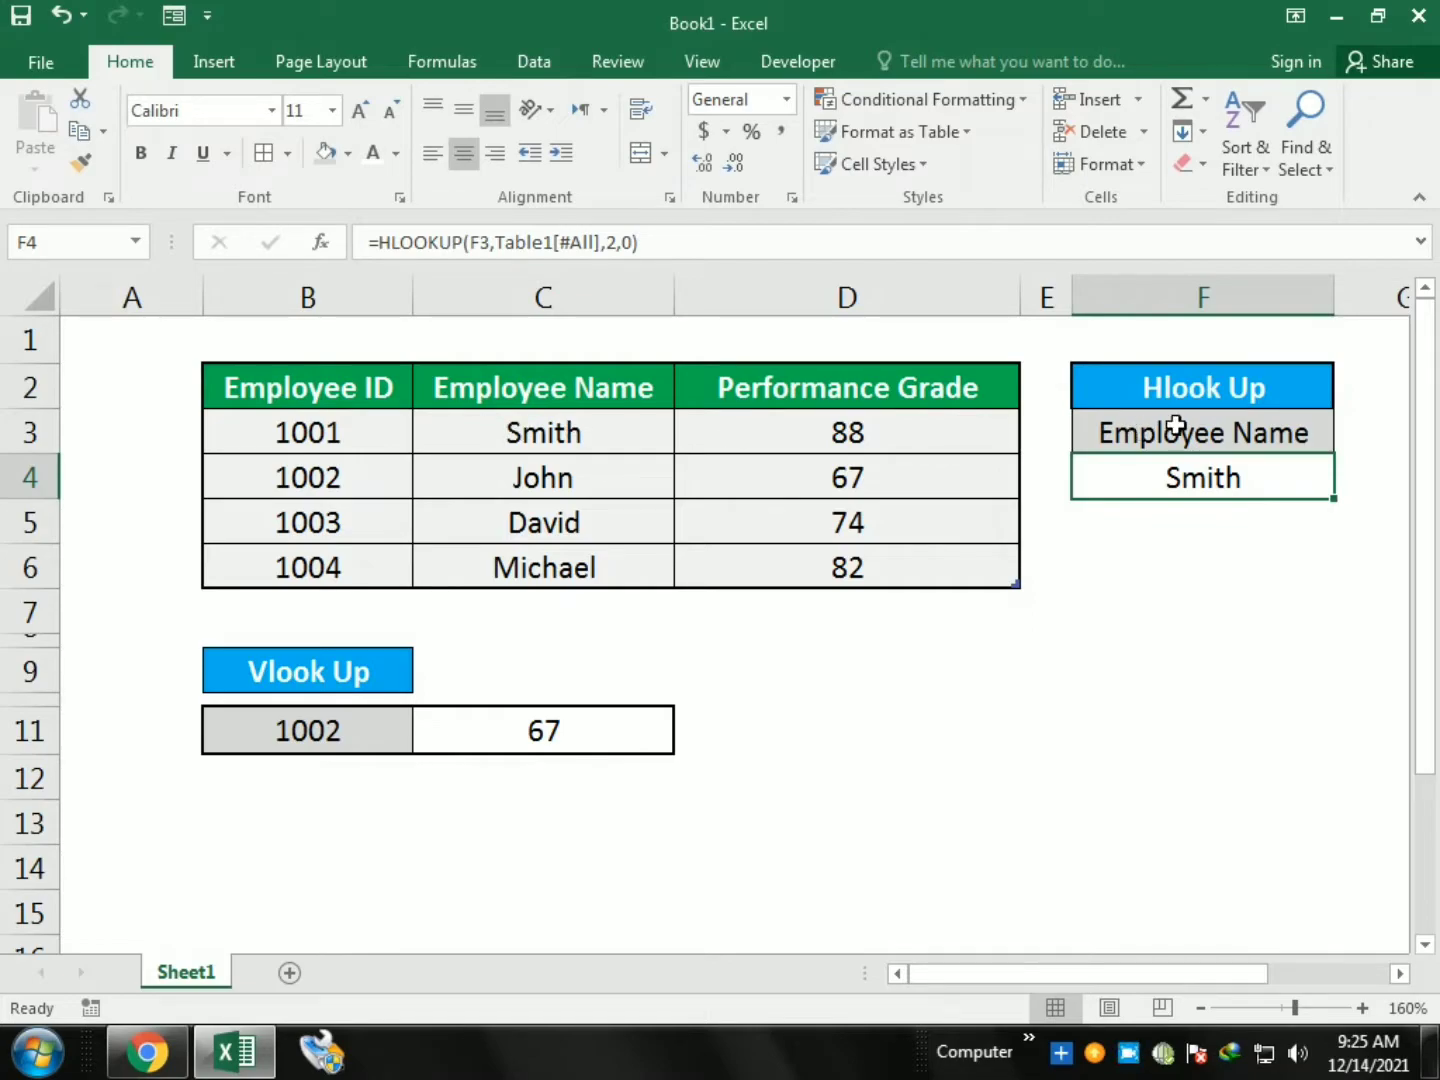
{"action": "left_click", "coordinate": [1290, 445]}
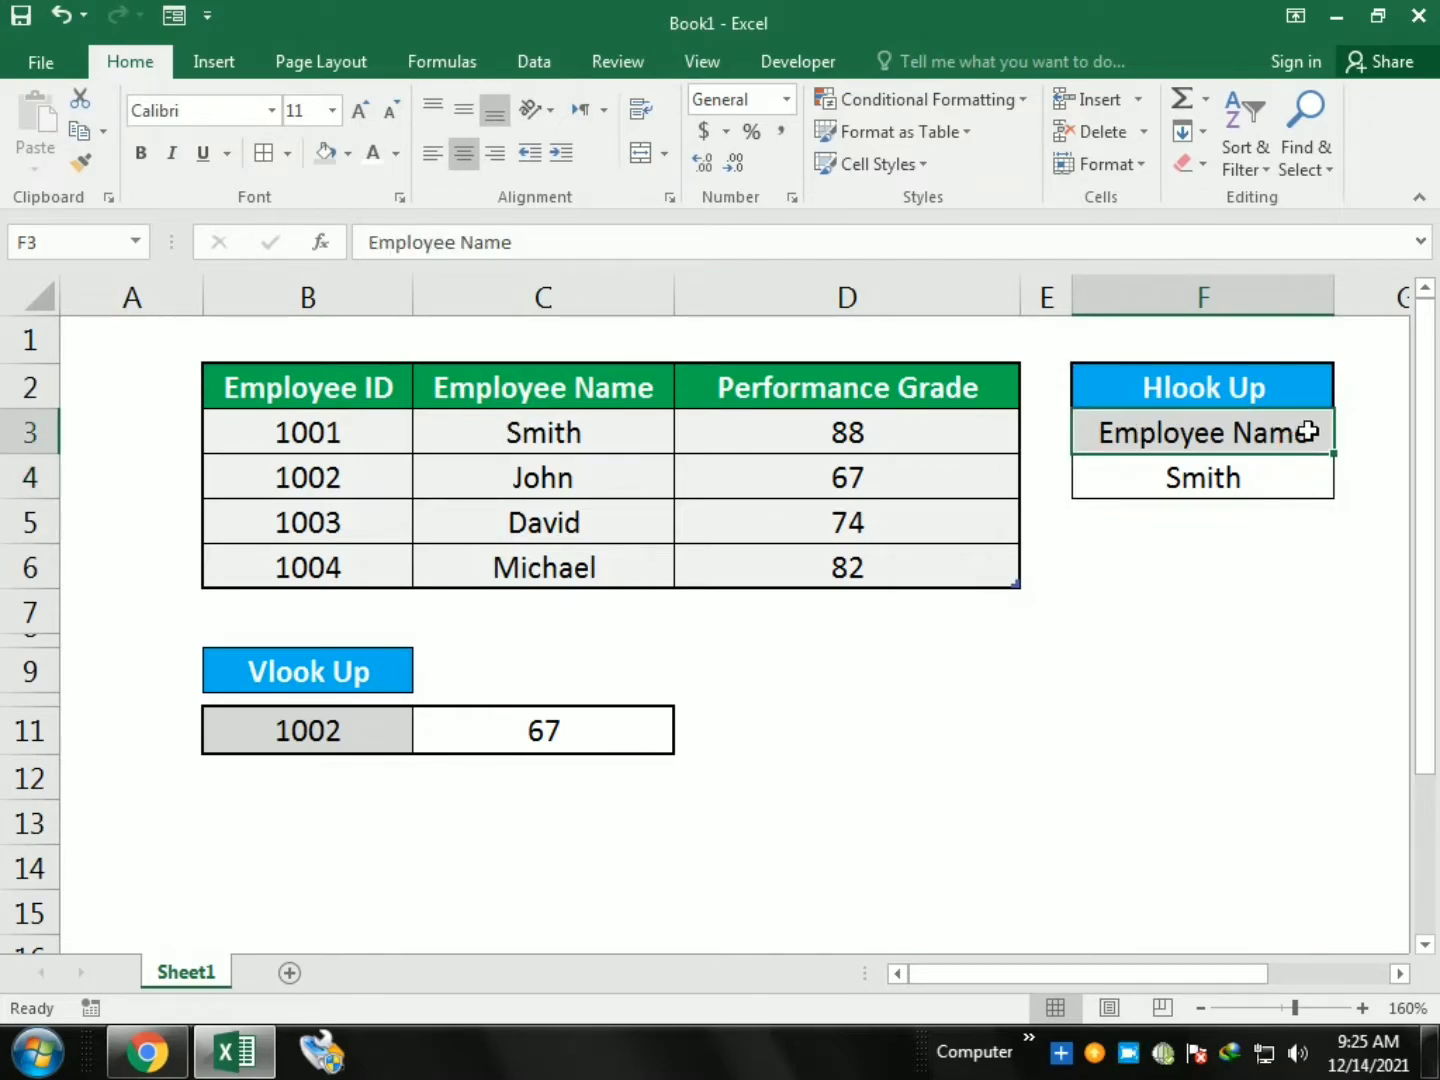
{"action": "left_click", "coordinate": [543, 246]}
{"action": "key", "text": "BackSpace"}
{"action": "key", "text": "BackSpace"}
{"action": "key", "text": "BackSpace"}
{"action": "key", "text": "BackSpace"}
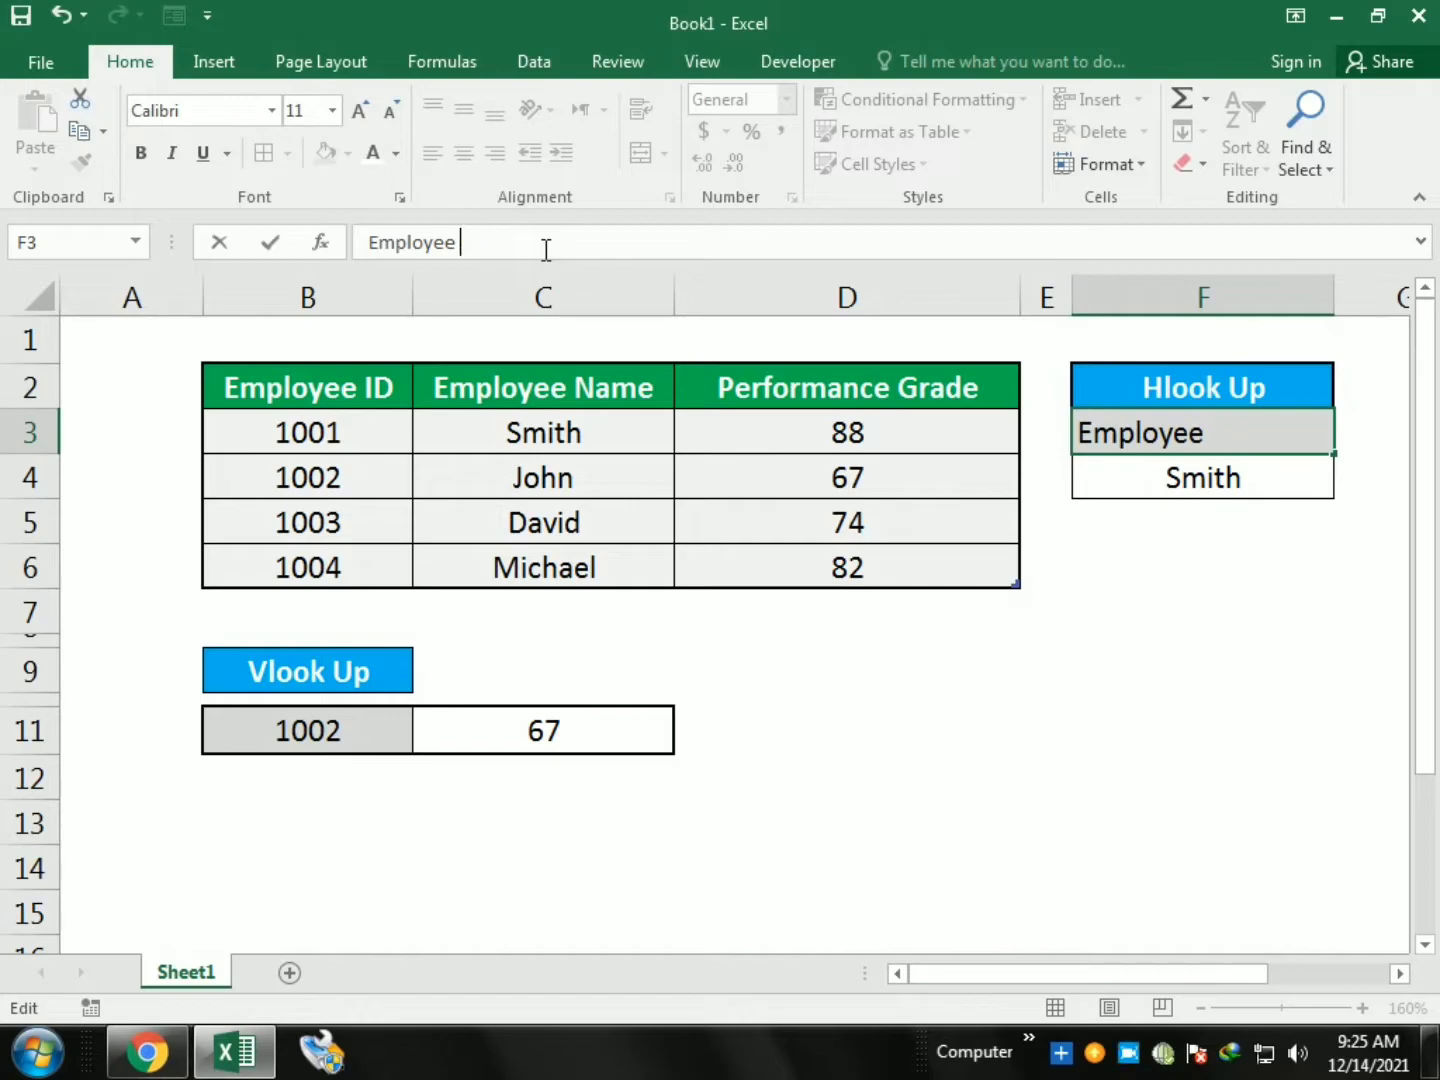
{"action": "type", "text": "Grade"}
{"action": "key", "text": "Return"}
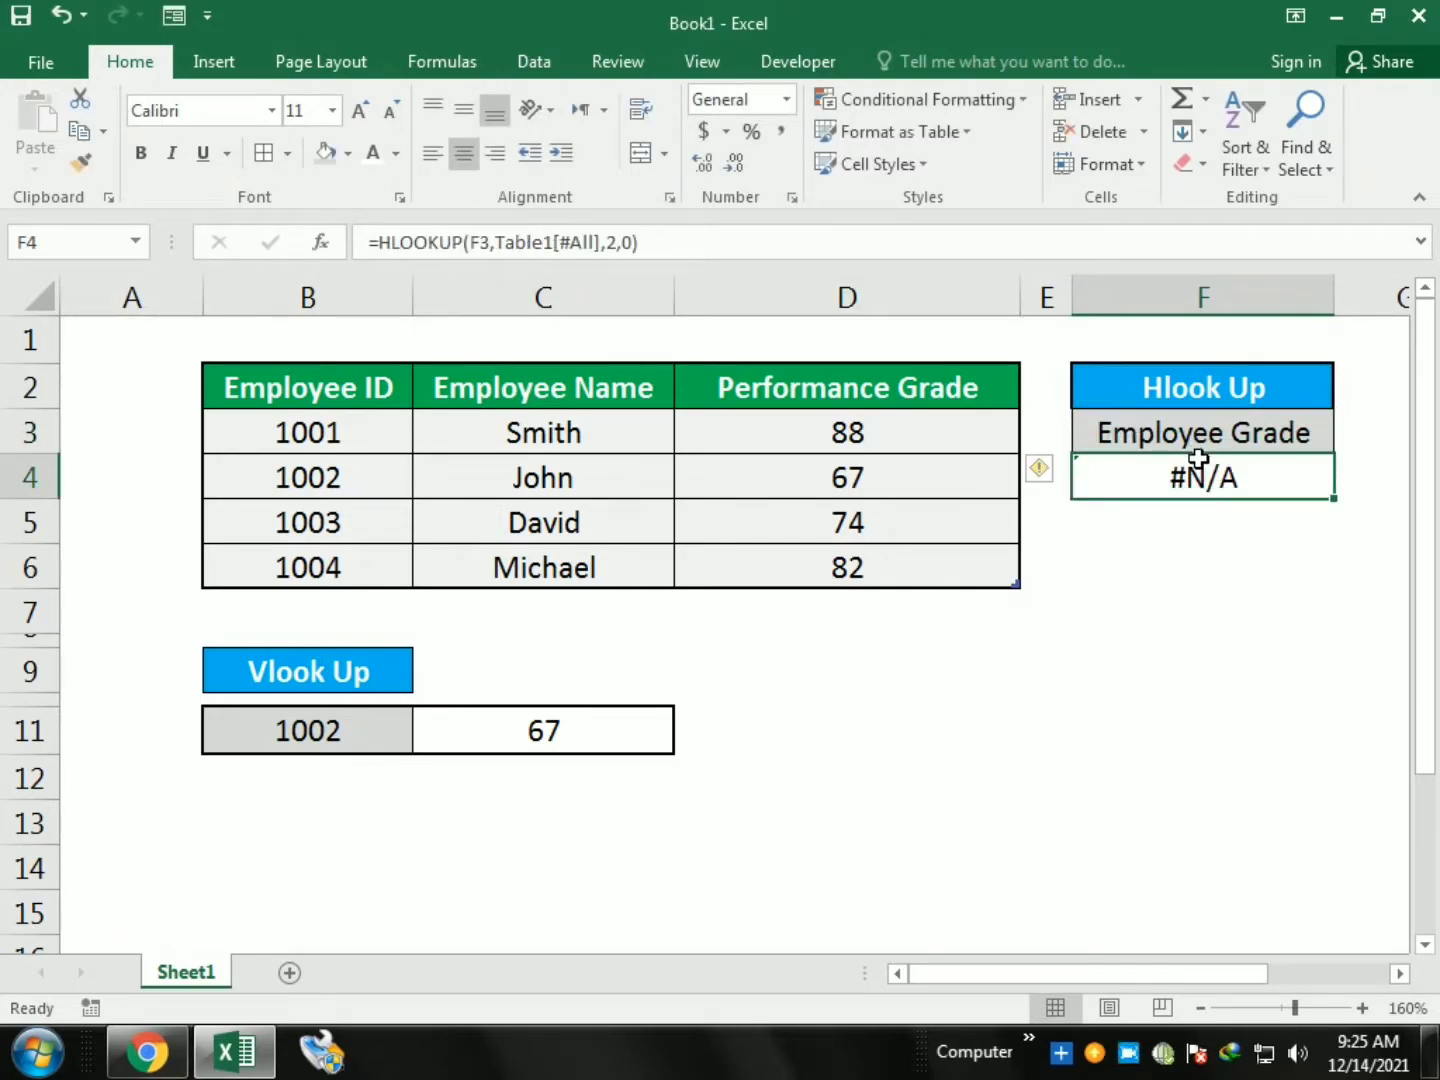
{"action": "left_click", "coordinate": [1148, 440]}
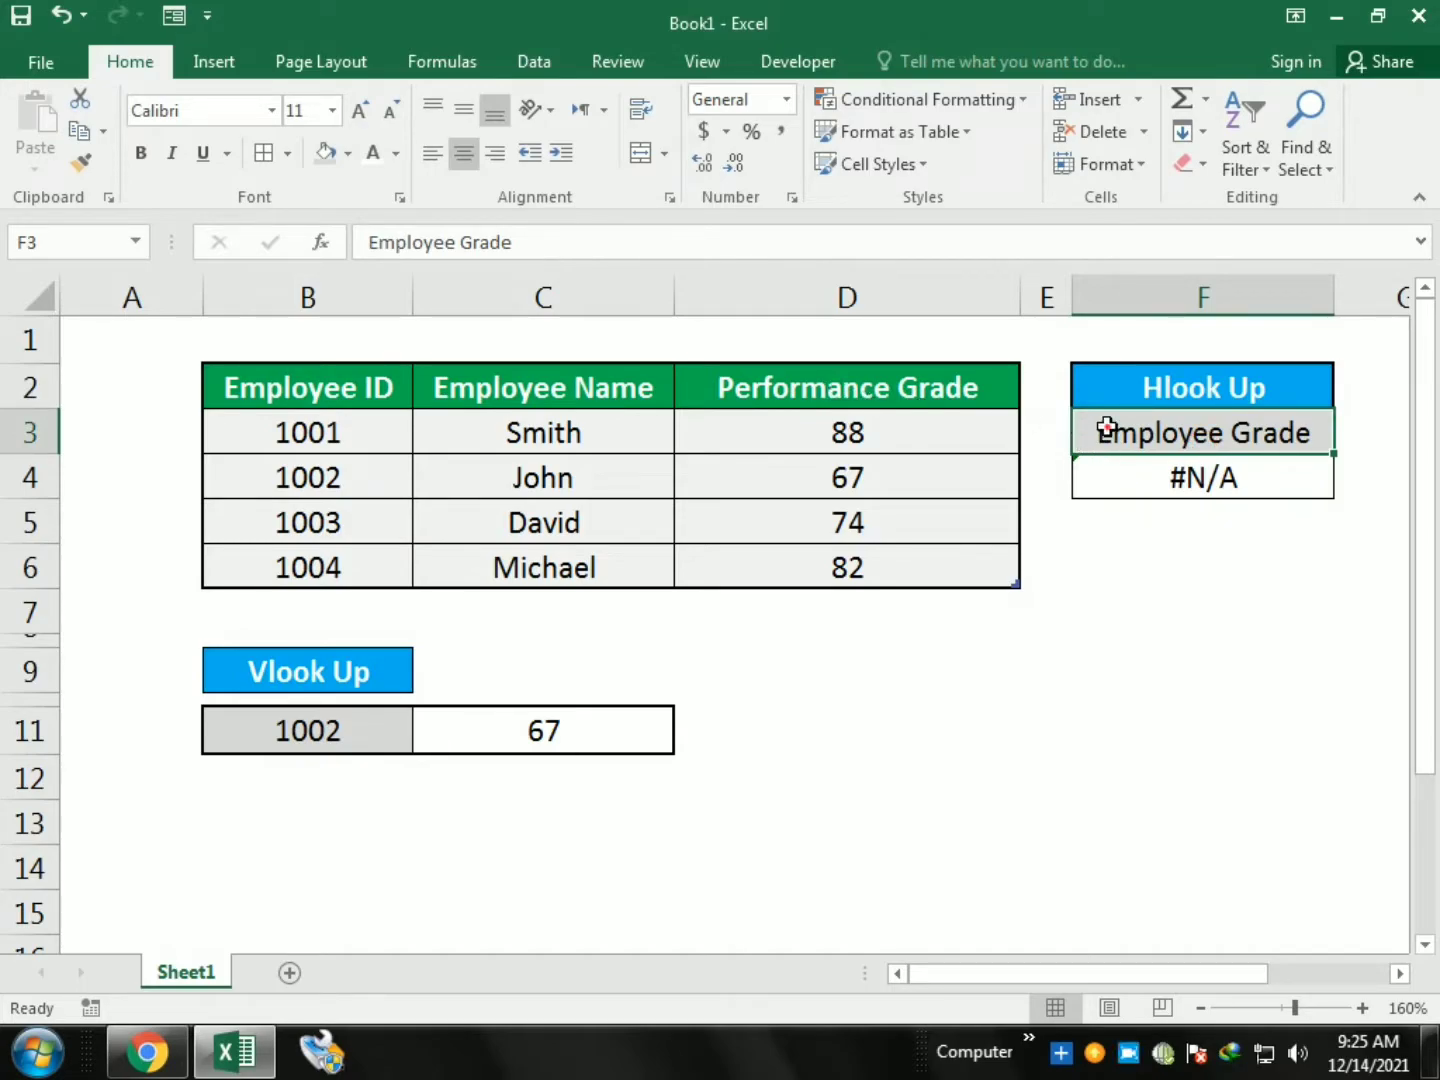
{"action": "type", "text": "Em"}
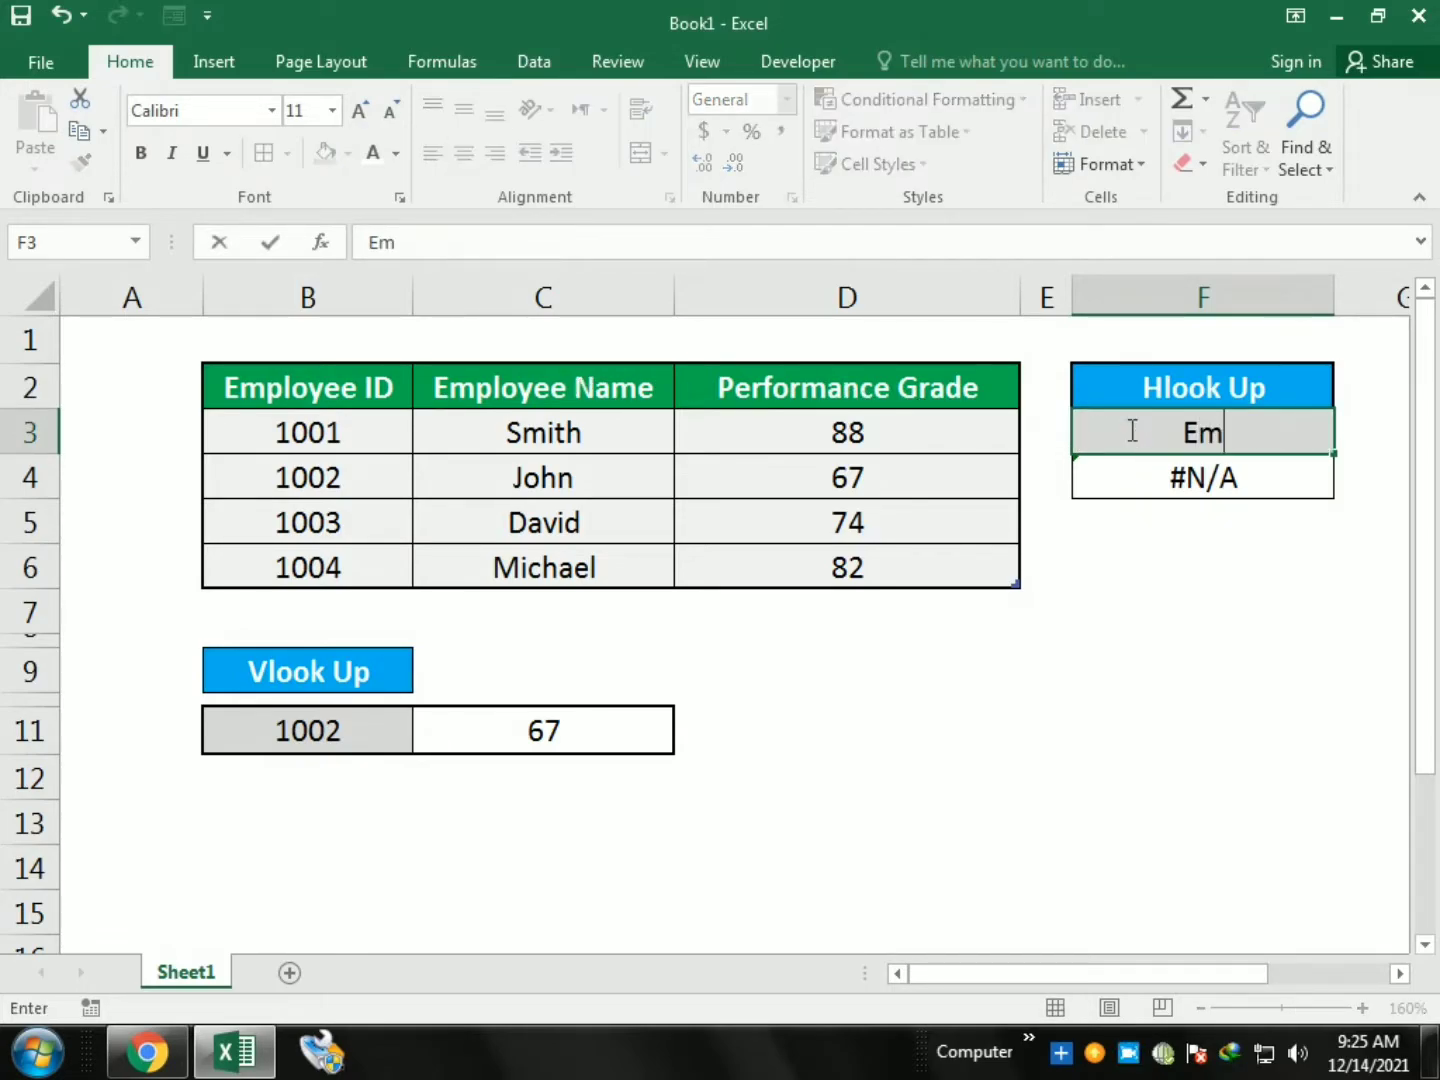
{"action": "type", "text": "ployee Name"}
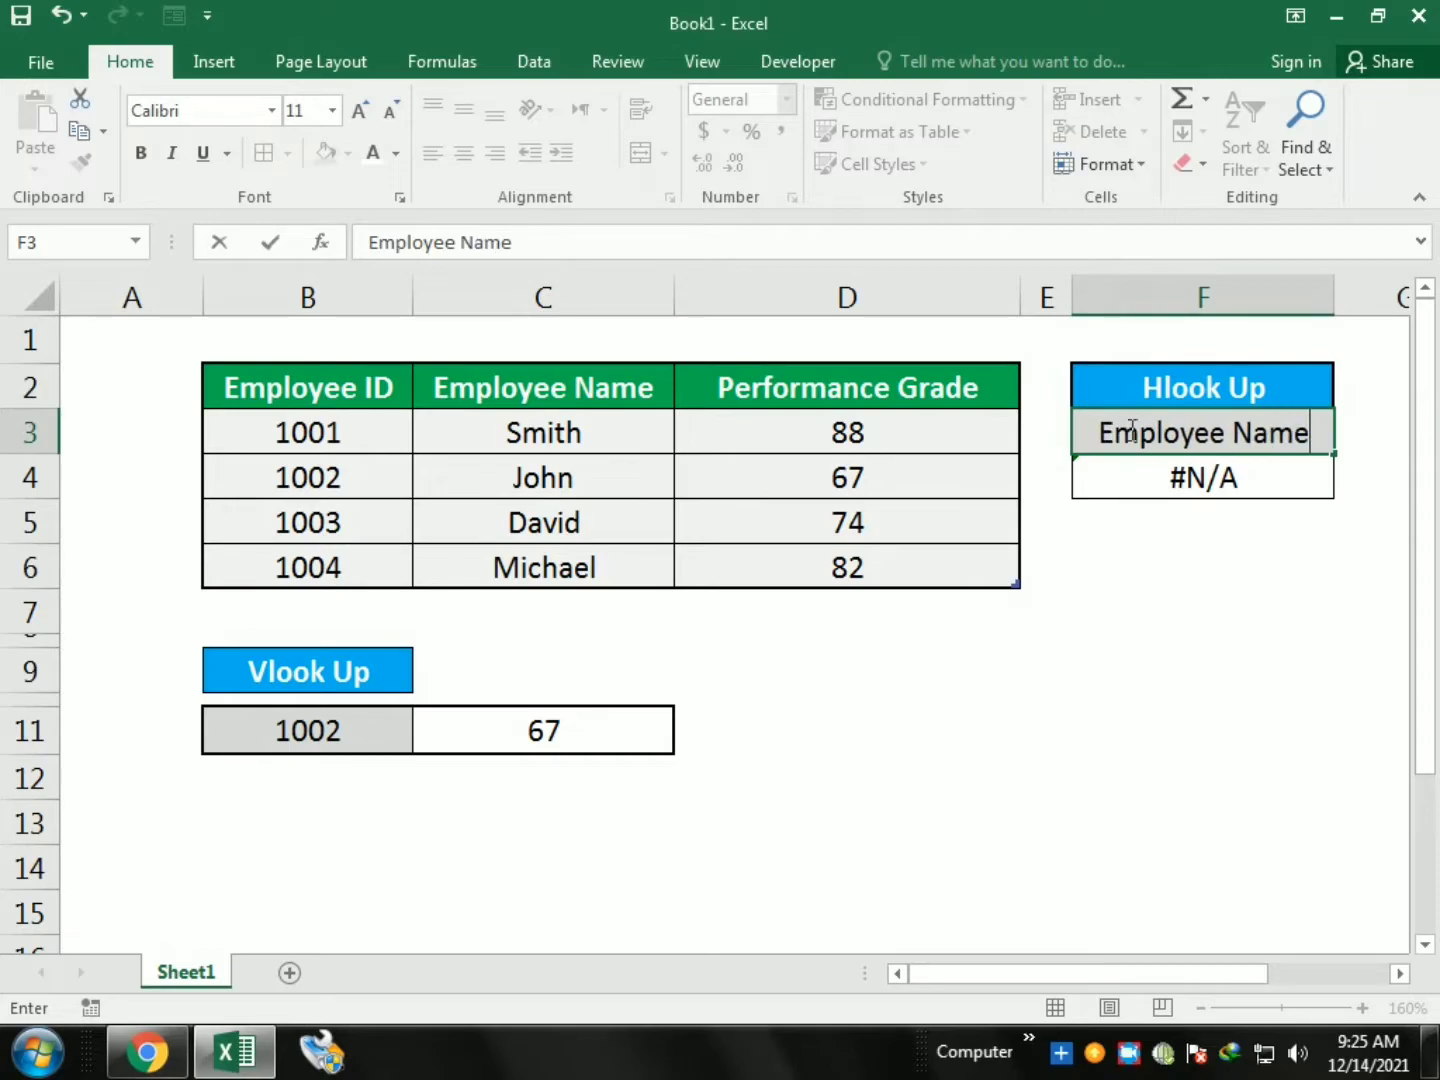
{"action": "key", "text": "Return"}
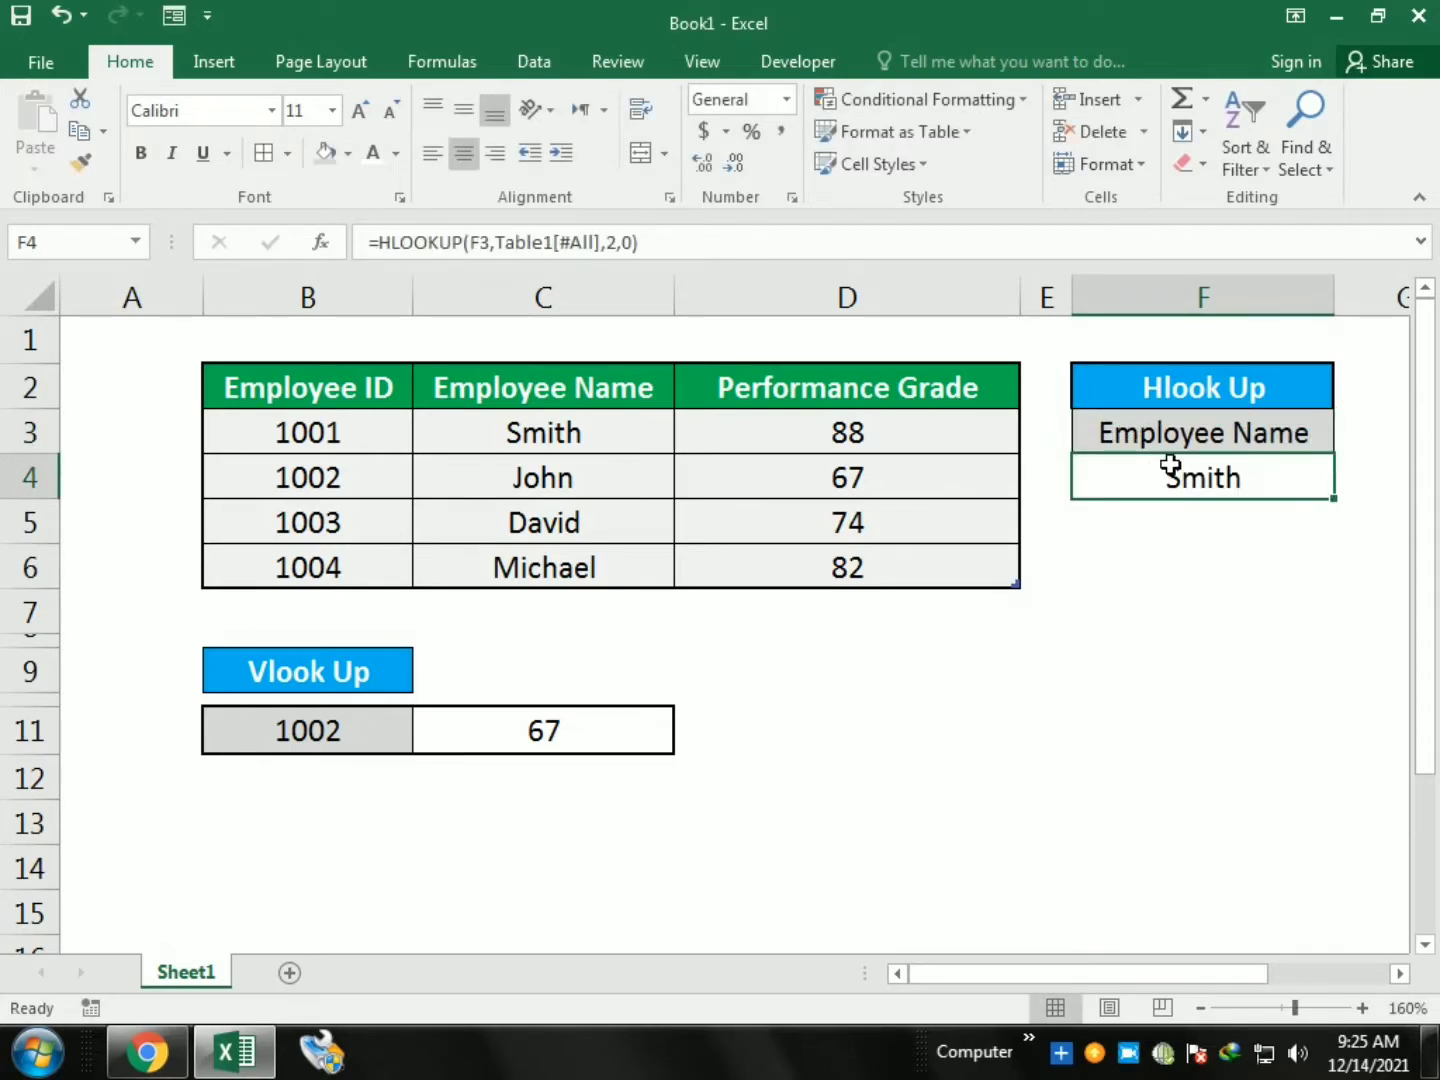
Step: Change F4's HLOOKUP row index to 3 (John), then to 4 so it returns David
{"action": "double_click", "coordinate": [602, 244]}
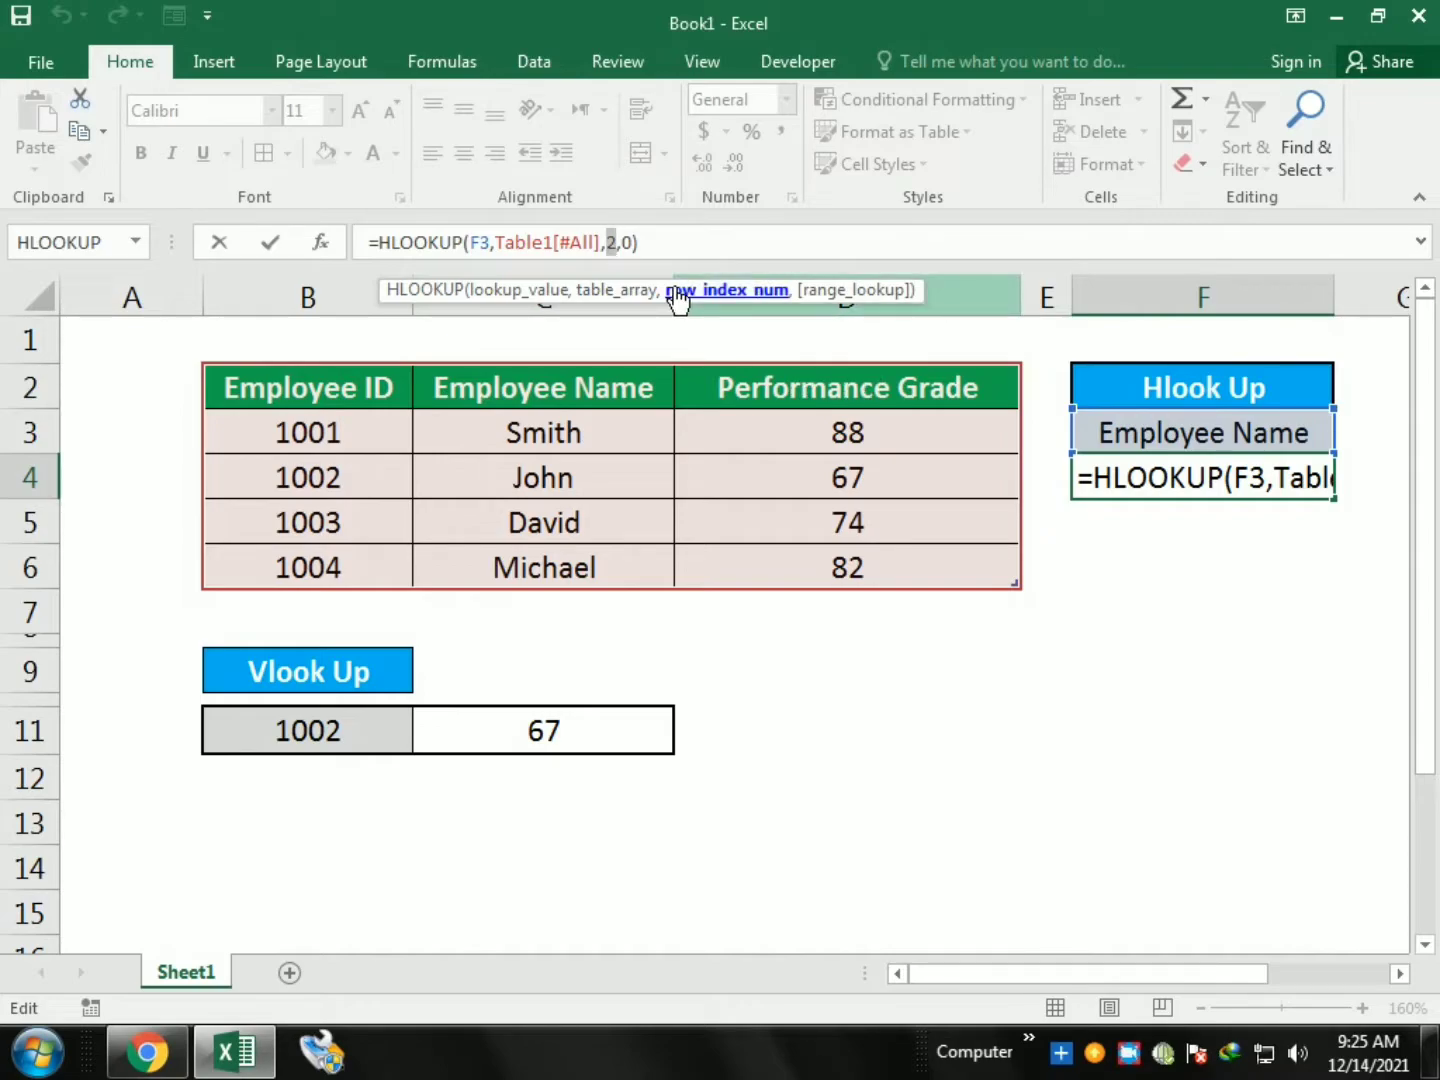
{"action": "type", "text": "3"}
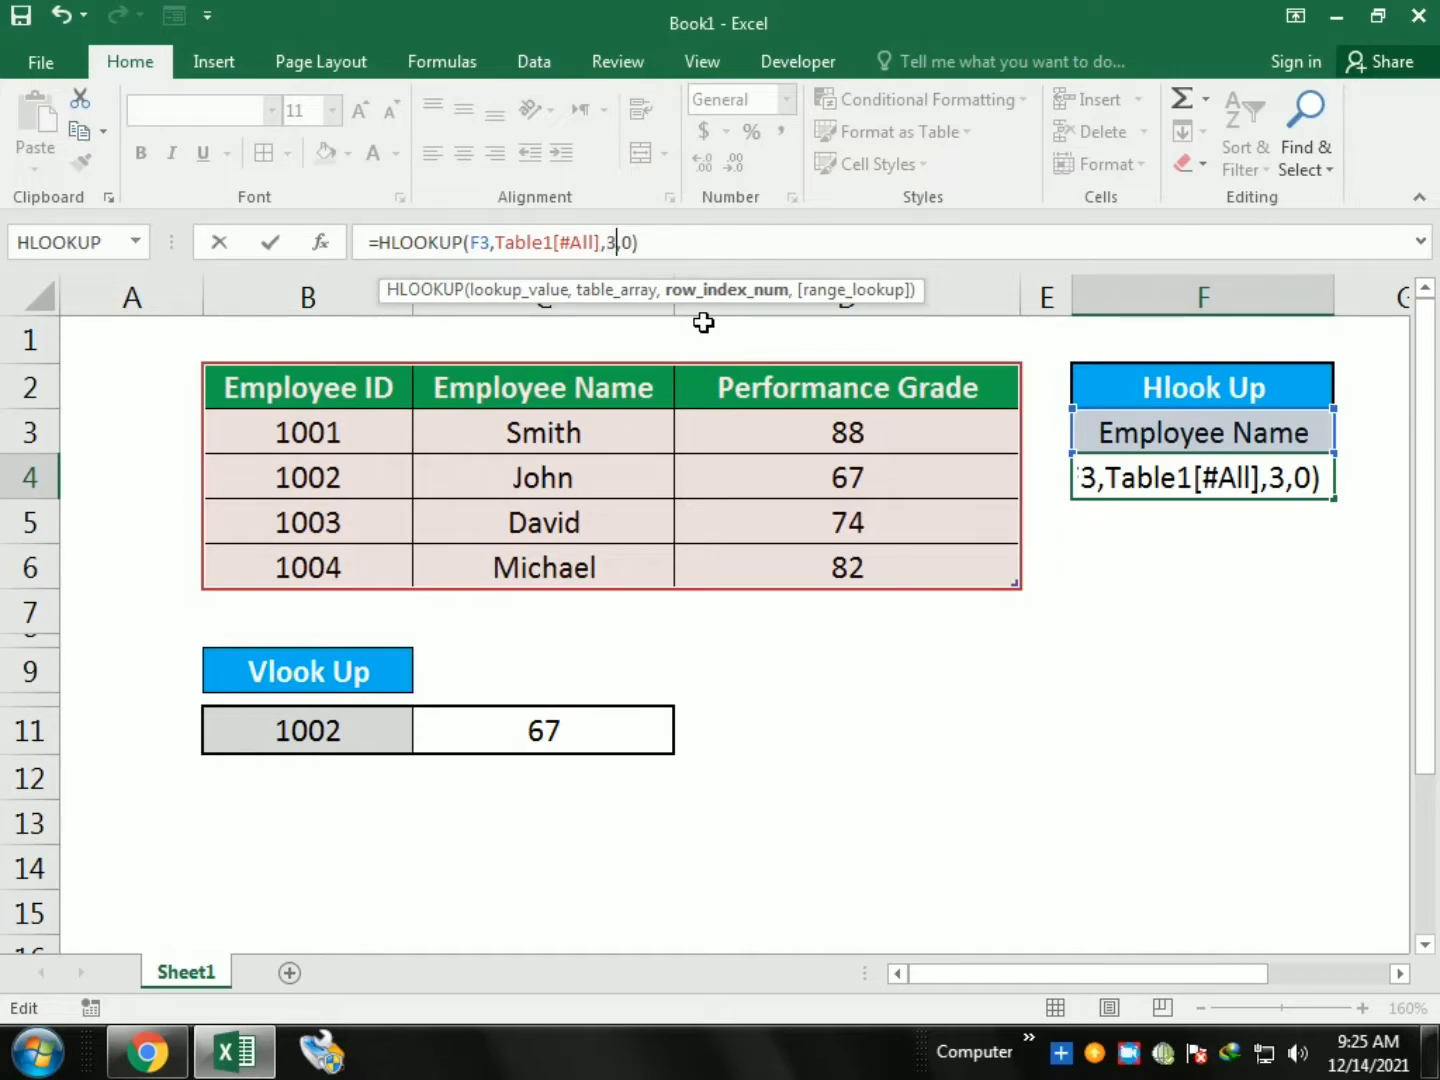
{"action": "key", "text": "Return"}
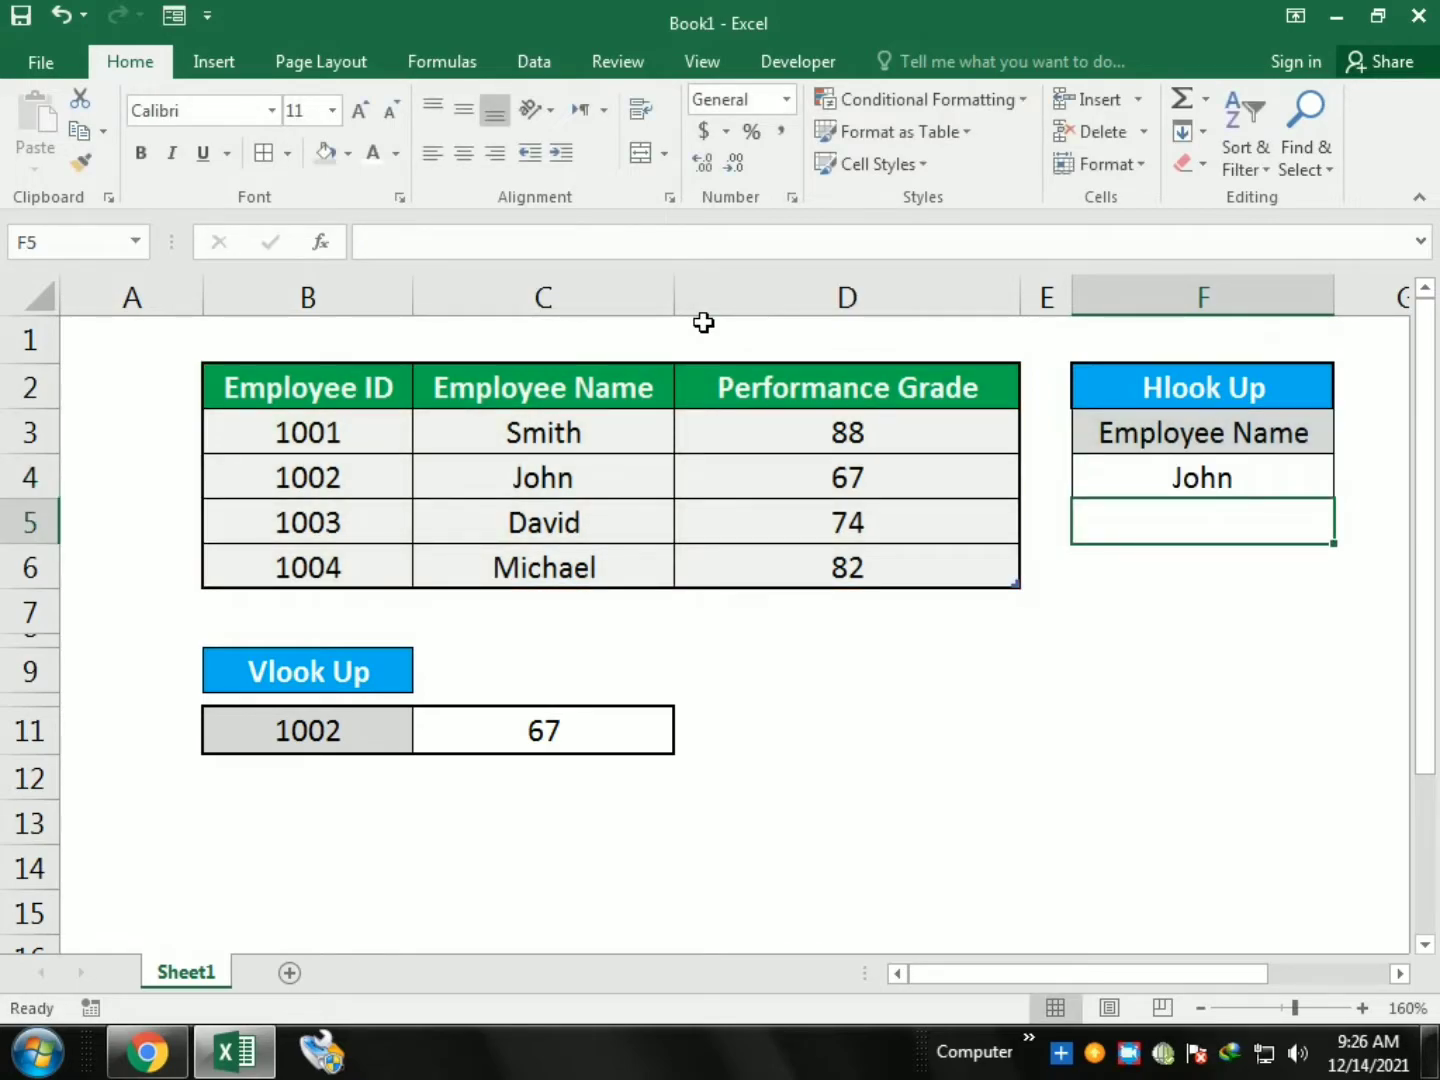
{"action": "left_click", "coordinate": [1199, 477]}
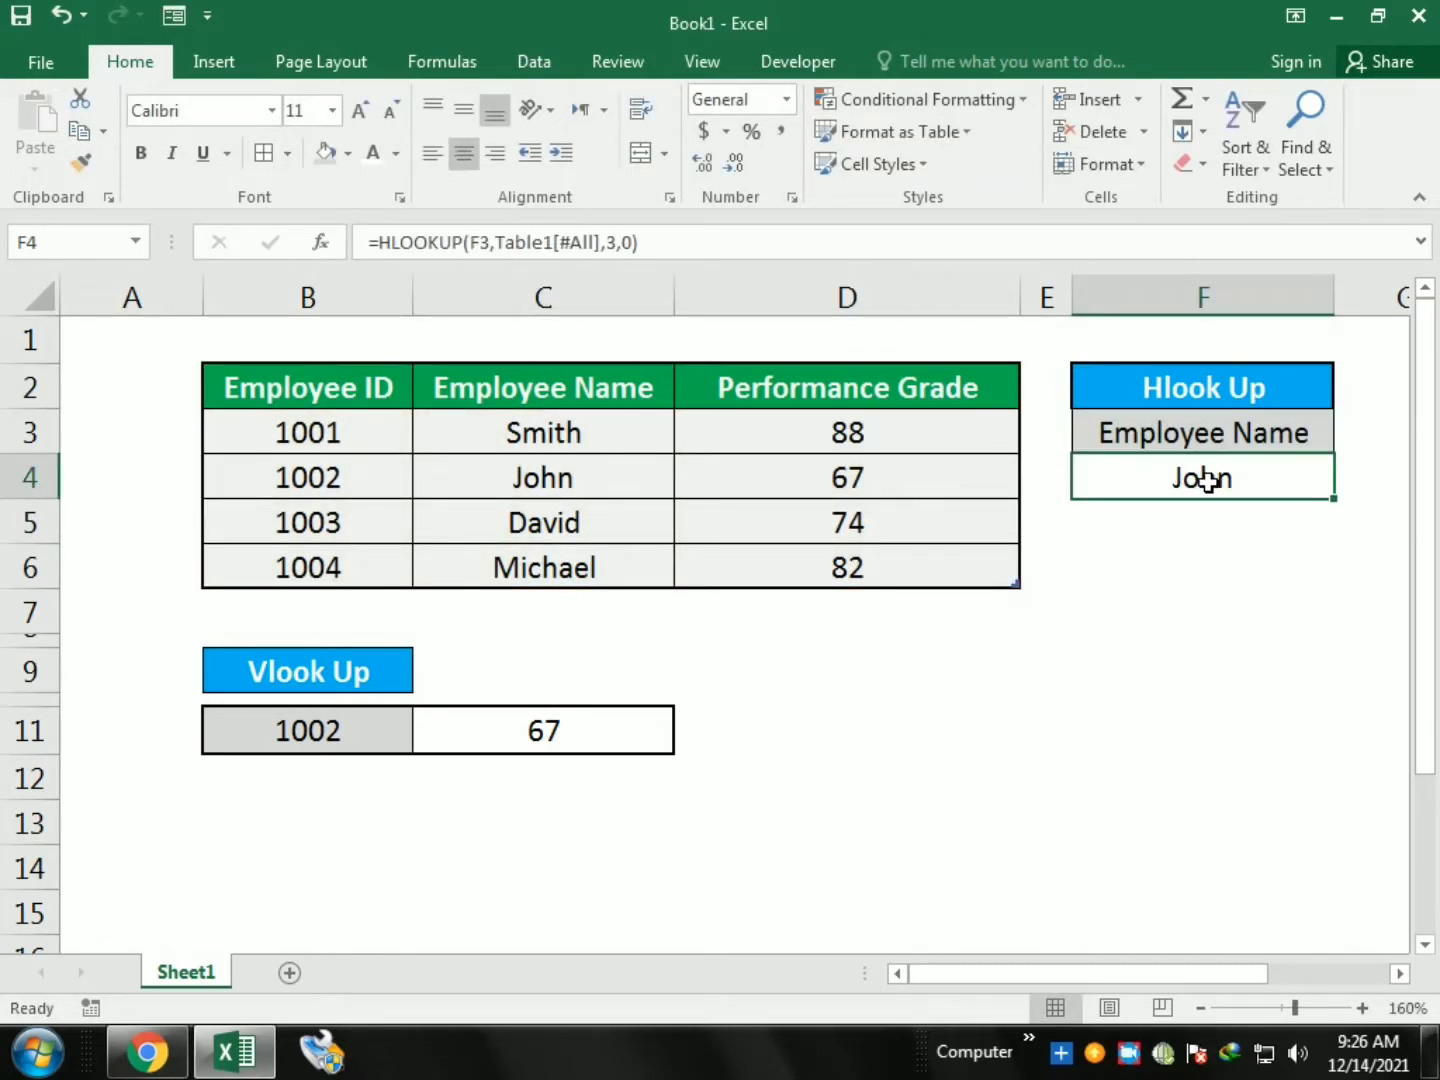
{"action": "left_click", "coordinate": [610, 242]}
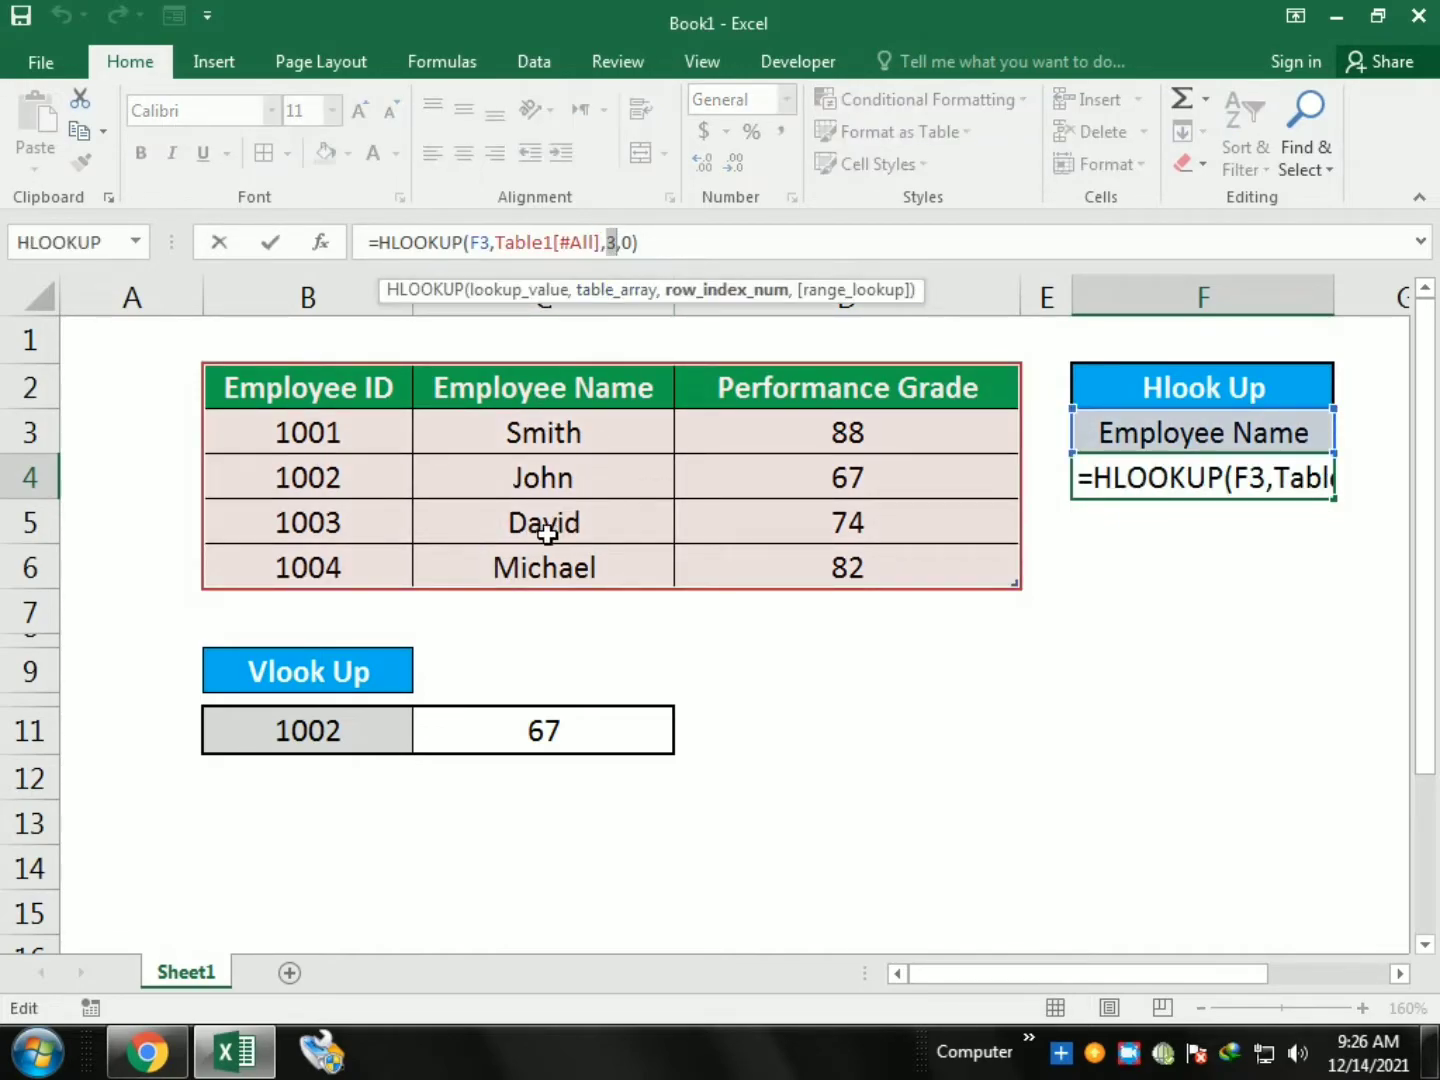
{"action": "type", "text": "4"}
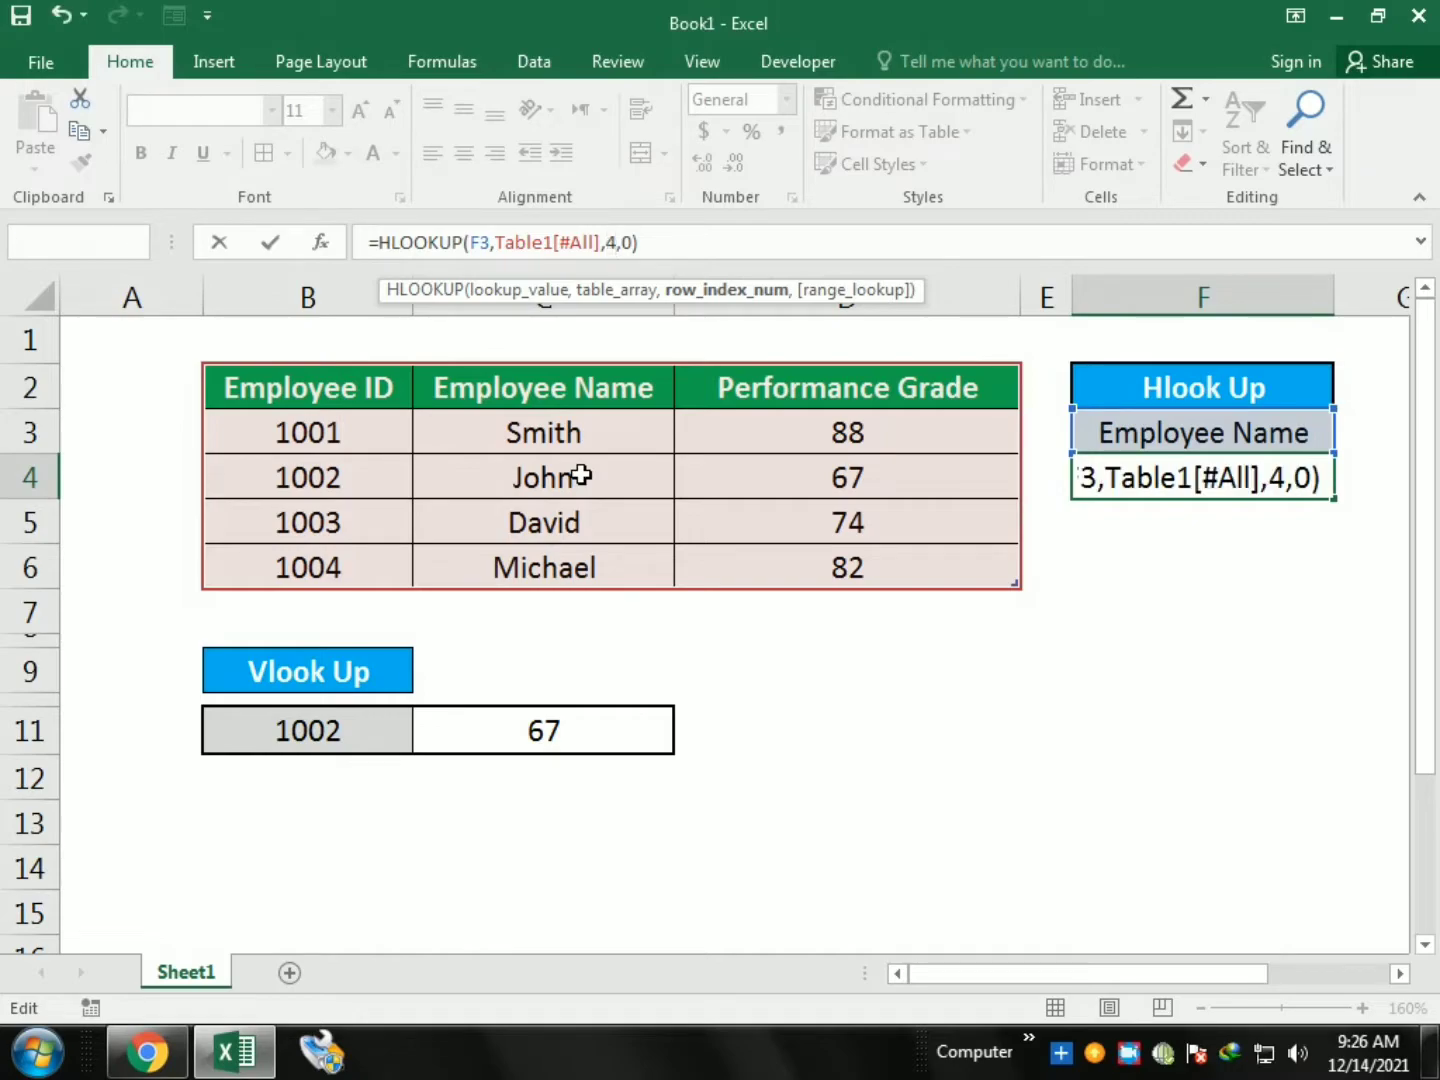
{"action": "key", "text": "Return"}
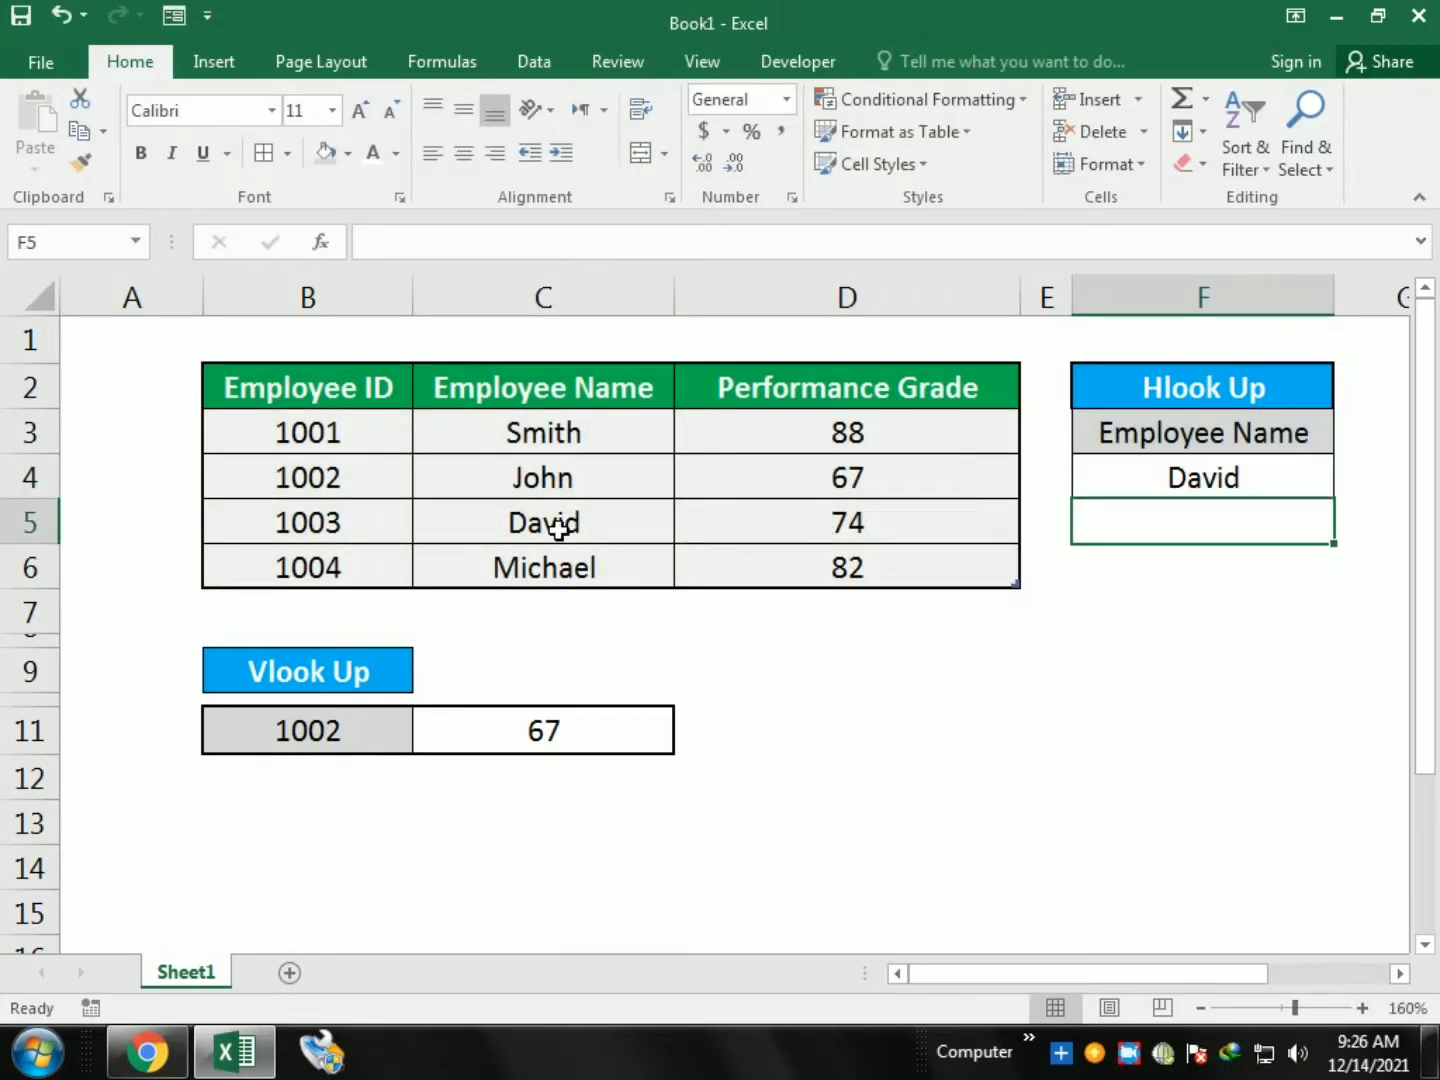
{"action": "left_click", "coordinate": [1152, 434]}
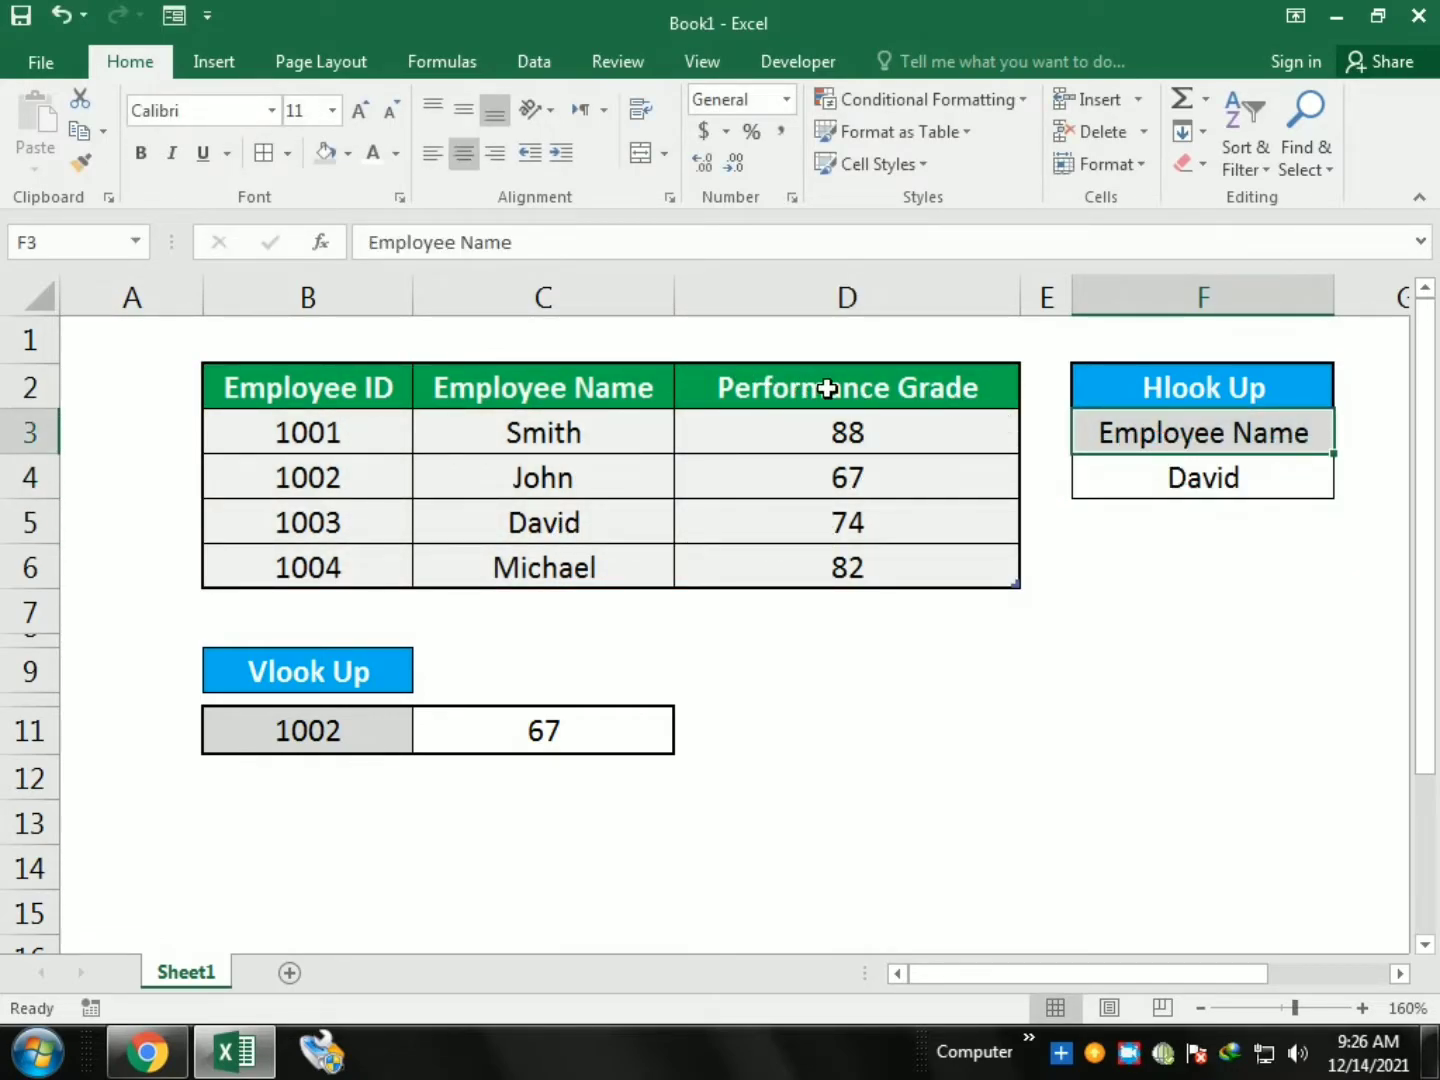
Step: Copy the Performance Grade heading from D2 into F3, making F4 show grade 74
{"action": "left_click", "coordinate": [768, 385]}
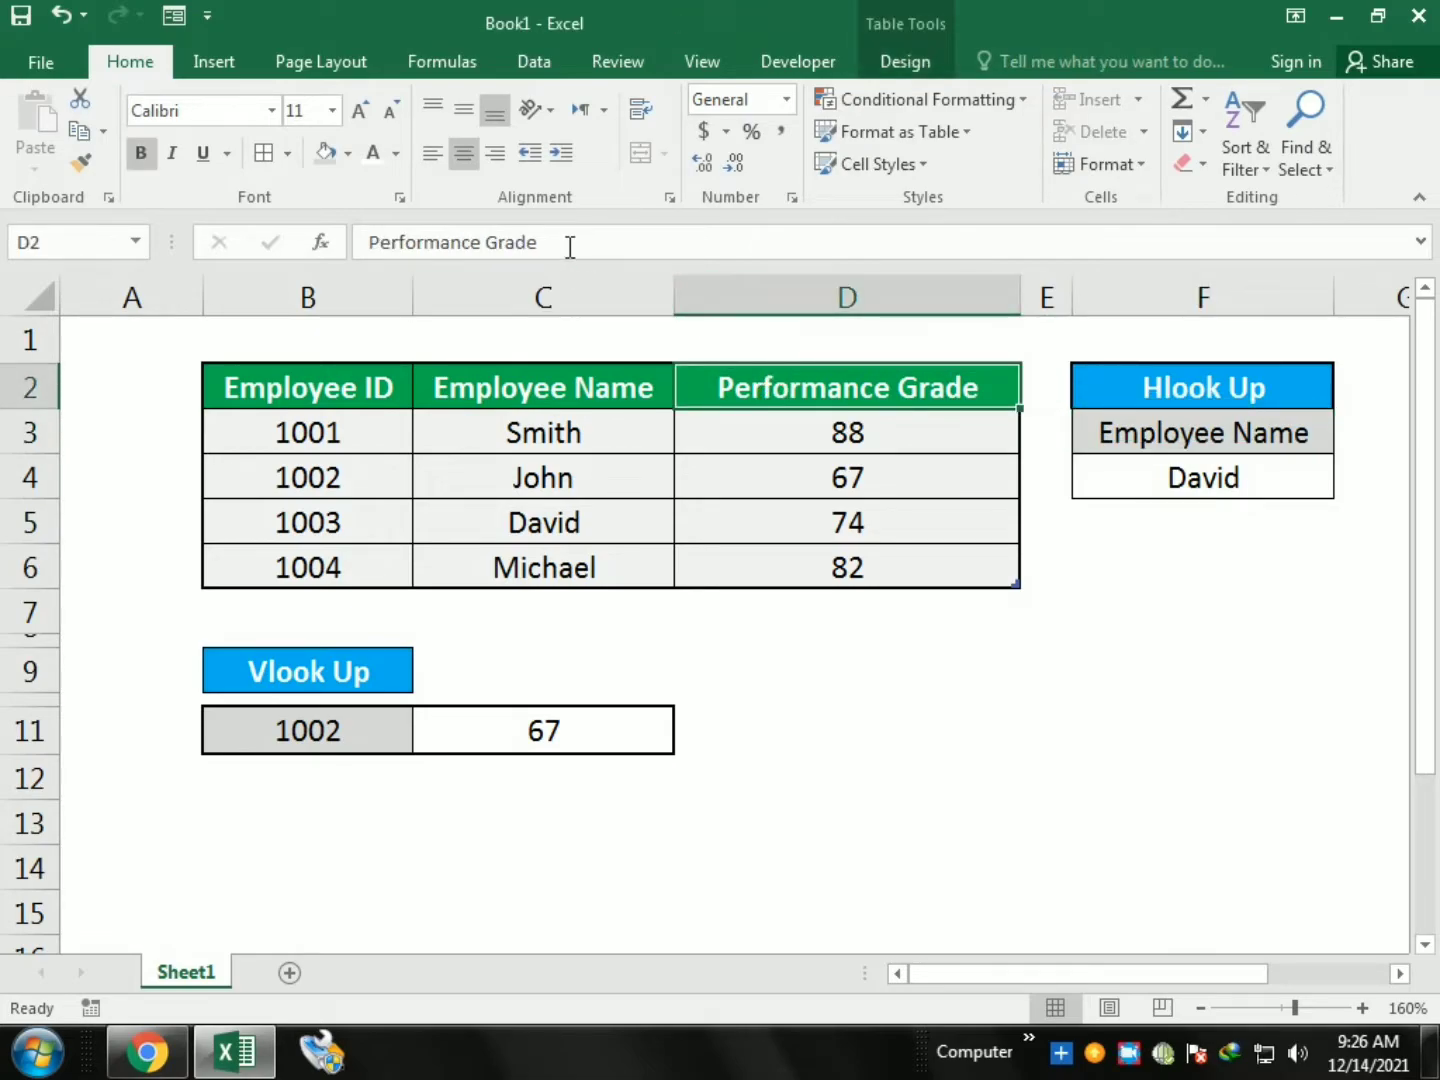
{"action": "left_click_drag", "start_coordinate": [570, 244], "coordinate": [242, 229]}
{"action": "key", "text": "ctrl+c"}
{"action": "key", "text": "Escape"}
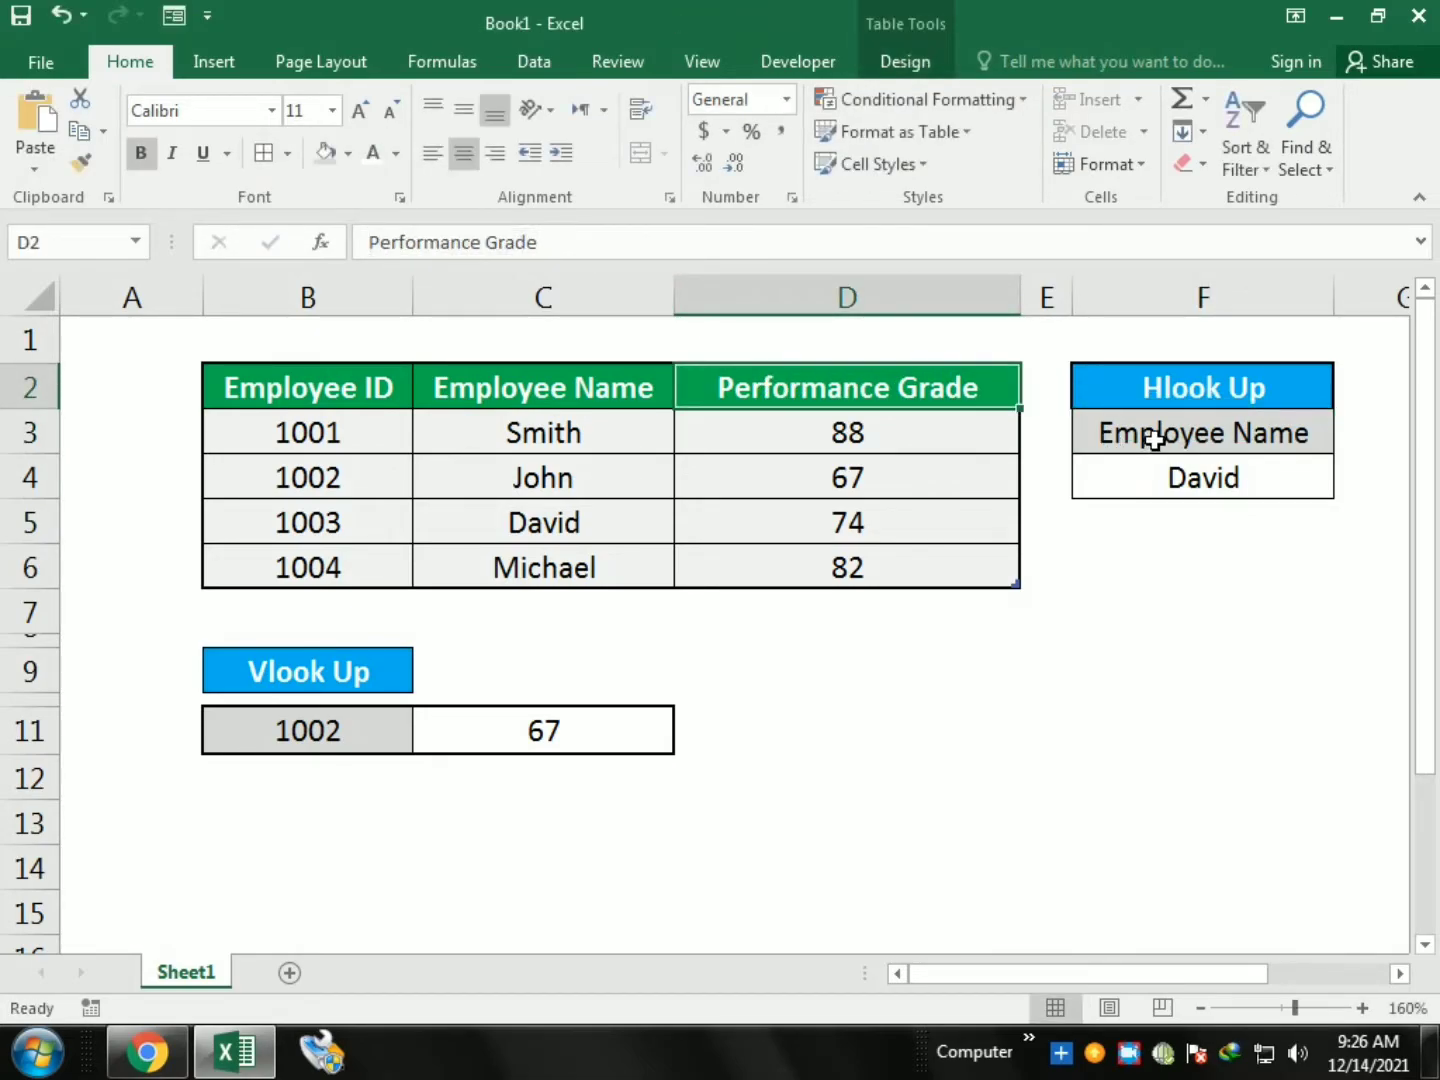
{"action": "left_click", "coordinate": [1155, 438]}
{"action": "key", "text": "ctrl+v"}
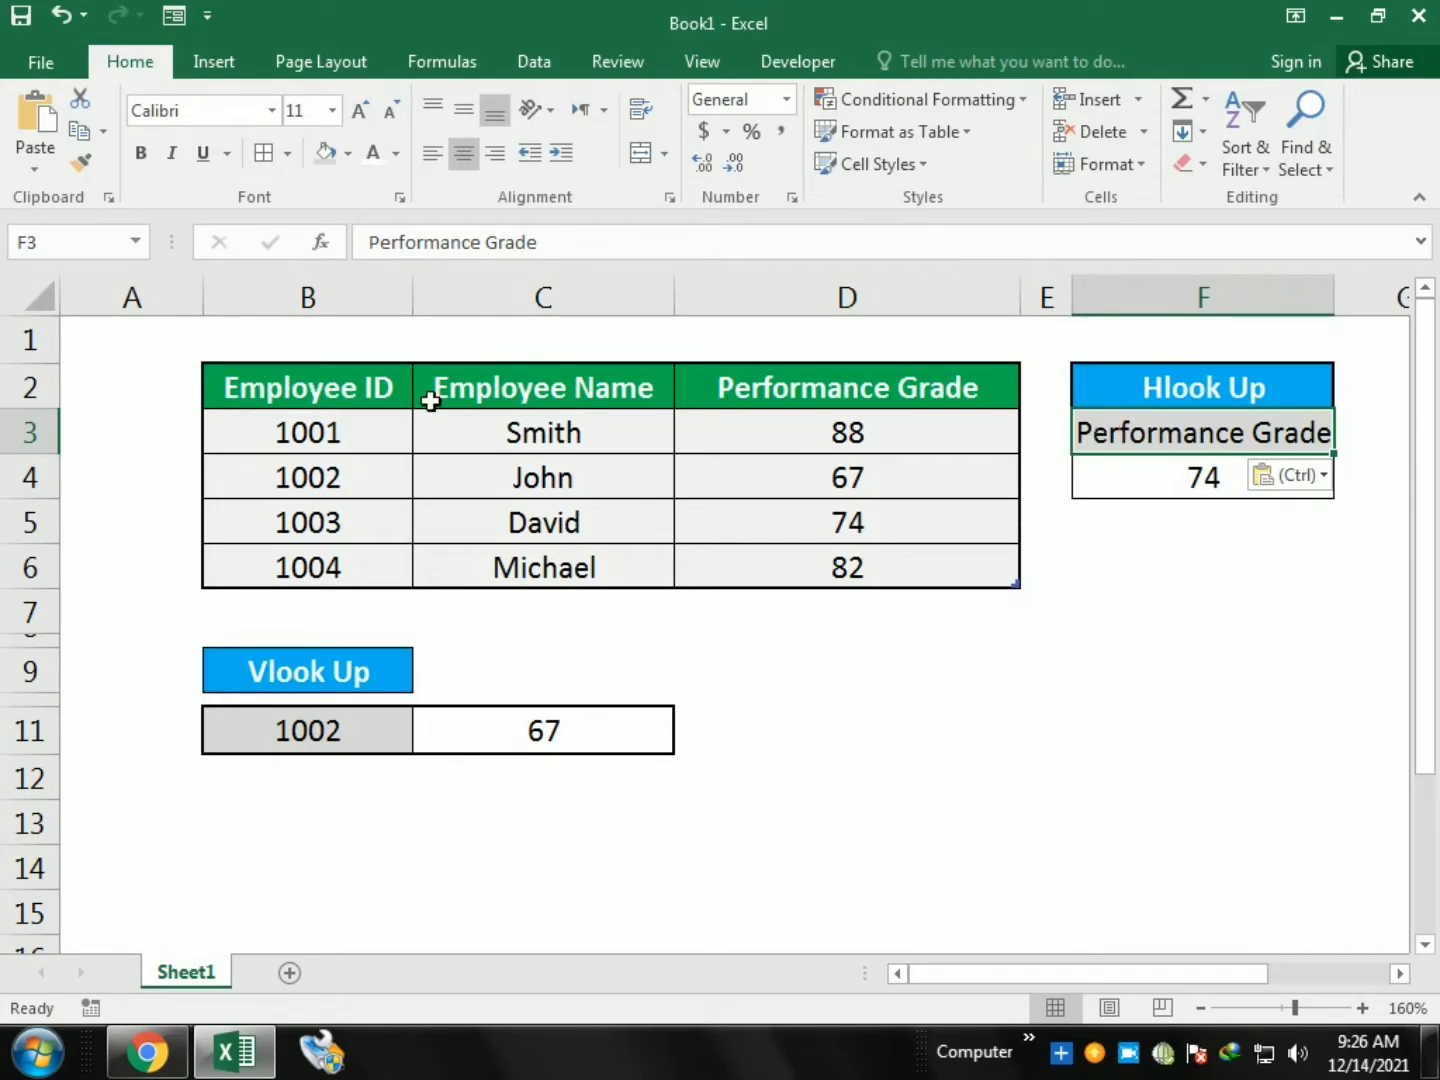
Step: Put 'Employee ID' in F3 as plain text, so F4 returns 1003
{"action": "left_click", "coordinate": [376, 390]}
{"action": "key", "text": "ctrl+c"}
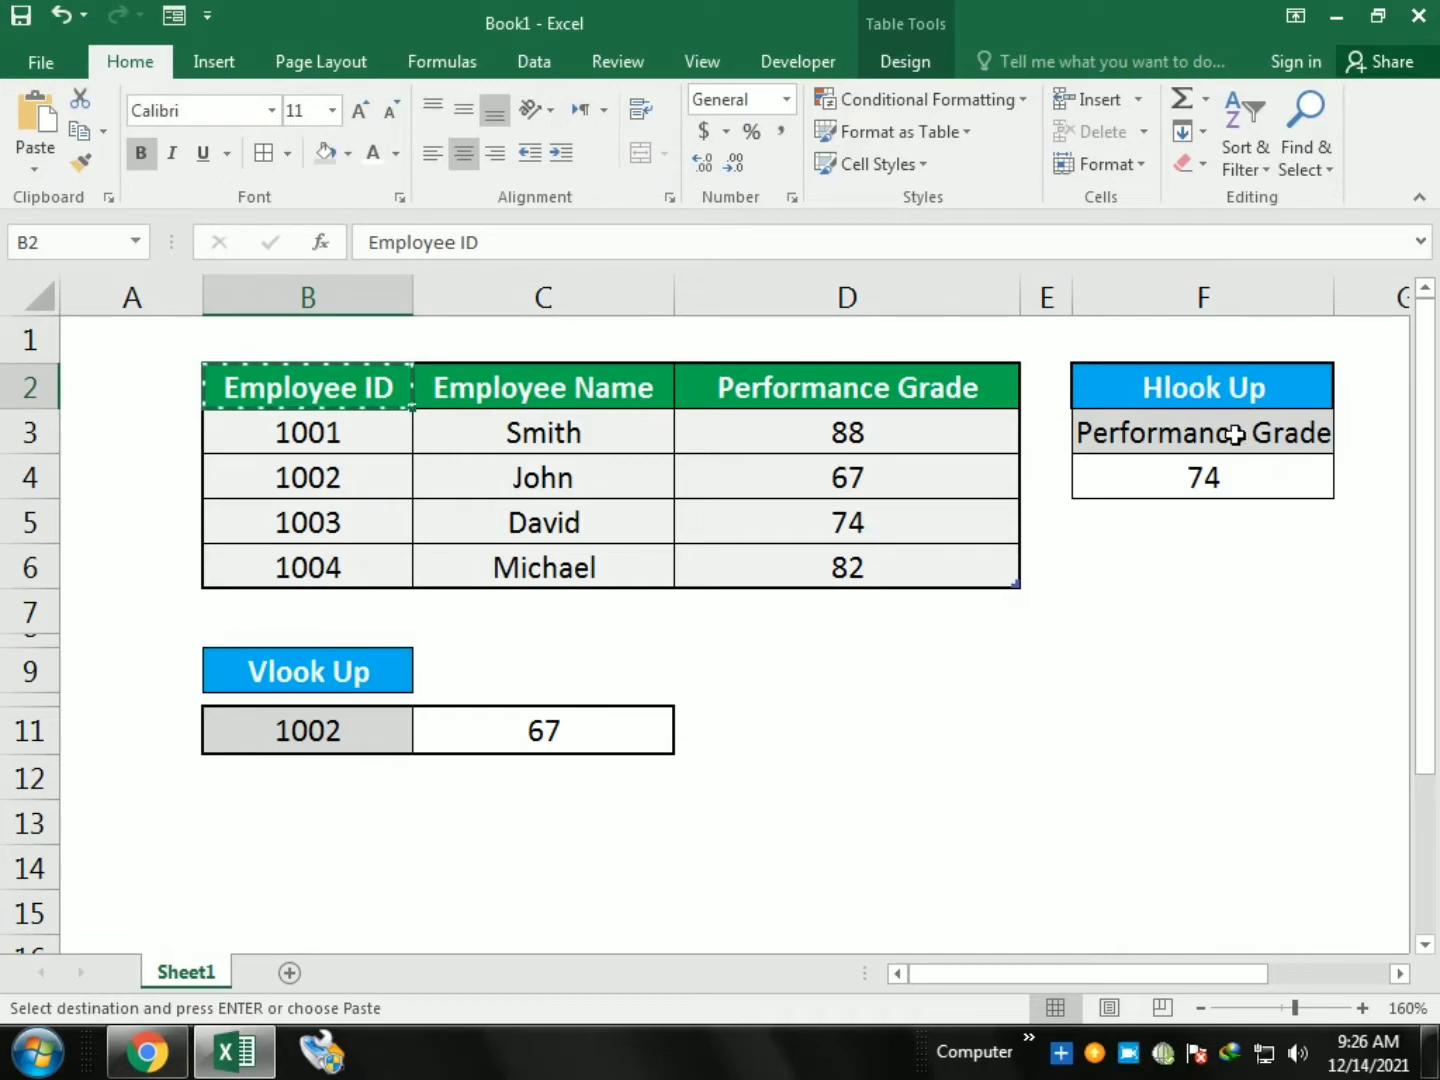
{"action": "left_click", "coordinate": [1236, 434]}
{"action": "key", "text": "ctrl+v"}
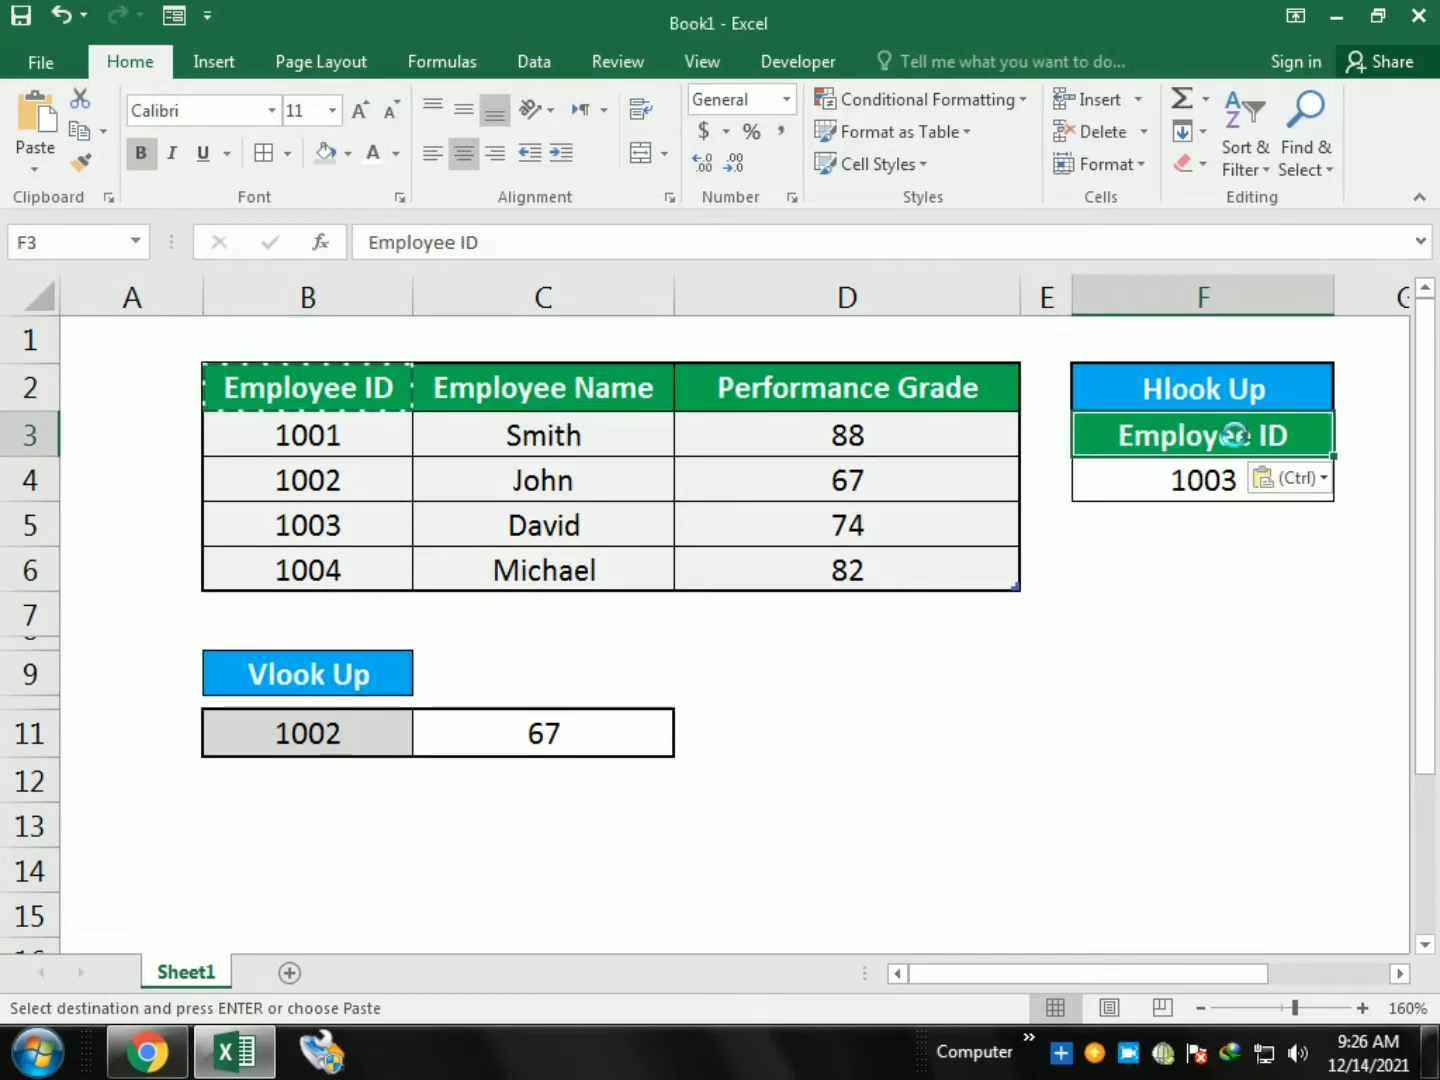
{"action": "key", "text": "ctrl+z"}
{"action": "type", "text": "Emp"}
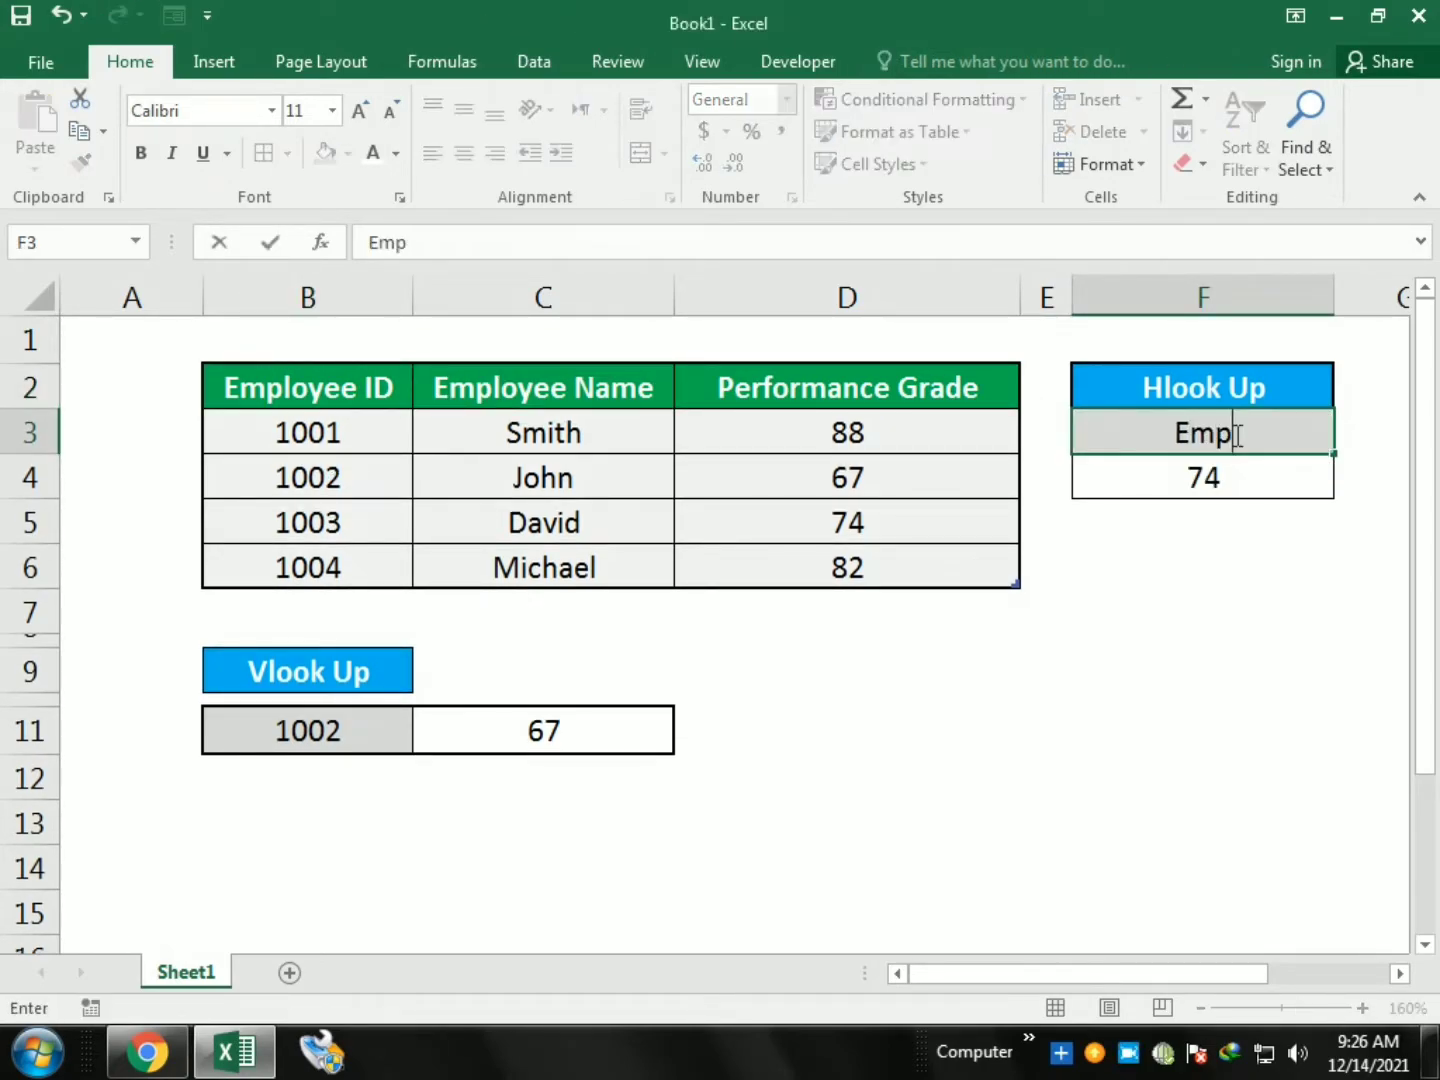
{"action": "type", "text": "loyee ID"}
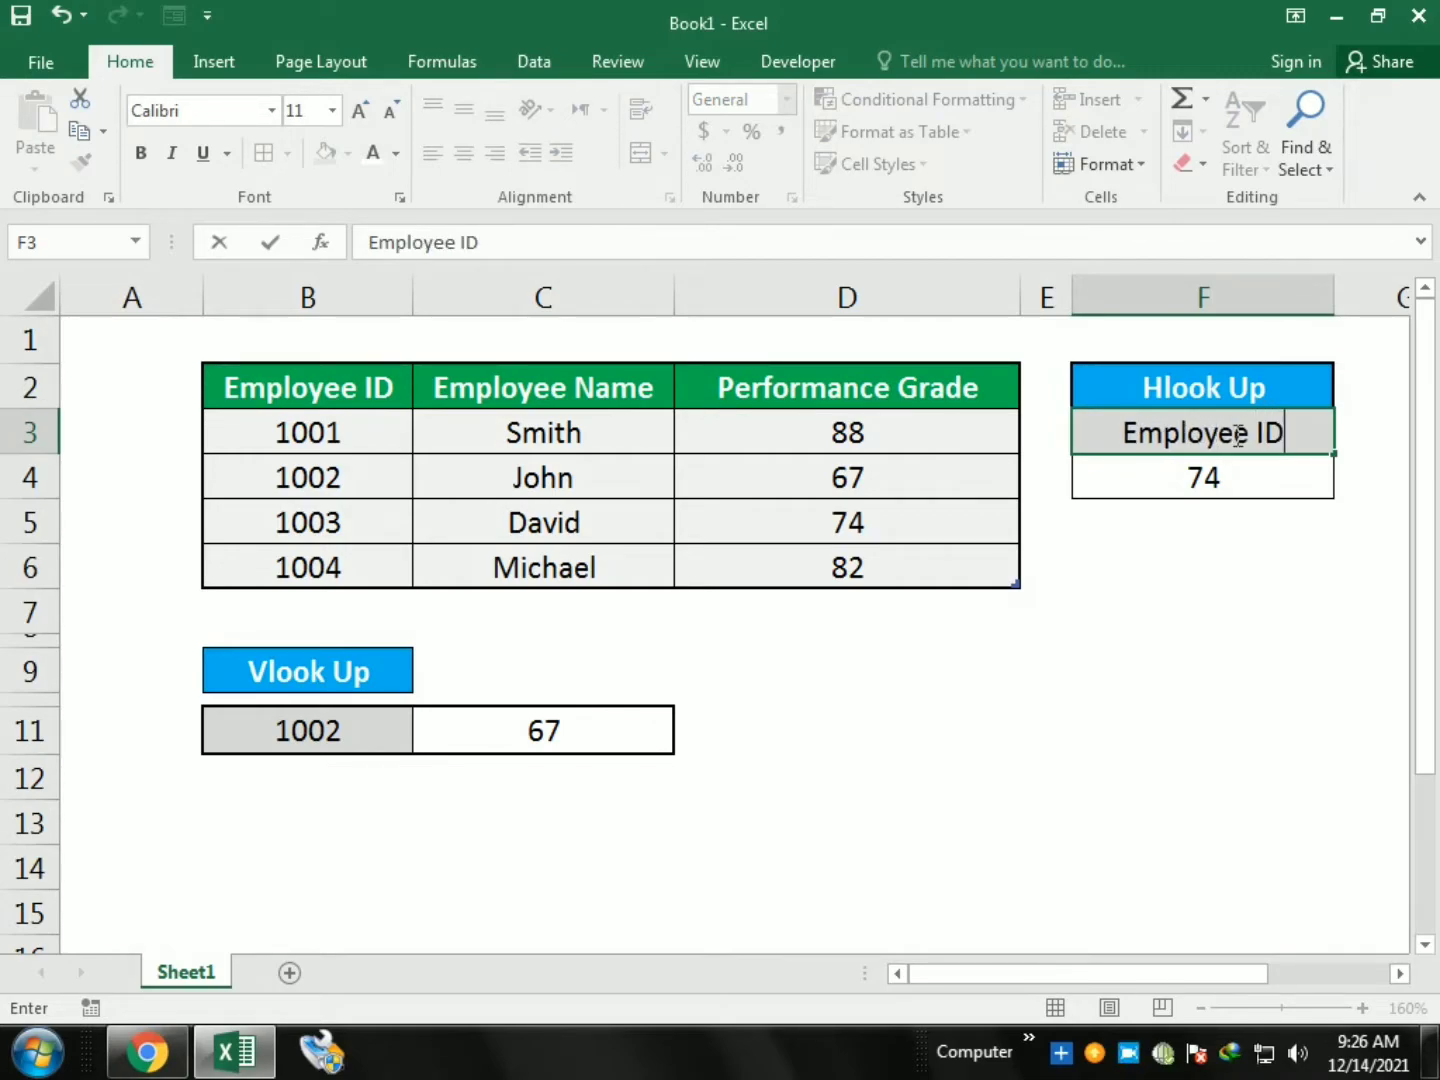
{"action": "key", "text": "Return"}
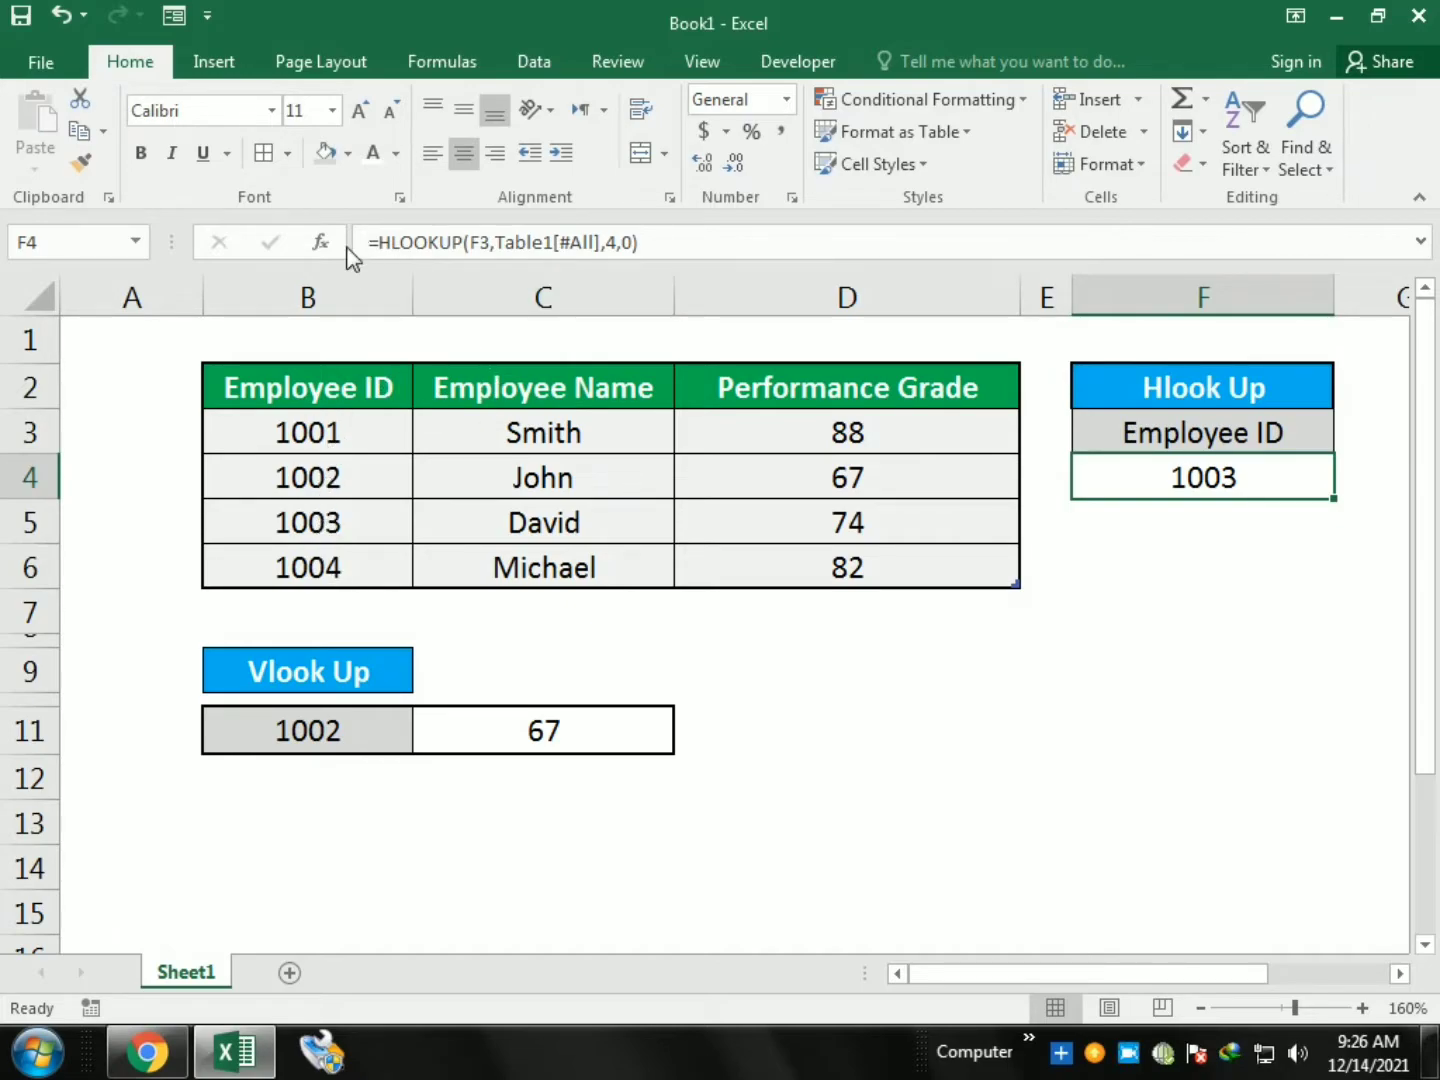
Step: Reopen F4's HLOOKUP arguments and try row indexes 5 and 2
{"action": "left_click", "coordinate": [321, 243]}
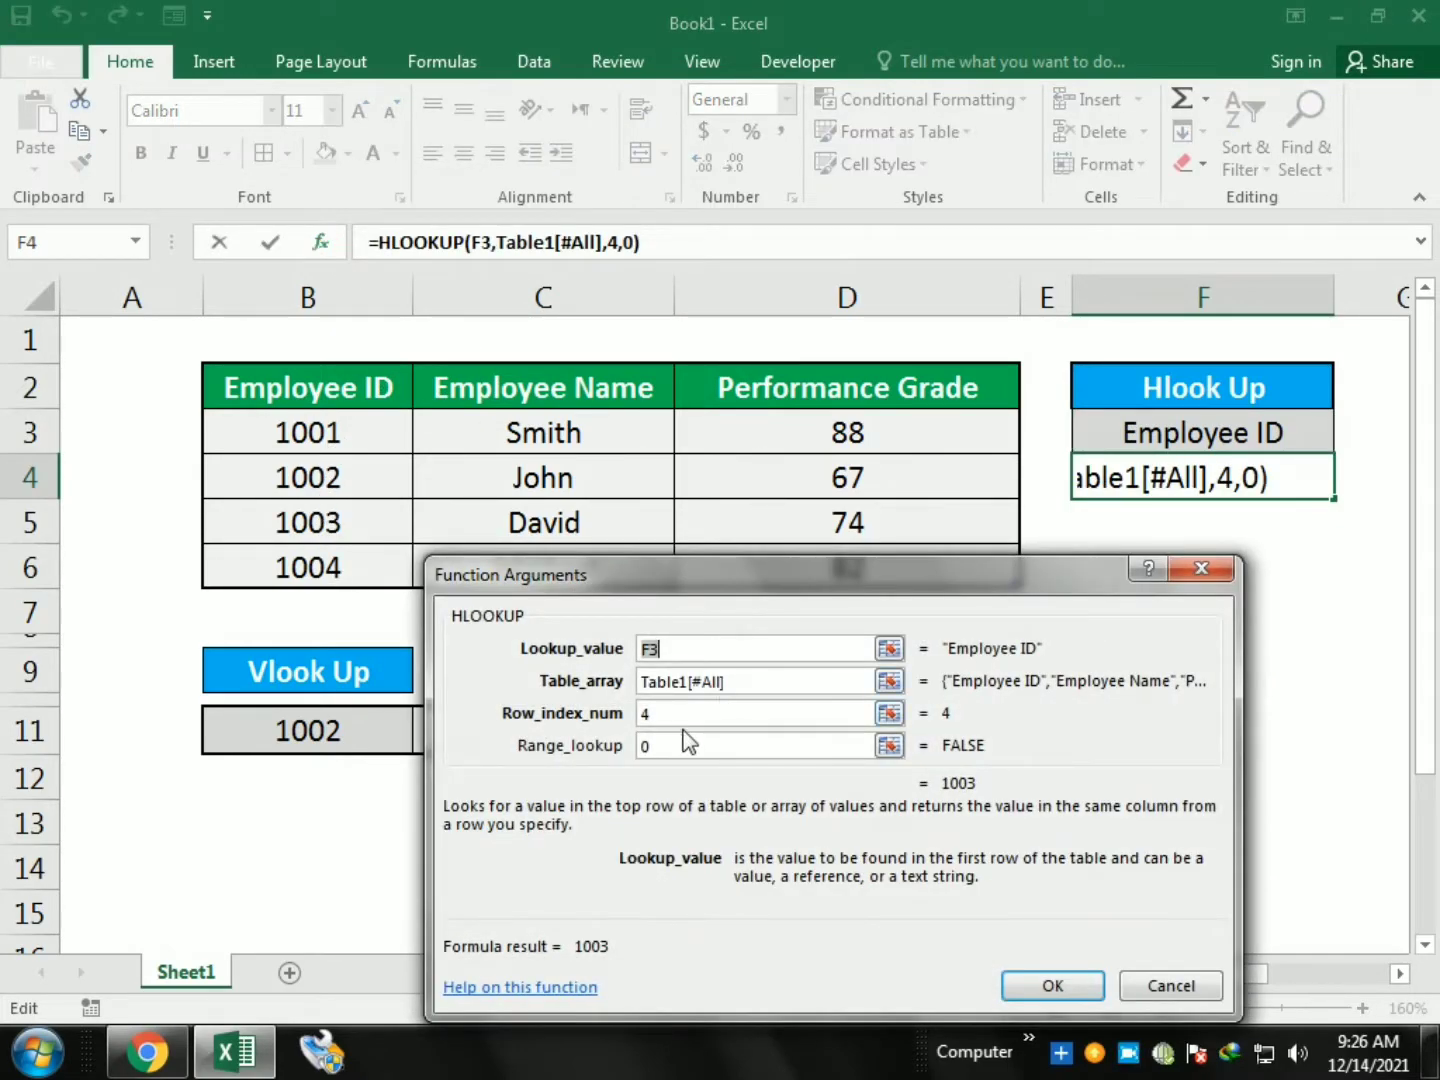
{"action": "left_click_drag", "start_coordinate": [707, 618], "coordinate": [514, 704]}
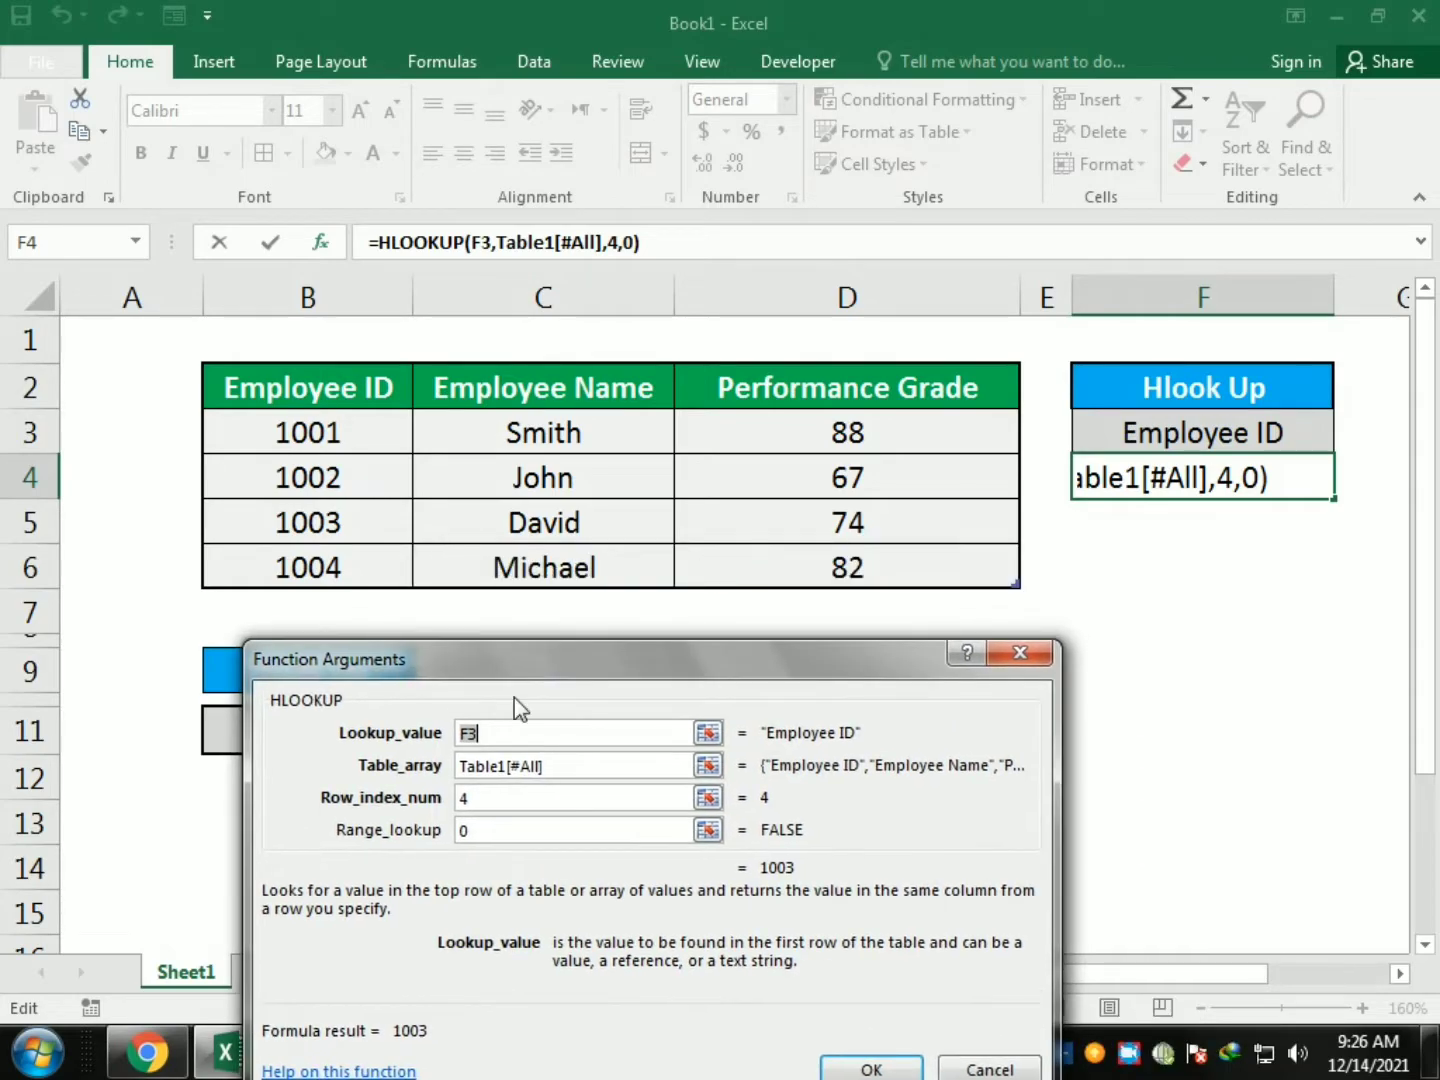
{"action": "left_click", "coordinate": [480, 796]}
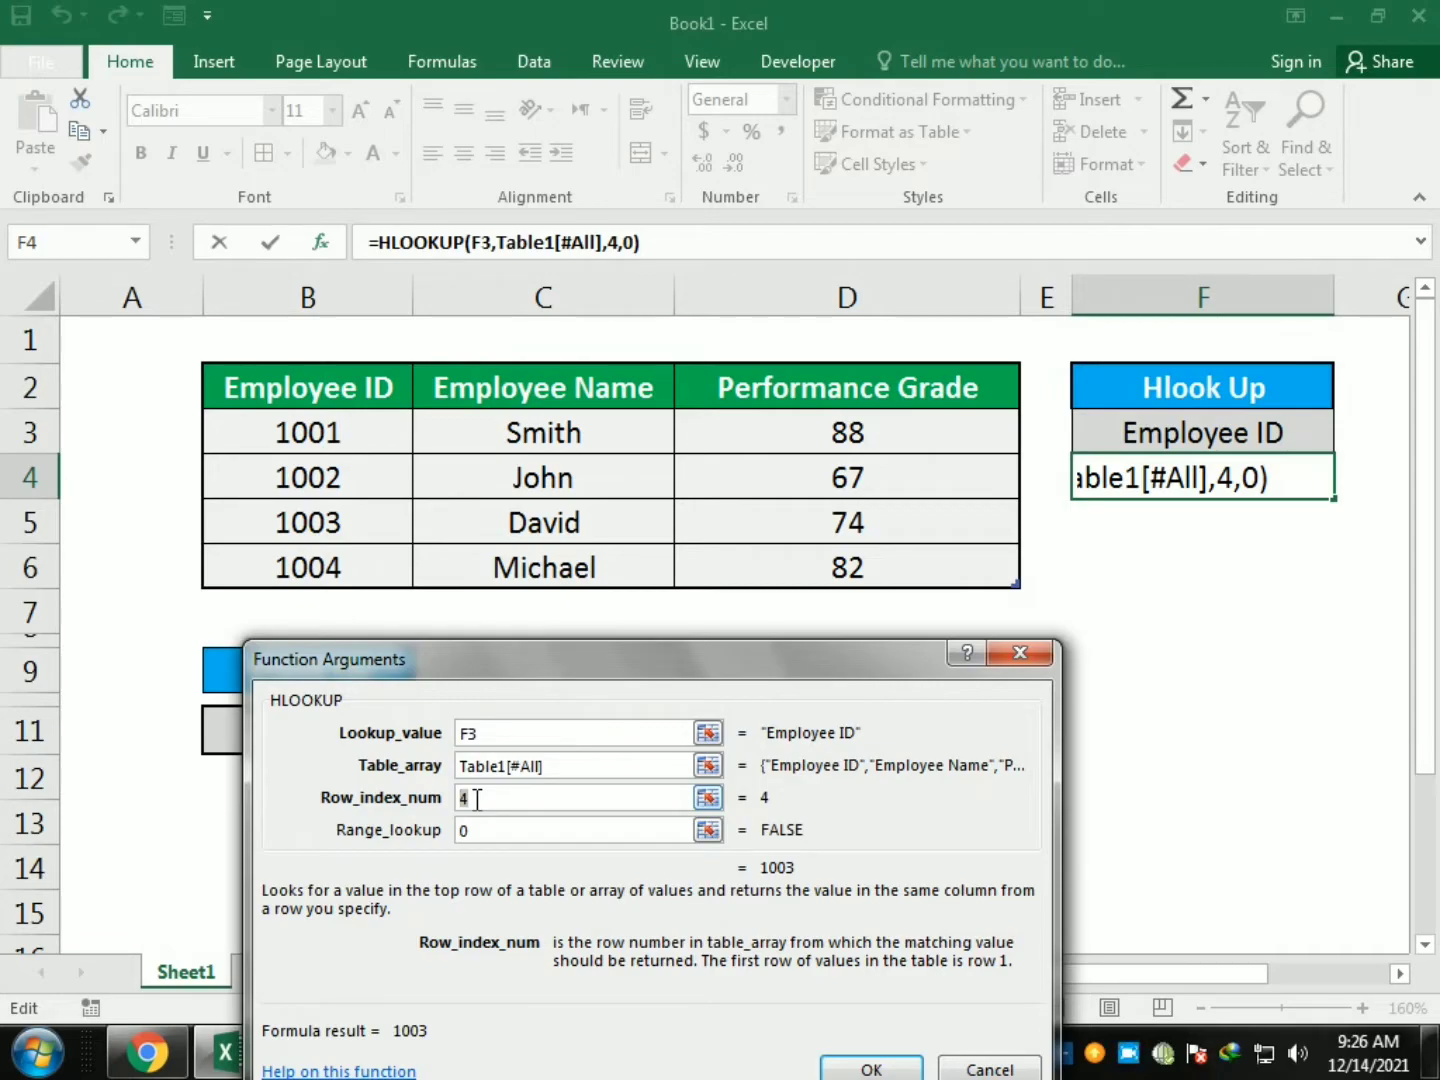
{"action": "type", "text": "5"}
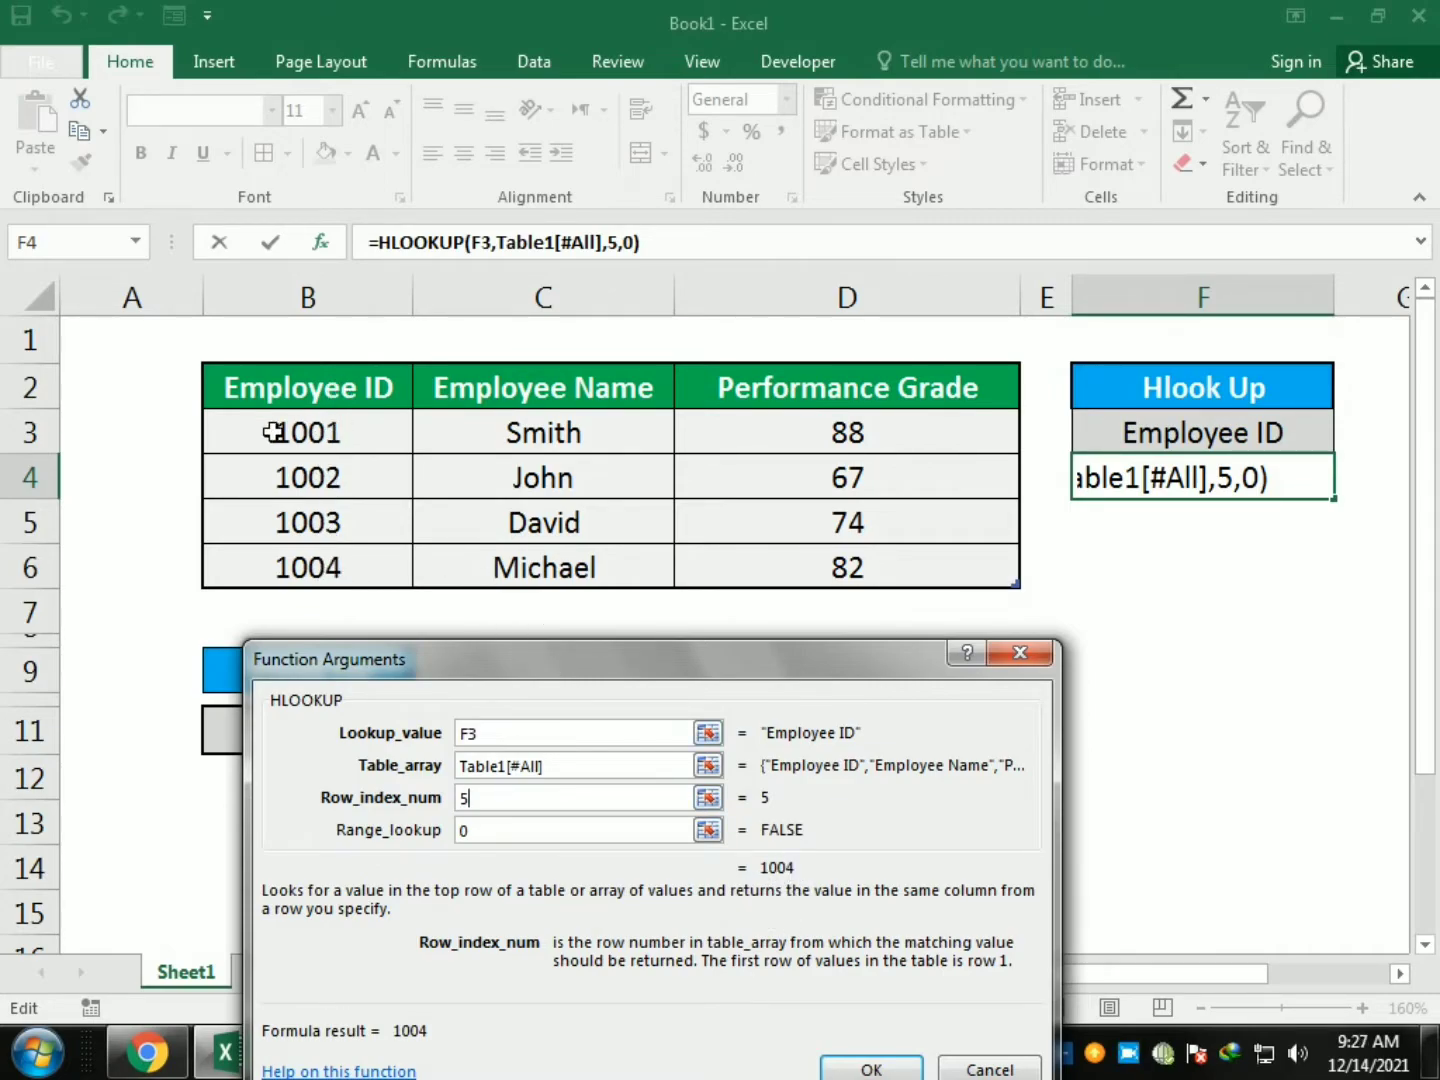
{"action": "left_click", "coordinate": [505, 797]}
{"action": "type", "text": "2"}
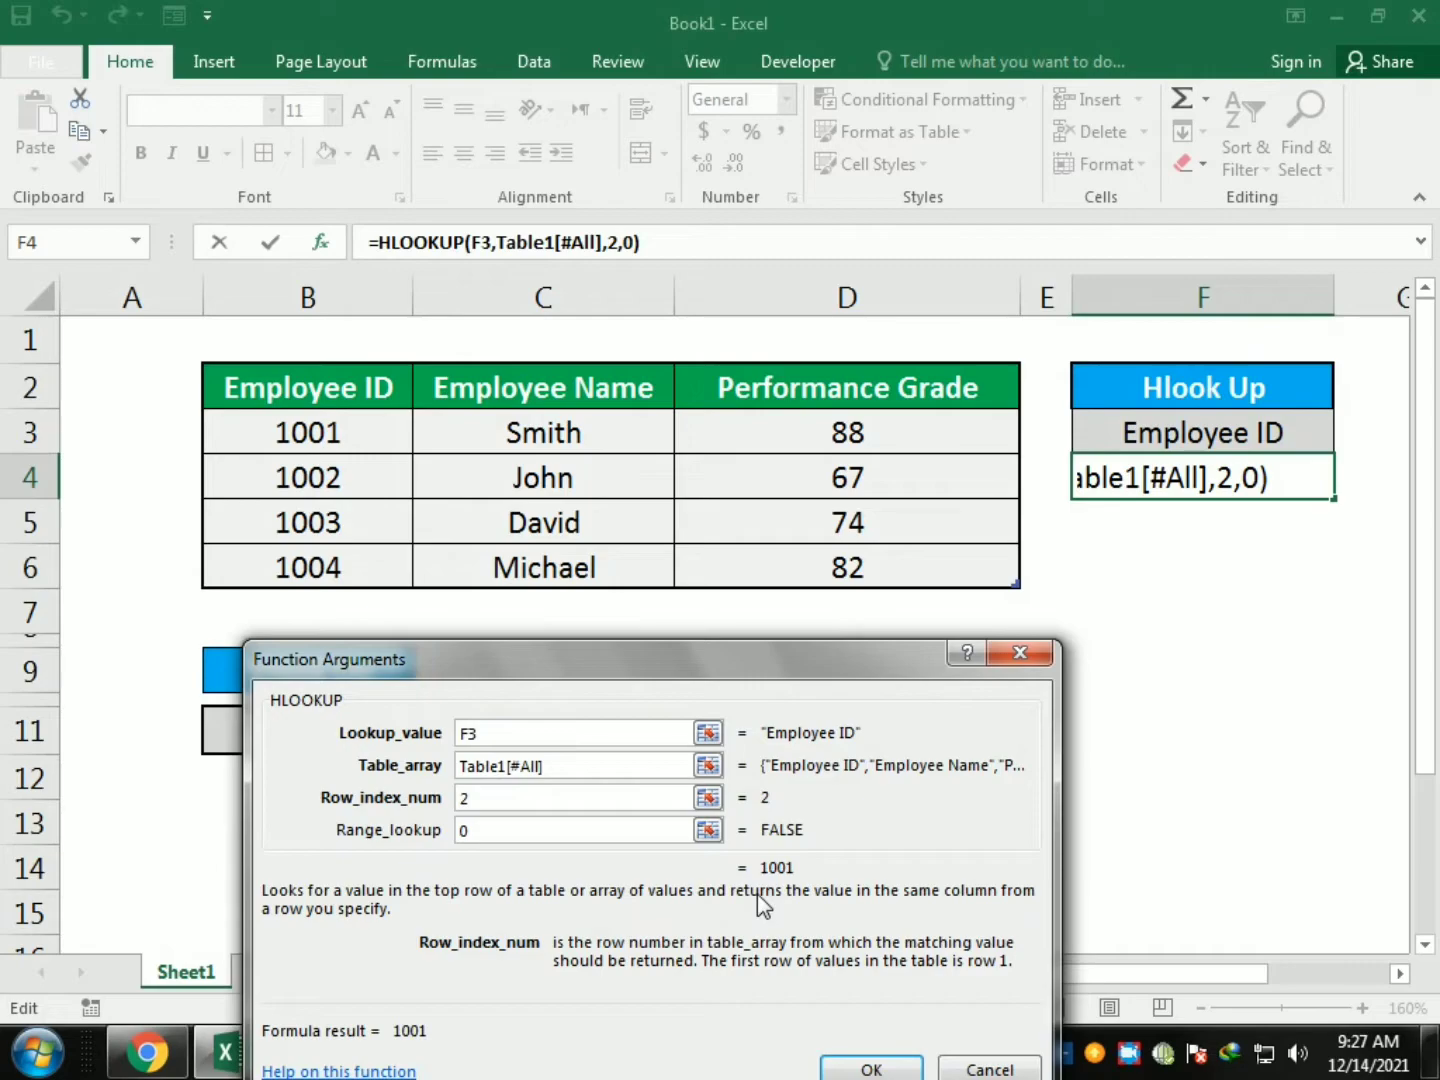
Step: Change the HLOOKUP row index to 3, then 4, and apply so F4 shows 1003
{"action": "double_click", "coordinate": [467, 802]}
{"action": "type", "text": "3"}
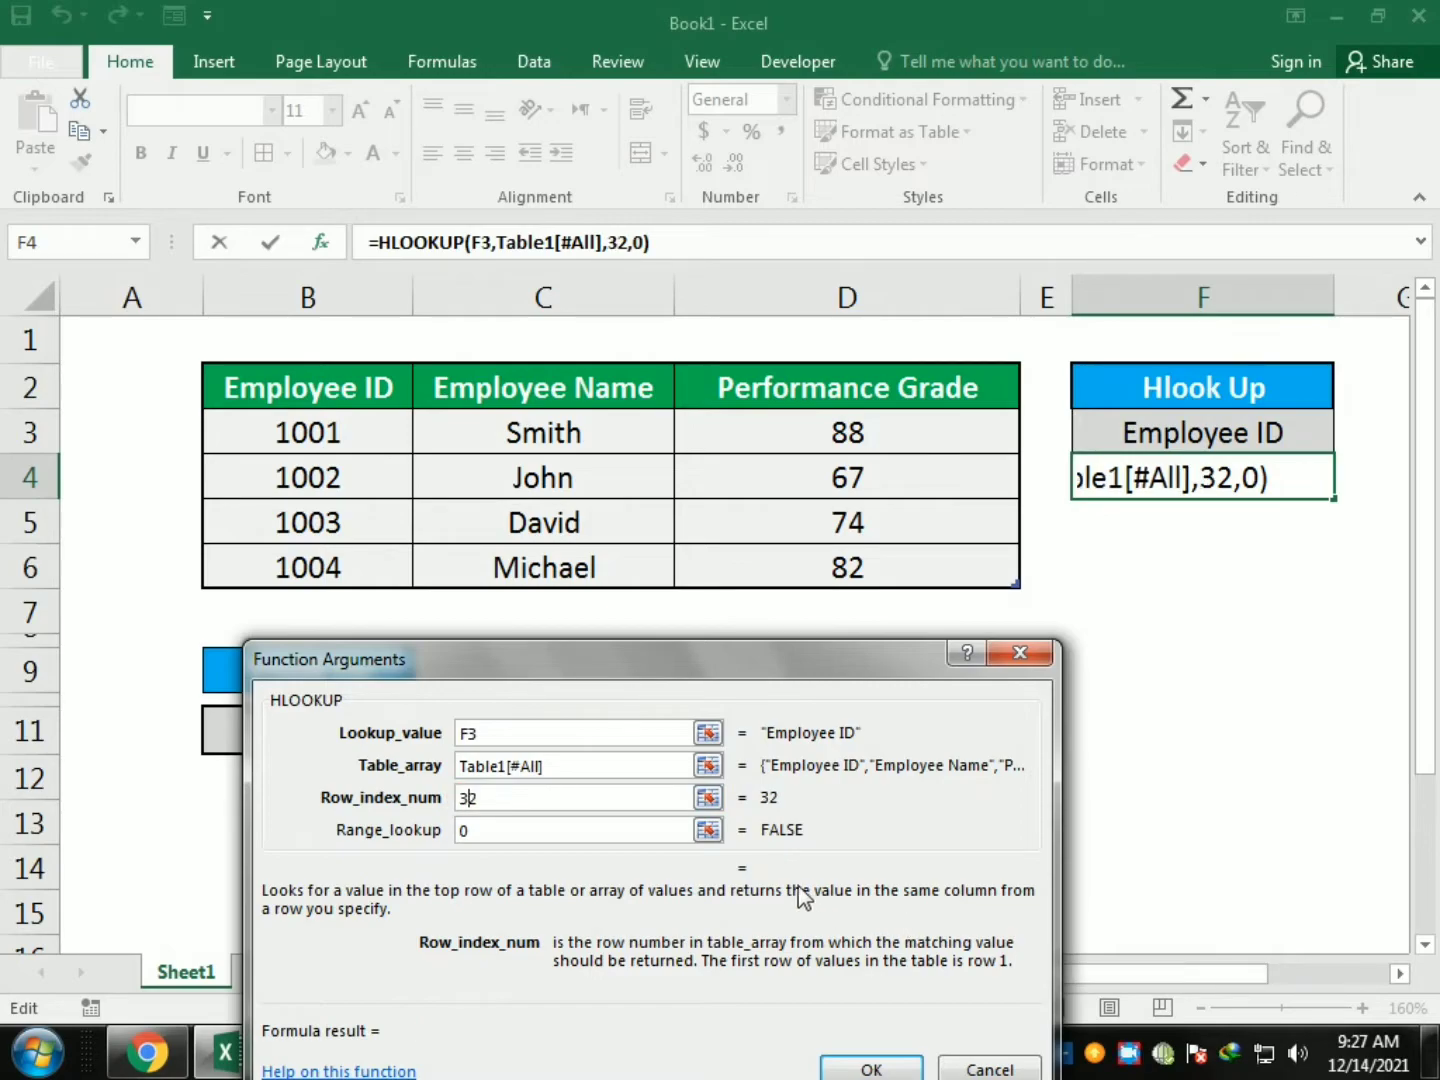
{"action": "double_click", "coordinate": [508, 797]}
{"action": "type", "text": "3"}
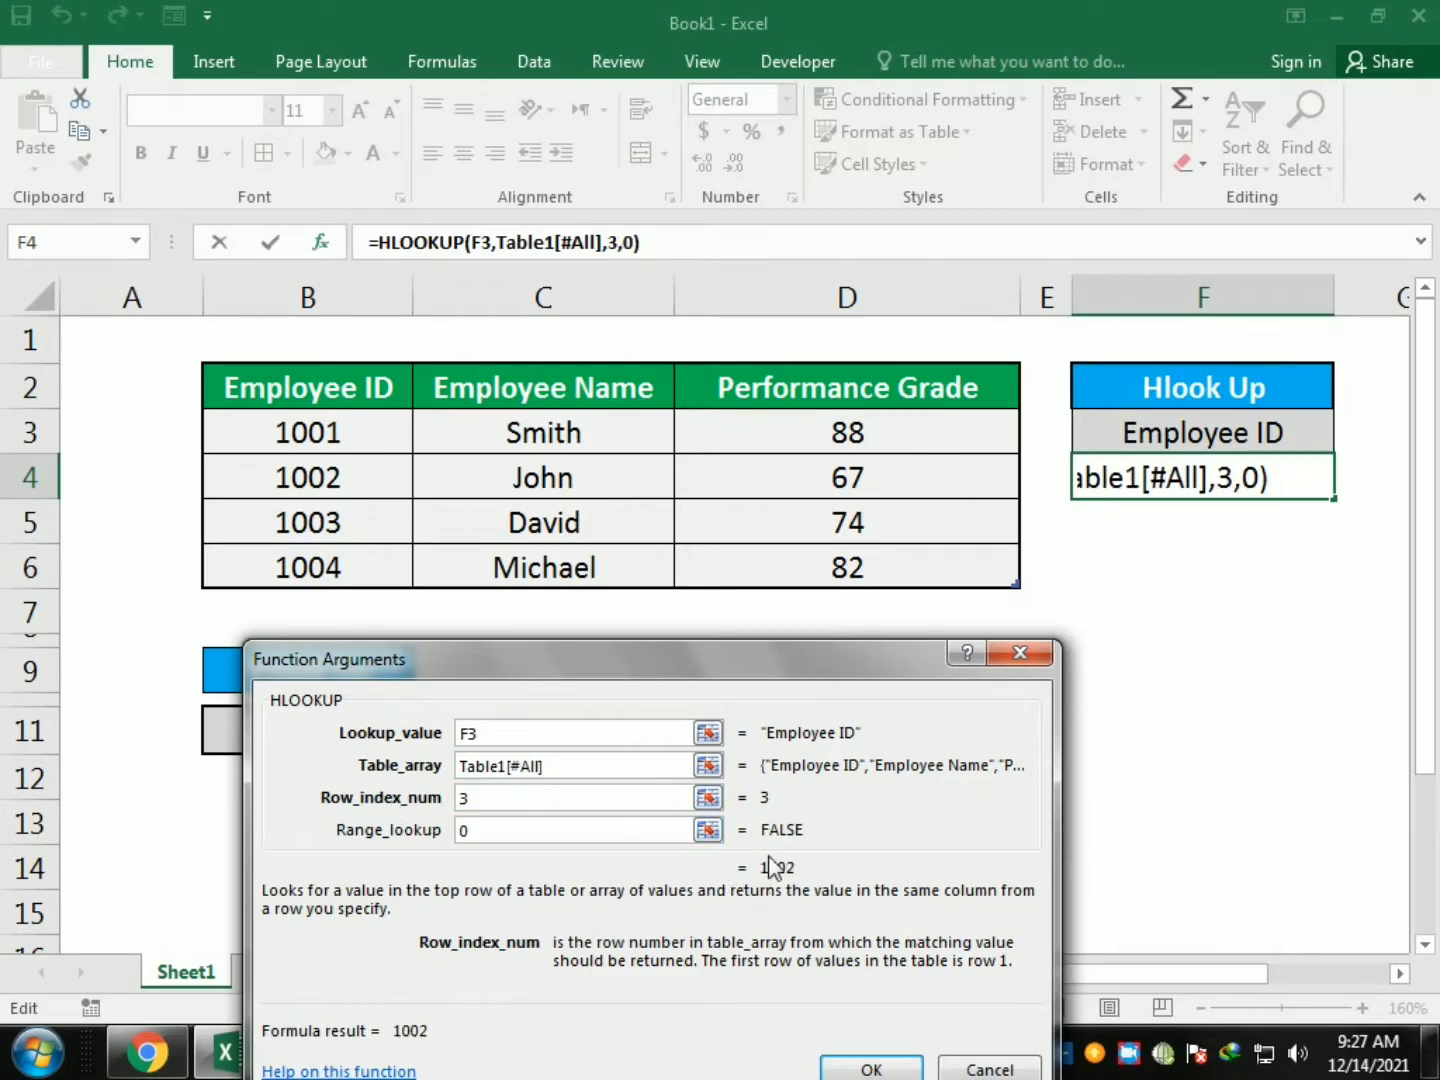
{"action": "double_click", "coordinate": [498, 798]}
{"action": "type", "text": "4"}
{"action": "key", "text": "Return"}
Step: Retype the F3 lookup heading as 'Employee Name'
{"action": "left_click", "coordinate": [1172, 436]}
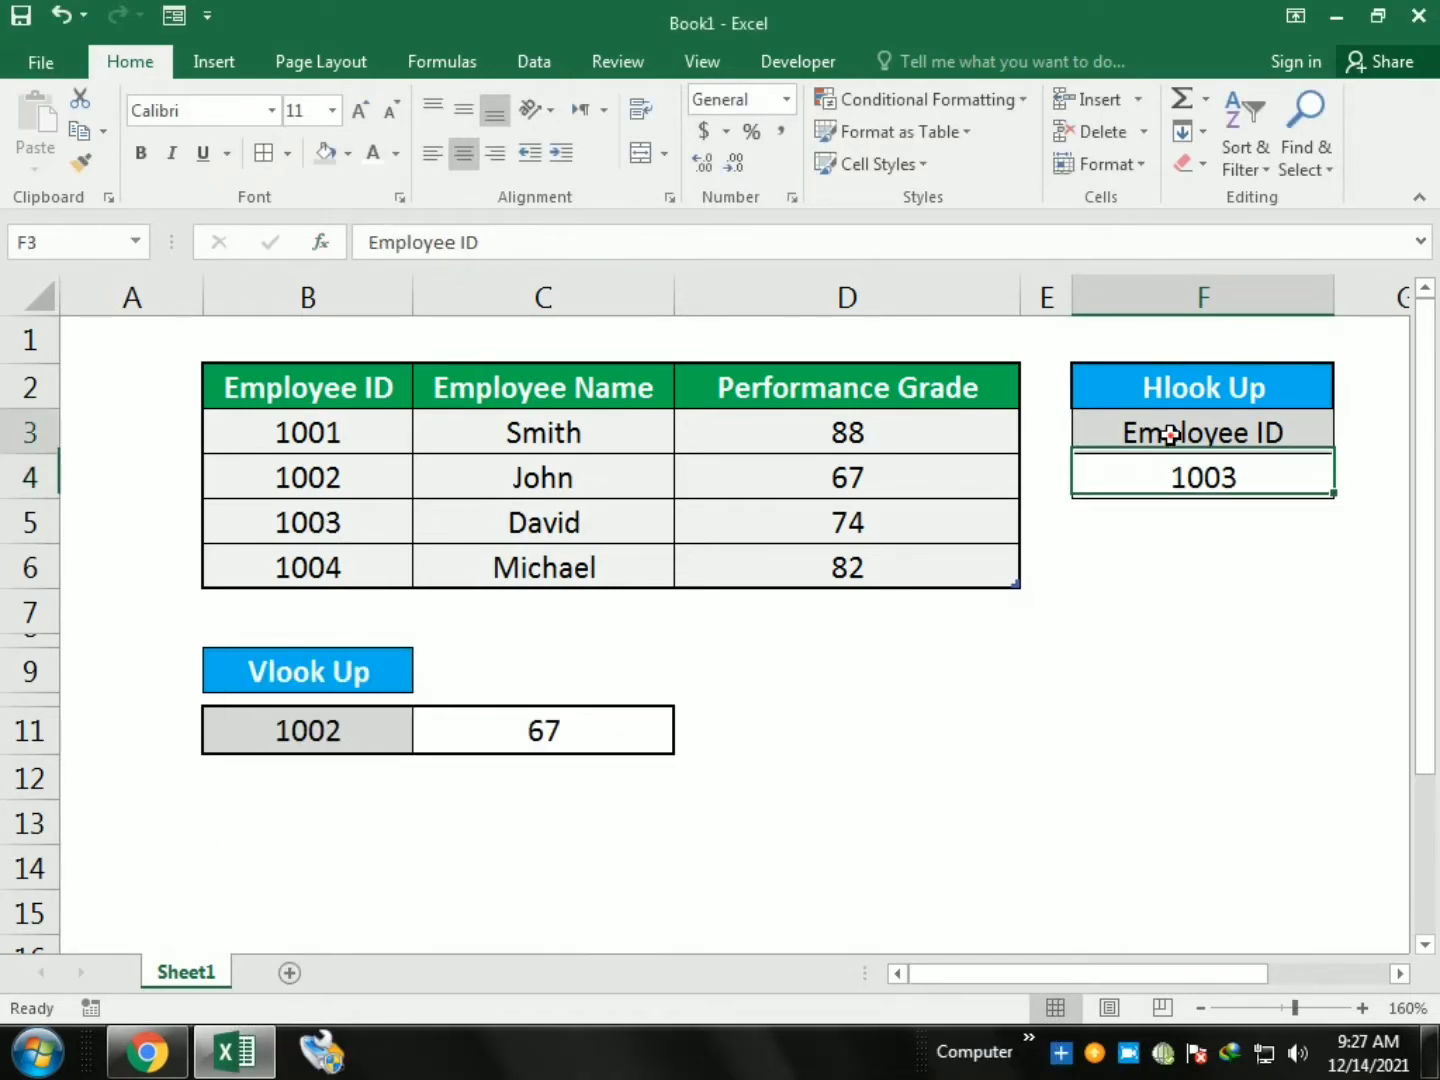
{"action": "type", "text": "Empl"}
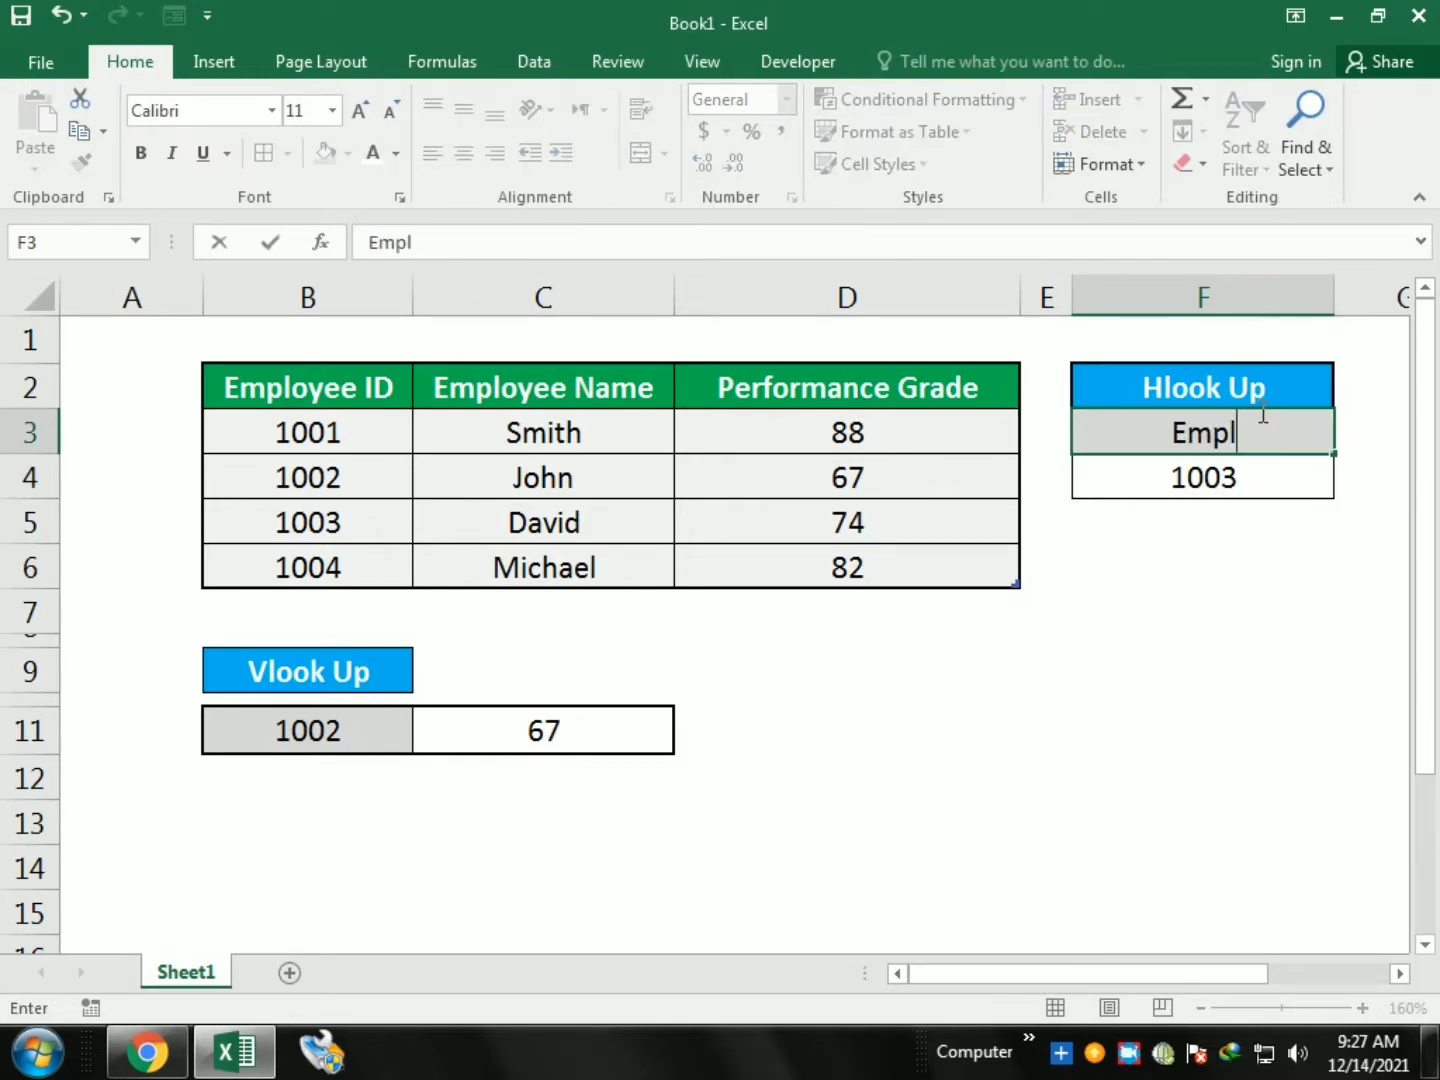
{"action": "type", "text": "oyee na"}
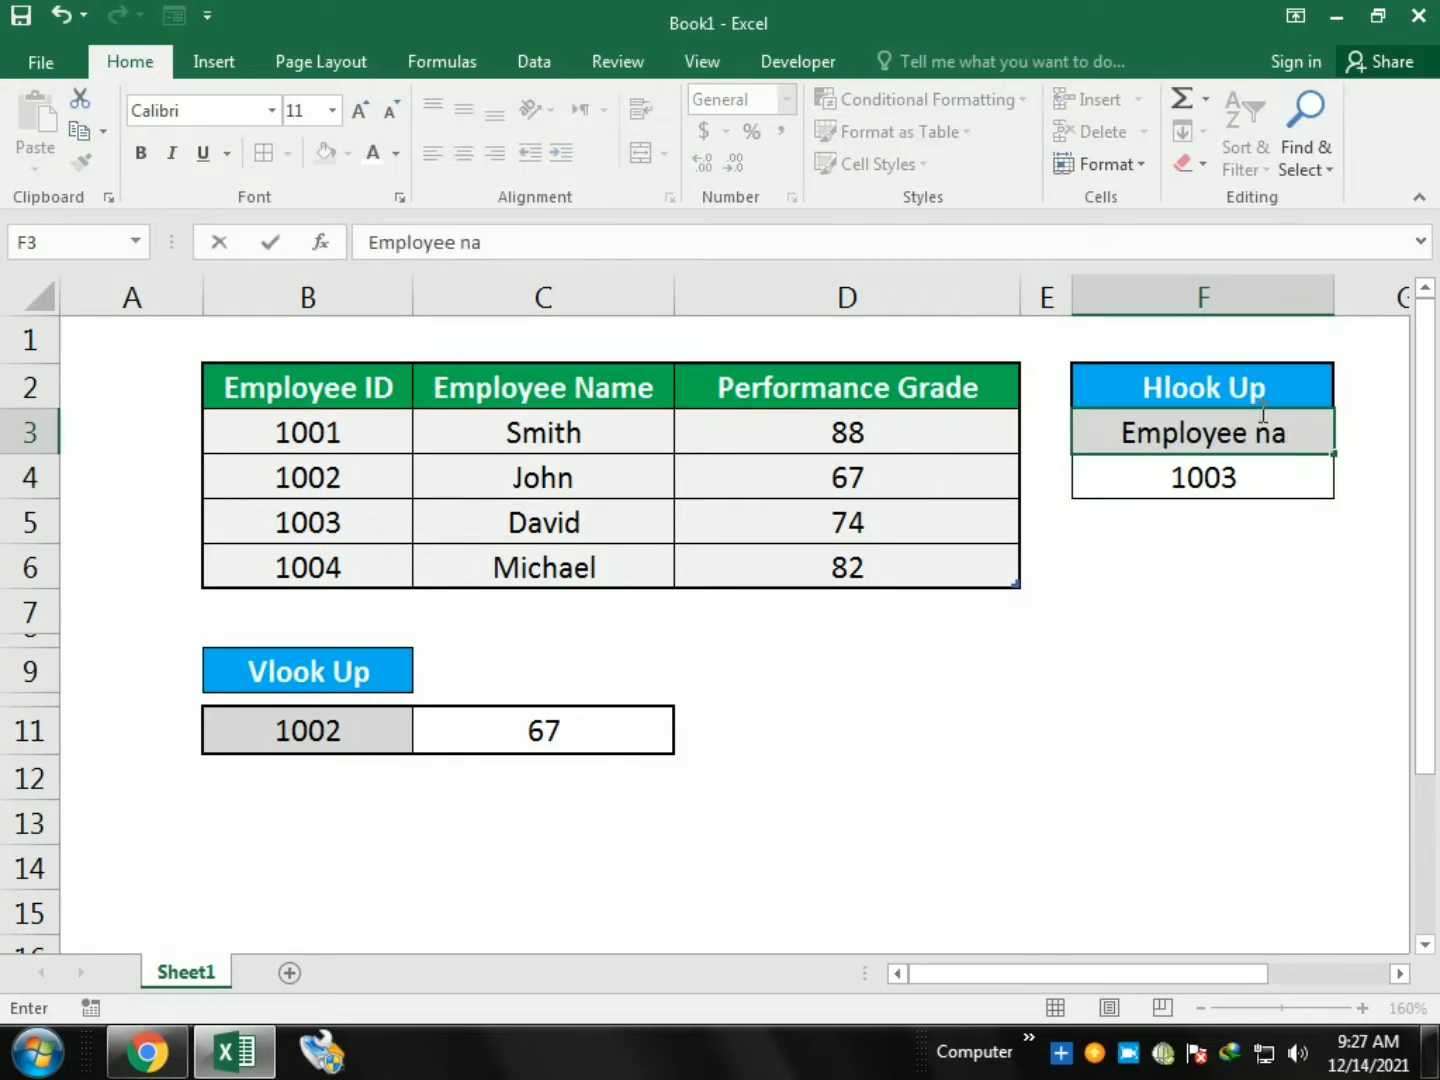
{"action": "key", "text": "BackSpace"}
{"action": "key", "text": "BackSpace"}
{"action": "key", "text": "BackSpace"}
{"action": "type", "text": "Name"}
{"action": "key", "text": "Return"}
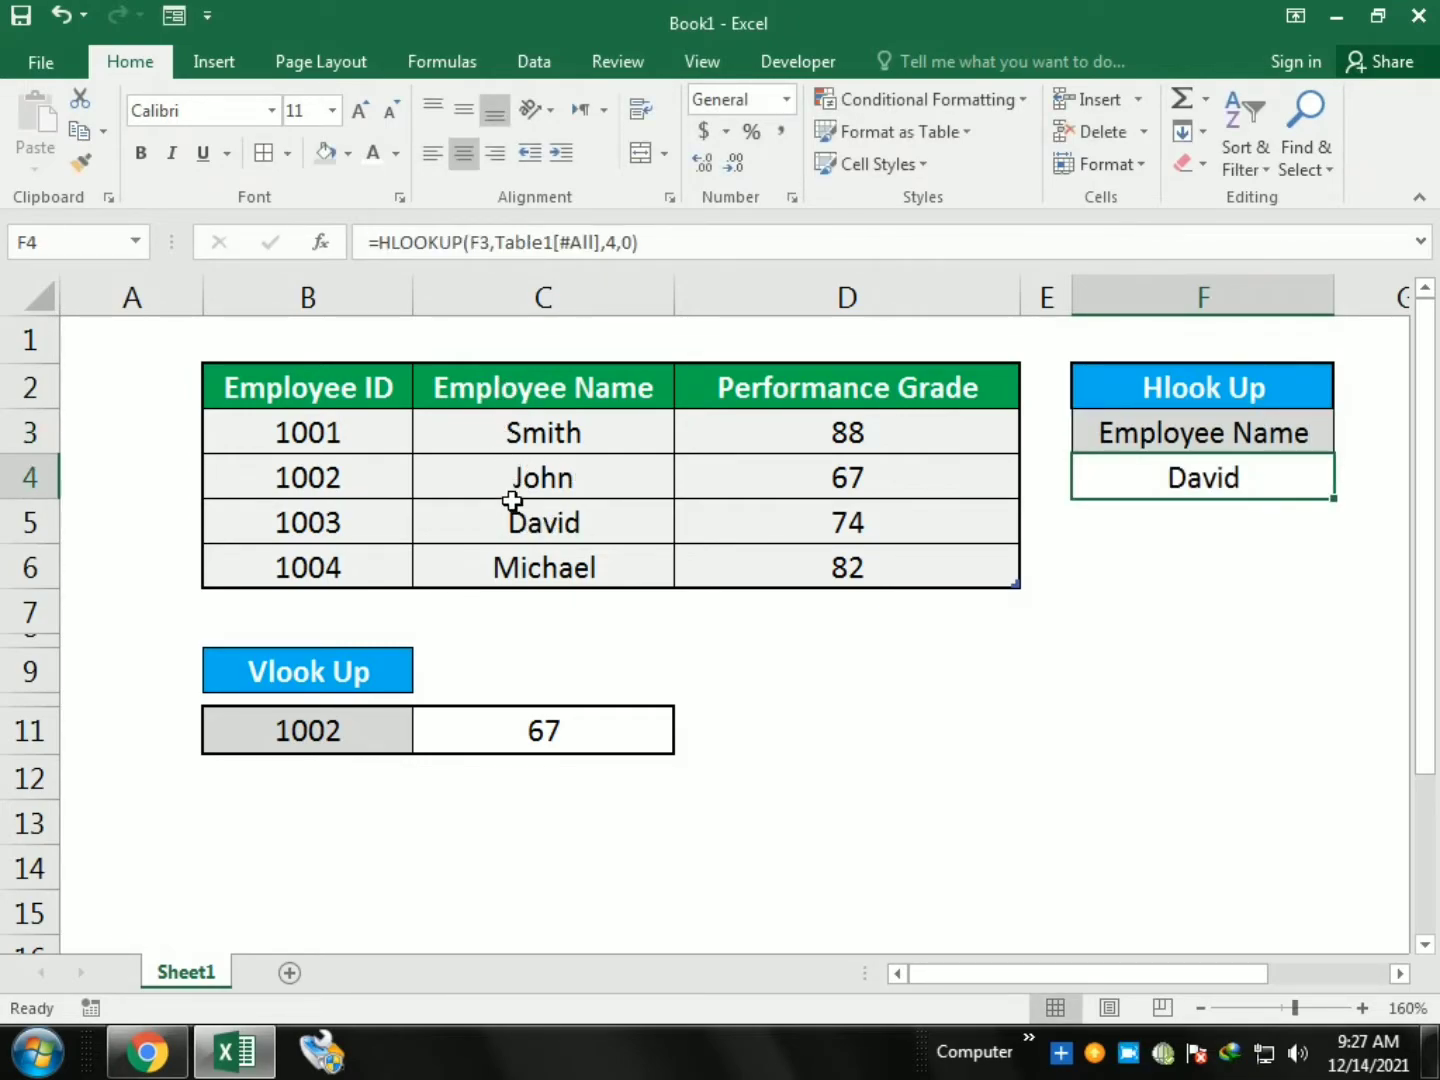
Step: Change the HLOOKUP row index in F4 from 4 to 3, so it returns John
{"action": "left_click", "coordinate": [608, 246]}
{"action": "double_click", "coordinate": [614, 243]}
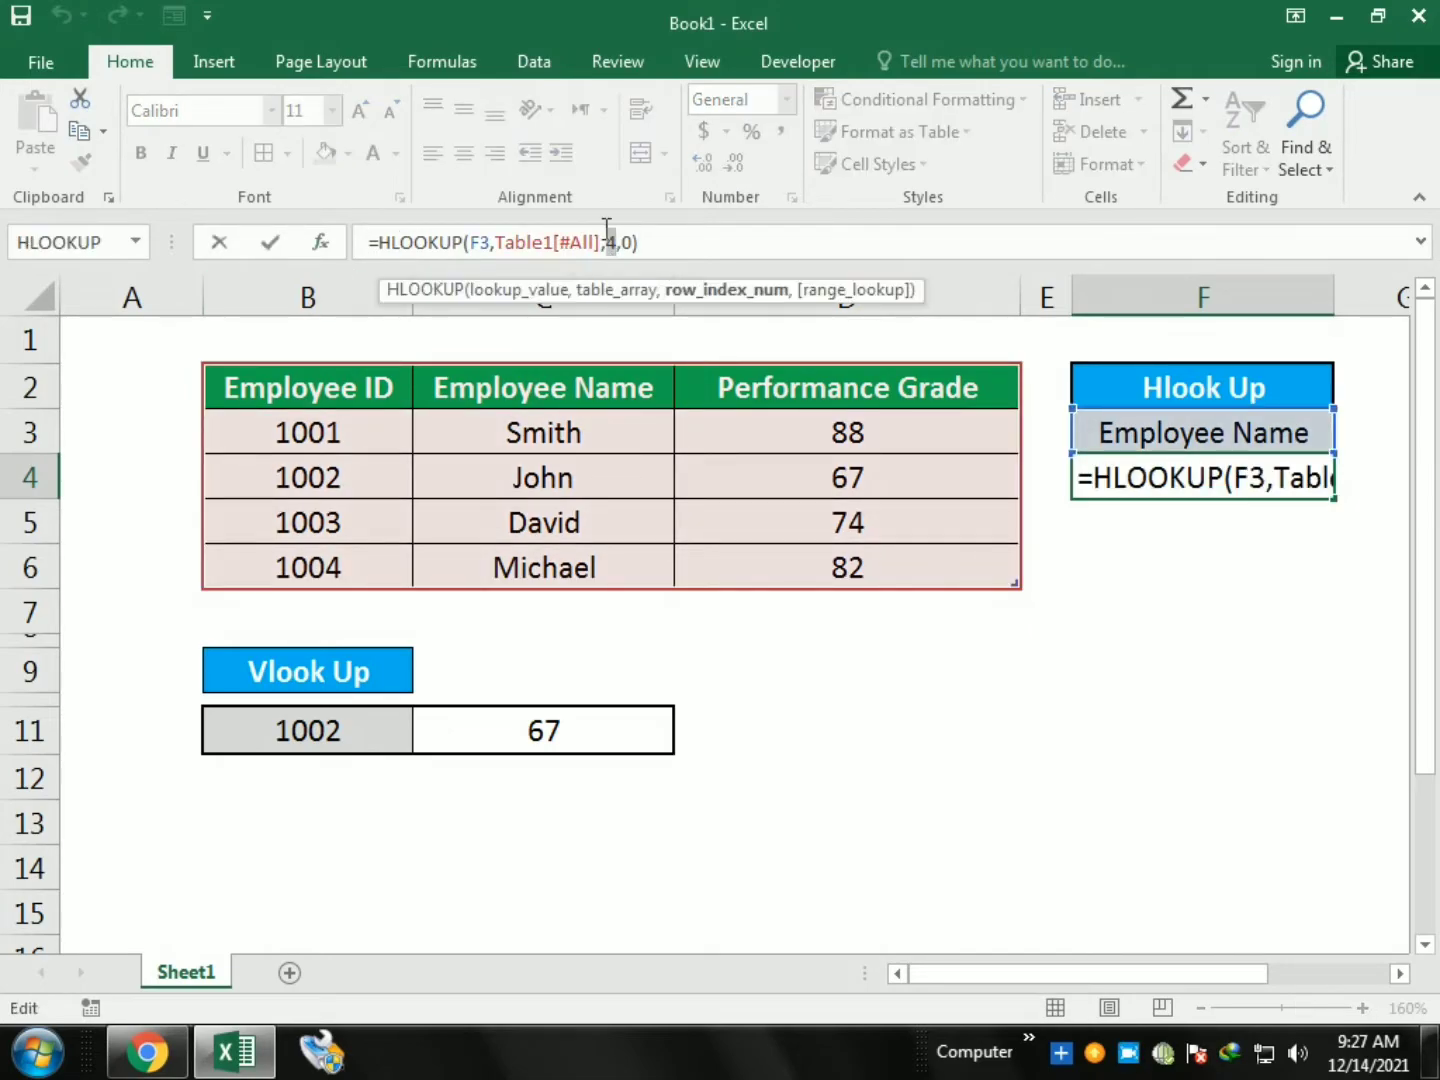
{"action": "type", "text": "3"}
{"action": "key", "text": "Return"}
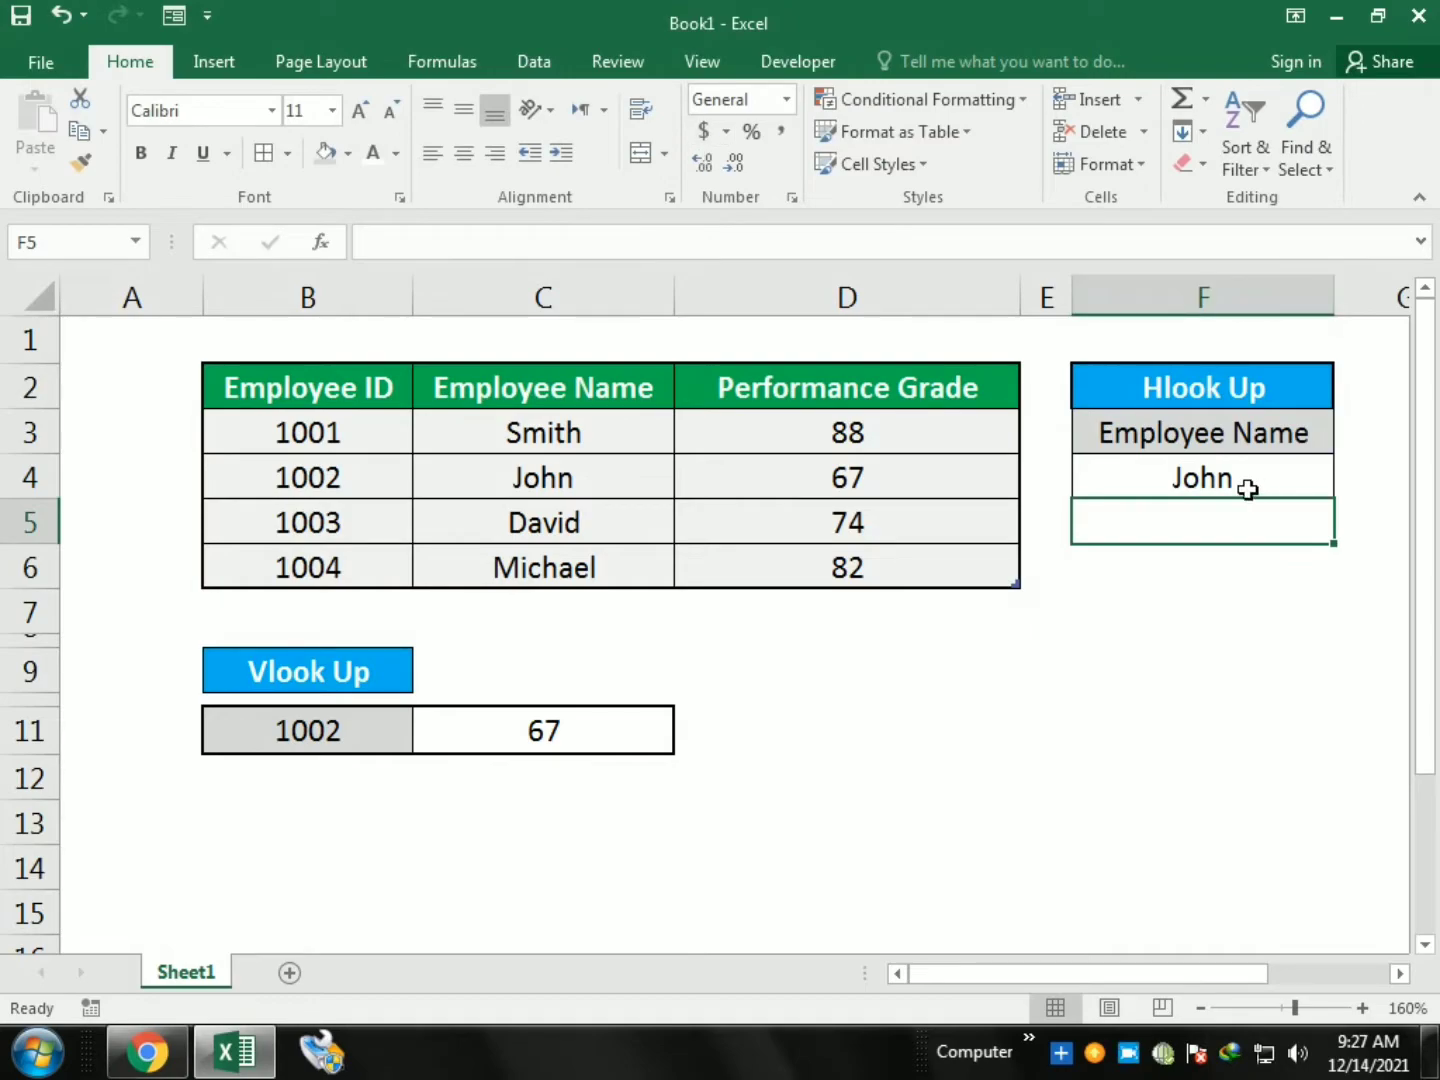
{"action": "left_click", "coordinate": [1157, 470]}
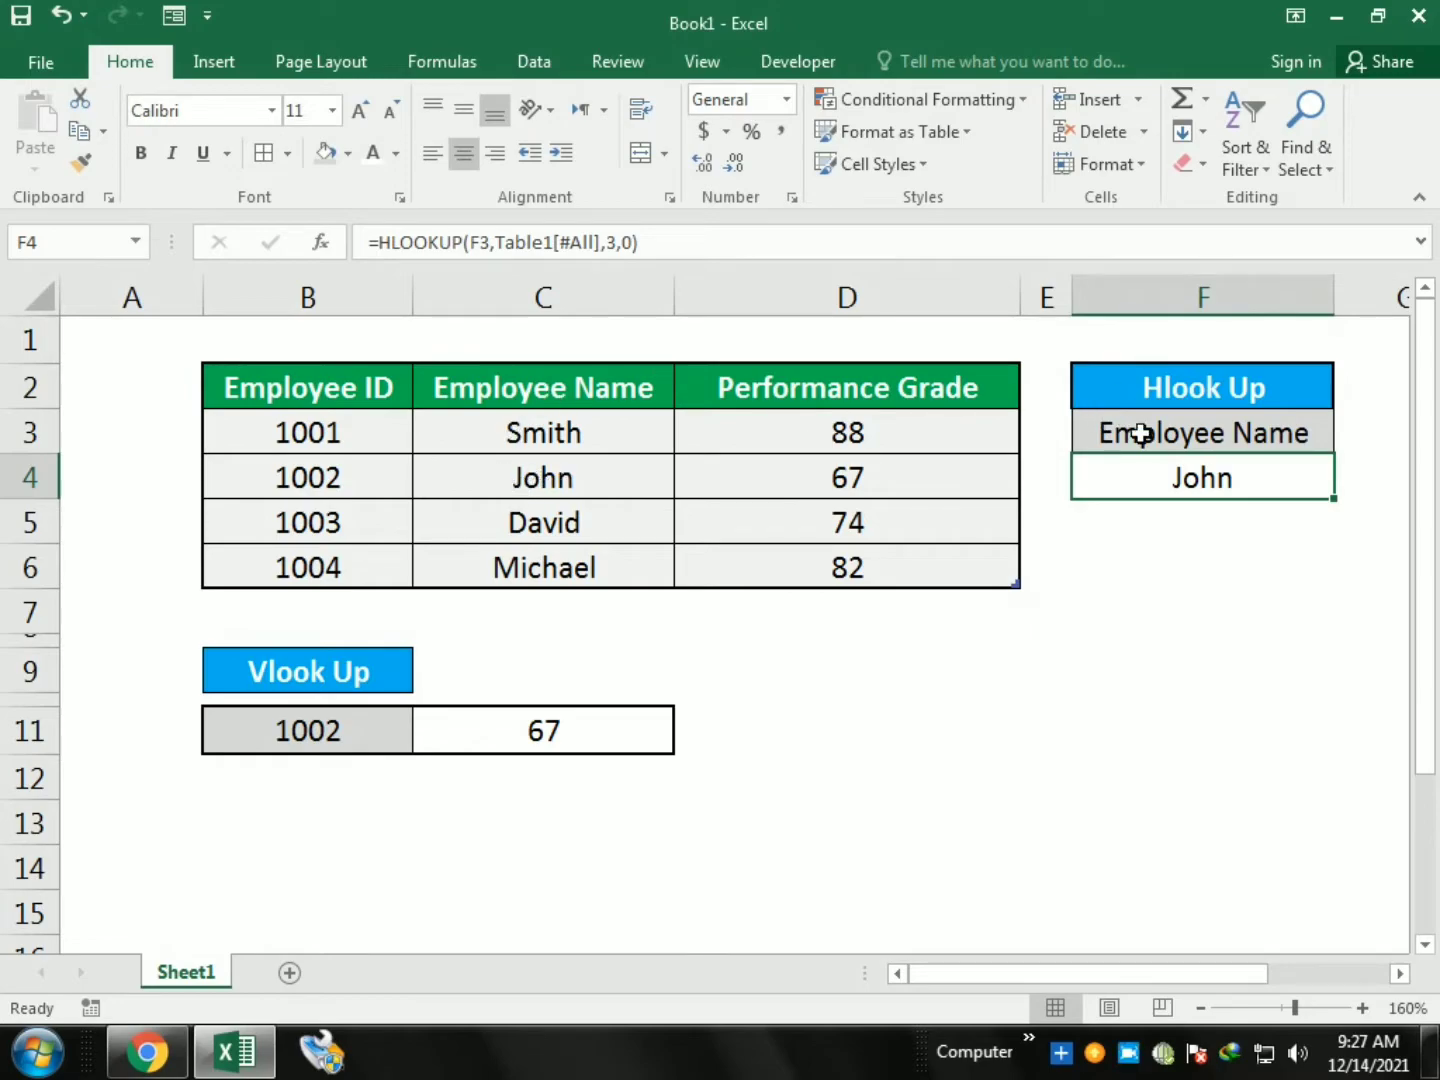
{"action": "left_click", "coordinate": [470, 725]}
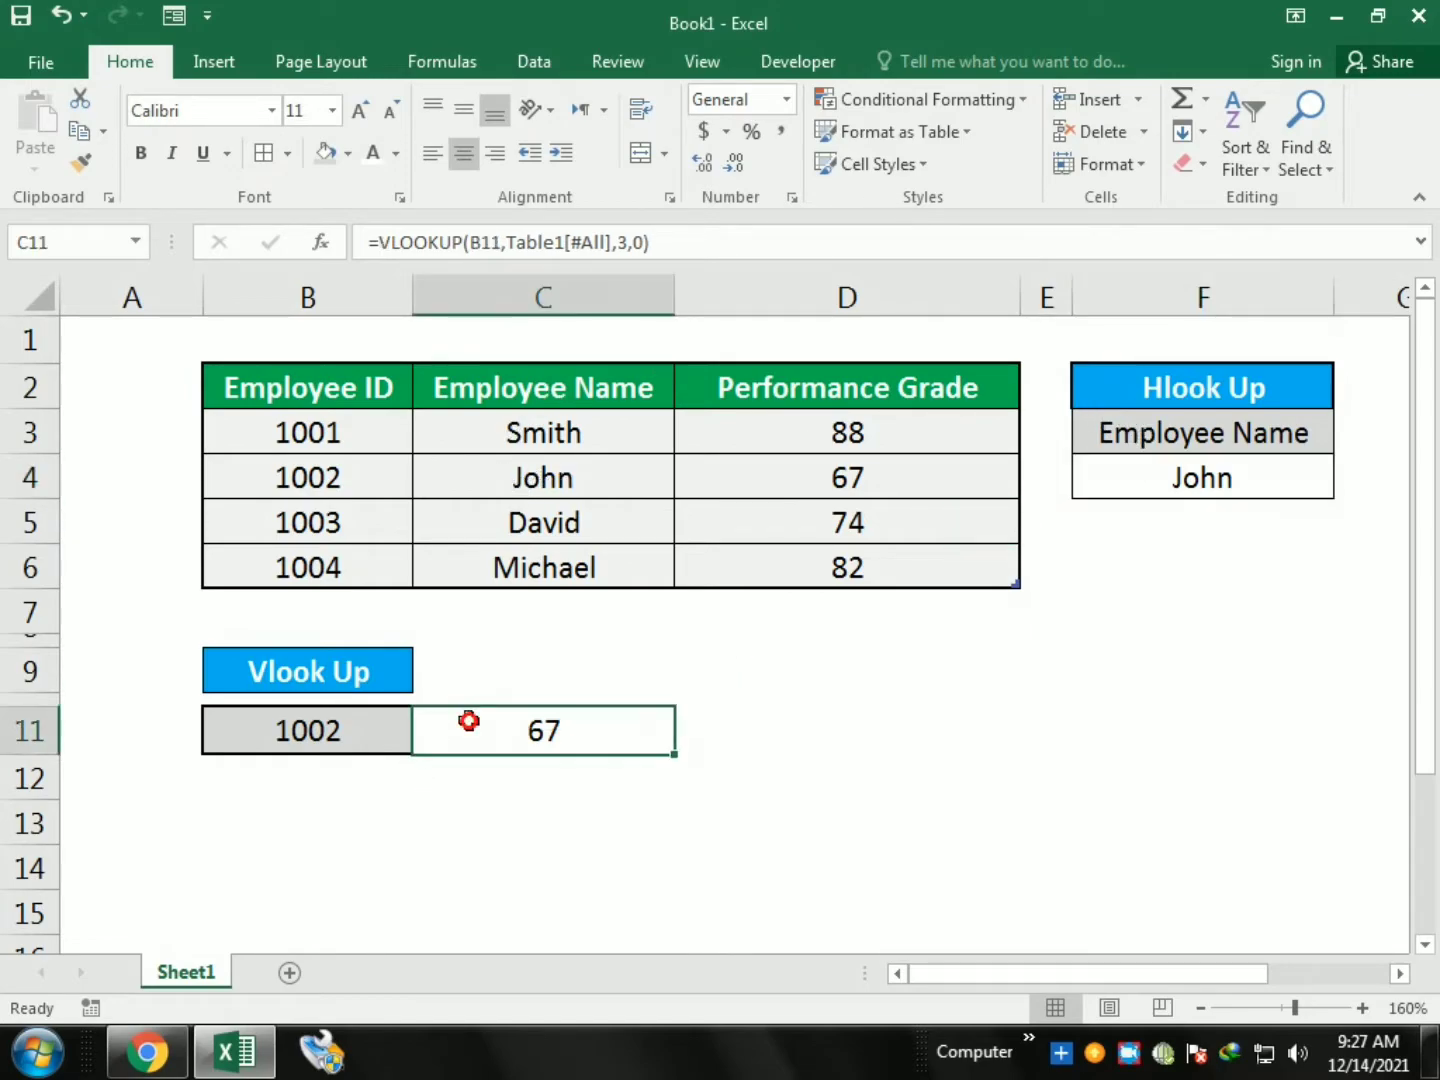
{"action": "left_click", "coordinate": [248, 733]}
{"action": "left_click", "coordinate": [500, 740]}
{"action": "left_click", "coordinate": [1180, 468]}
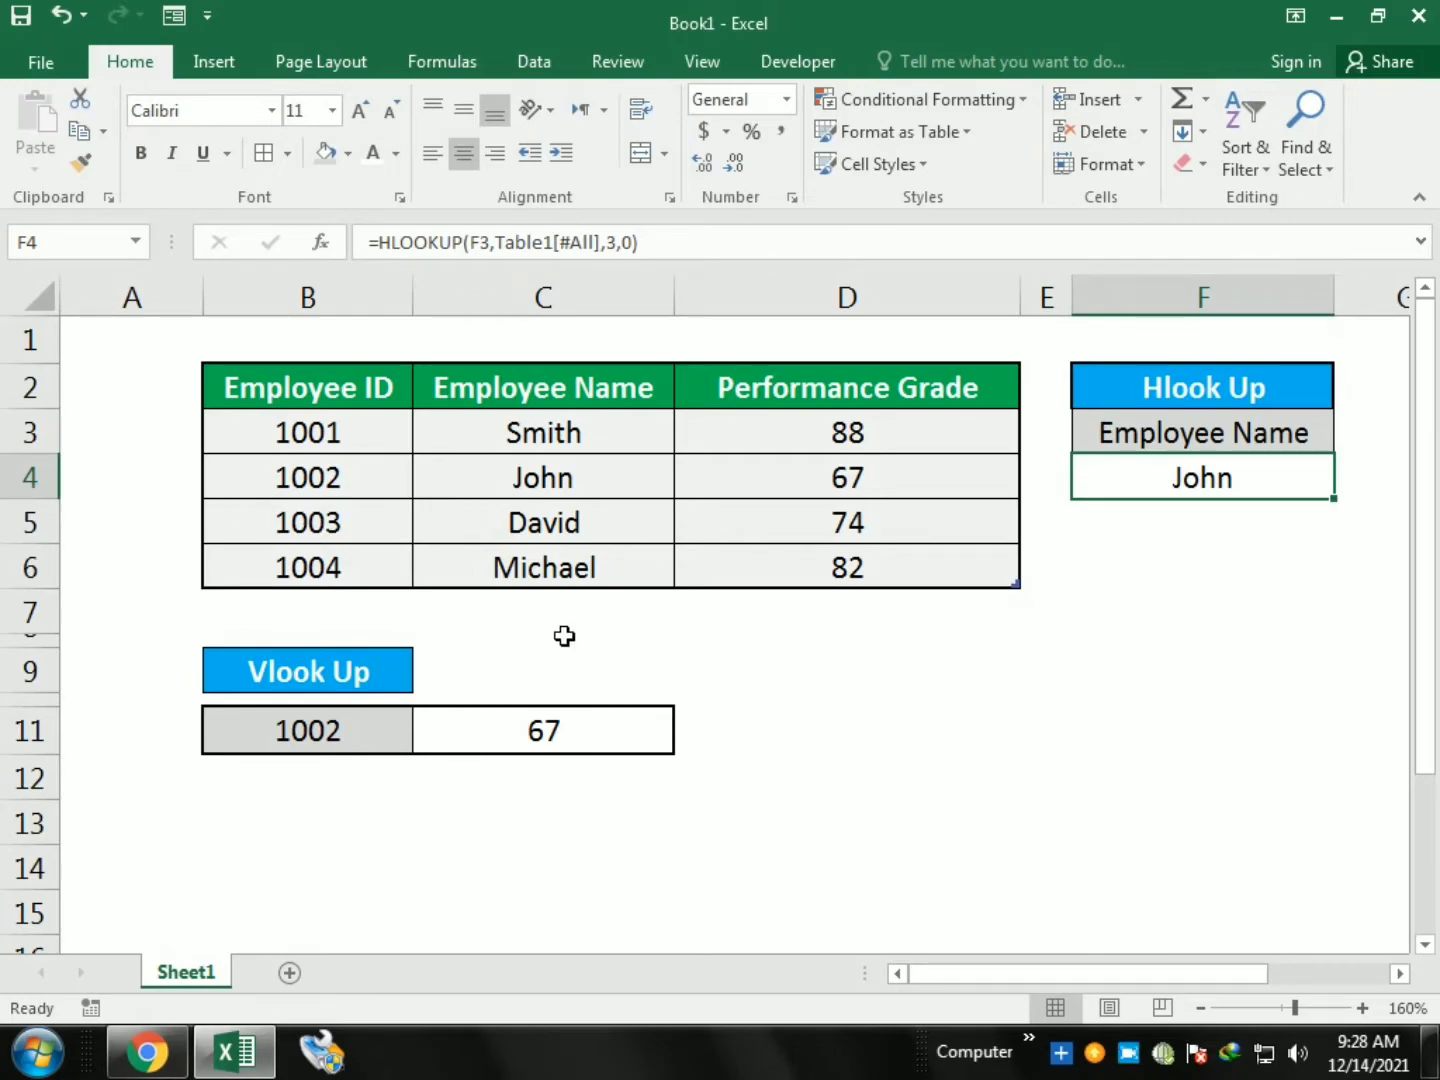
{"action": "left_click", "coordinate": [595, 723]}
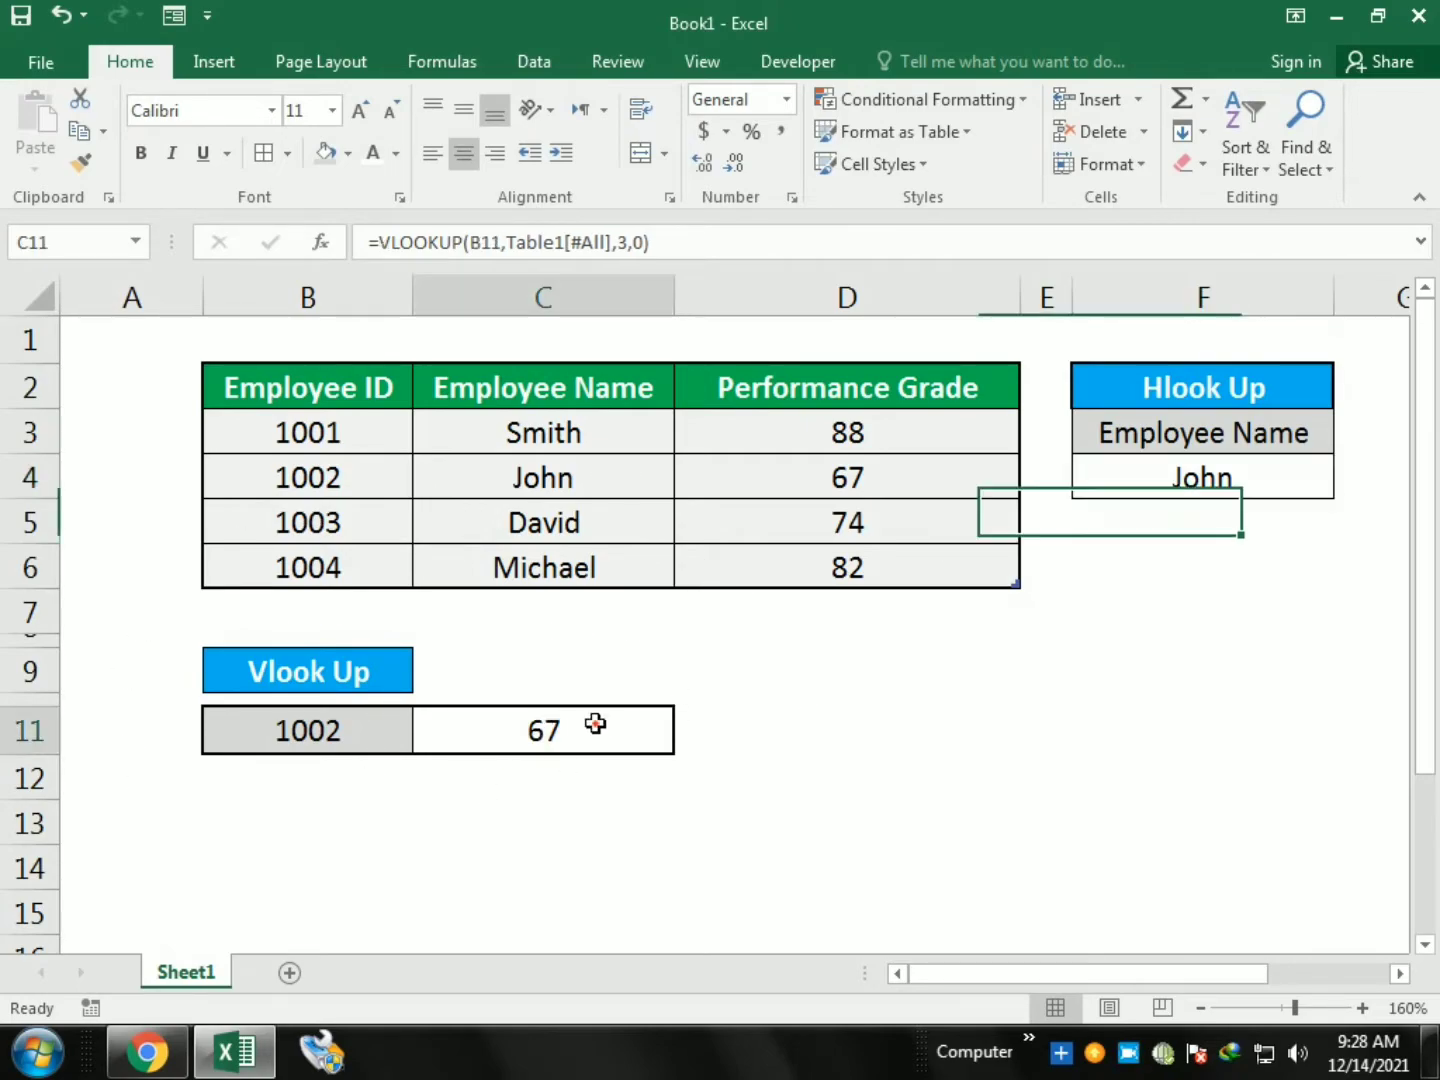
{"action": "key", "text": "Delete"}
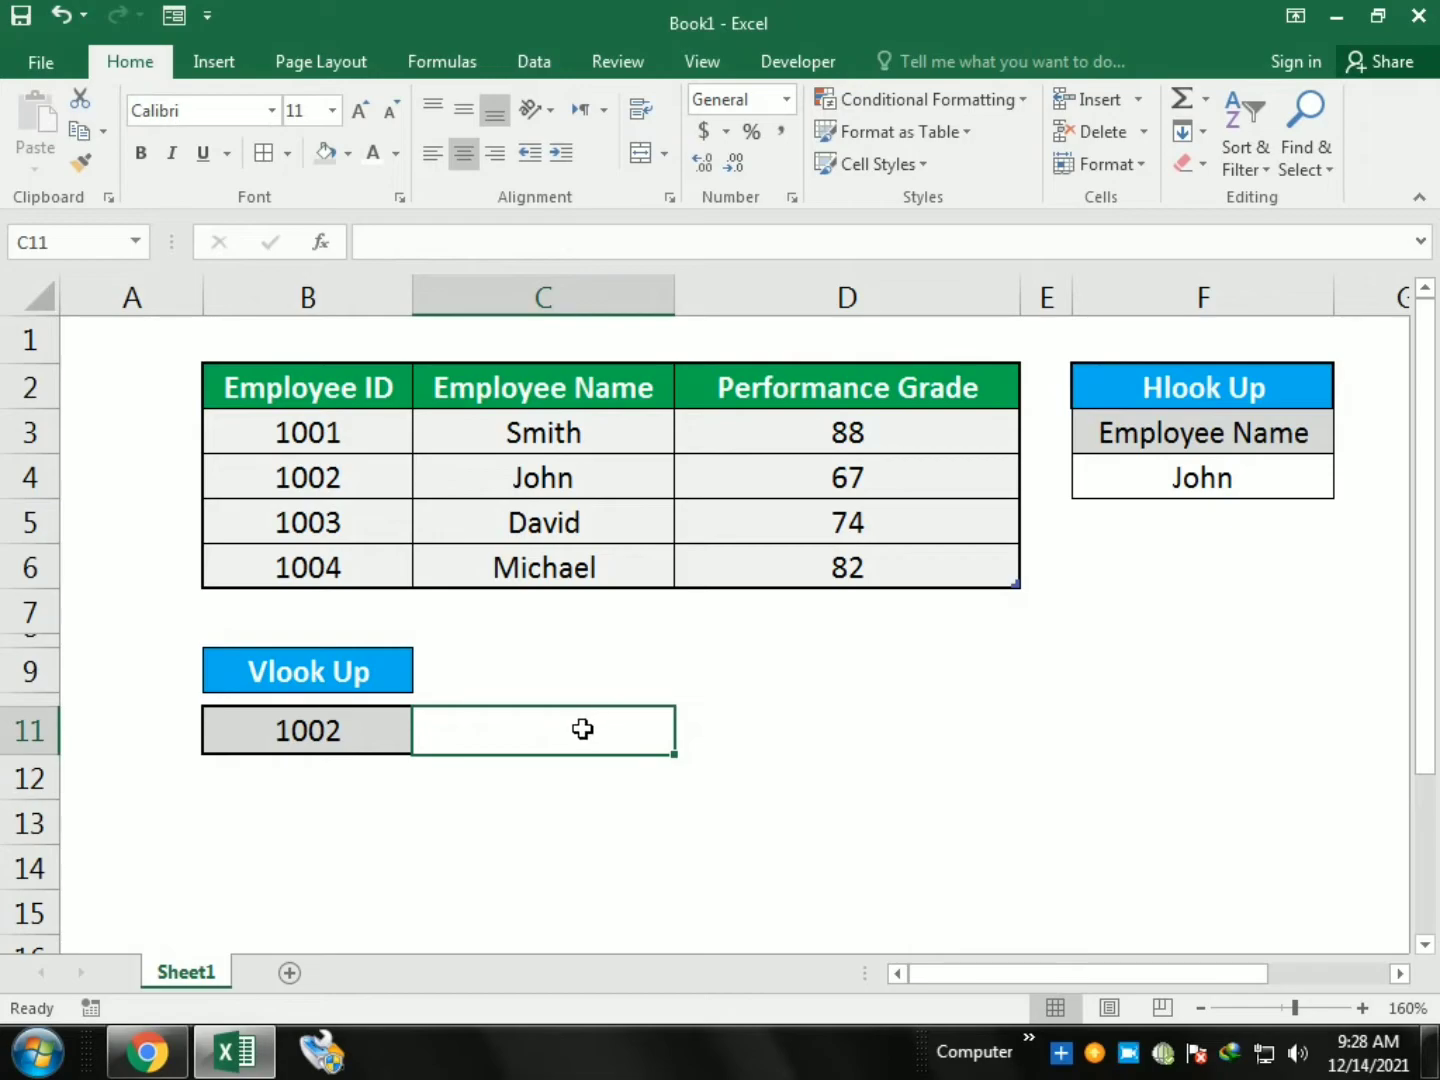
{"action": "key", "text": "ctrl+z"}
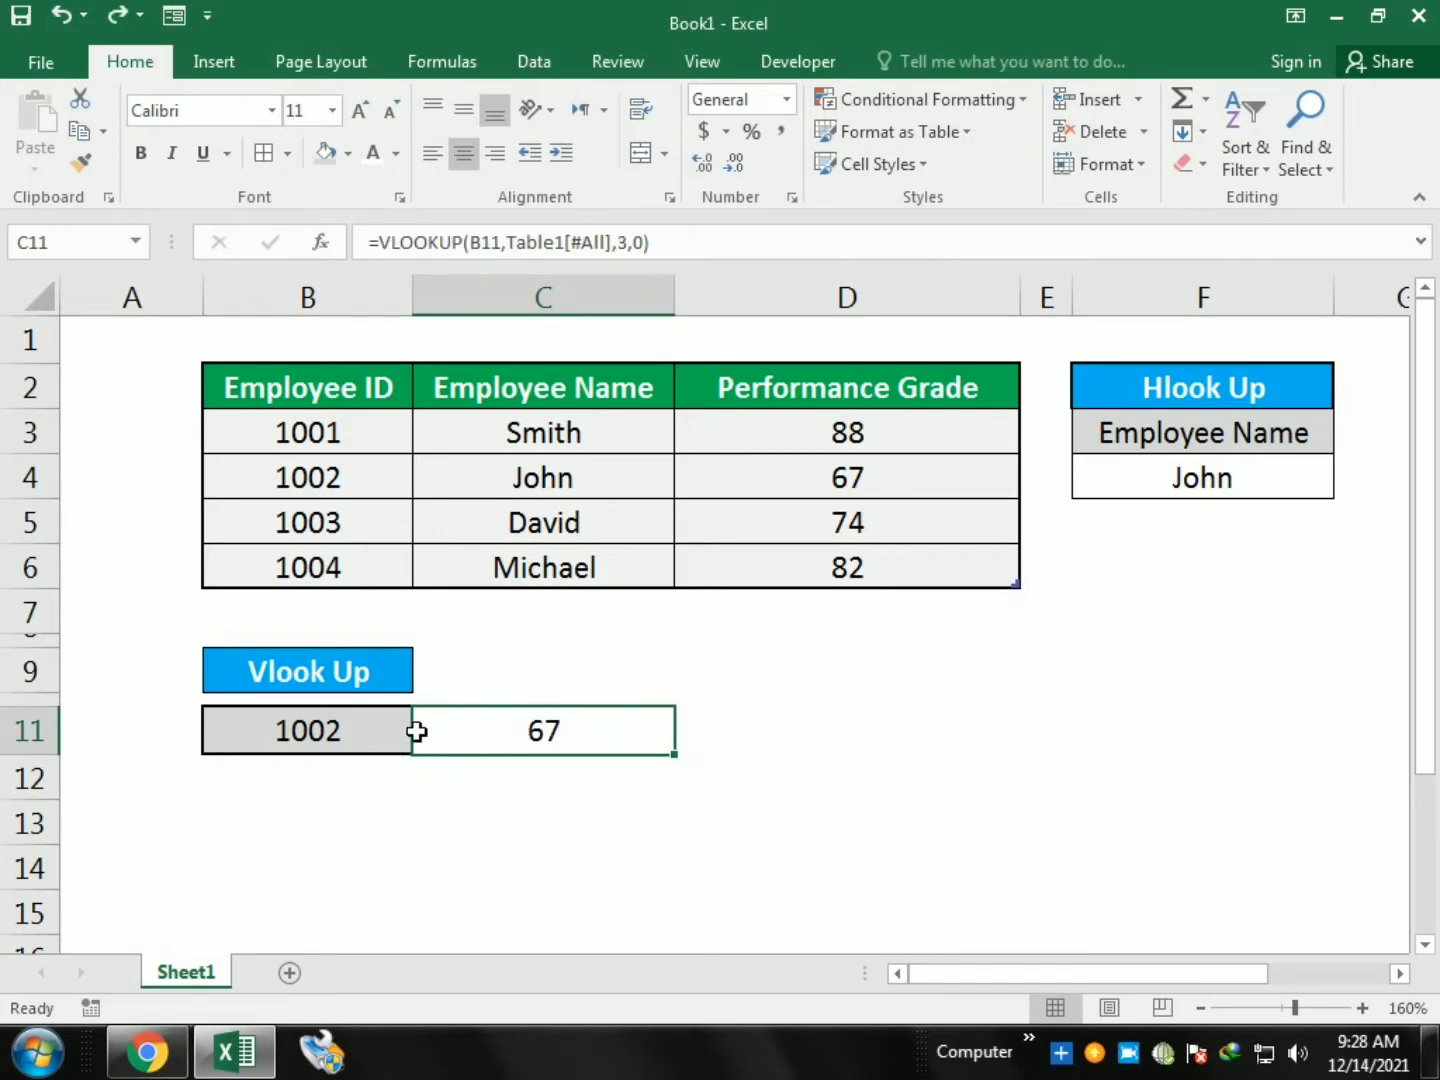
{"action": "left_click", "coordinate": [406, 720]}
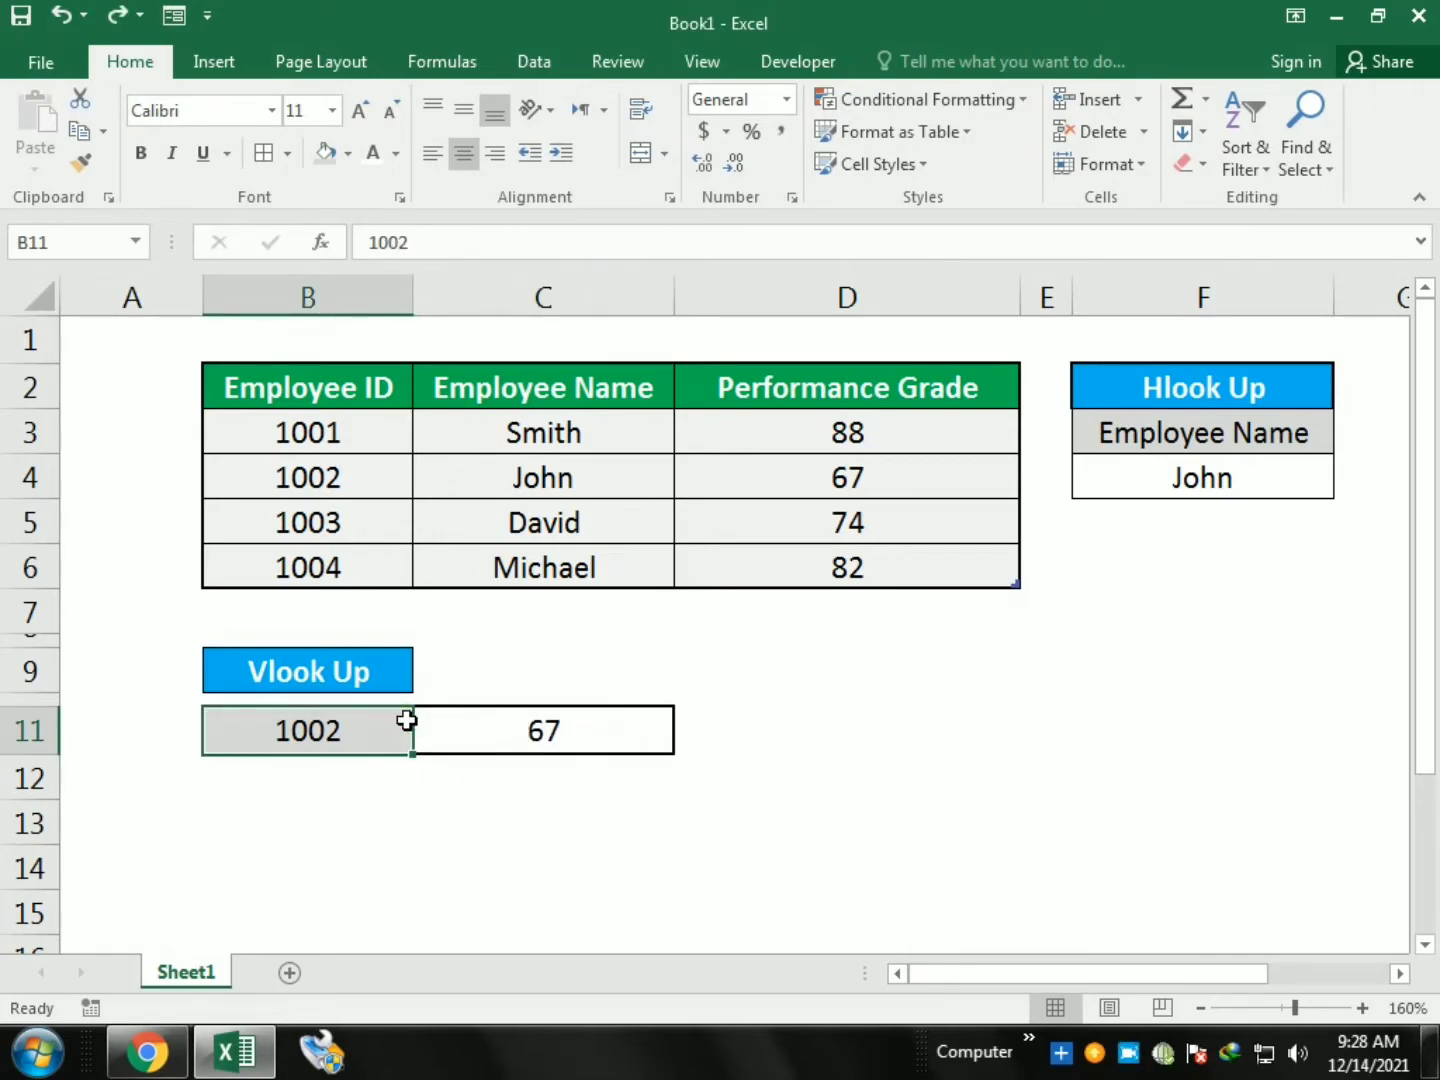
Step: Test B11 with ID 1001, then clear B11 so C11 shows #N/A
{"action": "key", "text": "Delete"}
{"action": "left_click", "coordinate": [749, 869]}
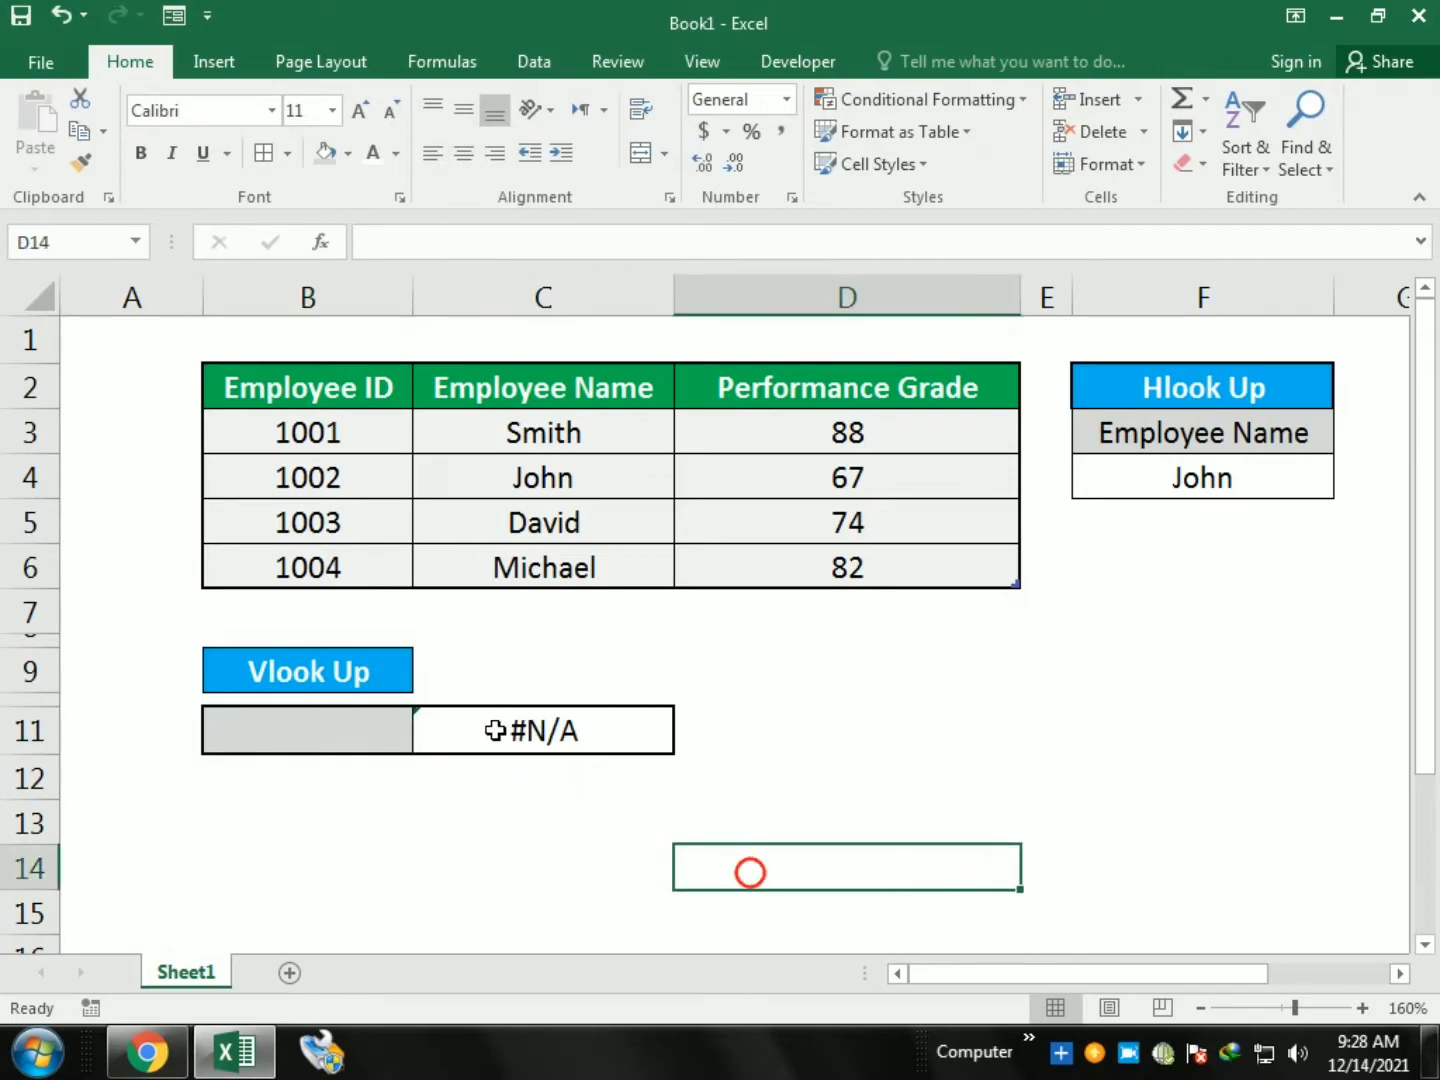
{"action": "left_click", "coordinate": [359, 741]}
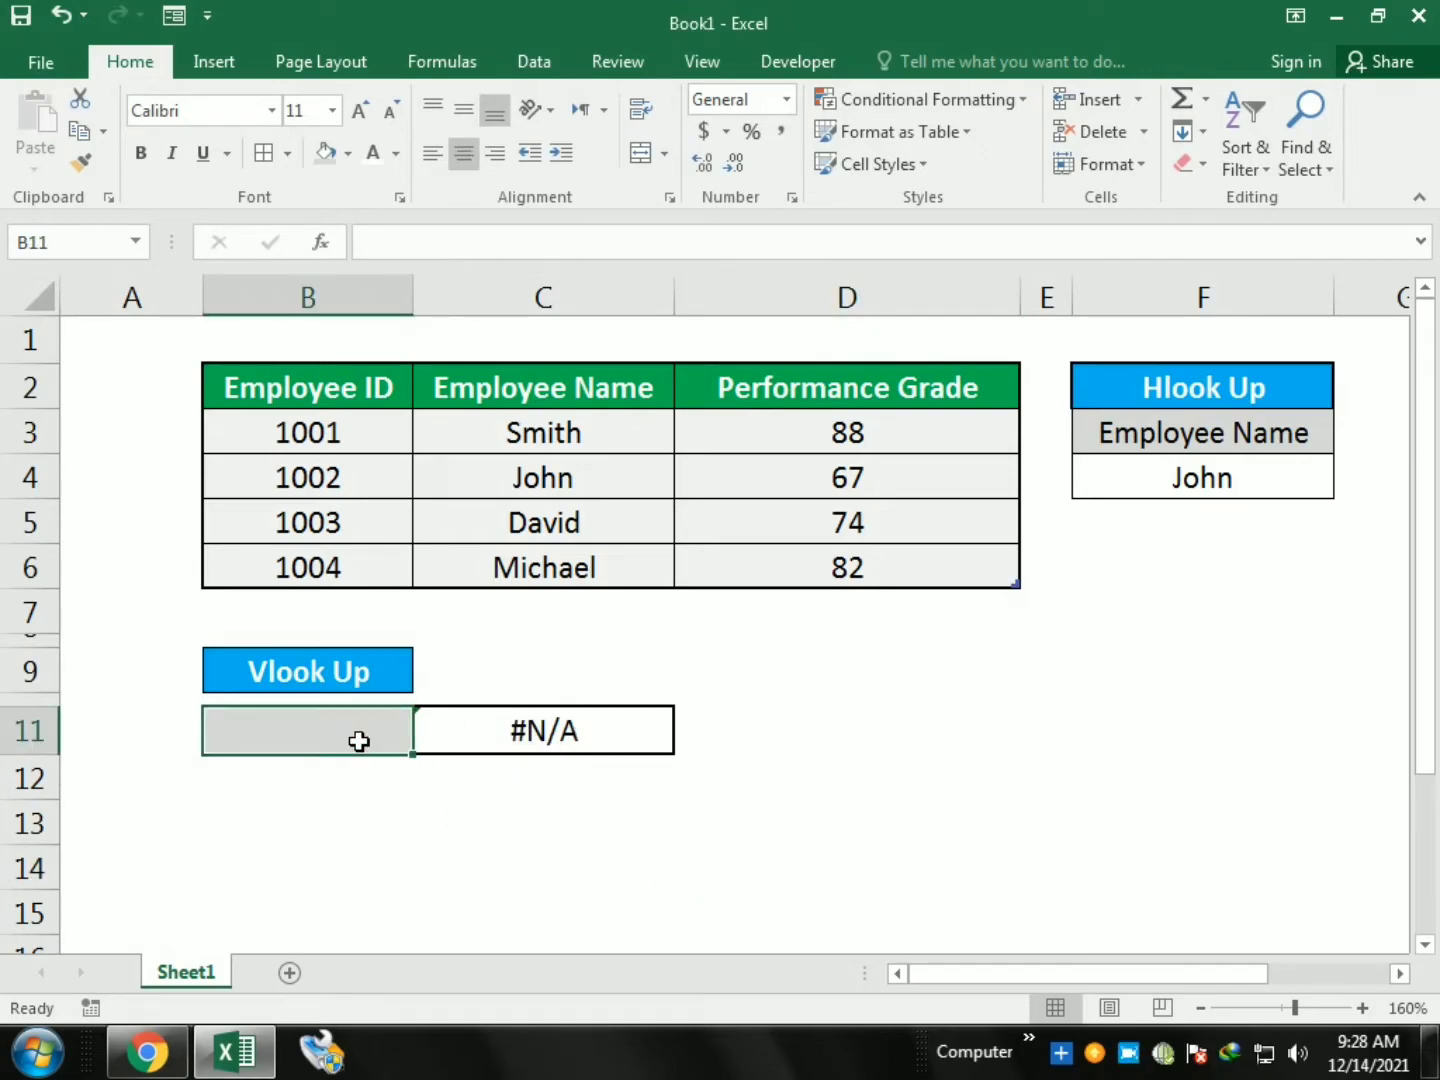
{"action": "type", "text": "01"}
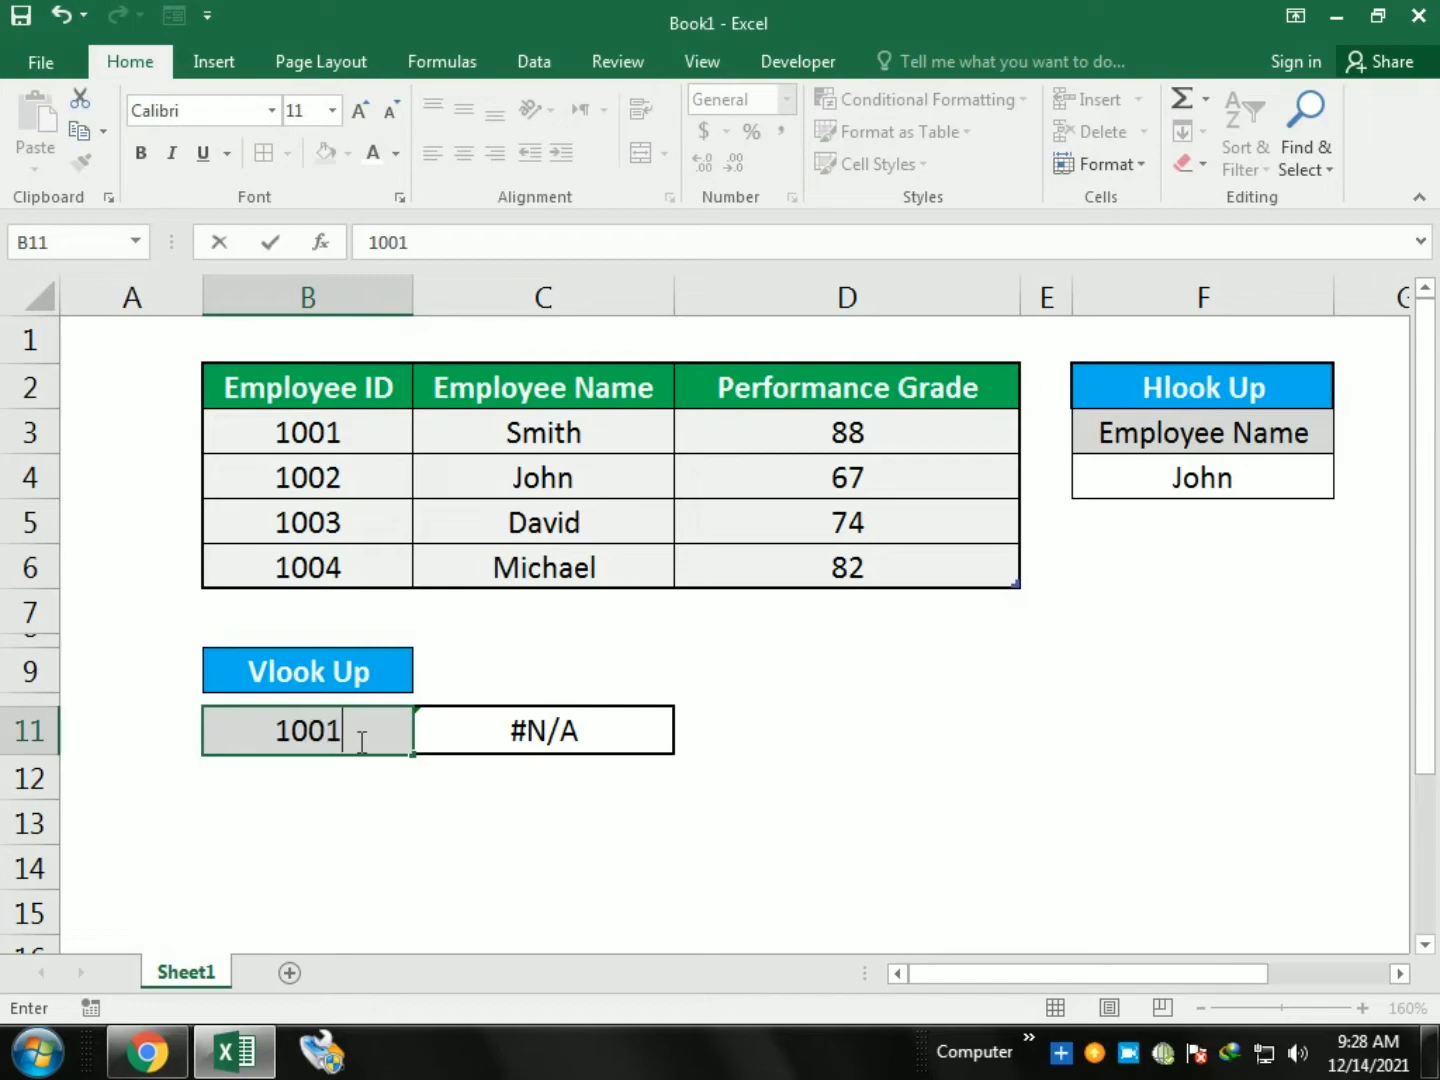
{"action": "key", "text": "Return"}
{"action": "left_click", "coordinate": [360, 740]}
{"action": "key", "text": "Delete"}
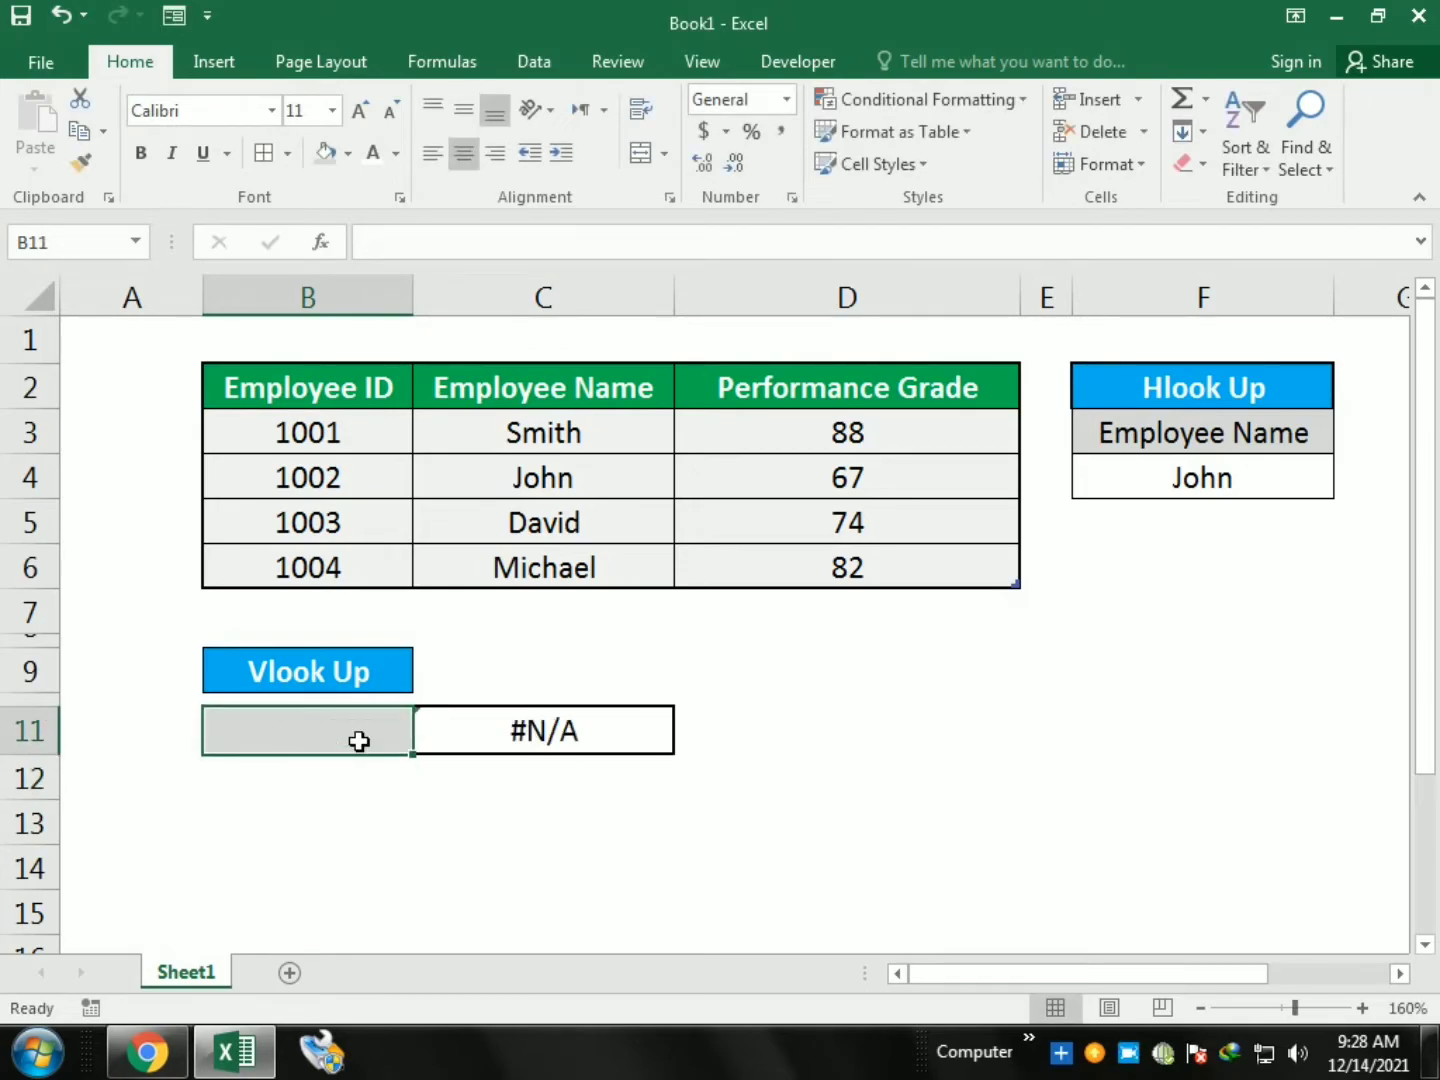
{"action": "left_click", "coordinate": [505, 727]}
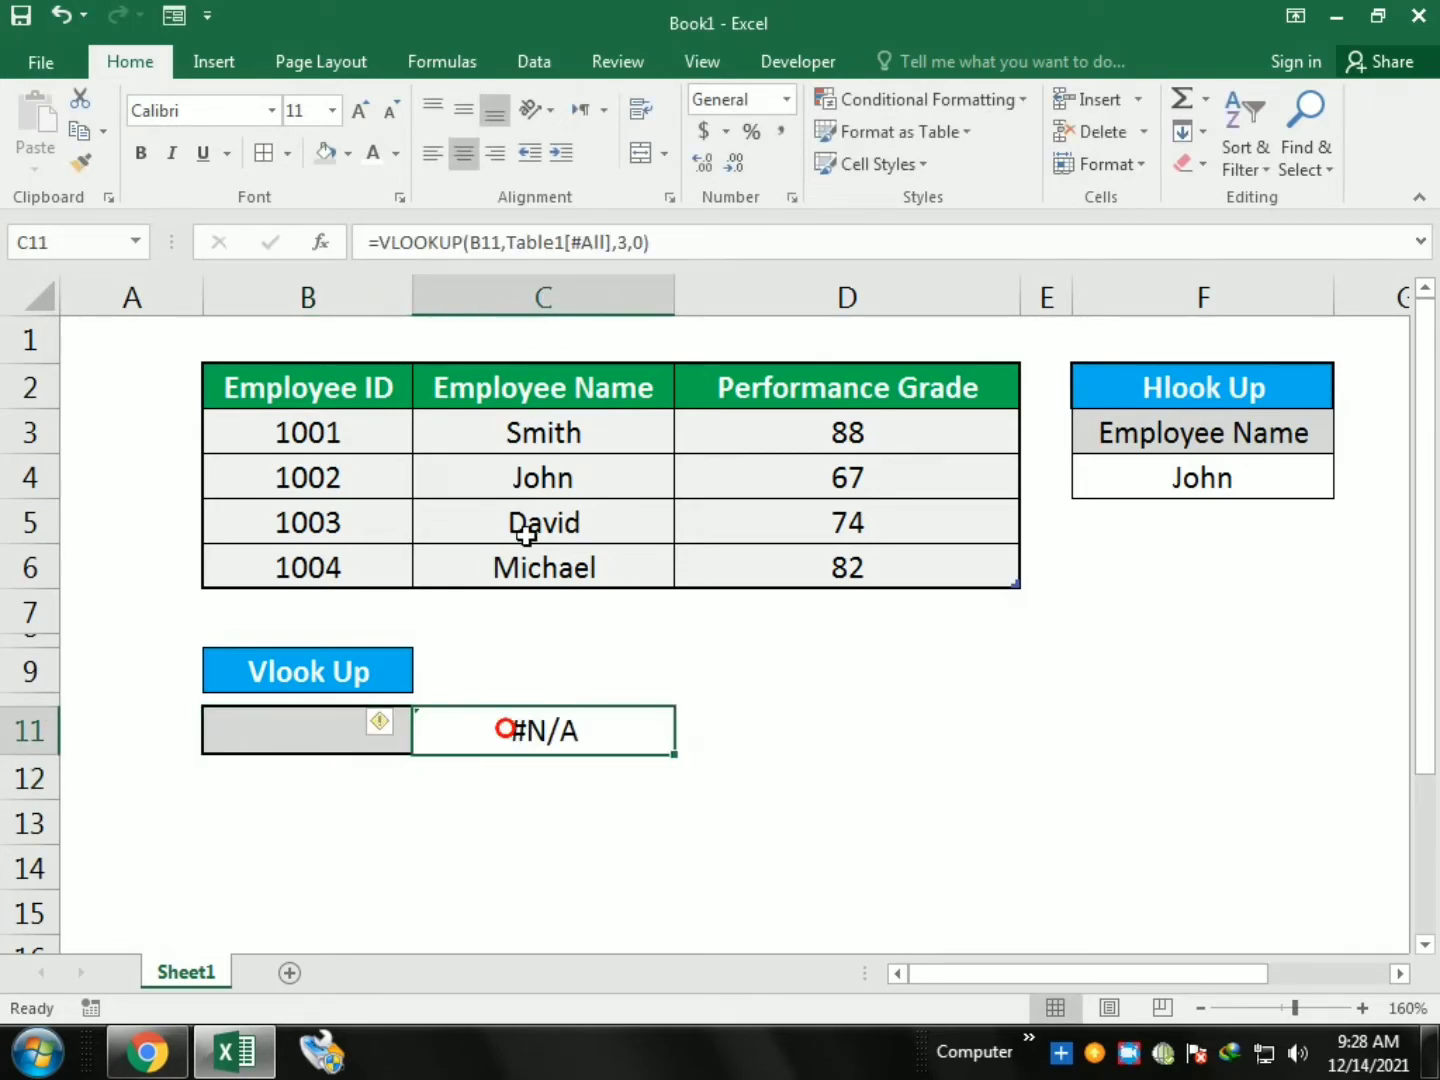
Step: Wrap C11's VLOOKUP in IFERROR with a "" fallback
{"action": "left_click", "coordinate": [385, 246]}
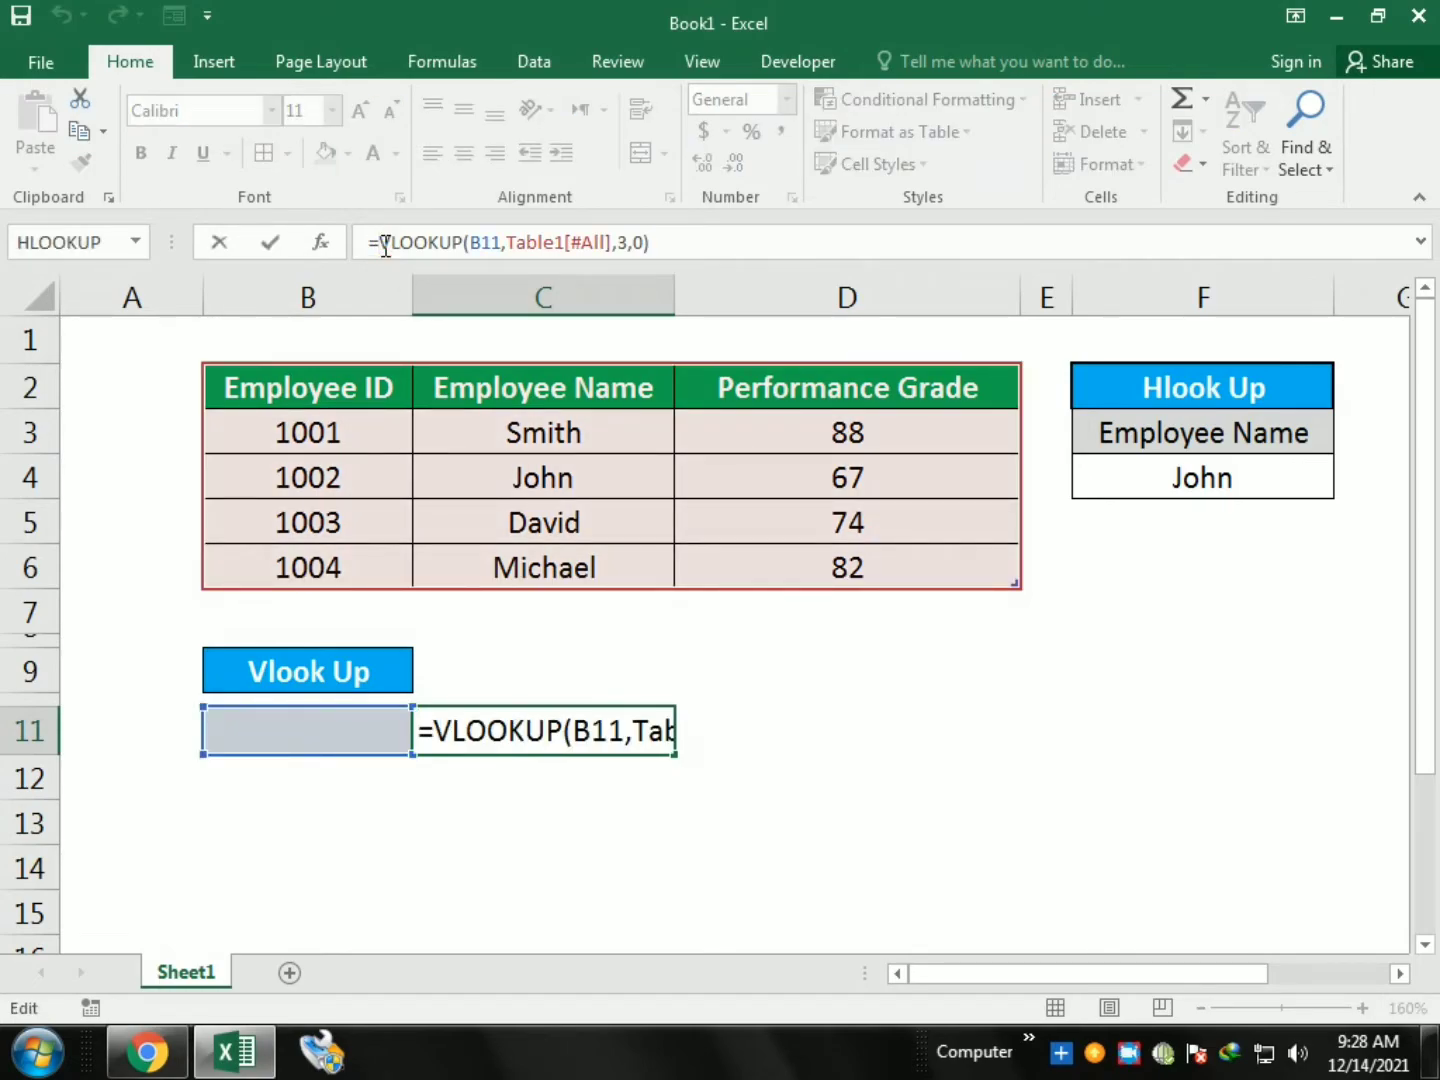
{"action": "type", "text": "iferror"}
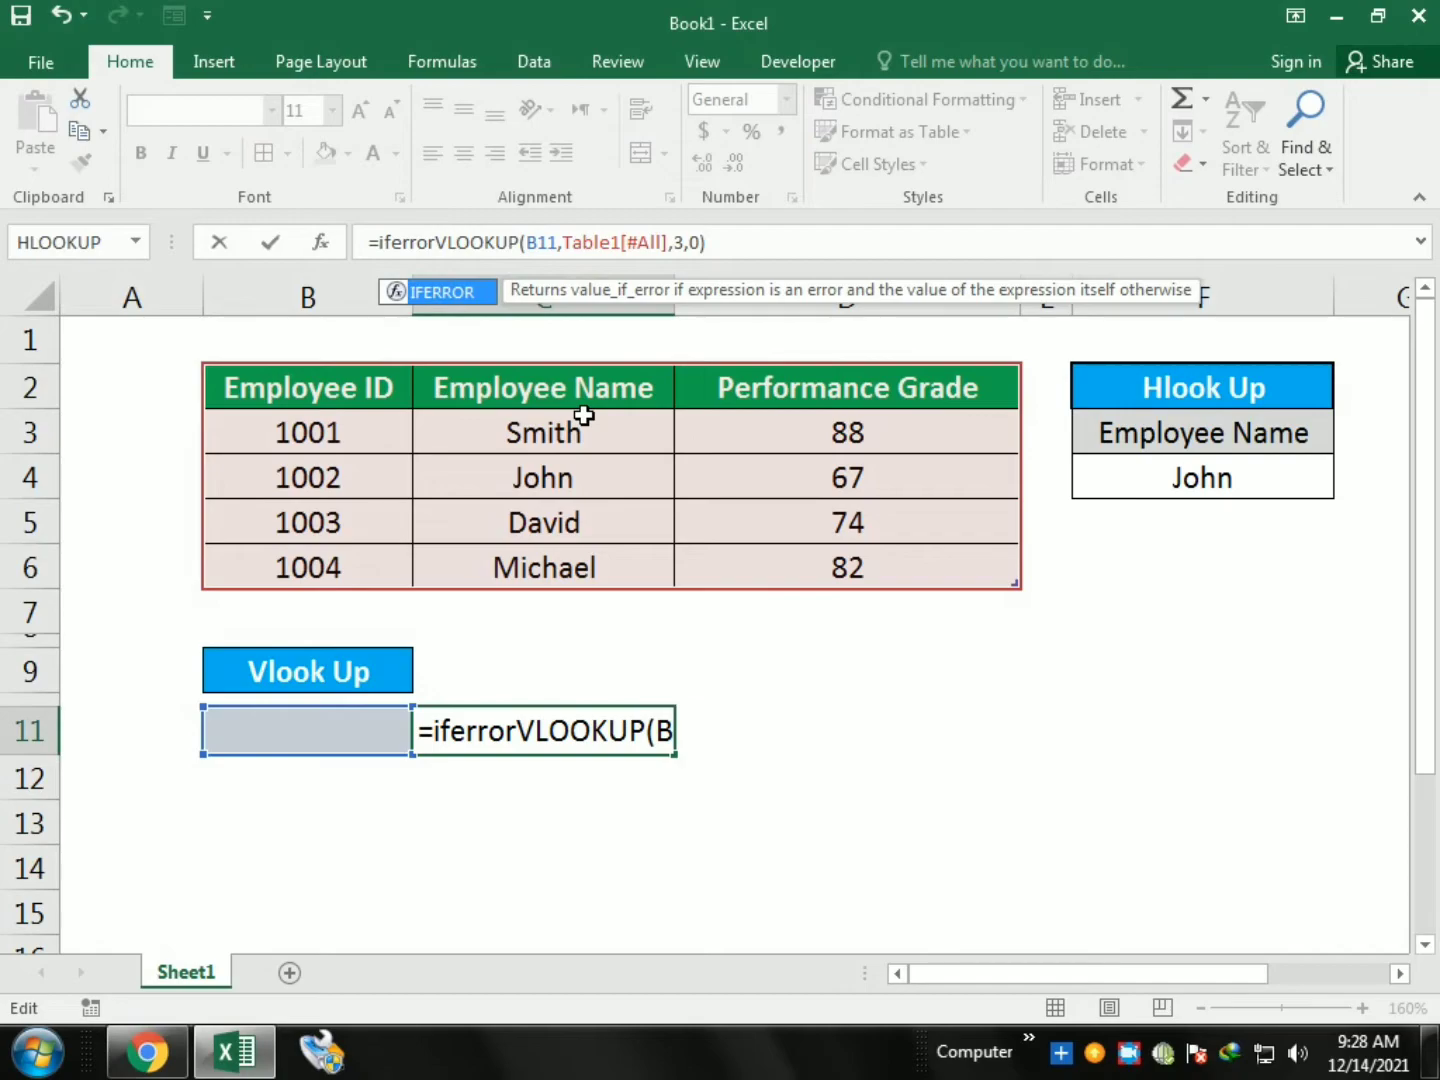
{"action": "type", "text": "("}
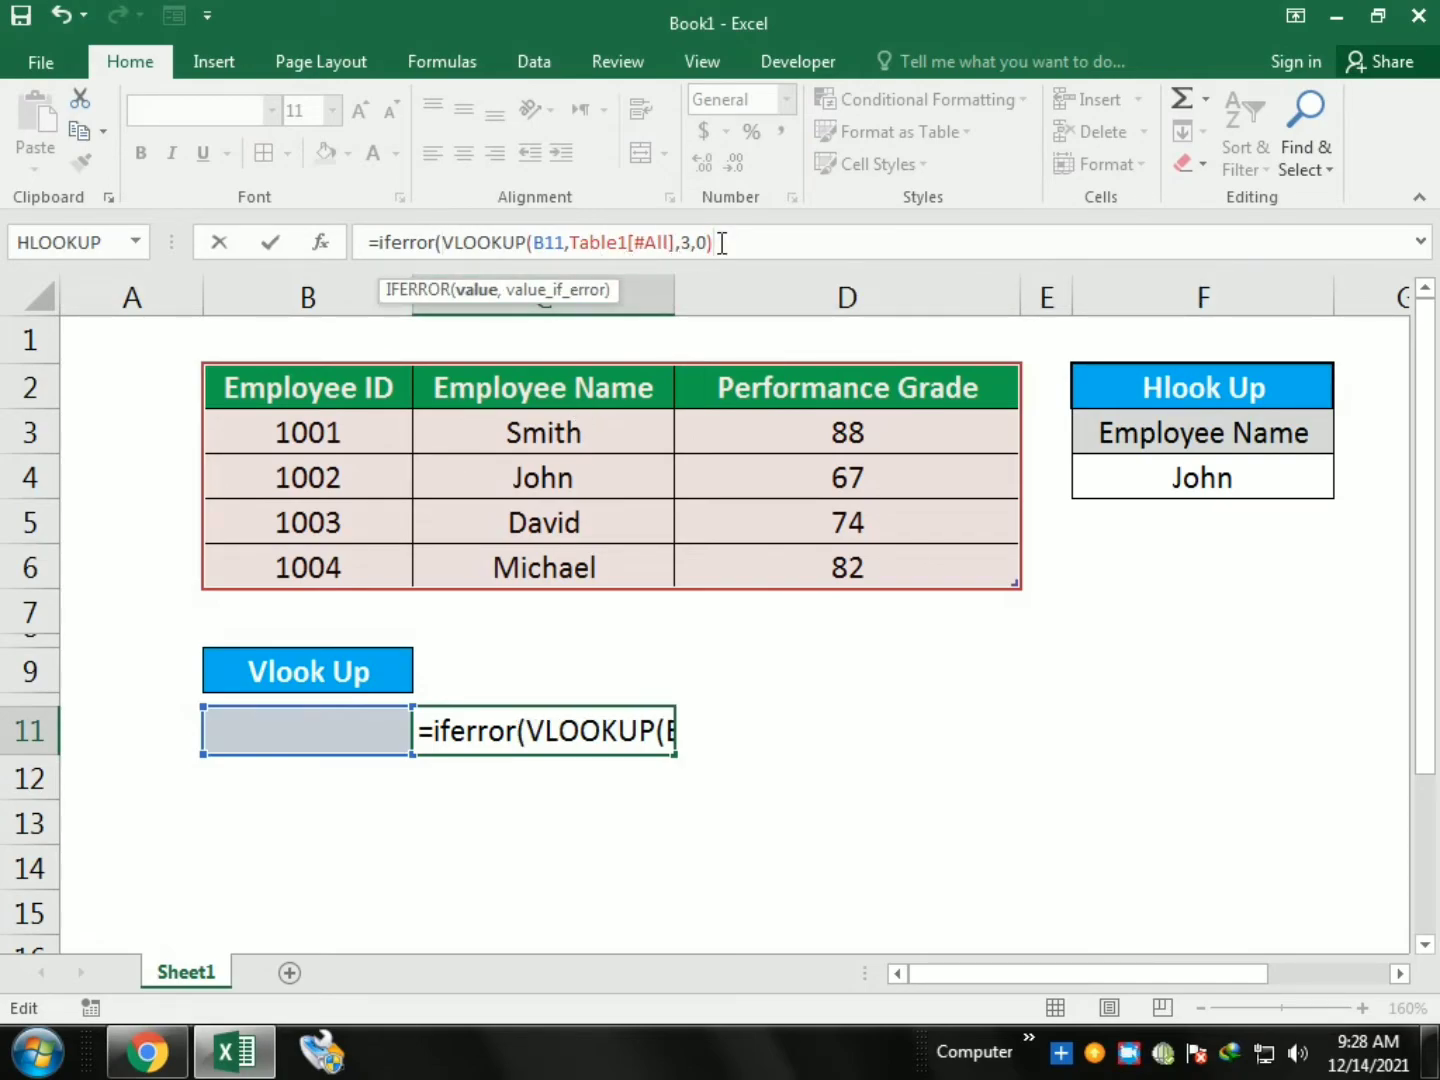
{"action": "type", "text": ",\"\""}
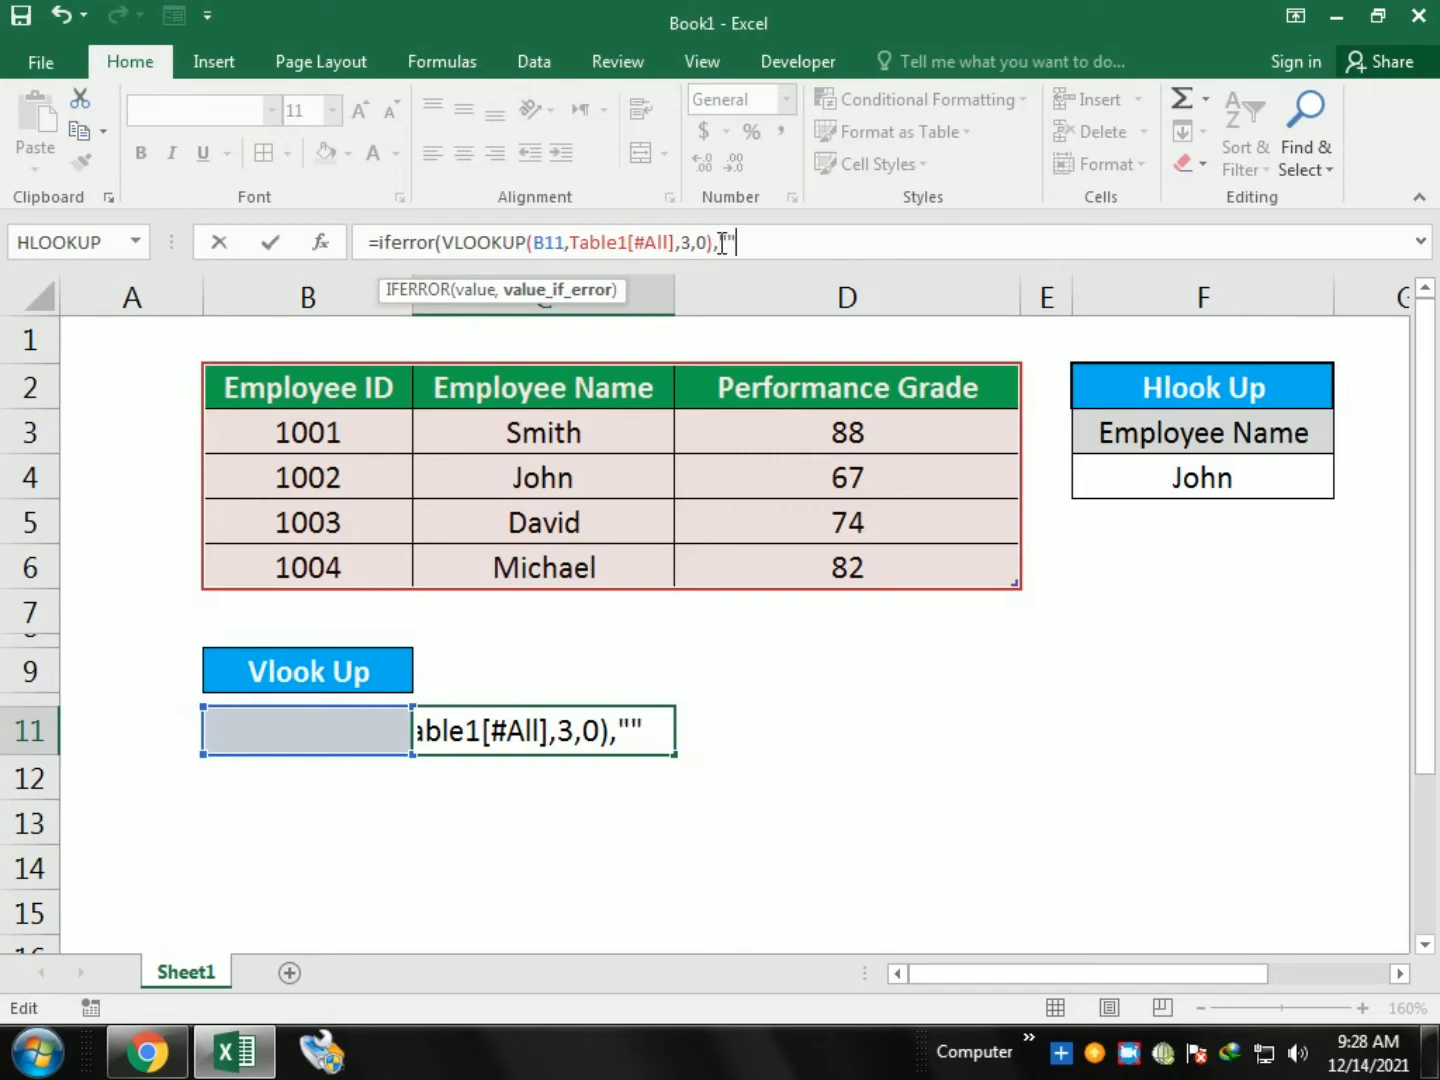
{"action": "type", "text": ")"}
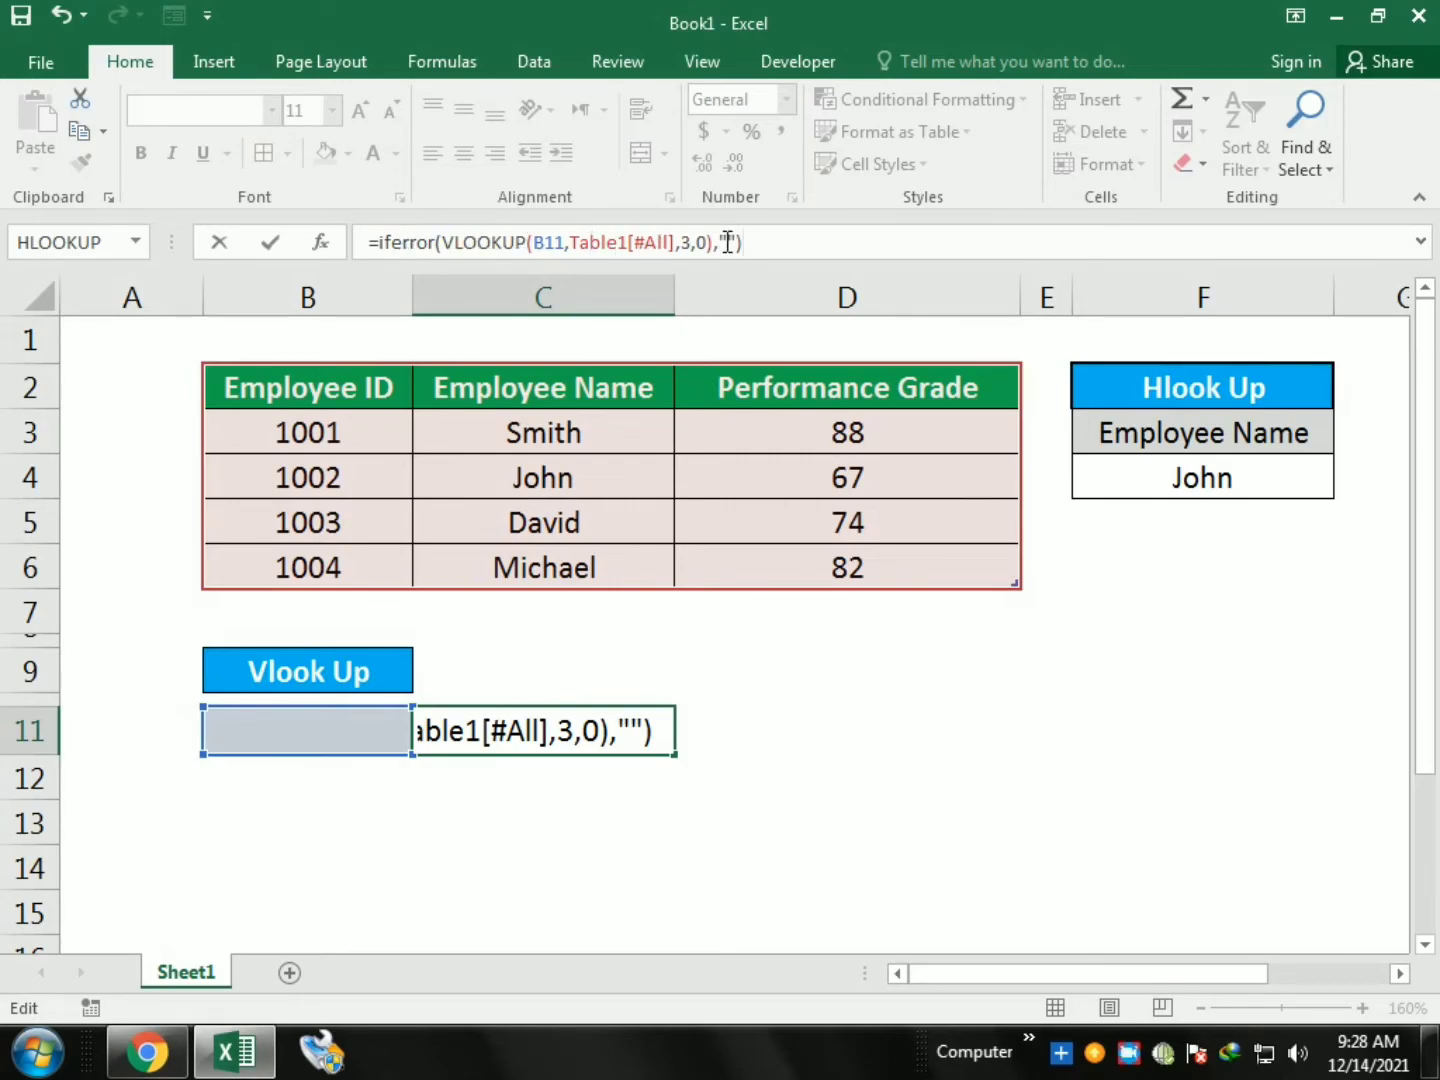
{"action": "key", "text": "Return"}
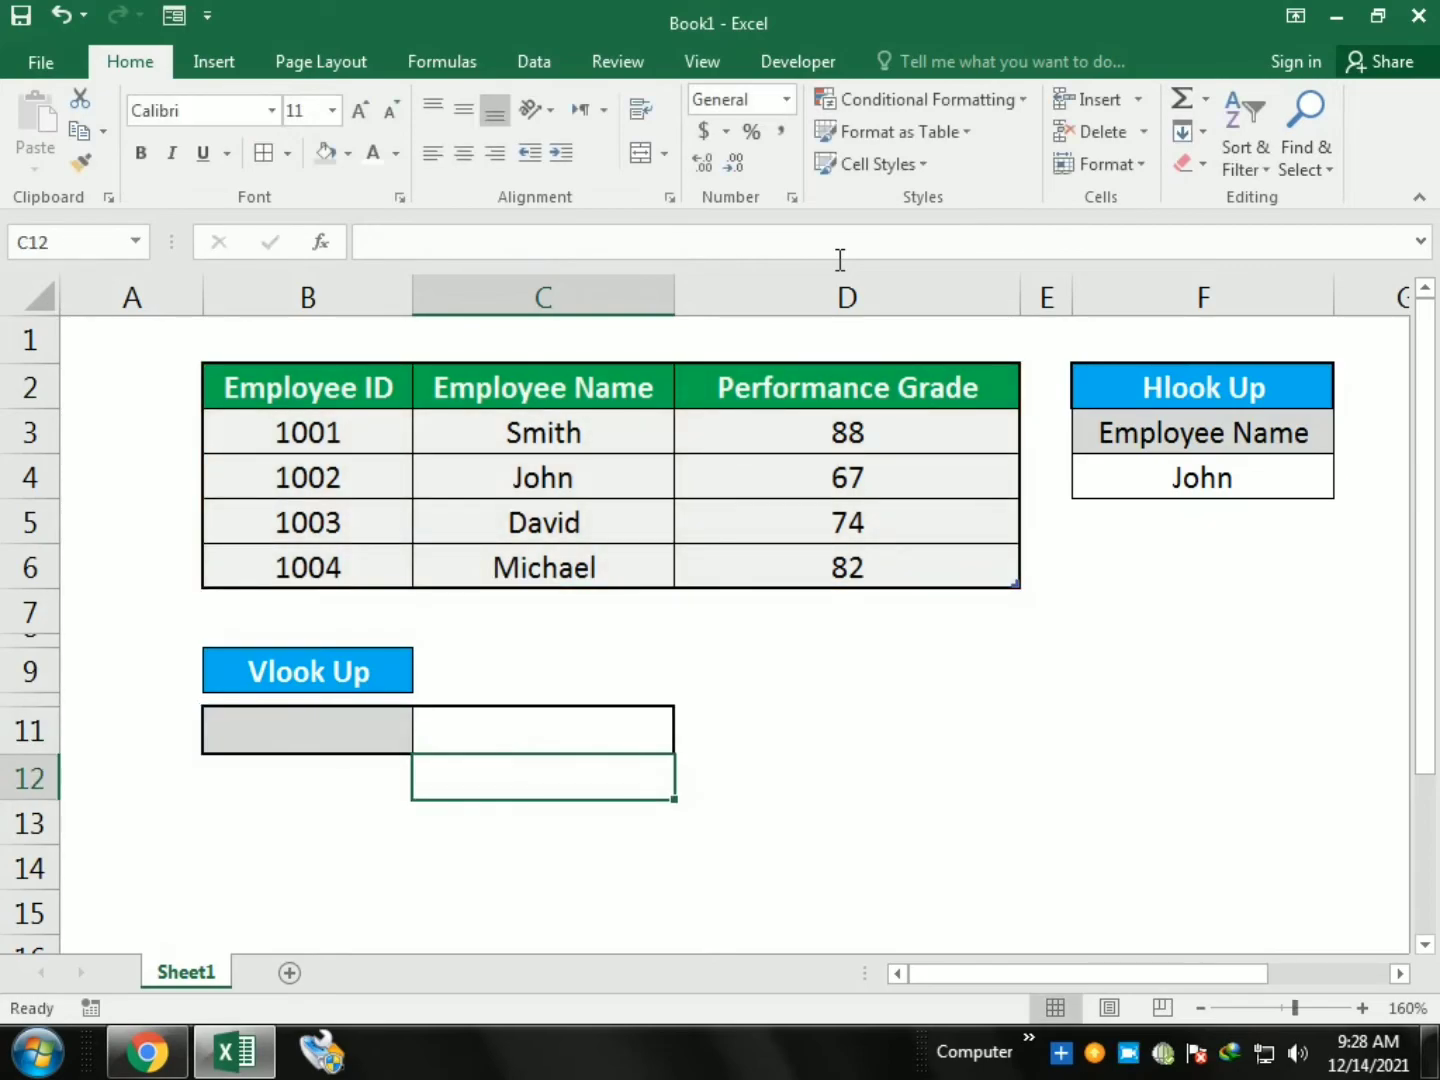
{"action": "left_click", "coordinate": [490, 732]}
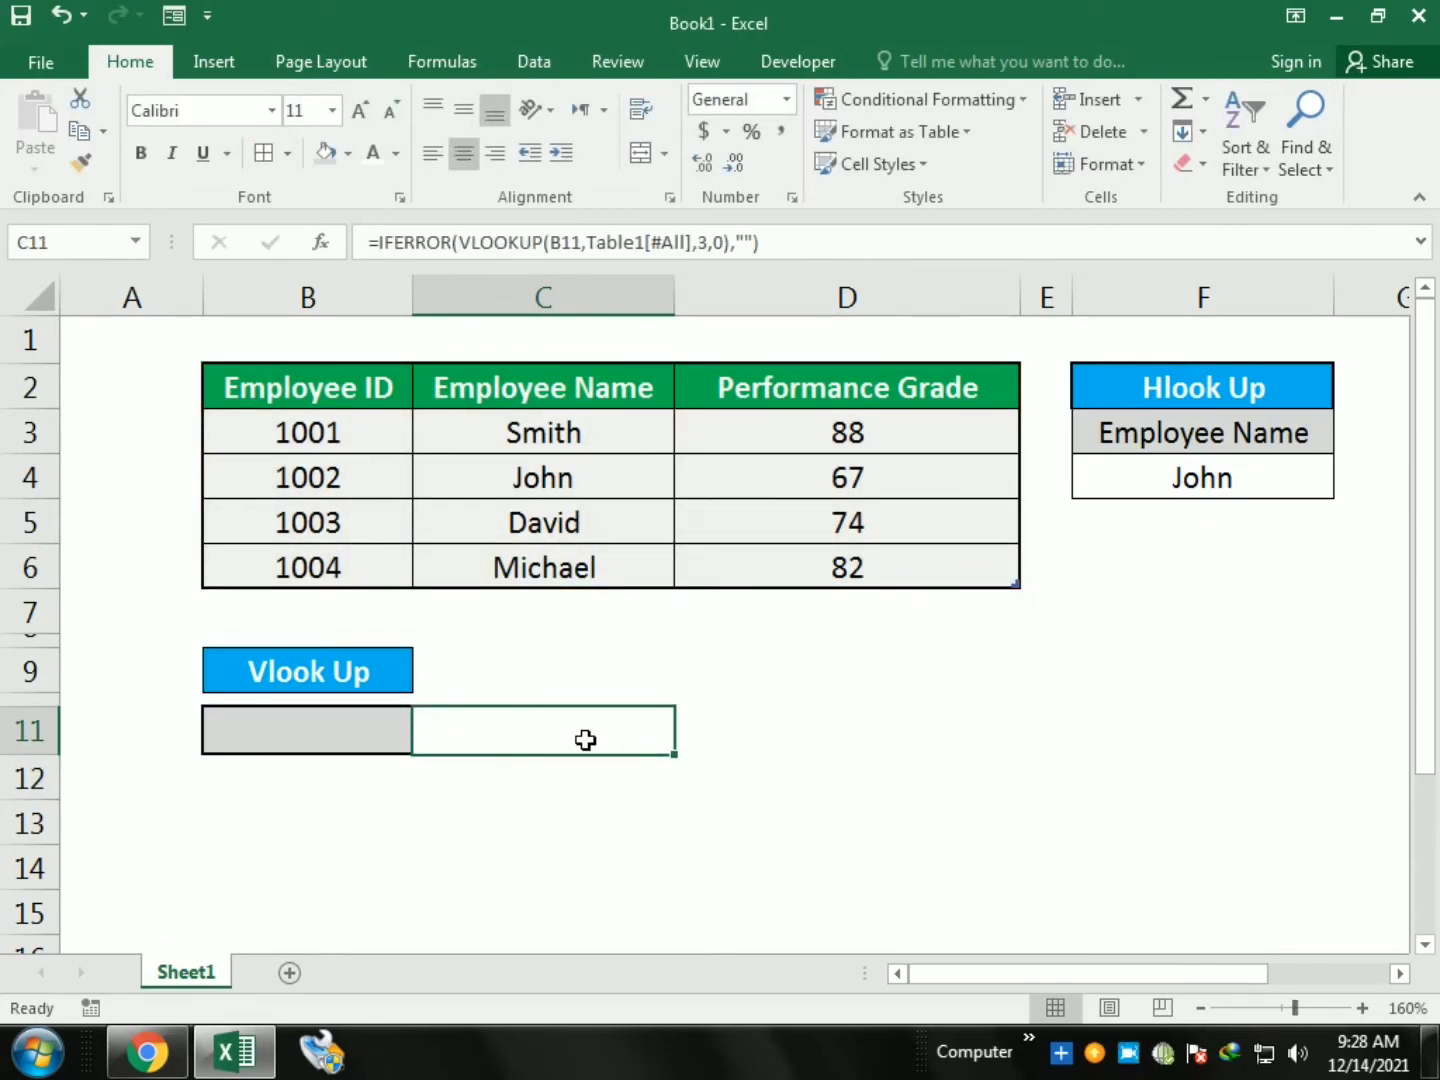
{"action": "left_click", "coordinate": [357, 735]}
{"action": "type", "text": "10032"}
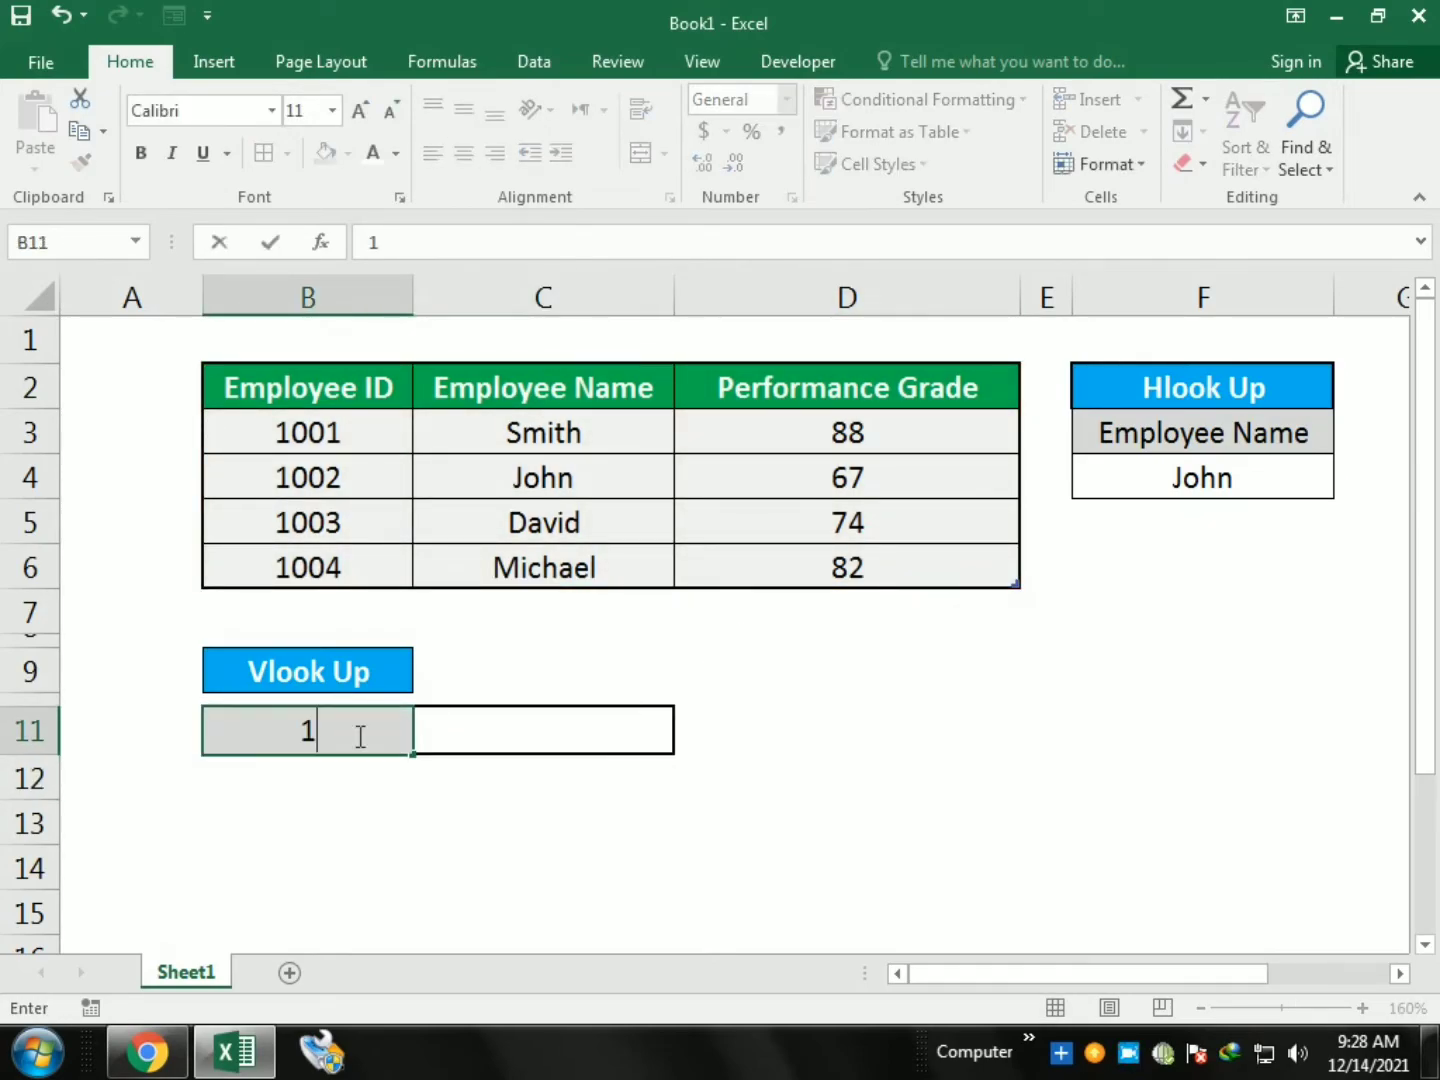
{"action": "key", "text": "BackSpace"}
{"action": "key", "text": "BackSpace"}
{"action": "type", "text": "3"}
{"action": "key", "text": "Return"}
{"action": "left_click", "coordinate": [357, 734]}
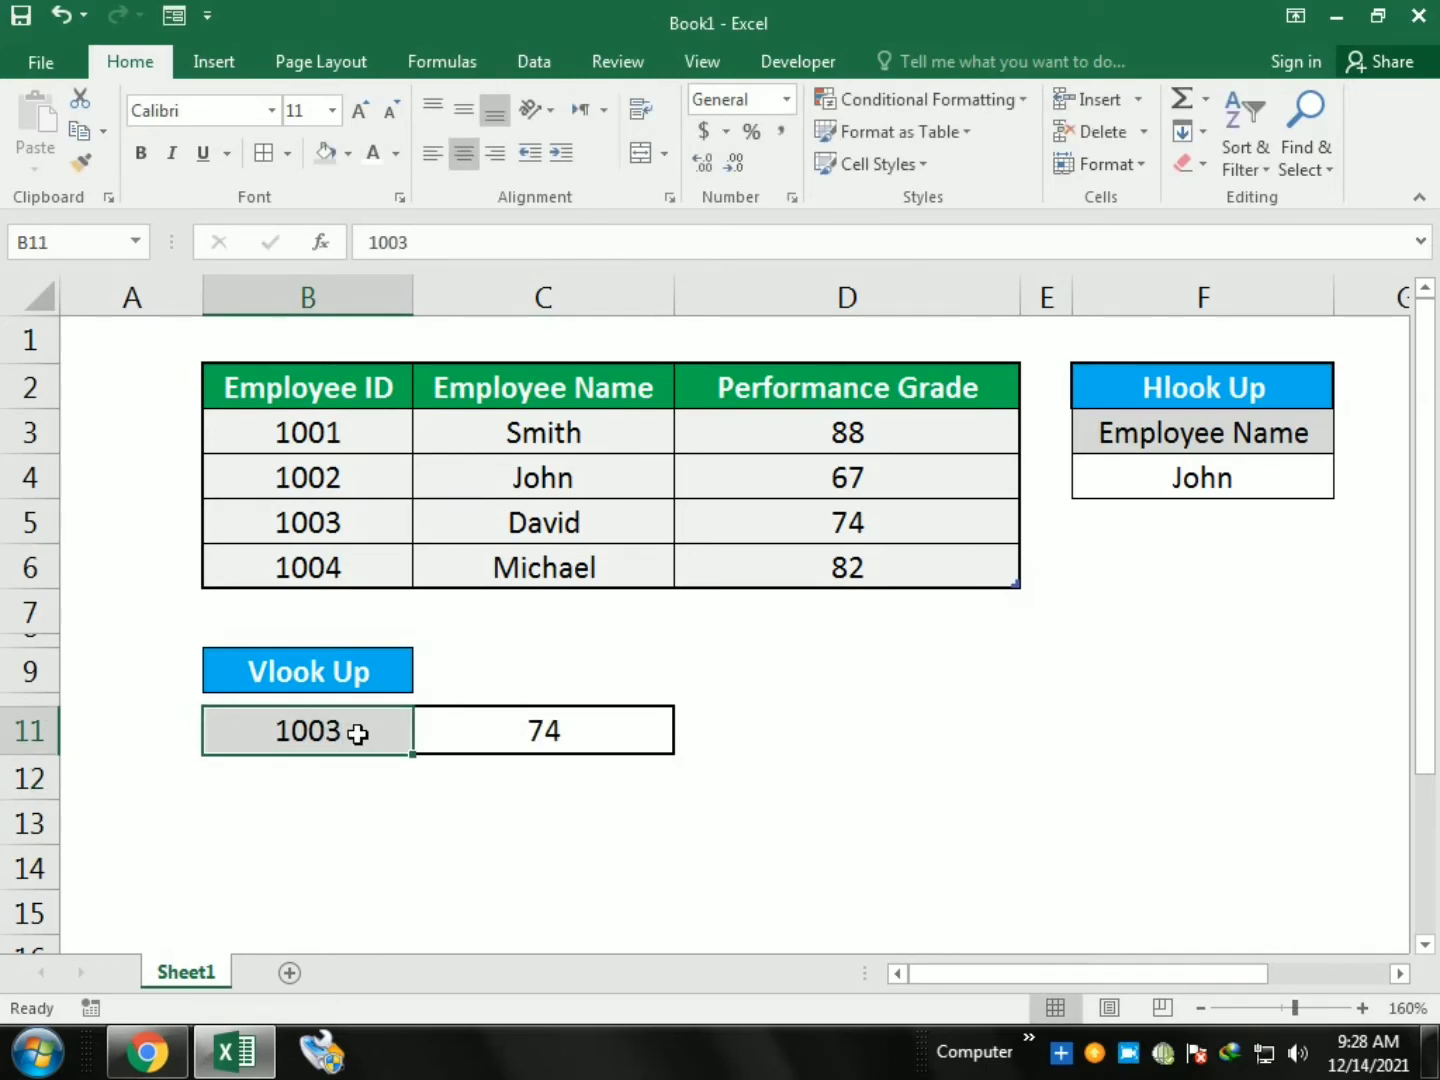
{"action": "key", "text": "Delete"}
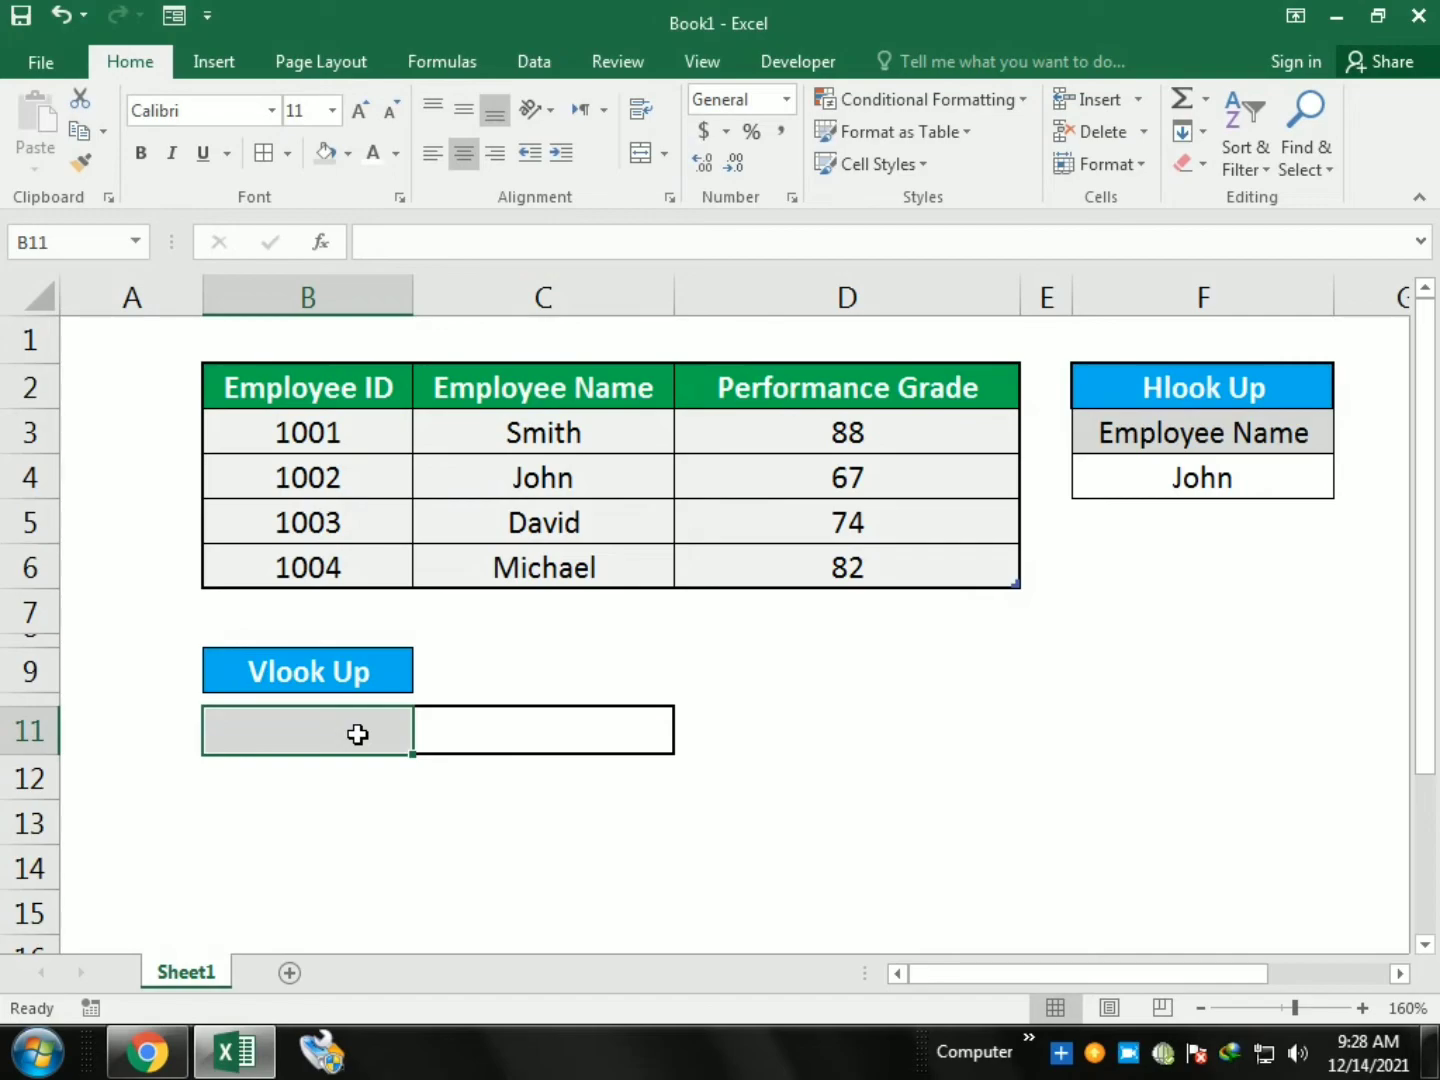
{"action": "left_click", "coordinate": [1158, 432]}
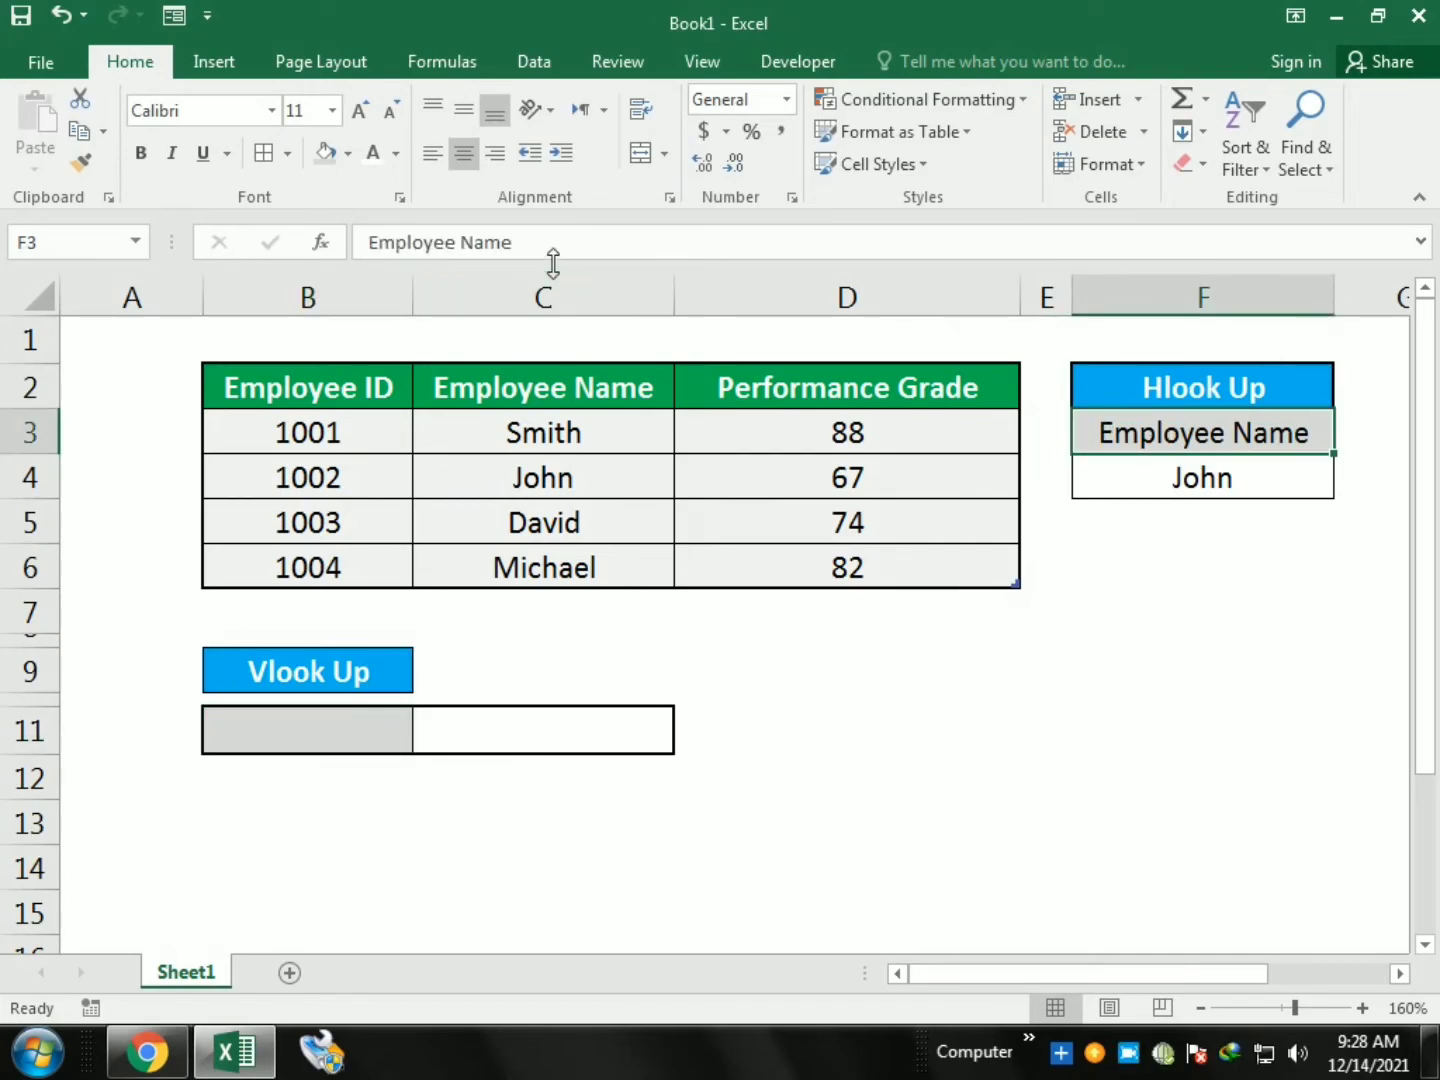
{"action": "left_click", "coordinate": [1160, 478]}
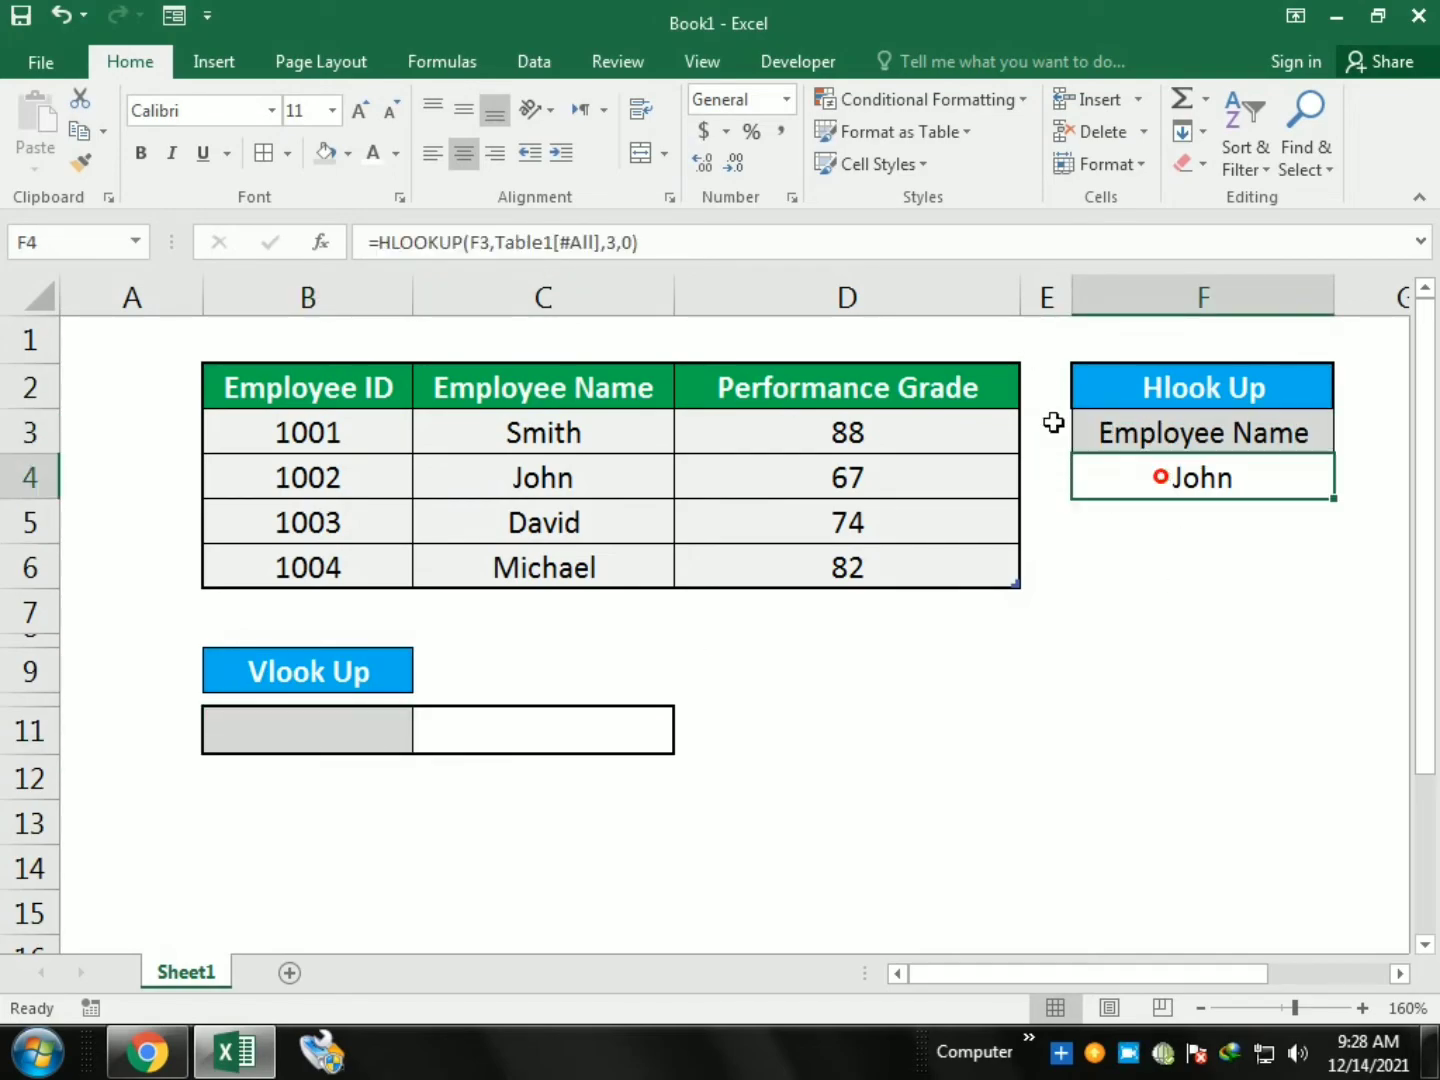
Step: Change F4 to =IFERROR(HLOOKUP(F3,Table1[#All],3,0),"") so errors show blank
{"action": "left_click", "coordinate": [385, 242]}
{"action": "type", "text": "IFE"}
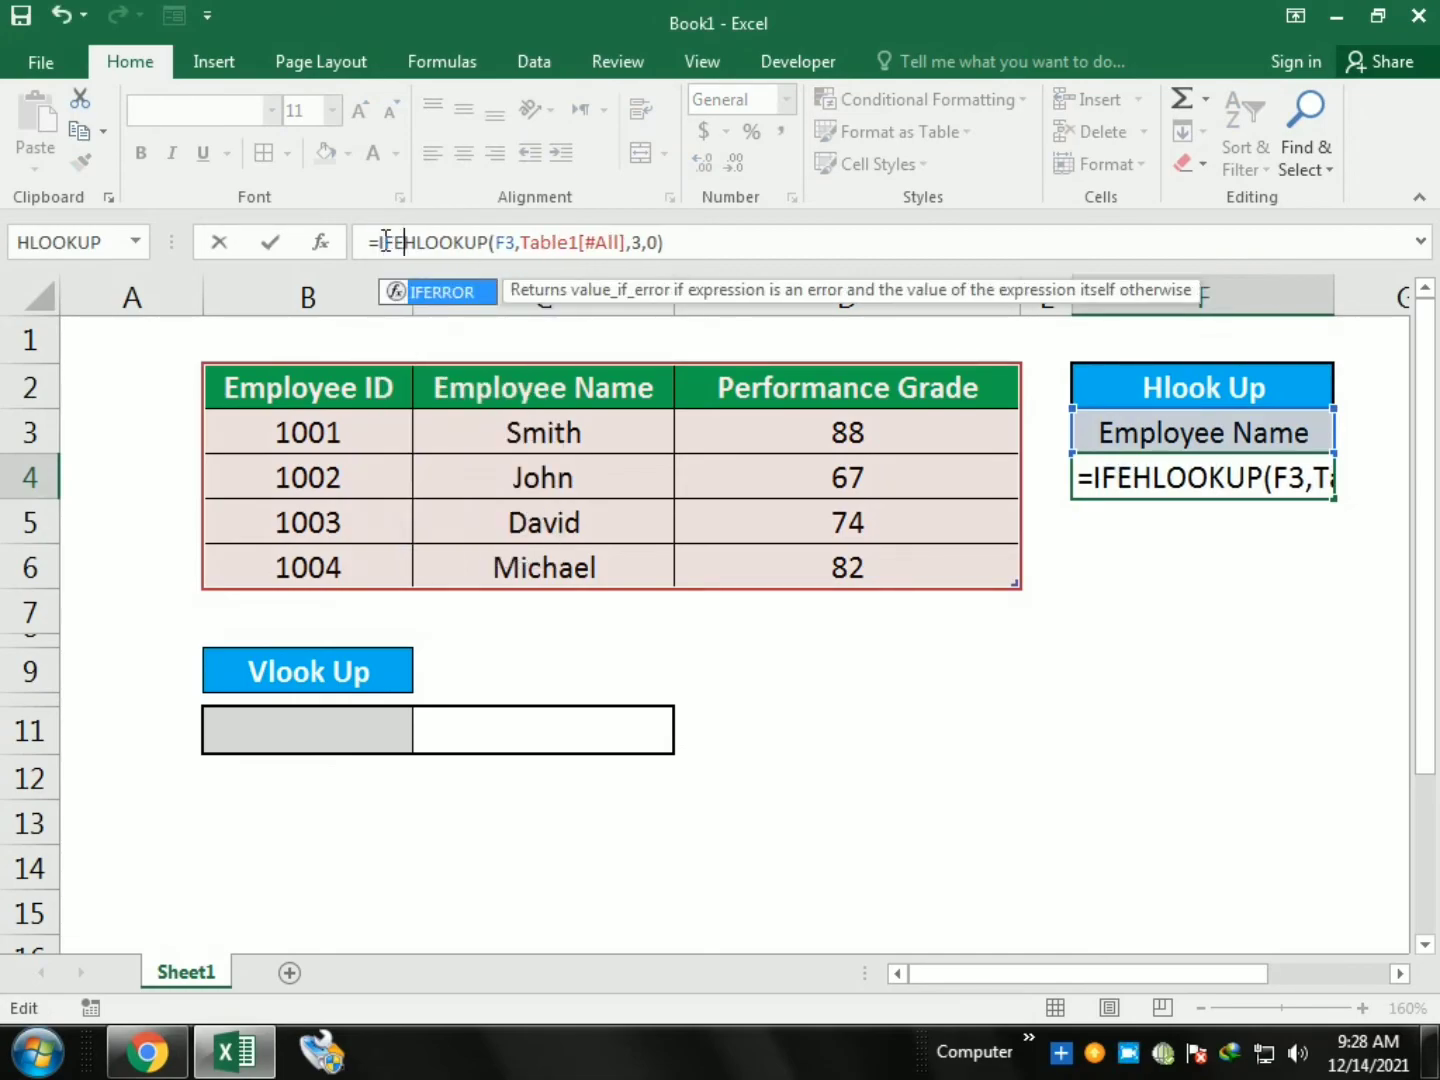
{"action": "type", "text": "RROR"}
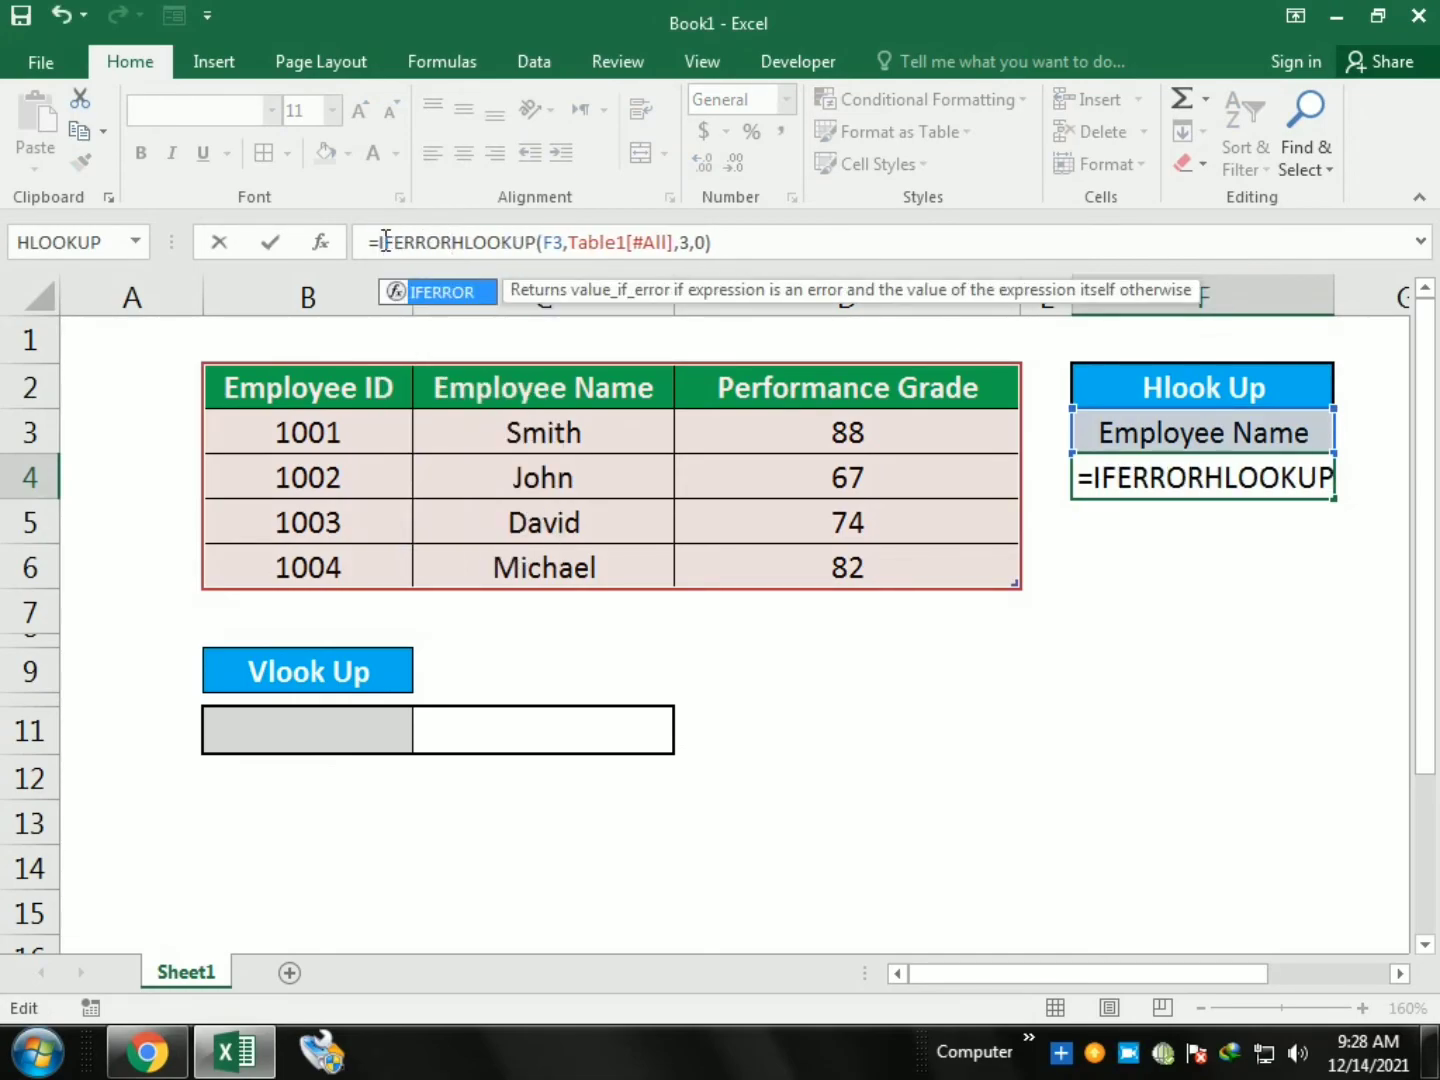
{"action": "type", "text": "("}
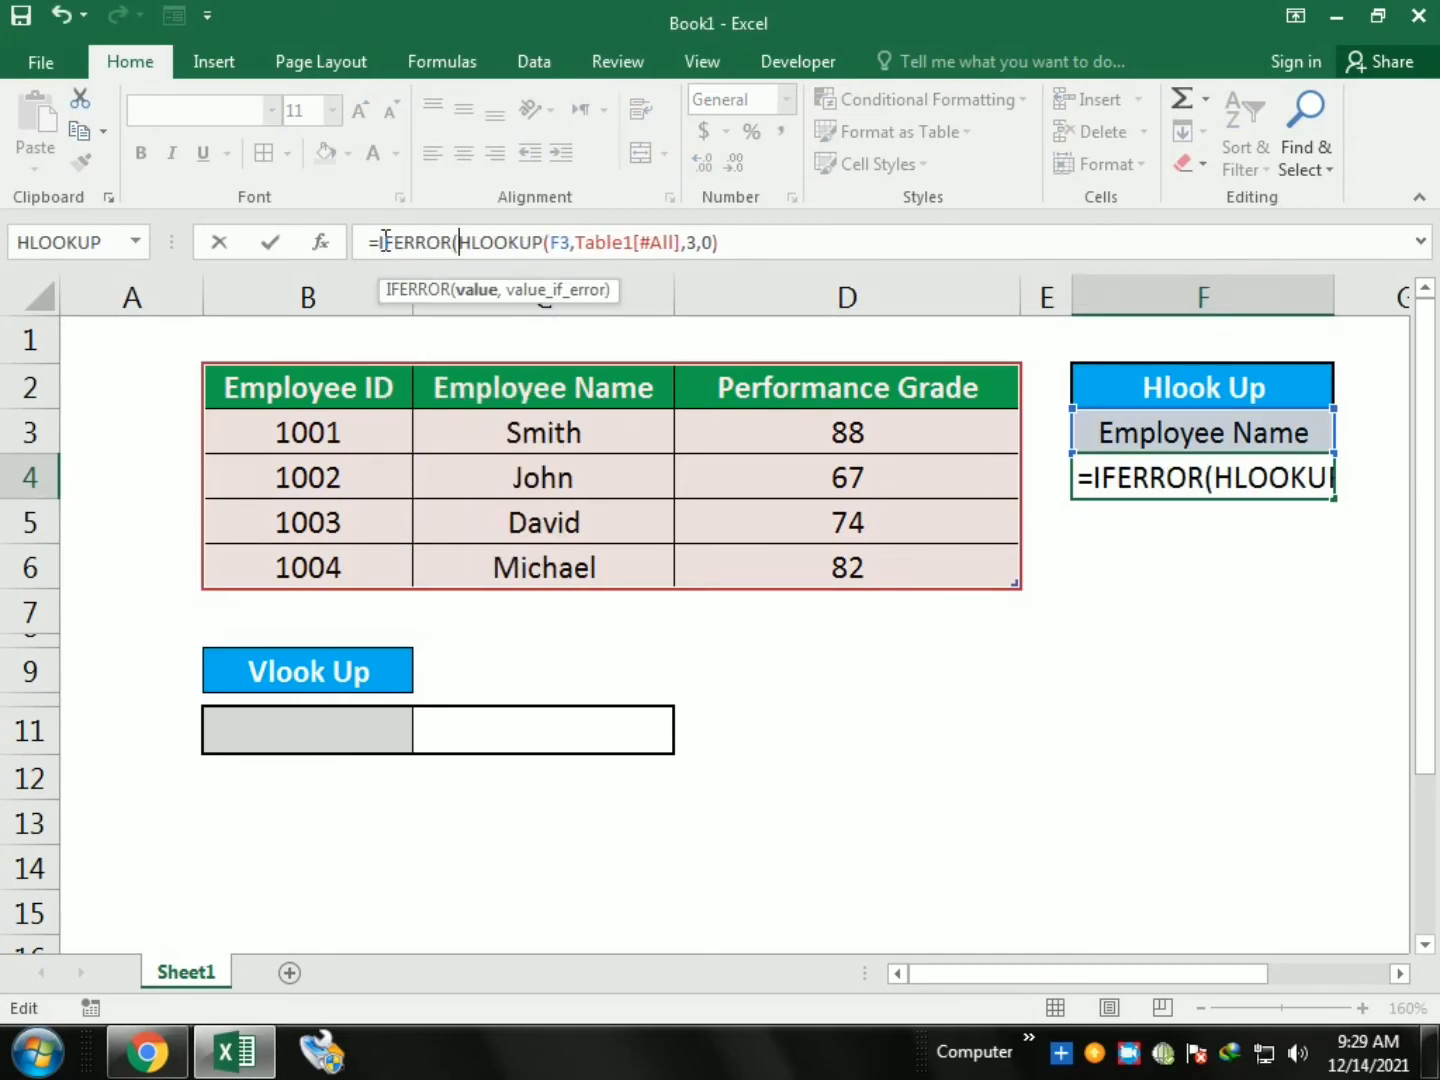
{"action": "left_click", "coordinate": [743, 242]}
{"action": "type", "text": ",\"\""}
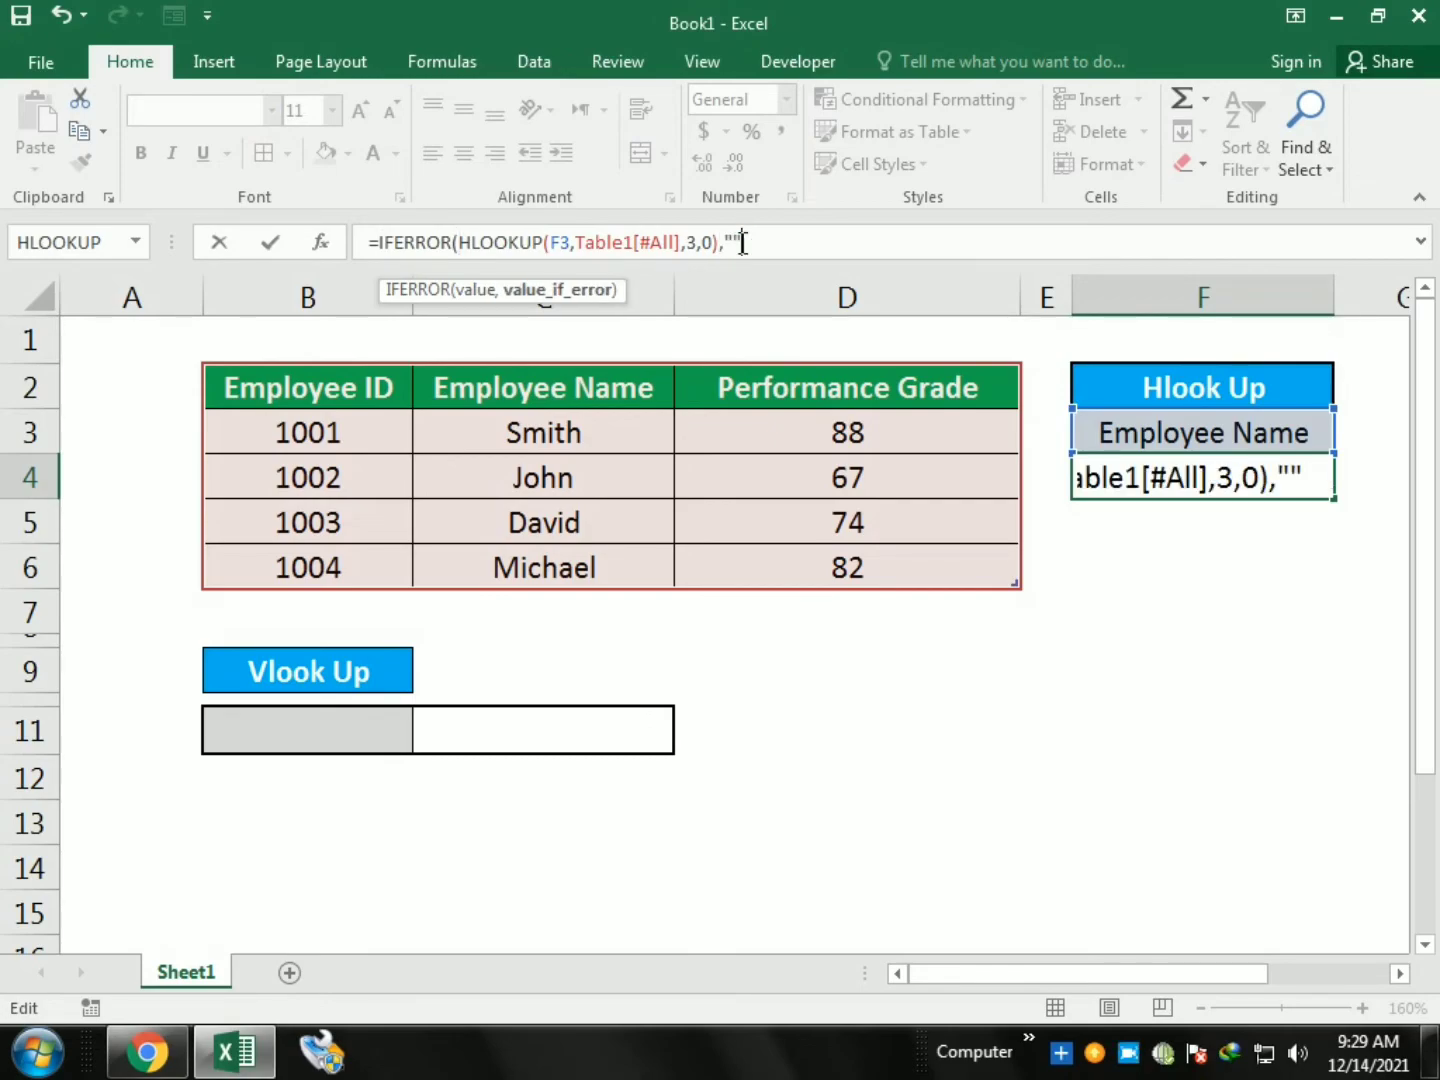
{"action": "type", "text": ")"}
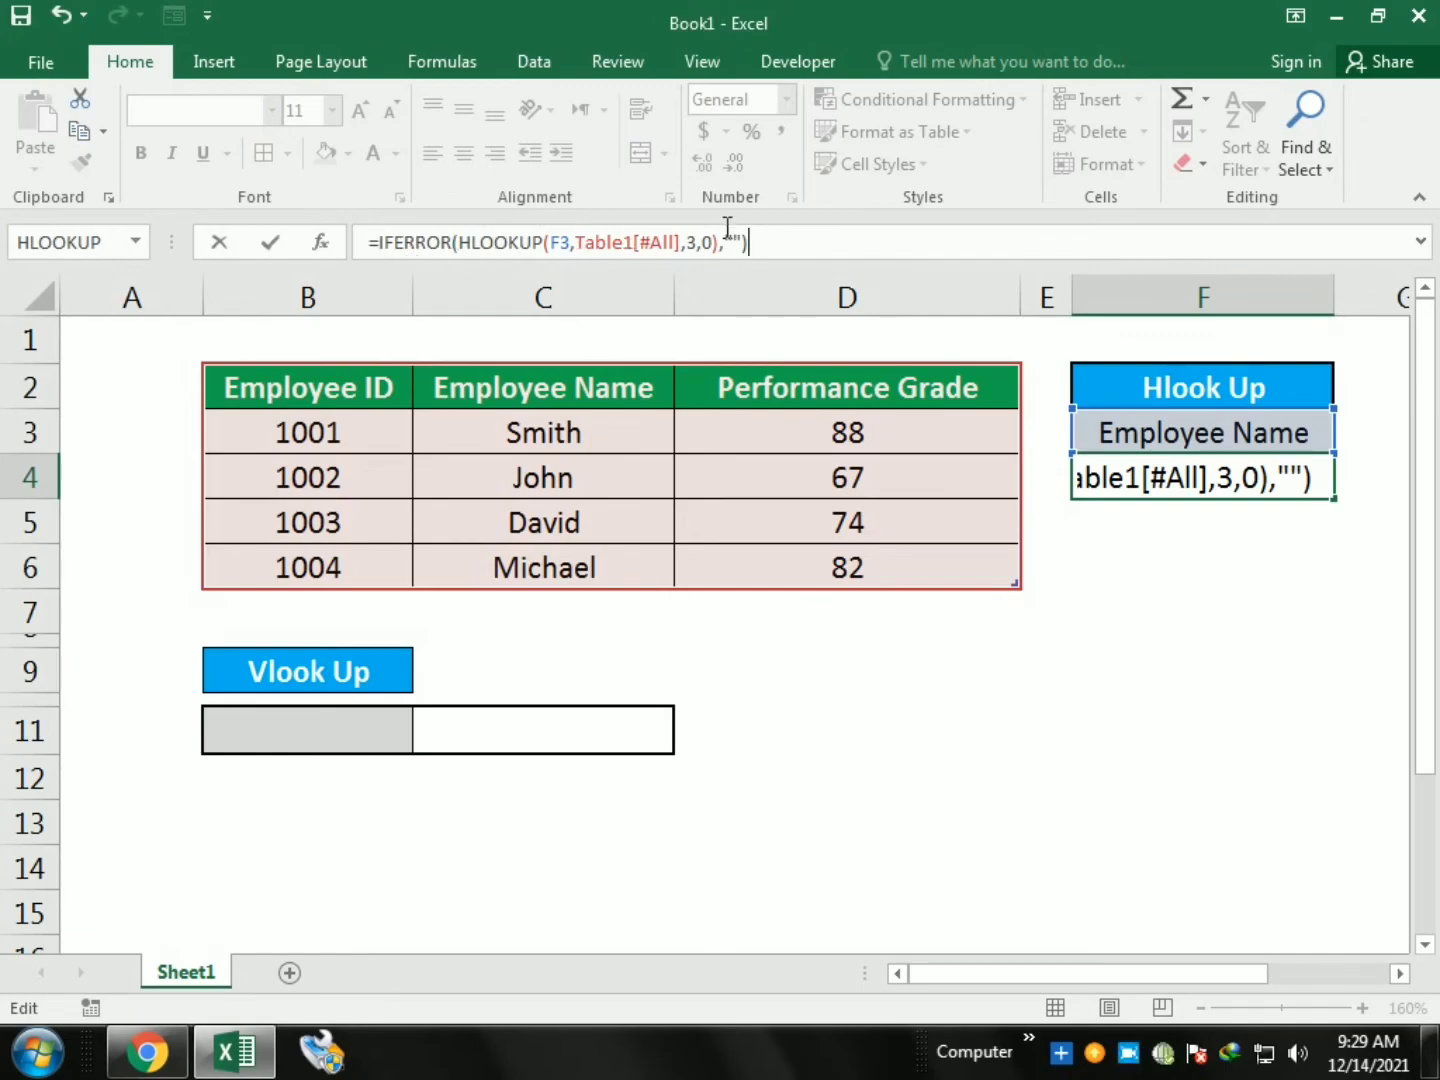
{"action": "key", "text": "Return"}
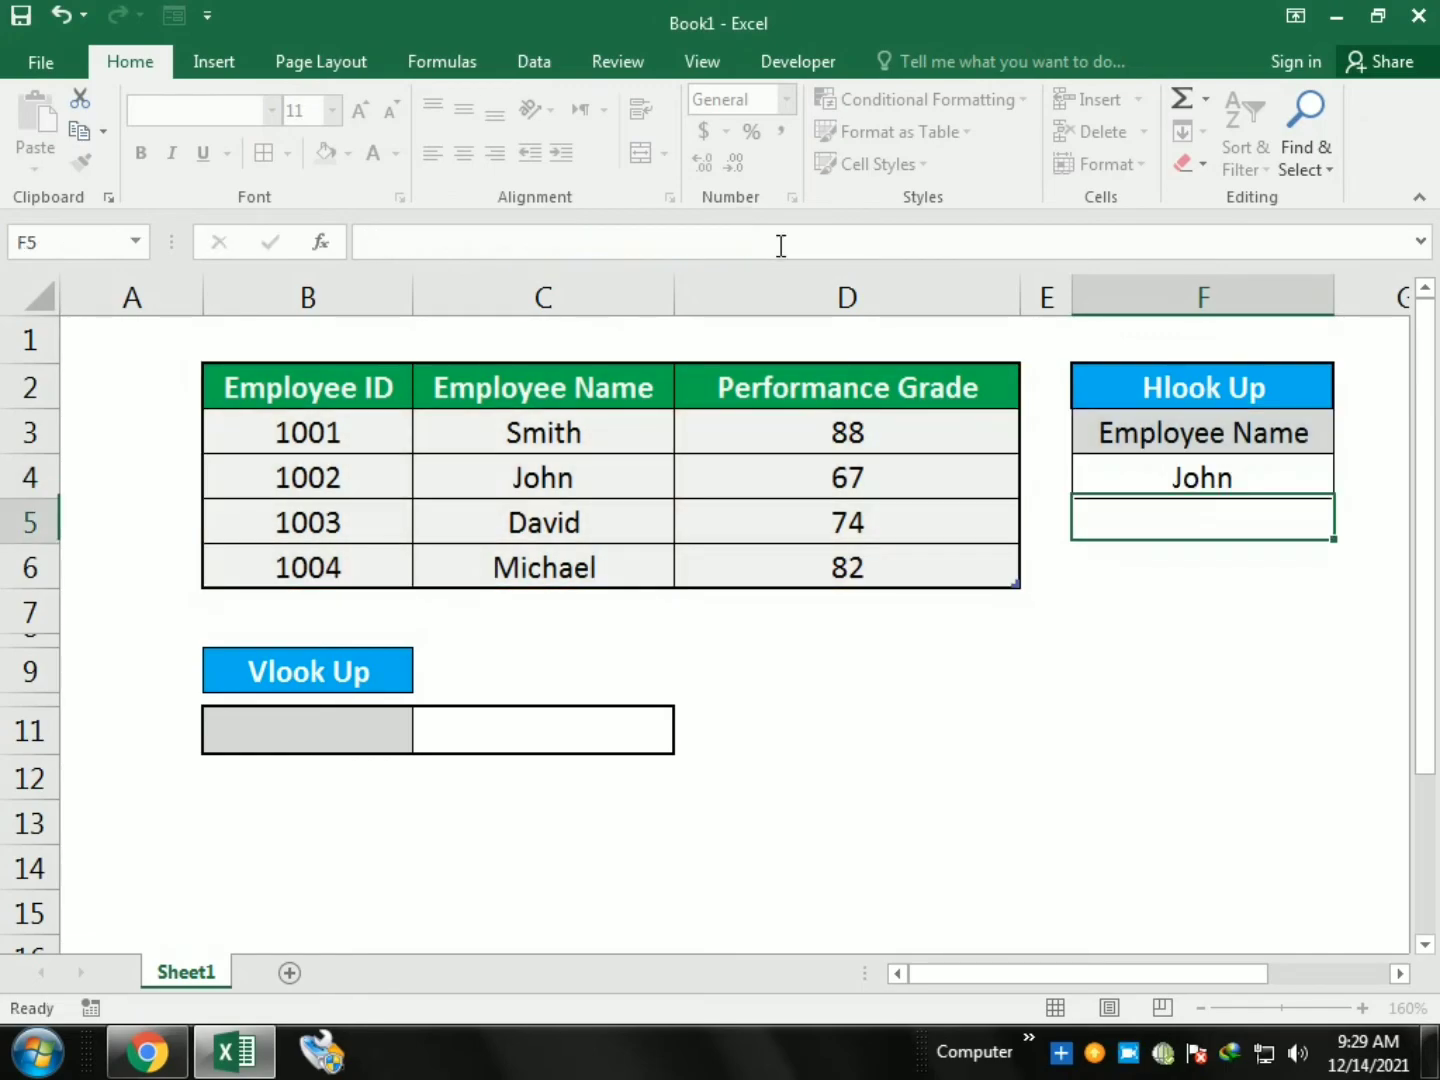
{"action": "key", "text": "Up"}
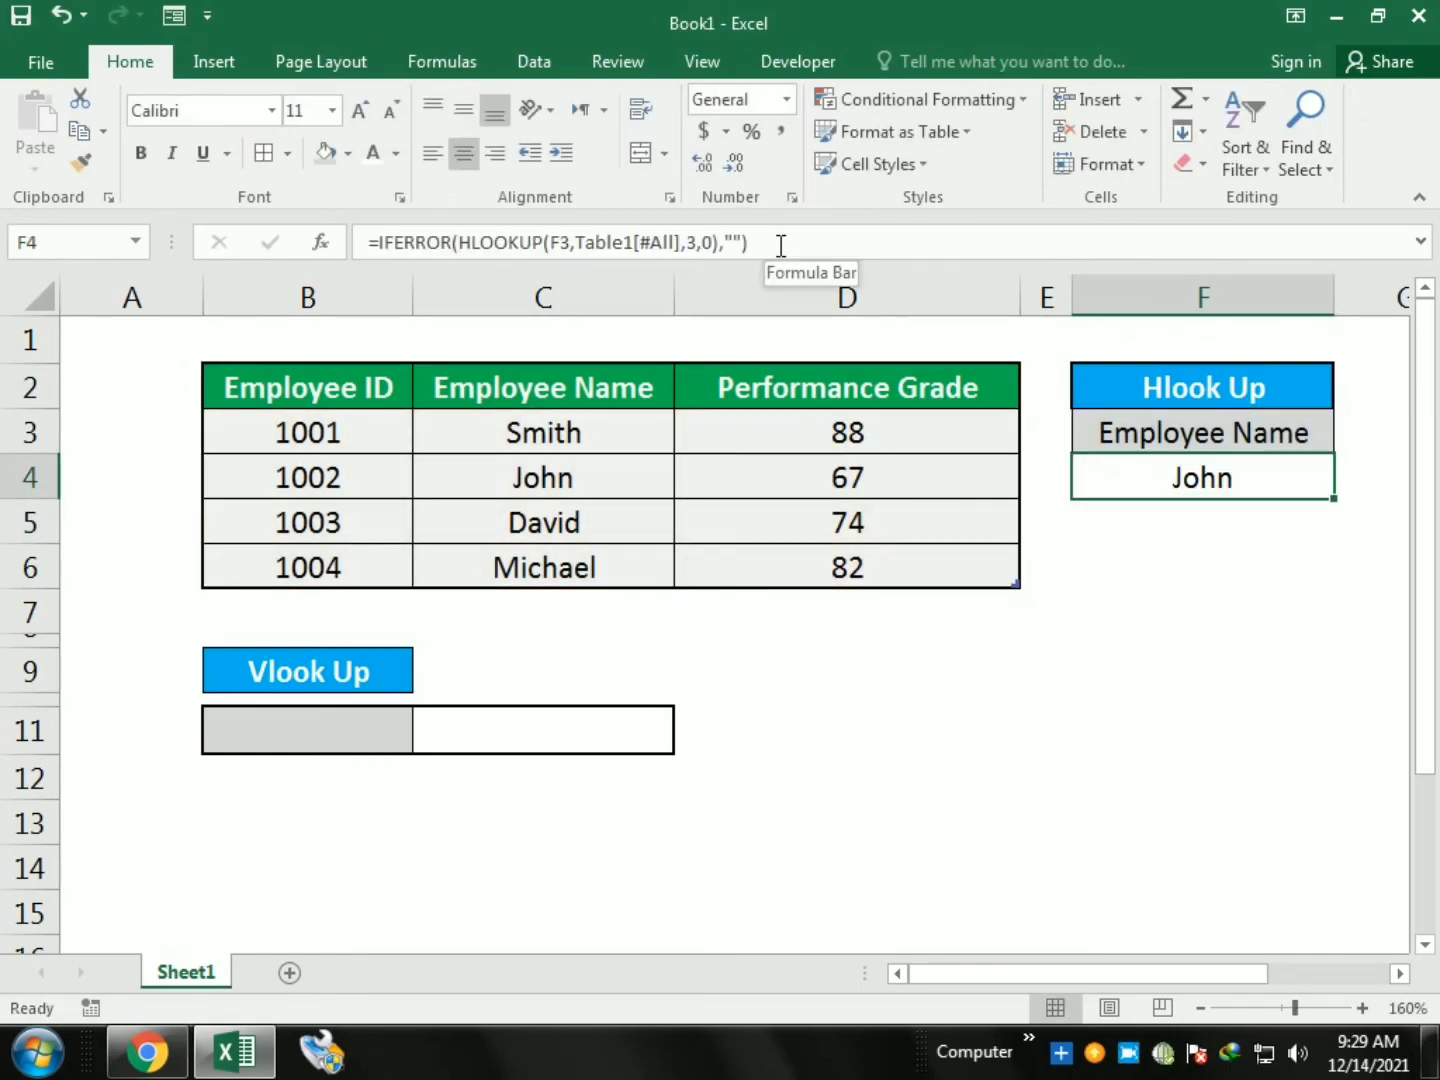
Step: Clear the F3 heading to test that the F4 HLOOKUP returns a blank
{"action": "left_click", "coordinate": [1263, 436]}
{"action": "key", "text": "Delete"}
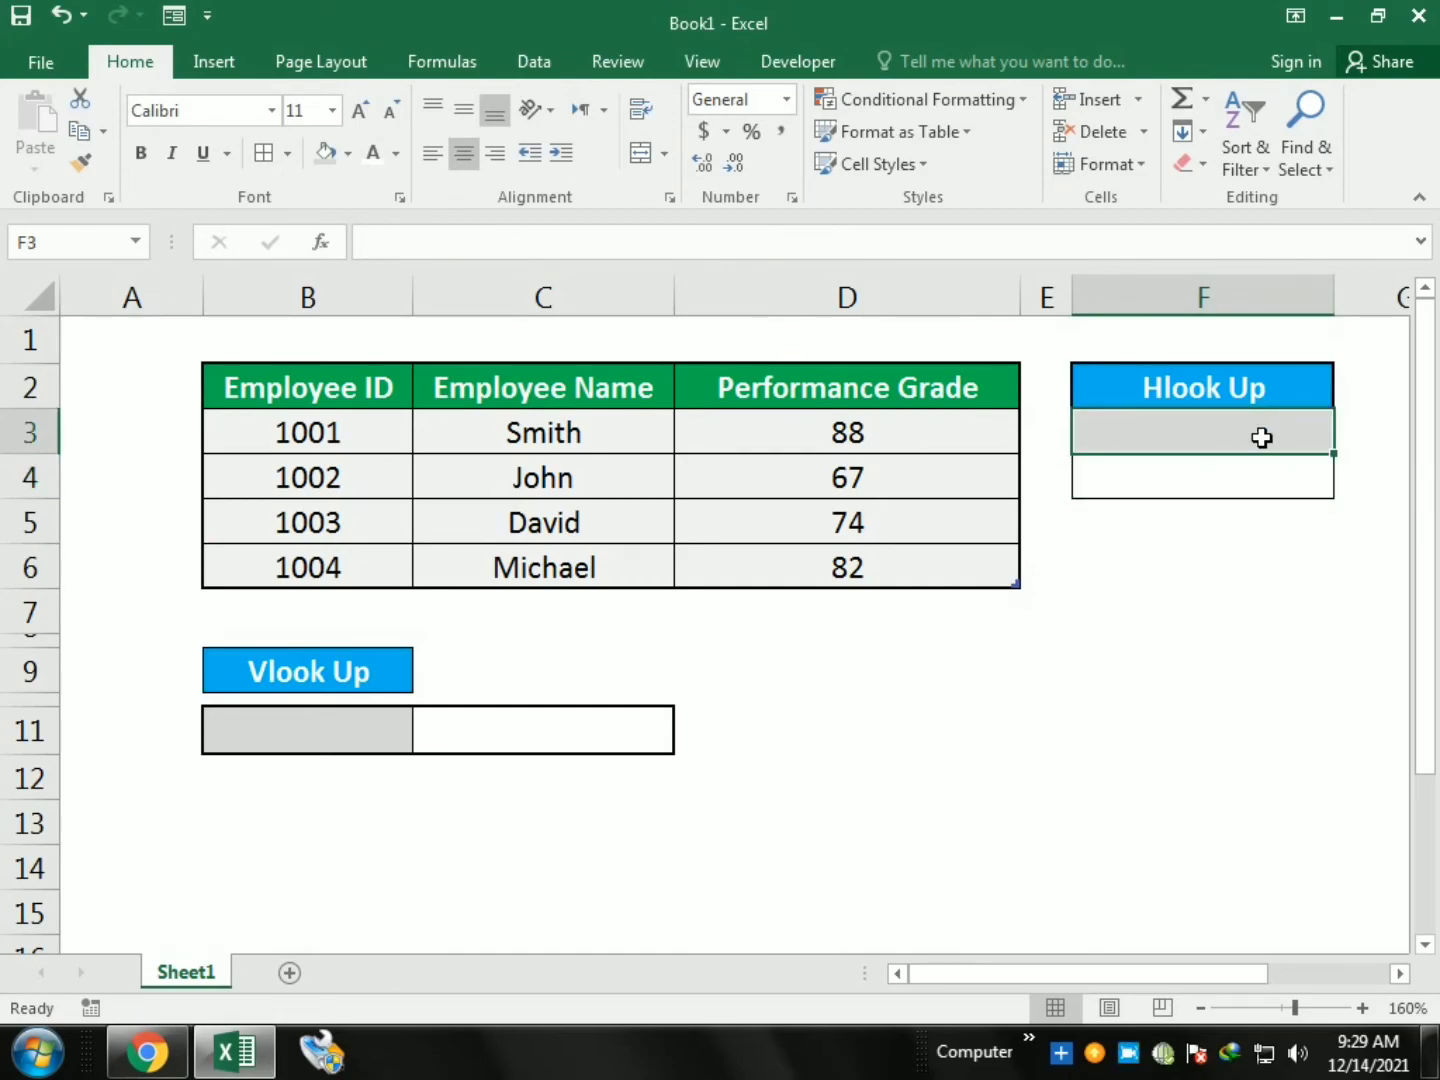
{"action": "left_click", "coordinate": [1208, 465]}
{"action": "left_click", "coordinate": [1210, 422]}
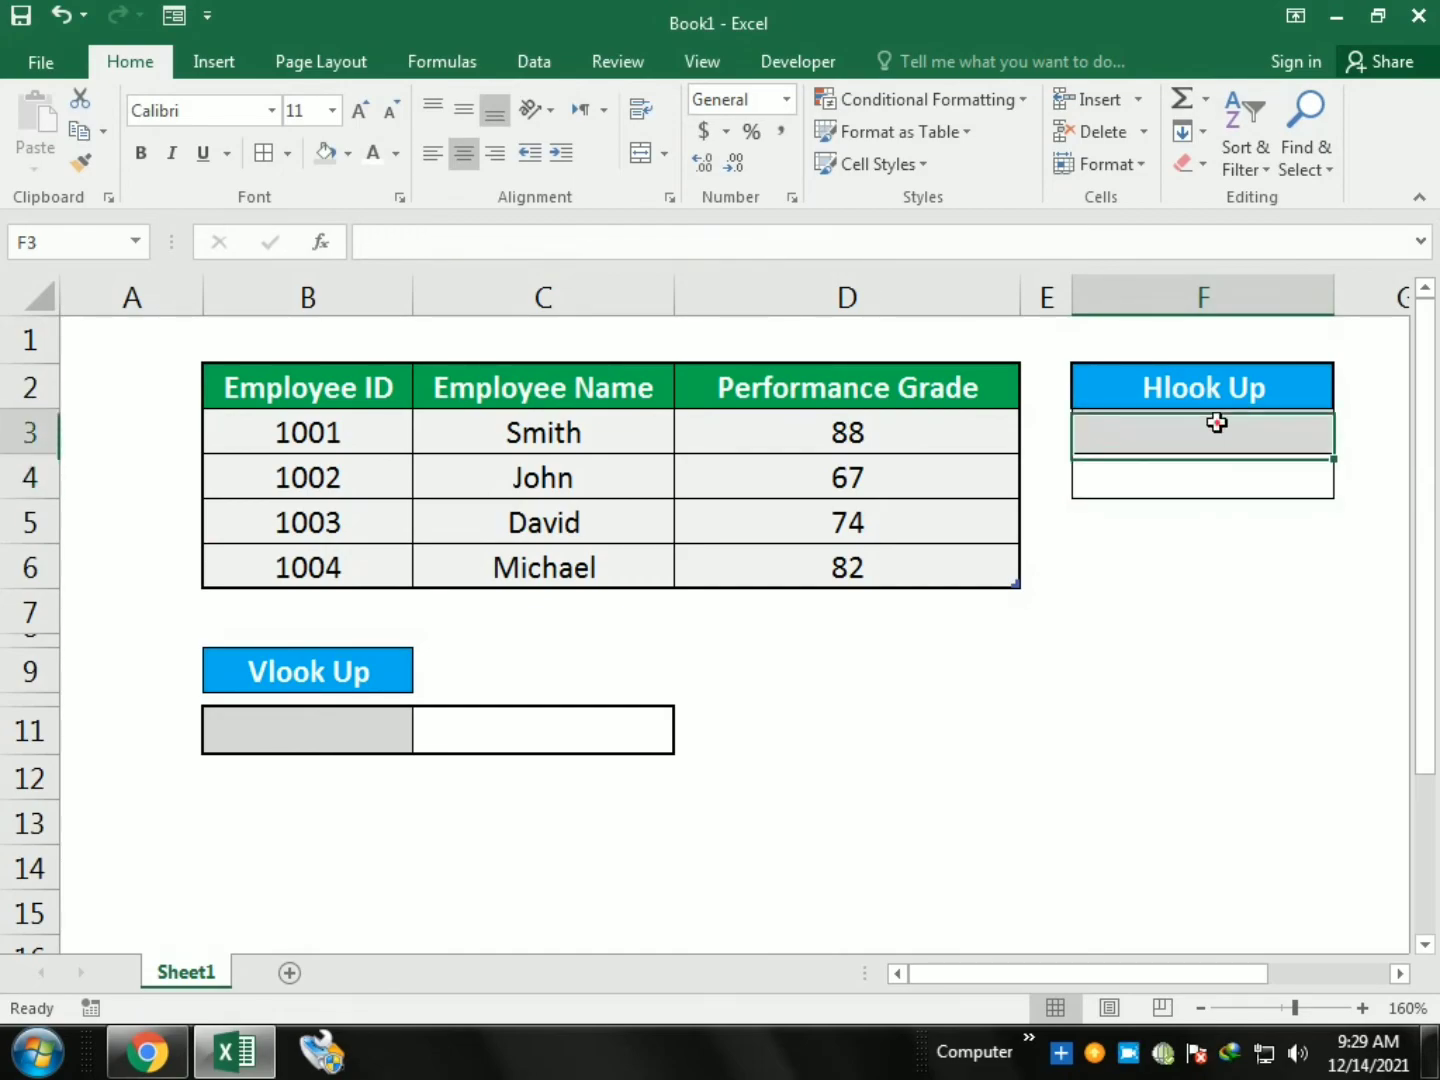
{"action": "type", "text": "e"}
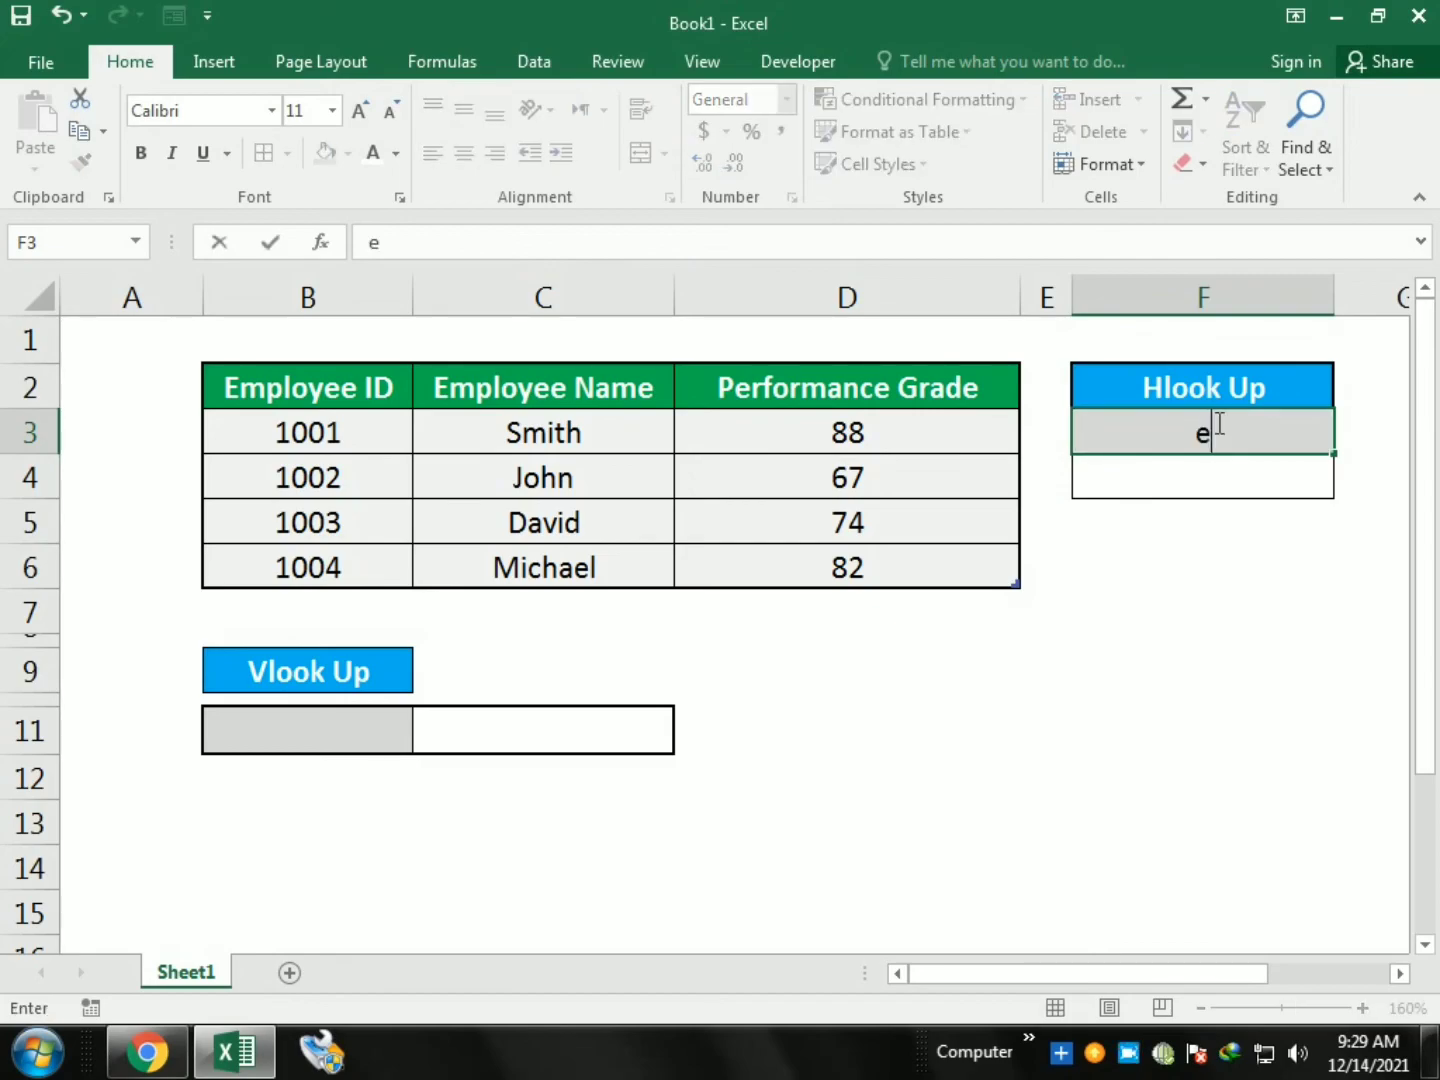
{"action": "key", "text": "BackSpace"}
Step: Enter 'Performance Grade' in F3 so the HLOOKUP in F4 returns 67
{"action": "left_click", "coordinate": [796, 395]}
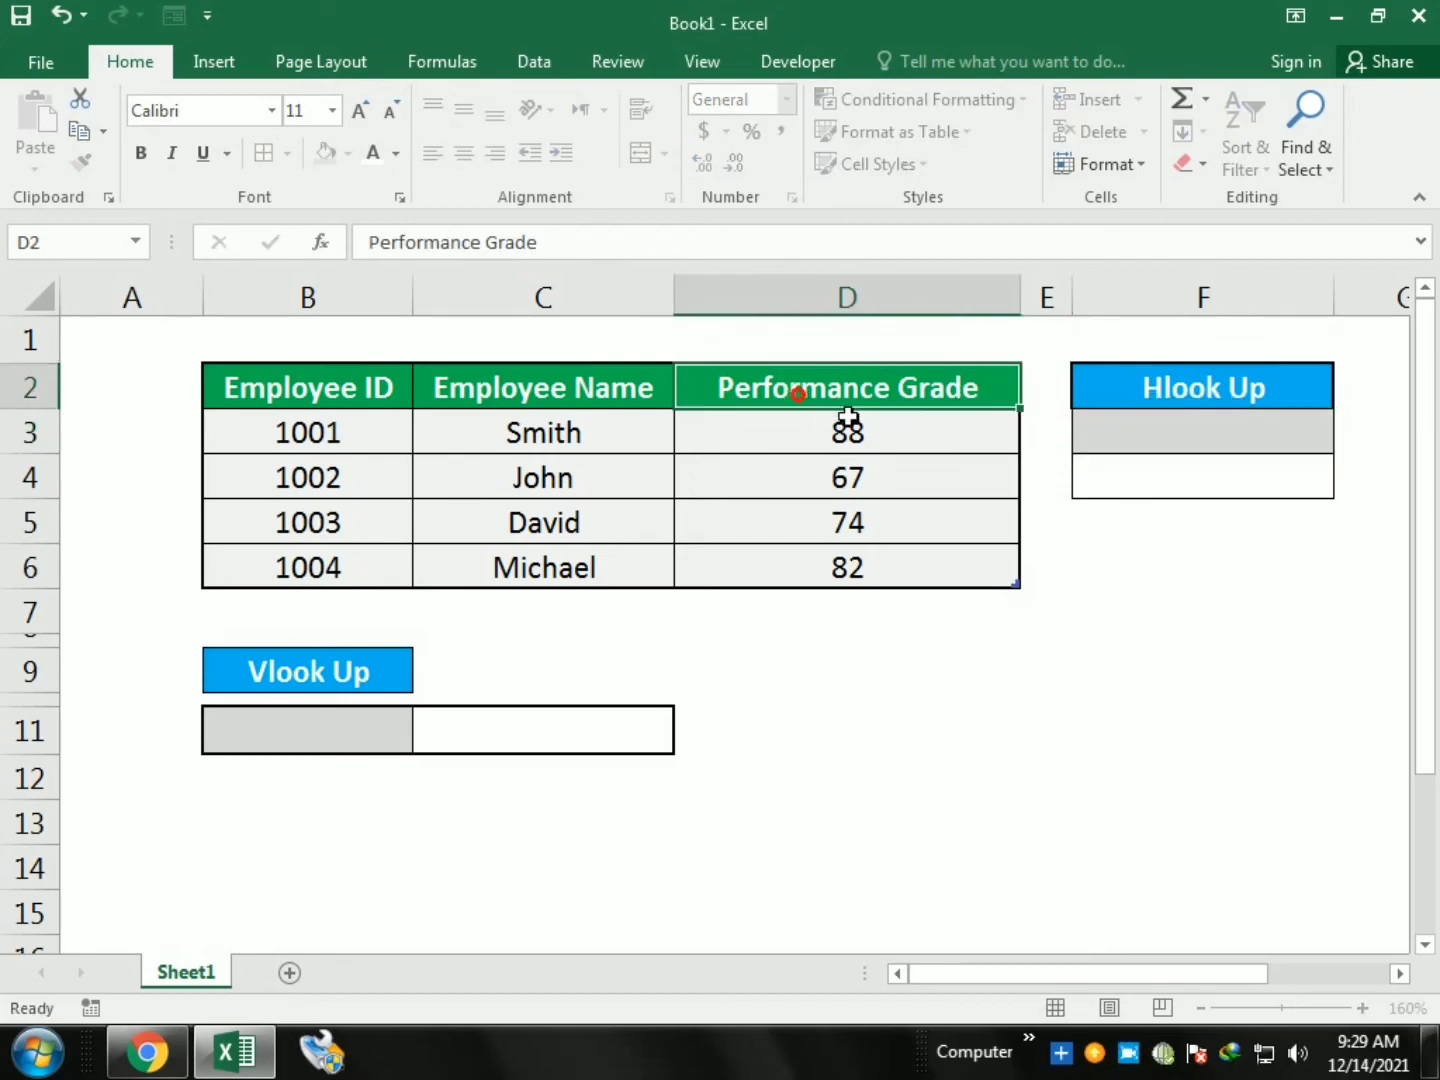
{"action": "key", "text": "ctrl+c"}
{"action": "key", "text": "Escape"}
{"action": "left_click", "coordinate": [1163, 434]}
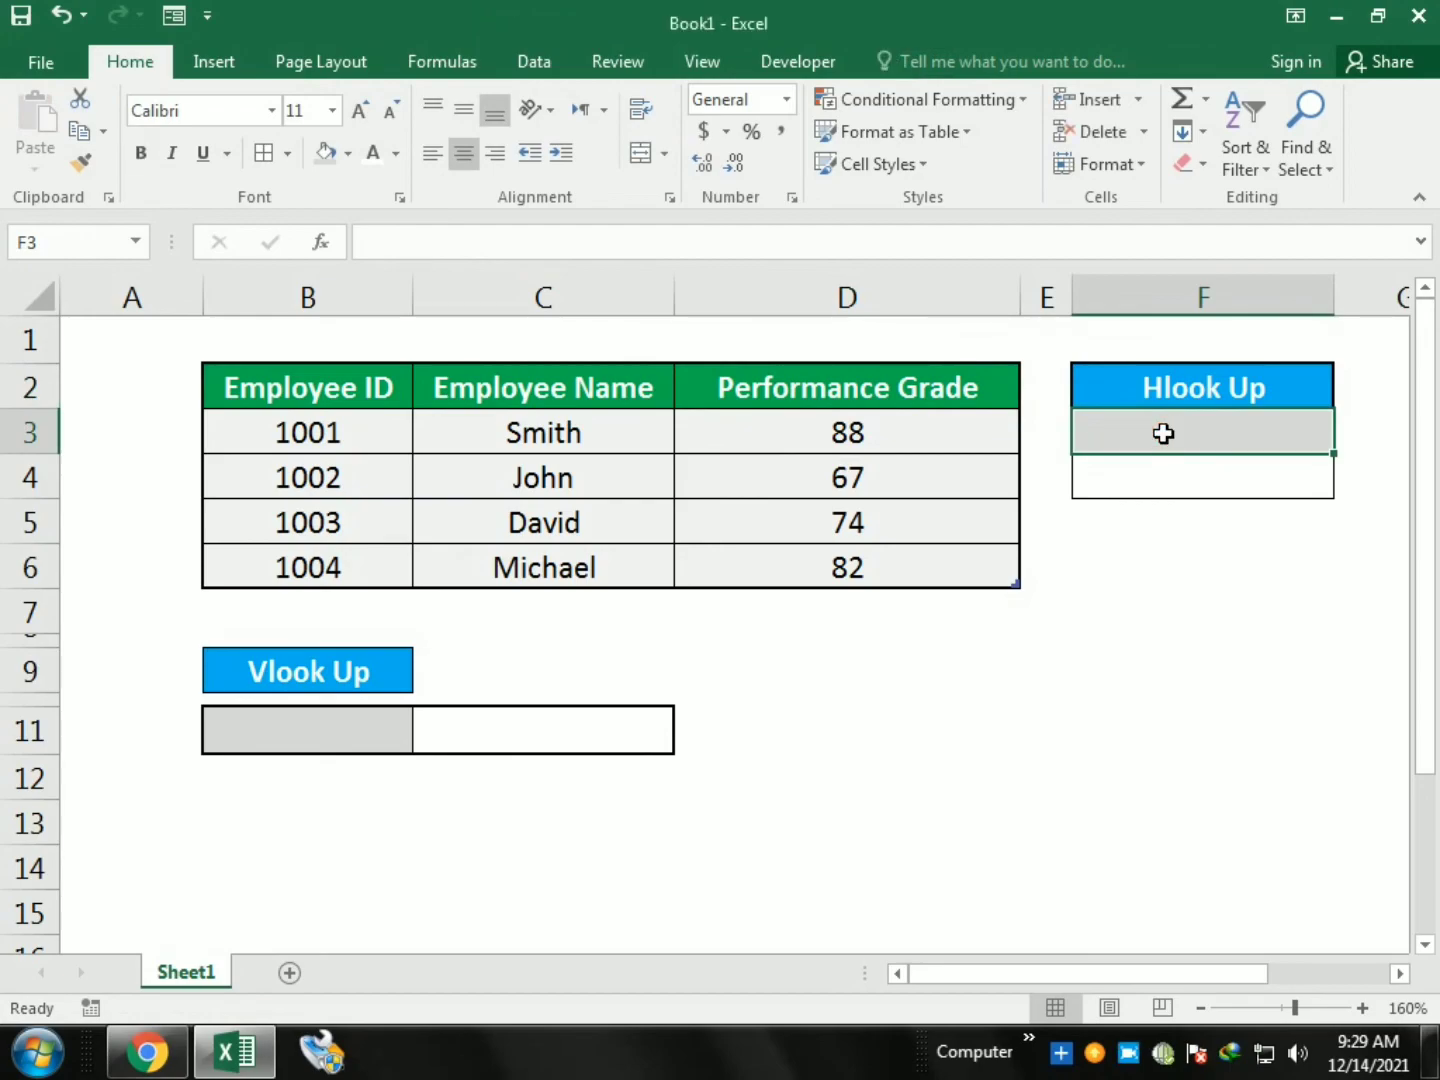
{"action": "type", "text": "pER"}
{"action": "key", "text": "BackSpace"}
{"action": "key", "text": "BackSpace"}
{"action": "key", "text": "BackSpace"}
{"action": "type", "text": "P"}
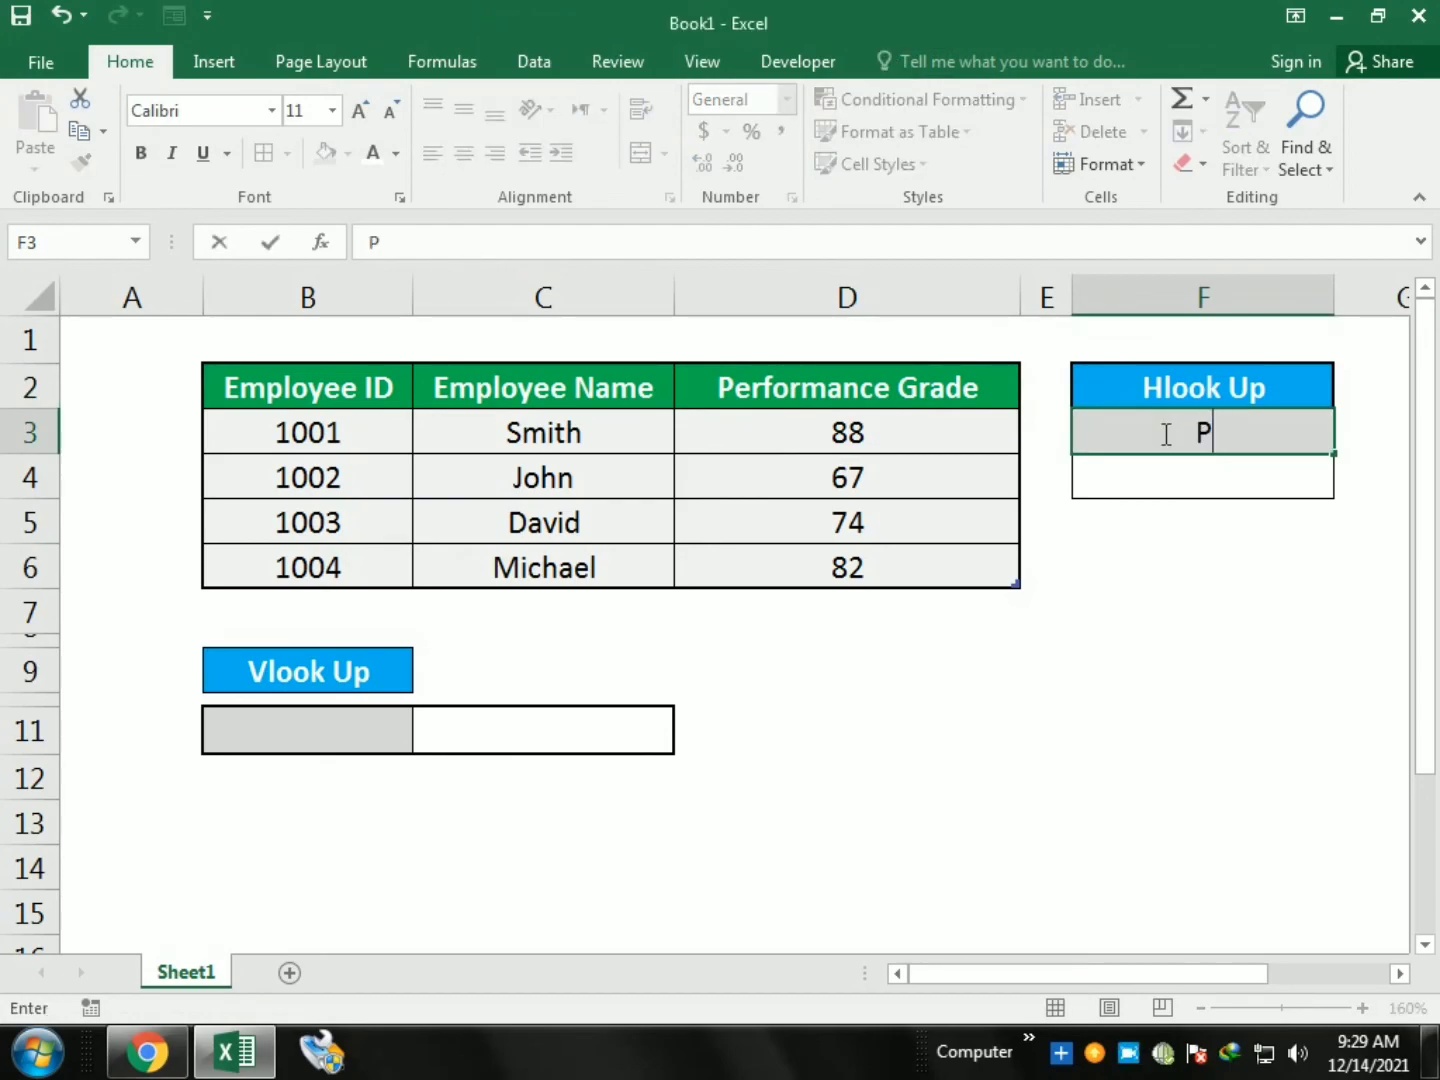
{"action": "type", "text": "erforma"}
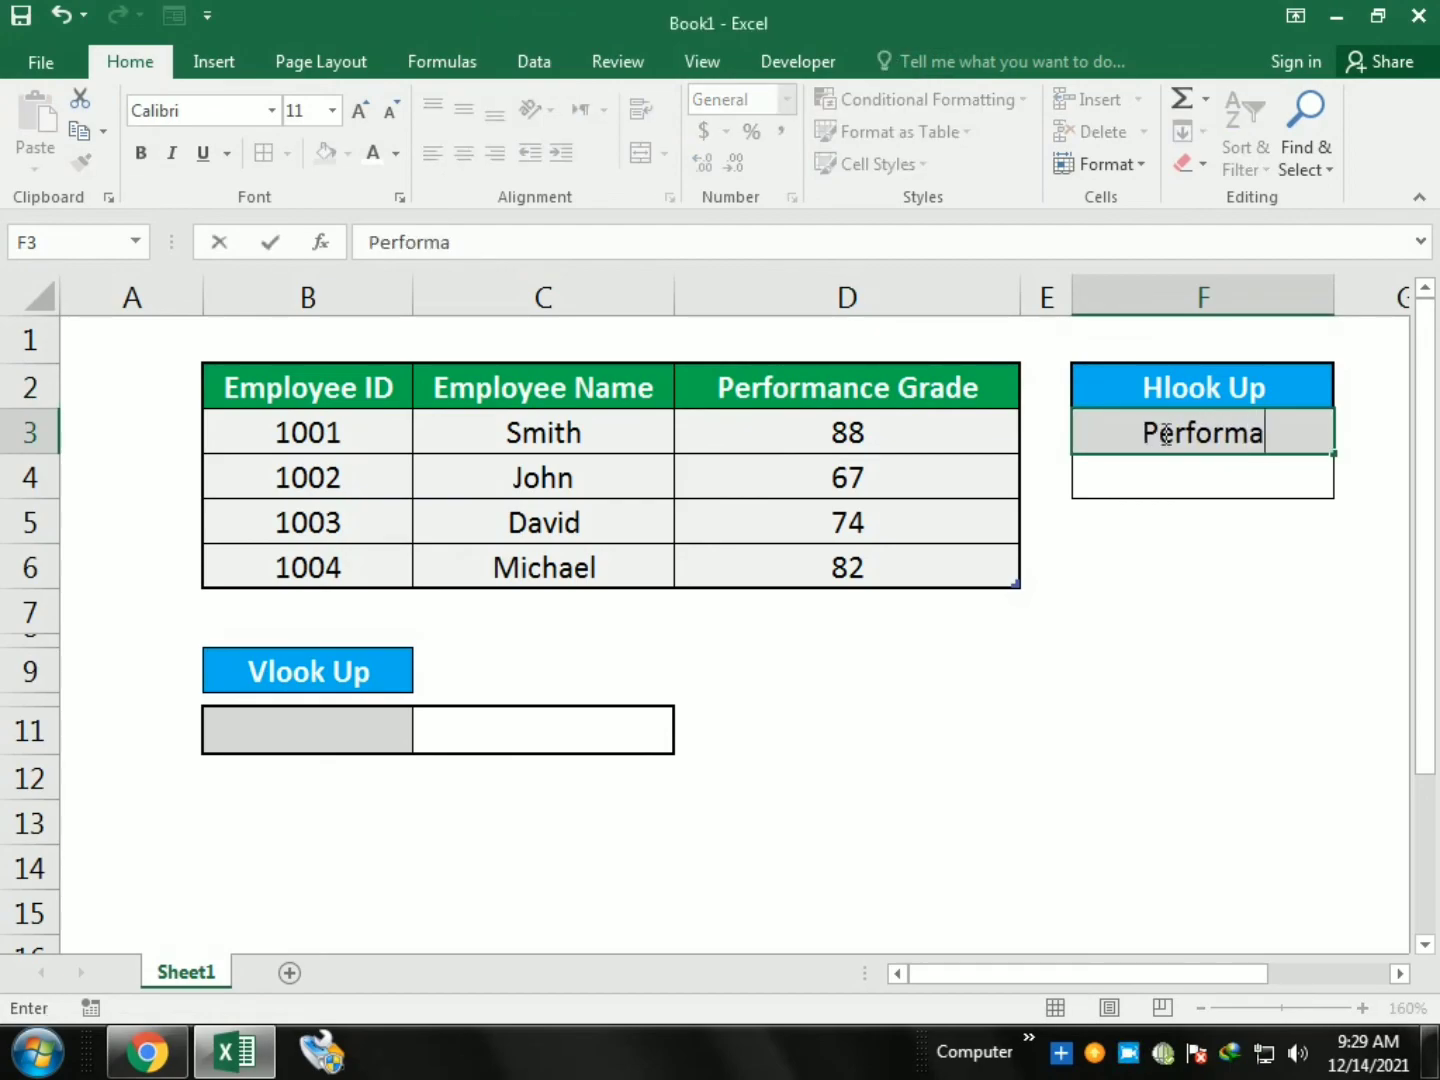
{"action": "type", "text": "nce Grade"}
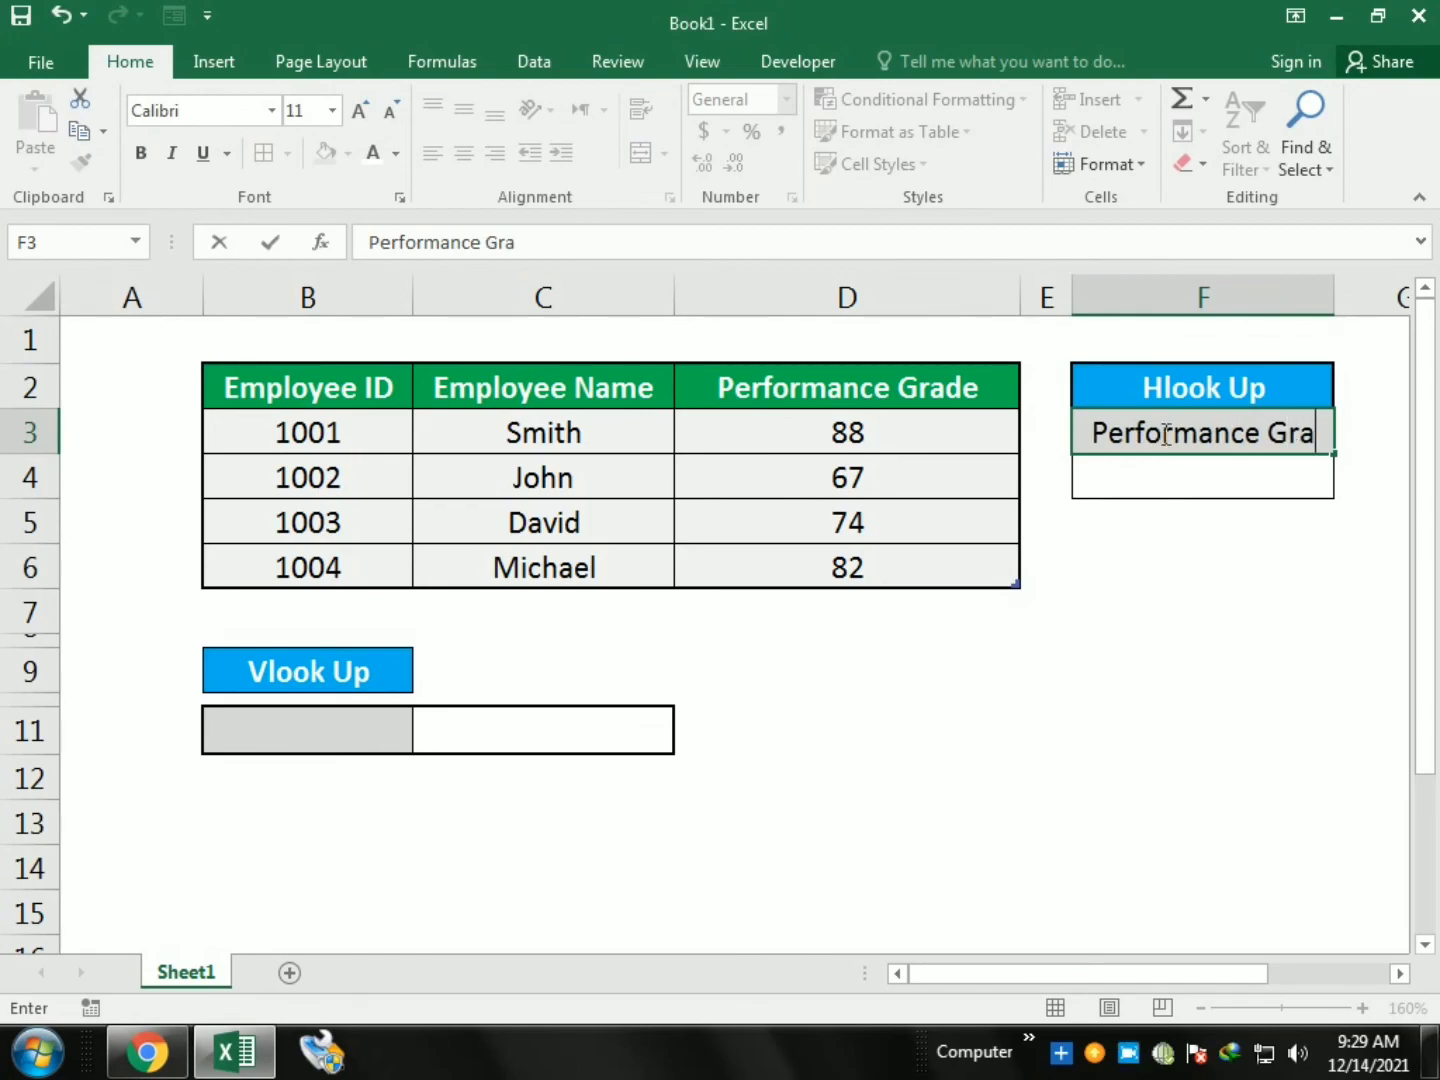
{"action": "key", "text": "Return"}
{"action": "left_click", "coordinate": [1164, 433]}
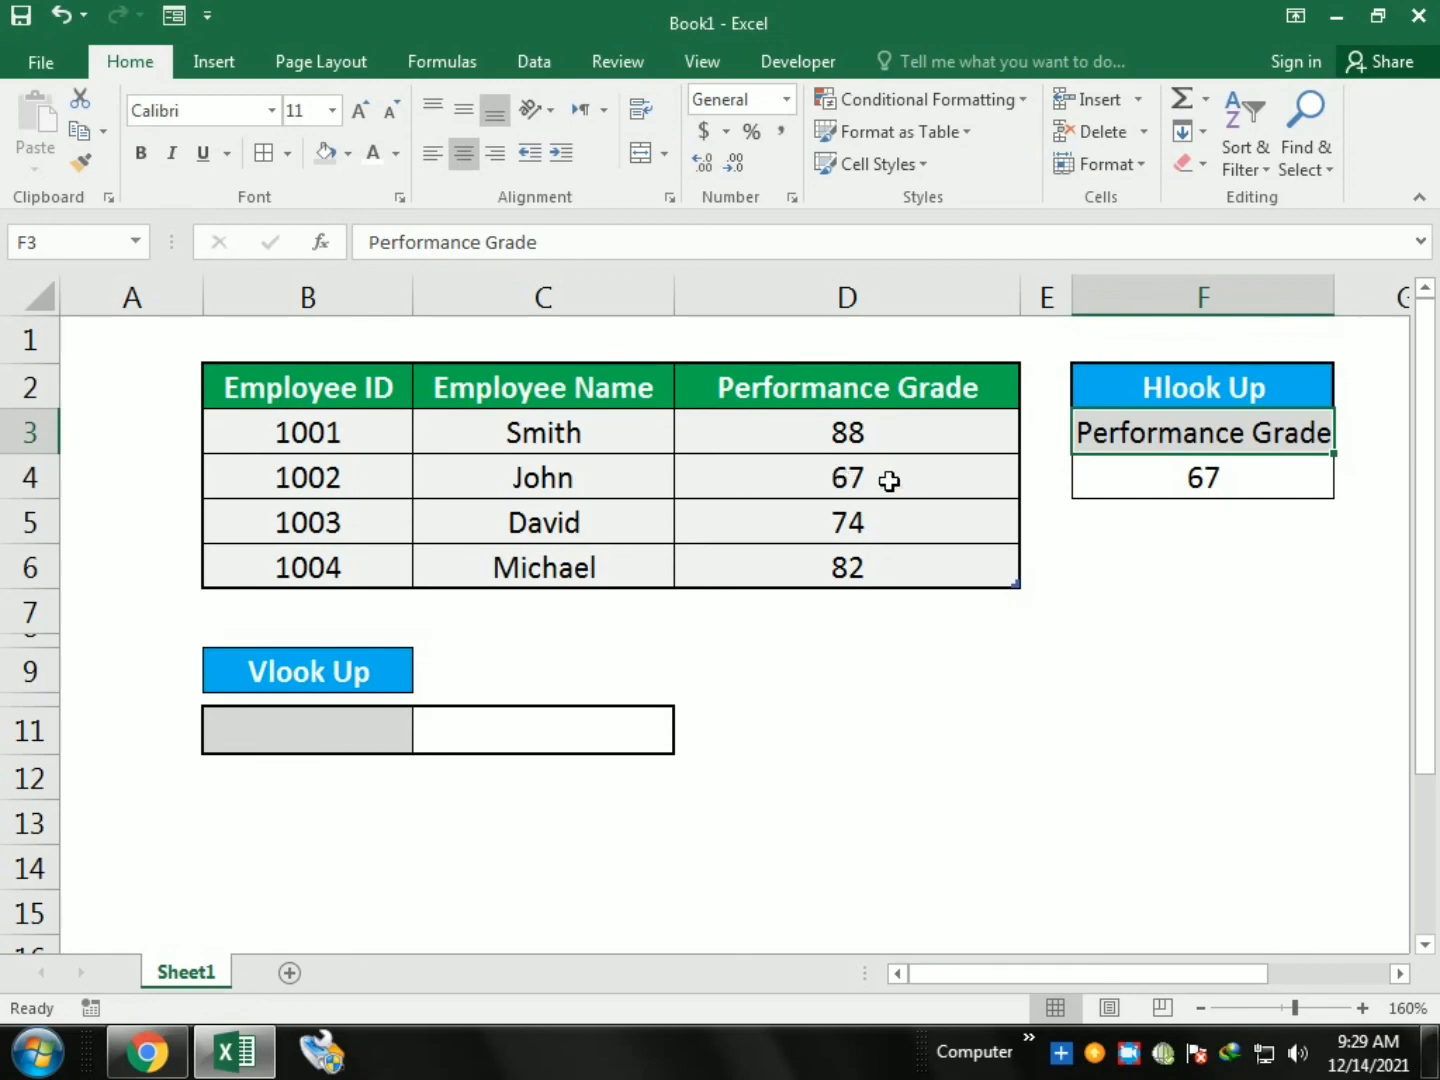
Step: Enter employee ID 1004 in B11 so the VLOOKUP in C11 returns 82
{"action": "left_click", "coordinate": [268, 743]}
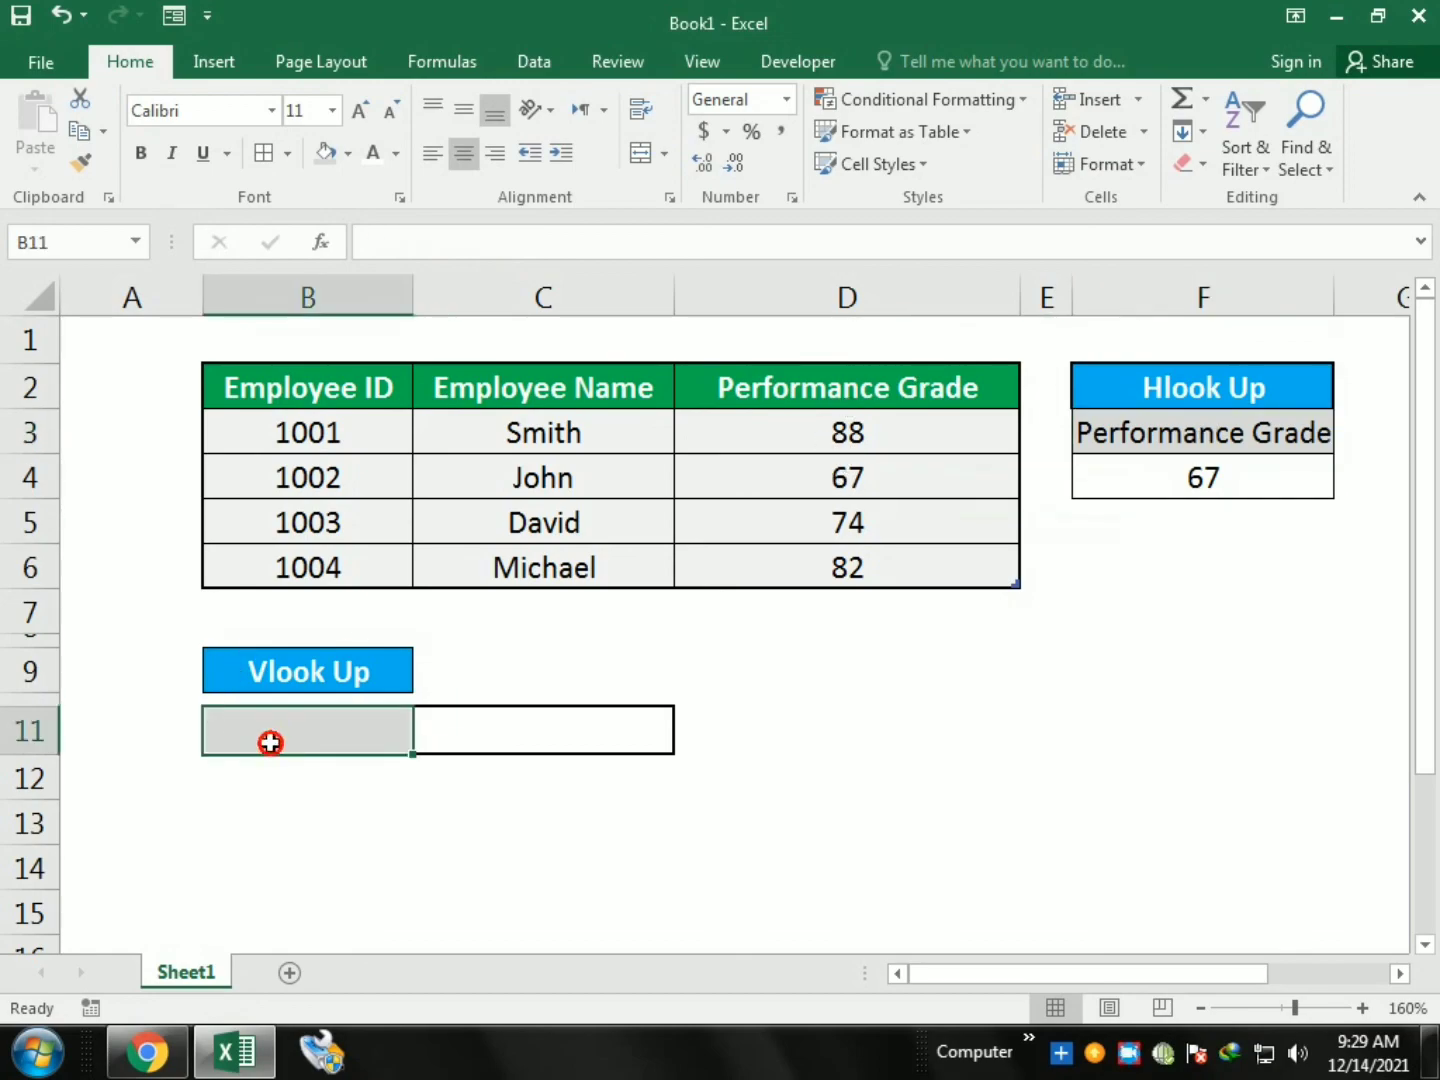
{"action": "type", "text": "1004"}
{"action": "key", "text": "Return"}
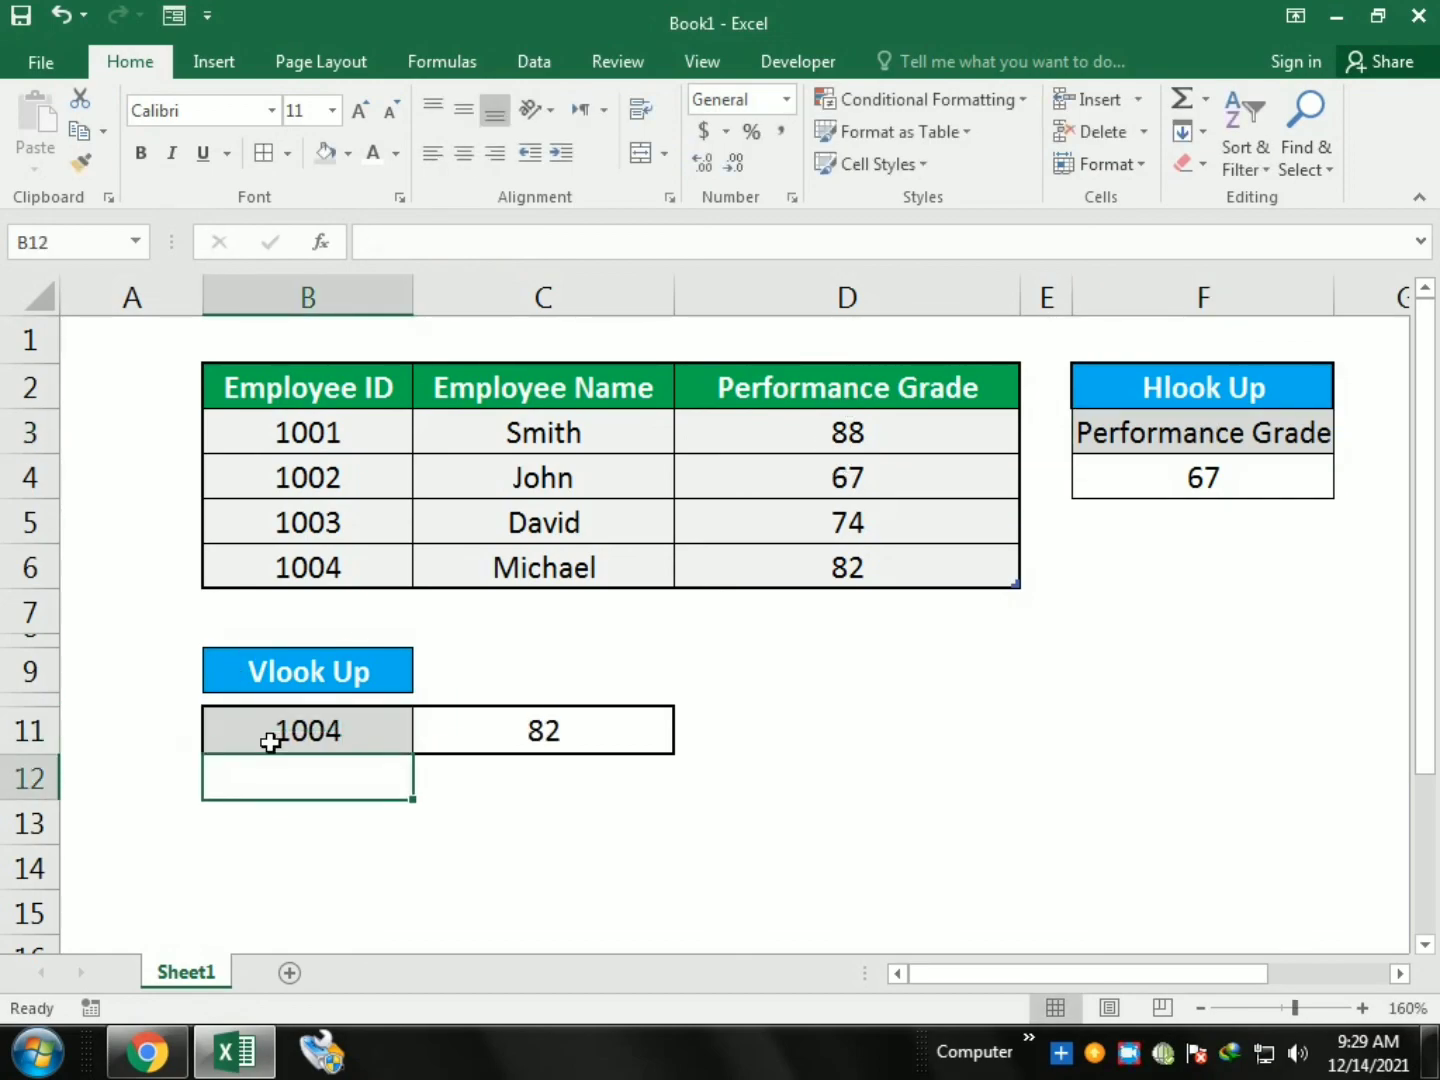
{"action": "left_click", "coordinate": [270, 742]}
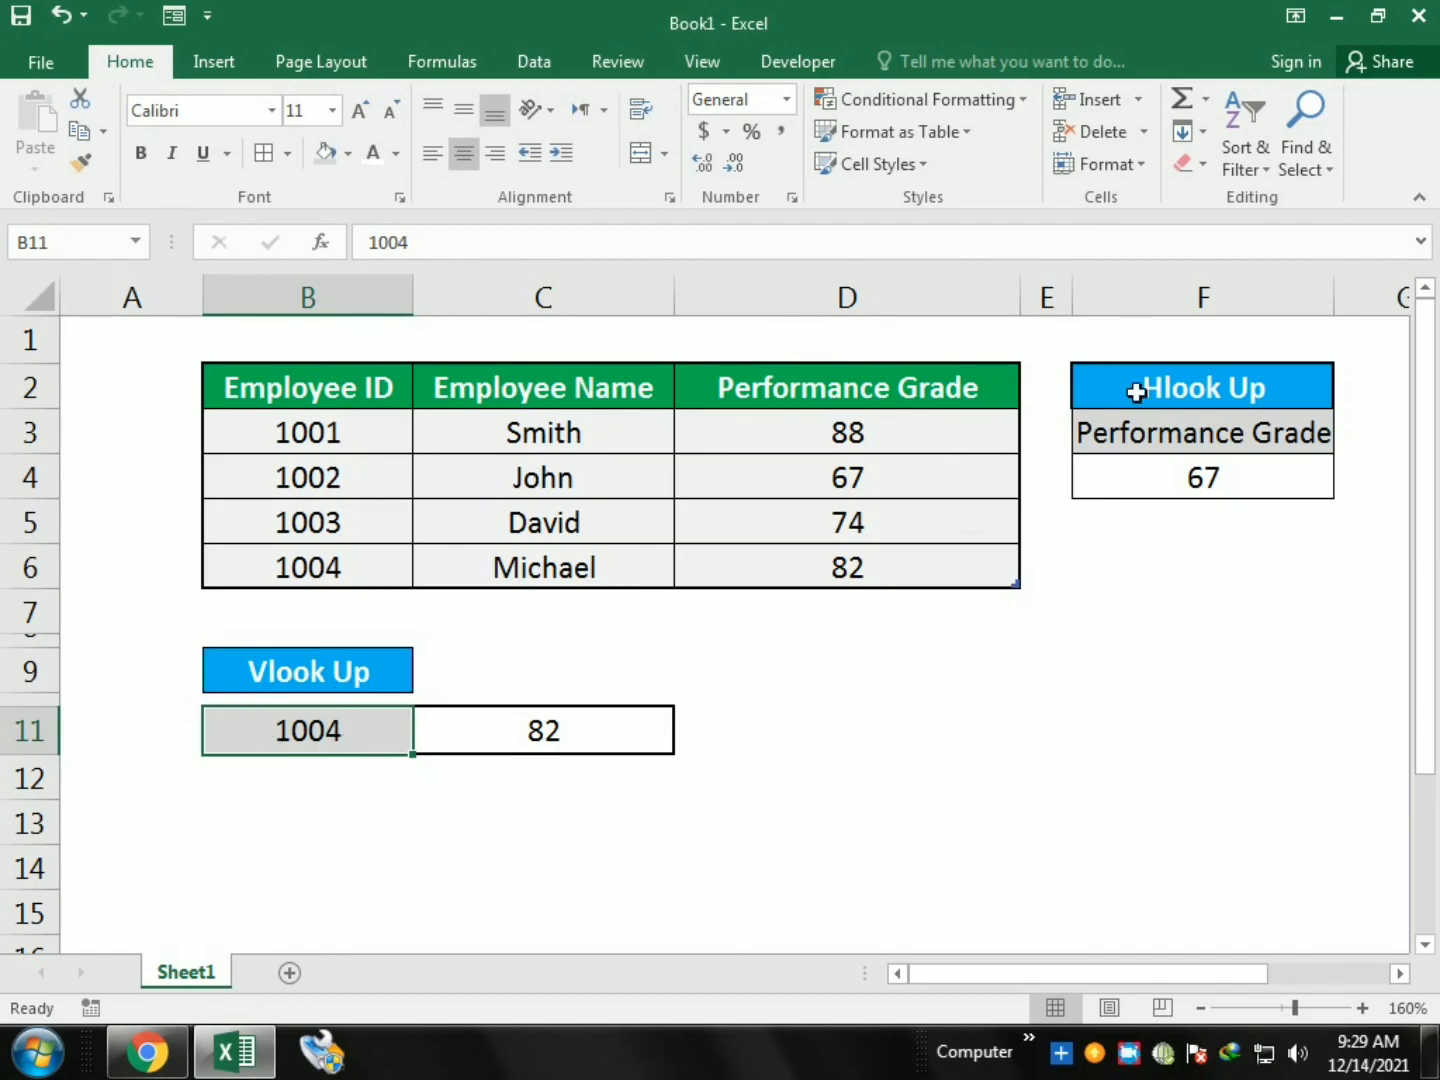